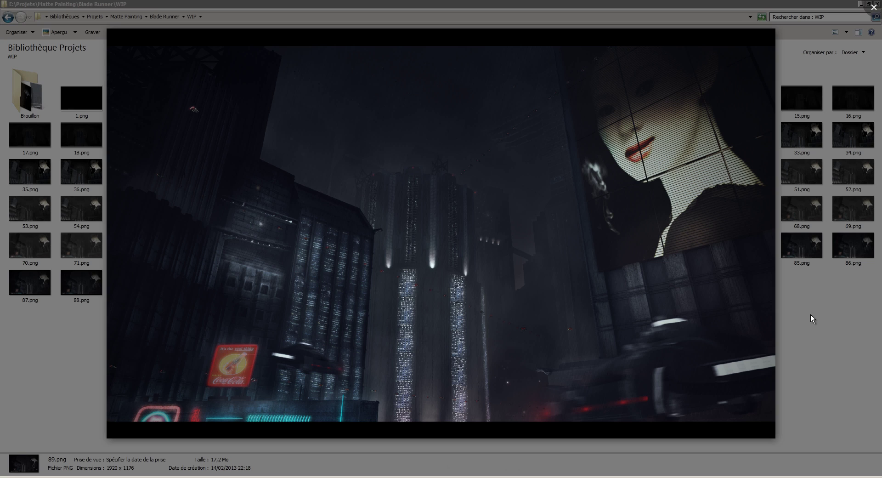
mouse_move(622, 211)
mouse_down()
mouse_move(623, 222)
mouse_move(622, 214)
mouse_up()
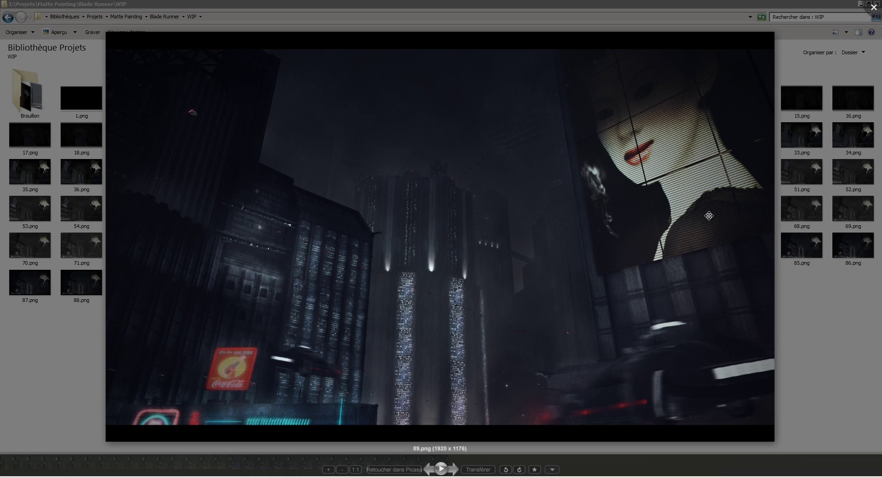
drag(689, 230, 685, 228)
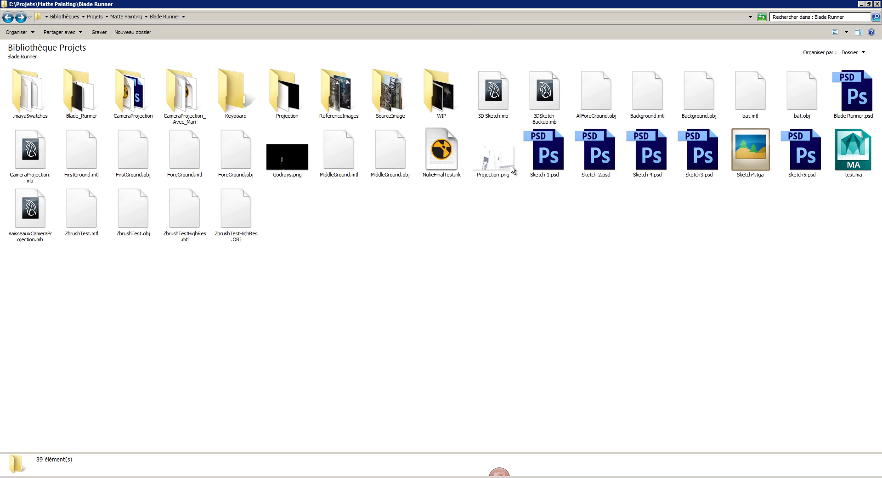
Open the ReferenceImages folder in the Blade Runner project and display androids61.jpg in the photo viewer
mouse_move(513, 170)
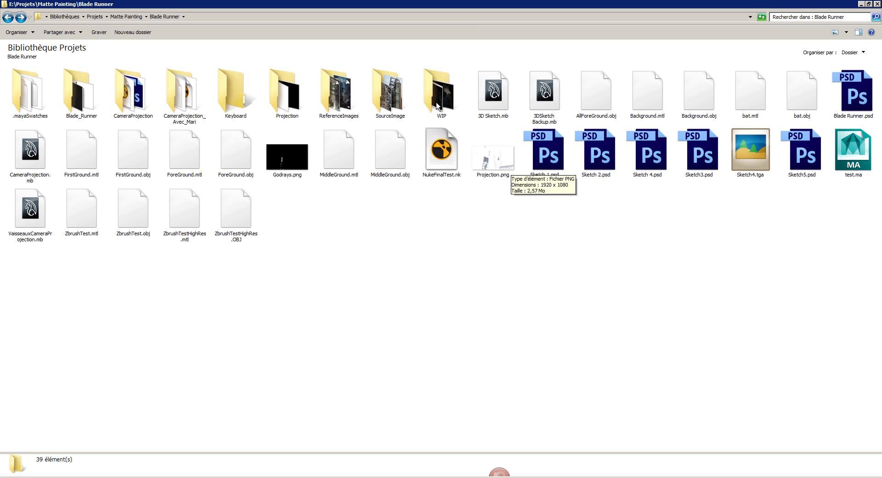
mouse_move(444, 97)
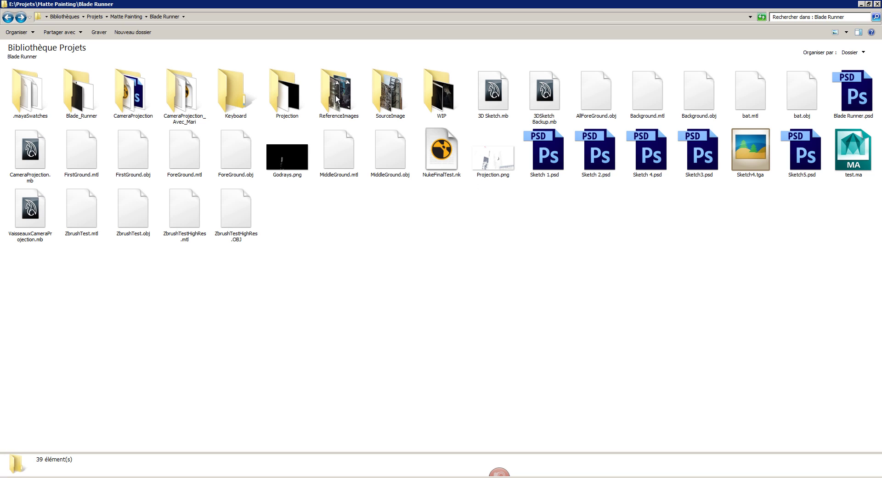
mouse_move(347, 102)
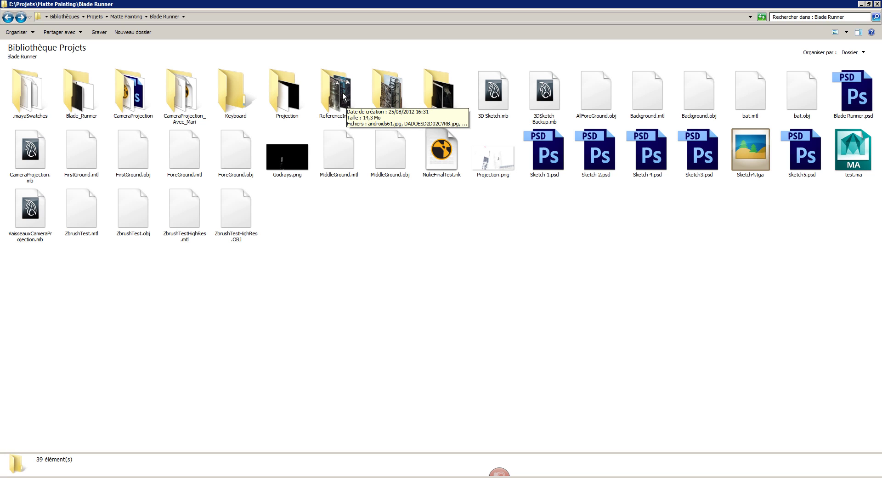
double_click(344, 96)
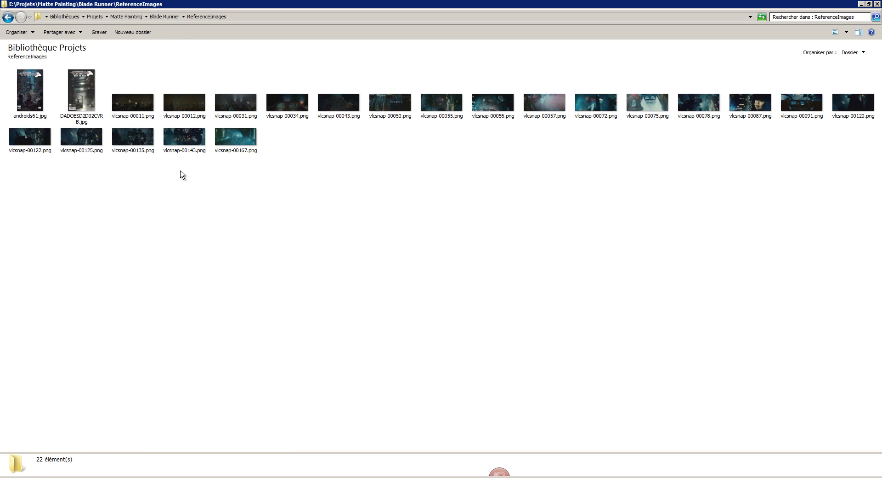
click(35, 104)
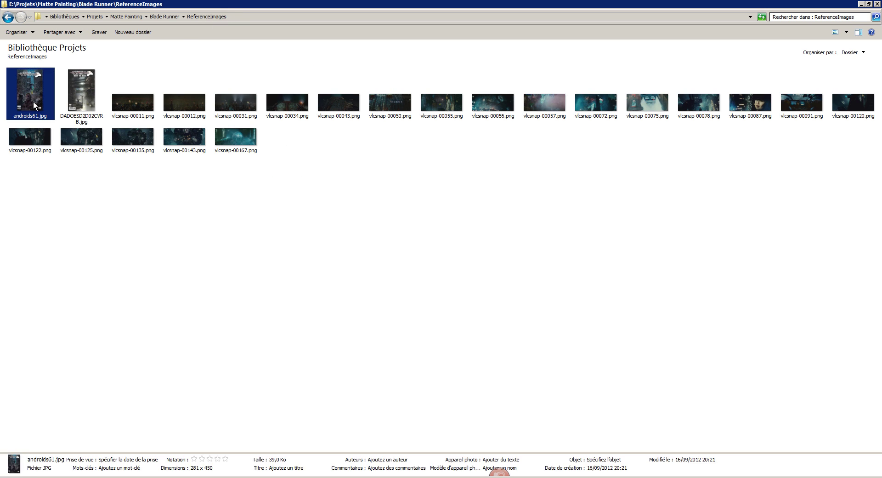
double_click(33, 101)
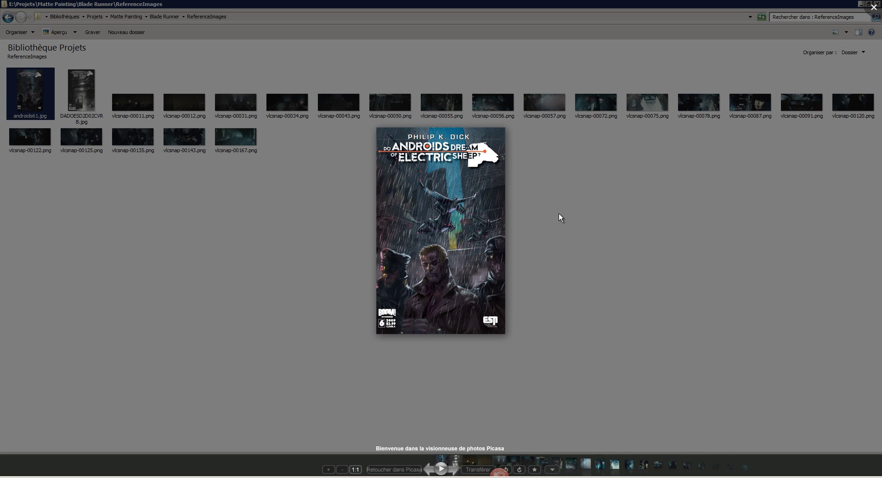
Browse forward through the reference images to vlcsnap-00055.png and enlarge it
key(Right)
key(Right)
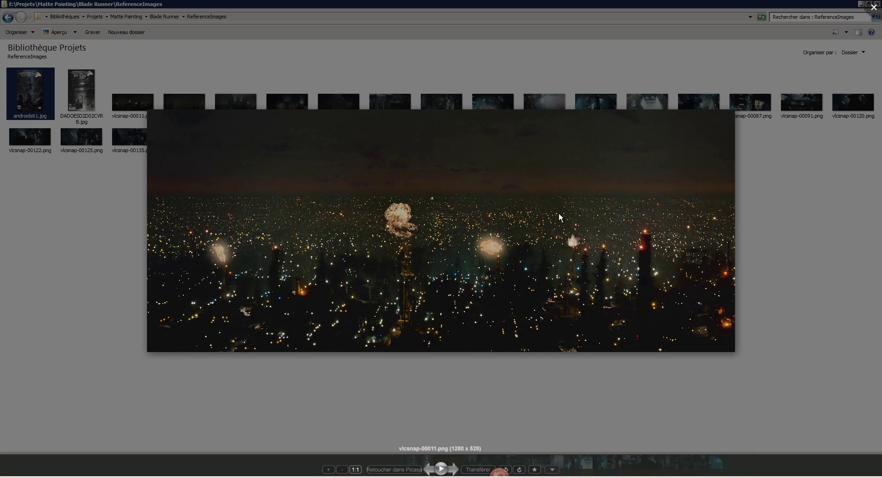
key(Right)
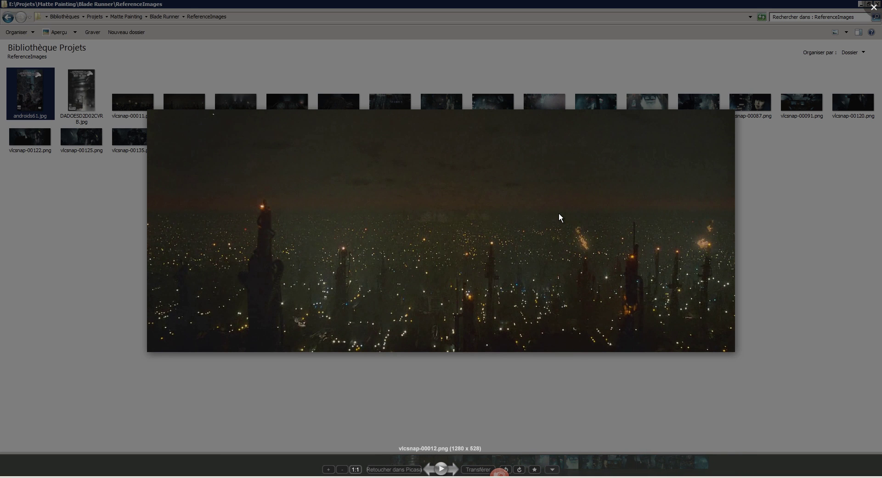
key(Right)
key(Right)
key(Right)
key(Right)
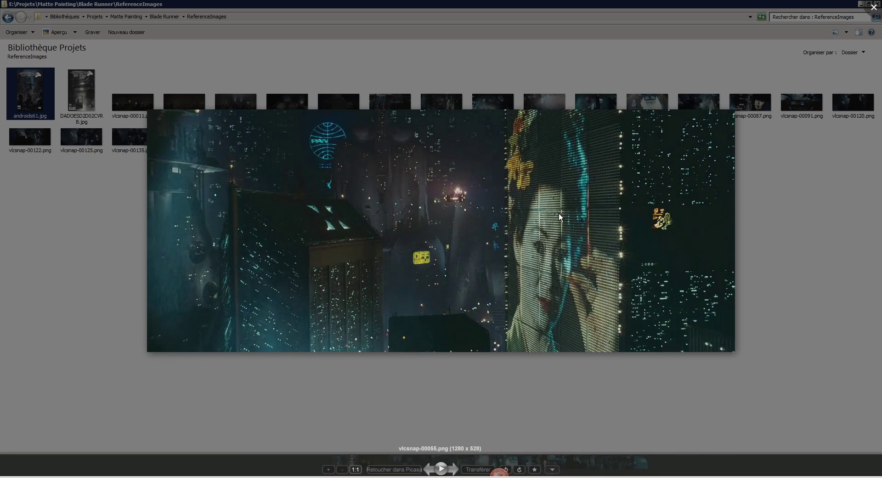
scroll(310, 232, up, 3)
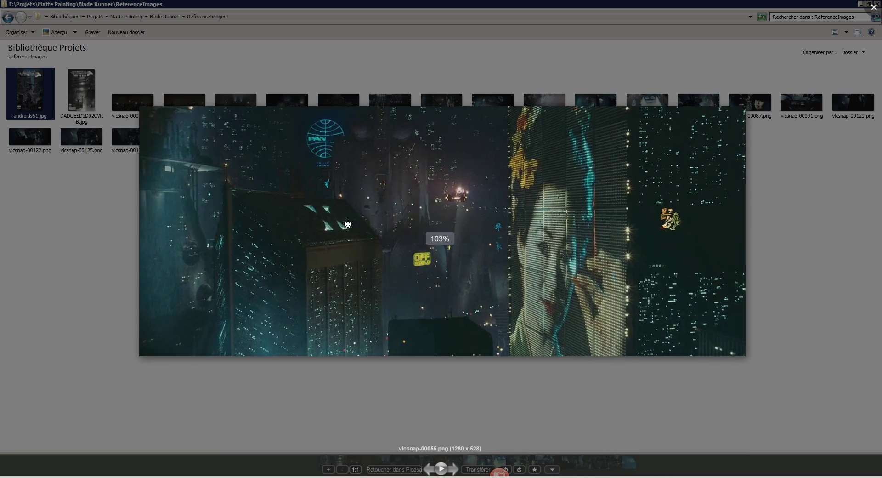
scroll(350, 292, down, 4)
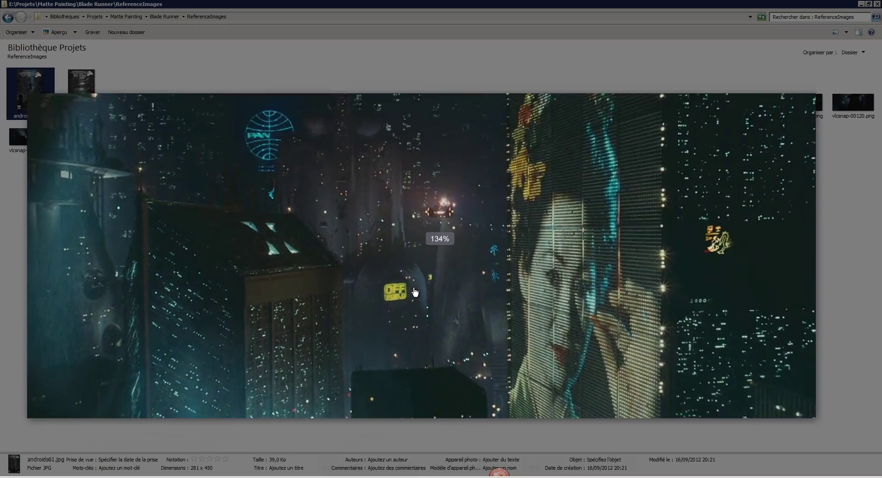
Look through the following film stills up to vlcsnap-00087.png, the close-up of a woman's face beside lit windows
key(Right)
key(Right)
key(Right)
key(Right)
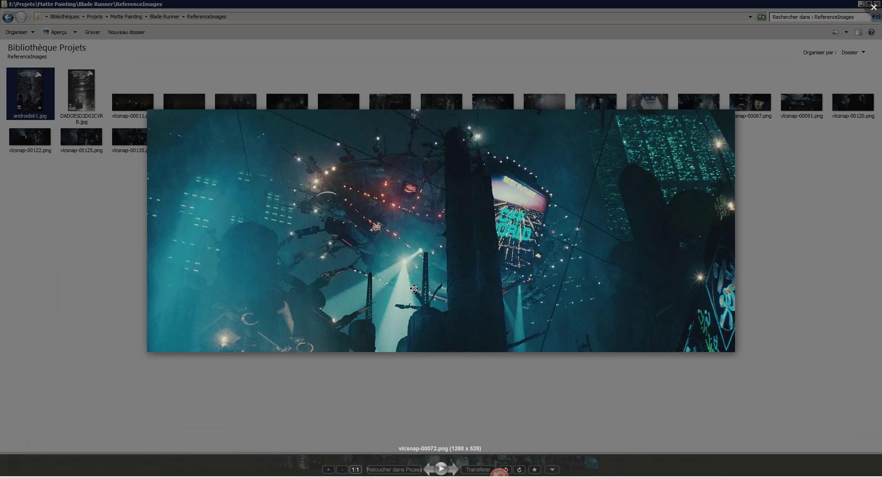
key(Right)
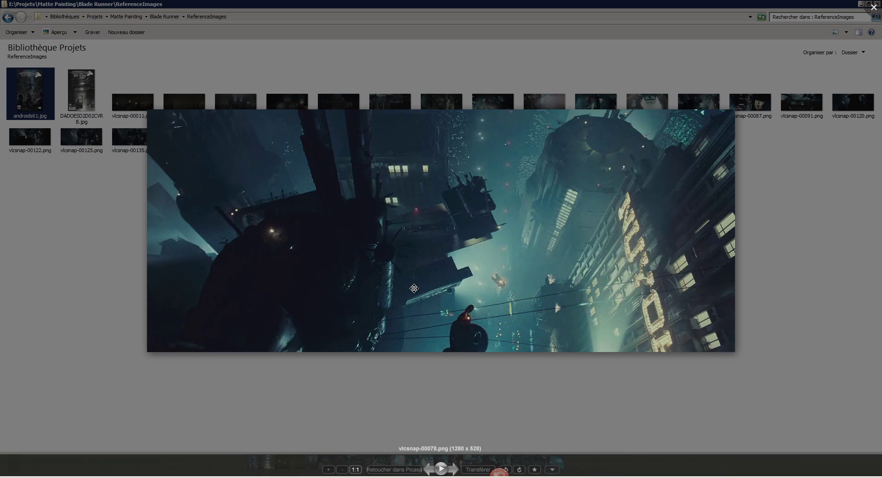
key(Right)
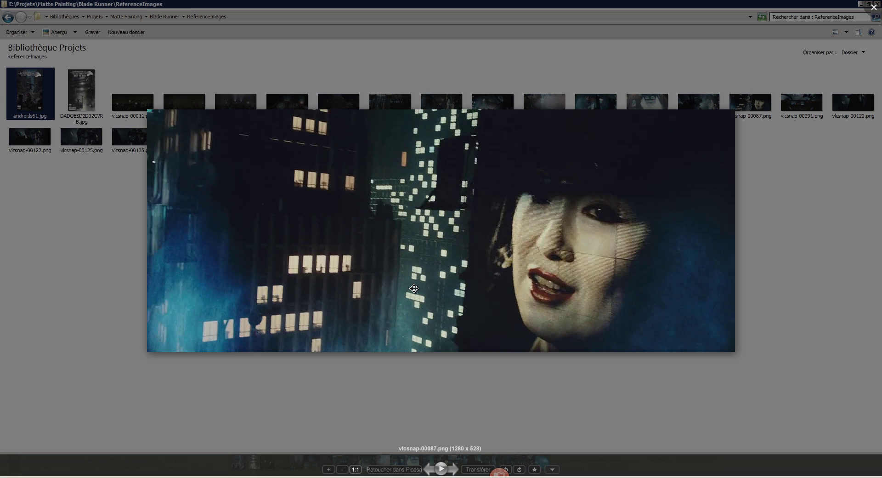
Go back through the stills to vlcsnap-00055.png, the cityscape with the giant billboard
key(Left)
key(Left)
key(Left)
key(Left)
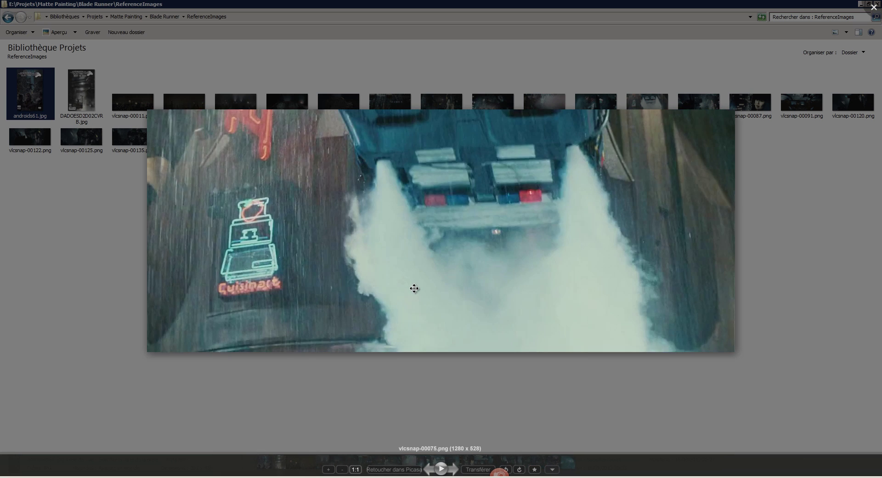
key(Left)
key(Left)
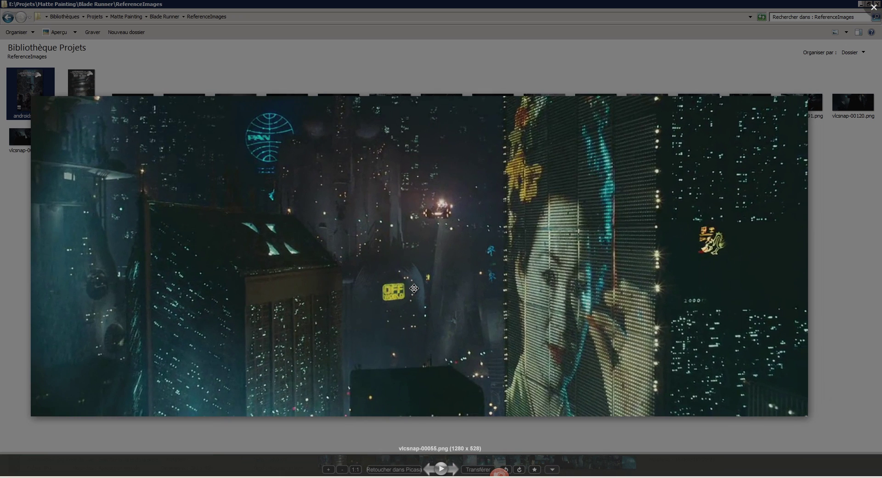
Examine in close-up the pattern of small lit windows on the dark building beside the billboard in vlcsnap-00055.png
scroll(414, 288, up, 8)
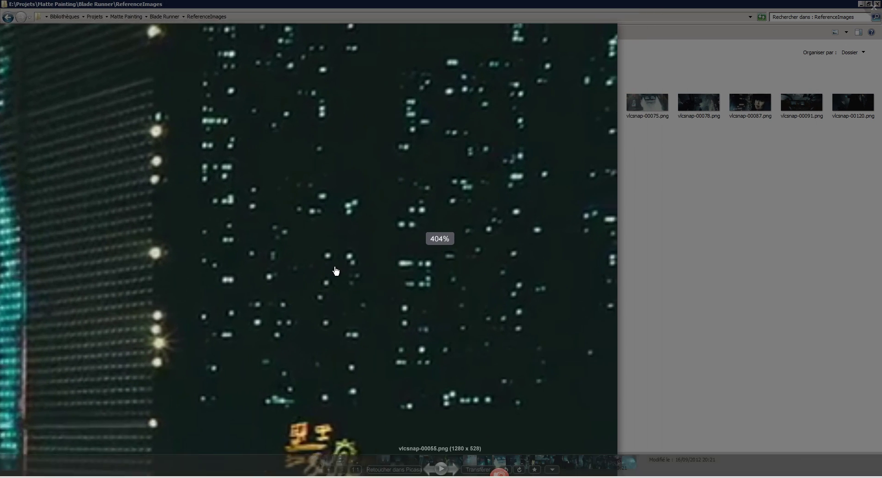
drag(336, 271, 303, 277)
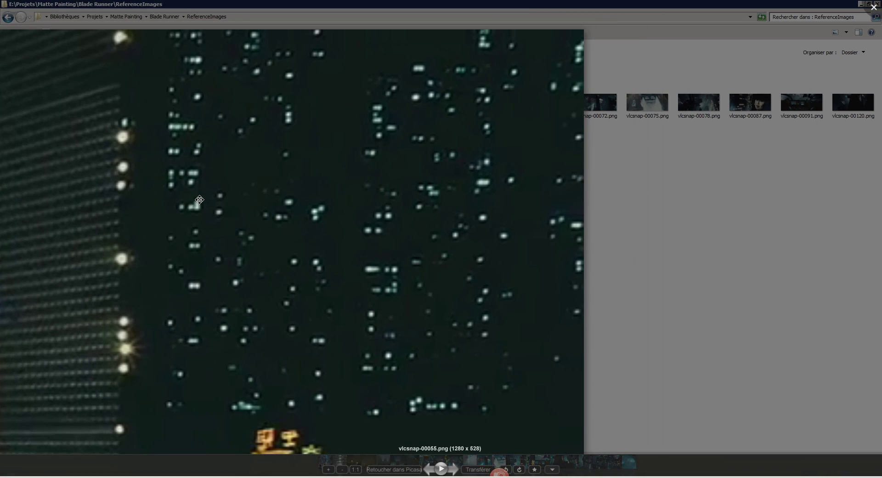
drag(339, 244, 355, 239)
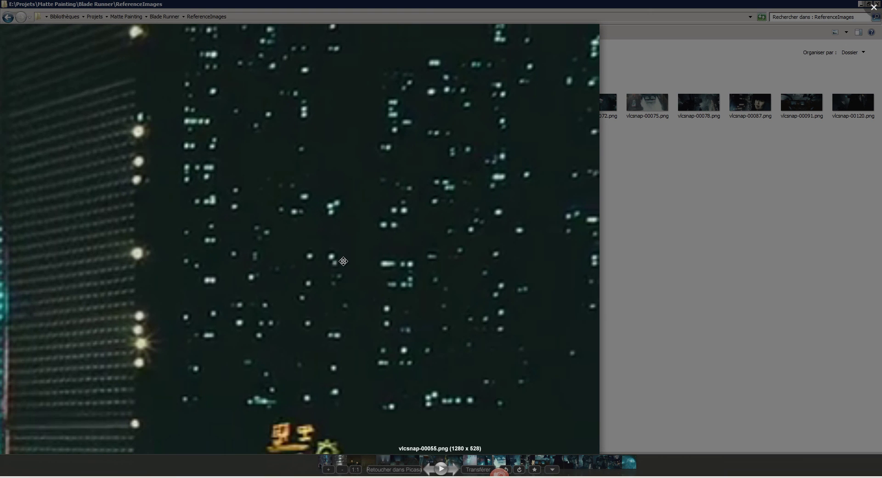
drag(401, 221, 410, 218)
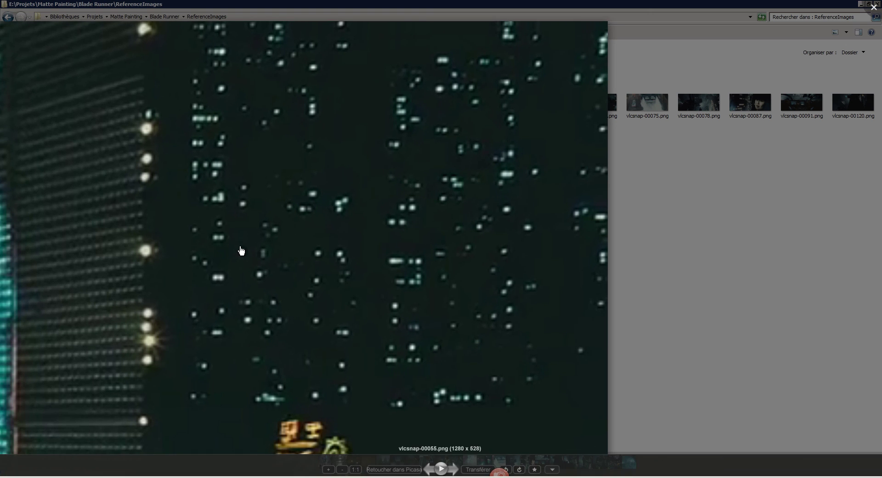
drag(242, 251, 248, 259)
drag(373, 190, 364, 194)
drag(181, 256, 188, 251)
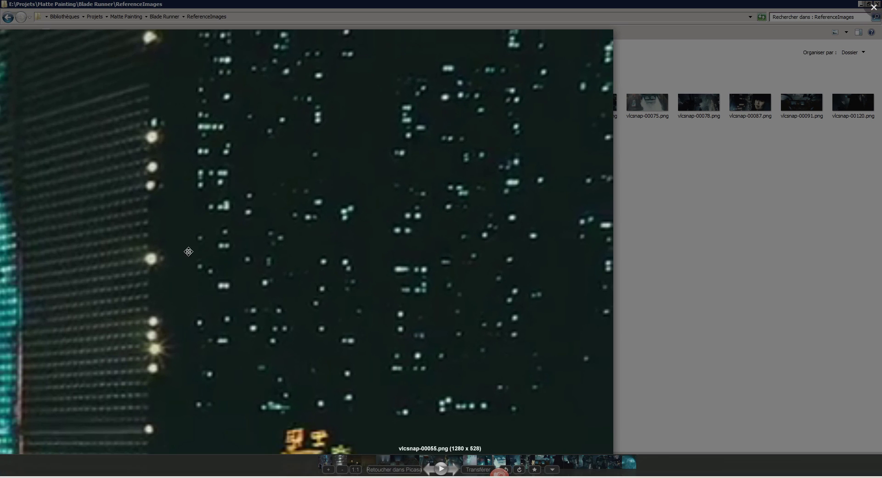
Examine the illuminated billboard of the woman and its surroundings at a wider magnification
scroll(261, 262, down, 1)
scroll(157, 277, down, 2)
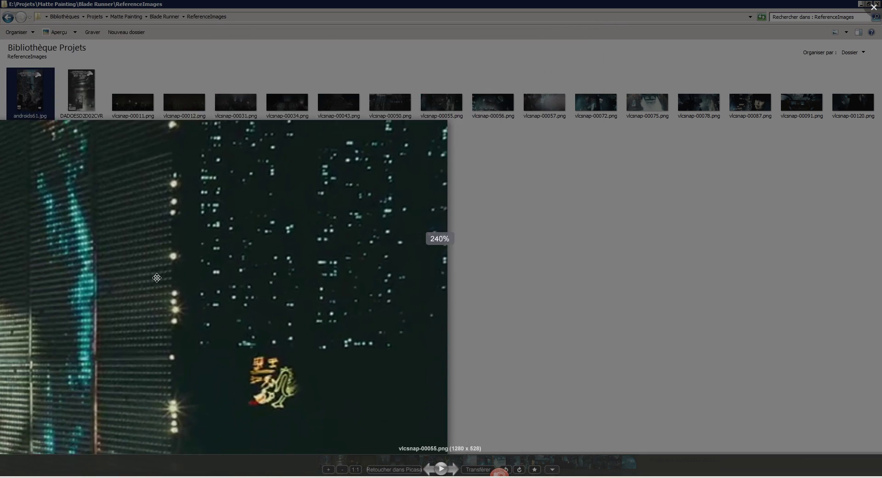
scroll(157, 278, down, 1)
drag(13, 346, 185, 262)
drag(161, 392, 281, 221)
drag(213, 178, 409, 255)
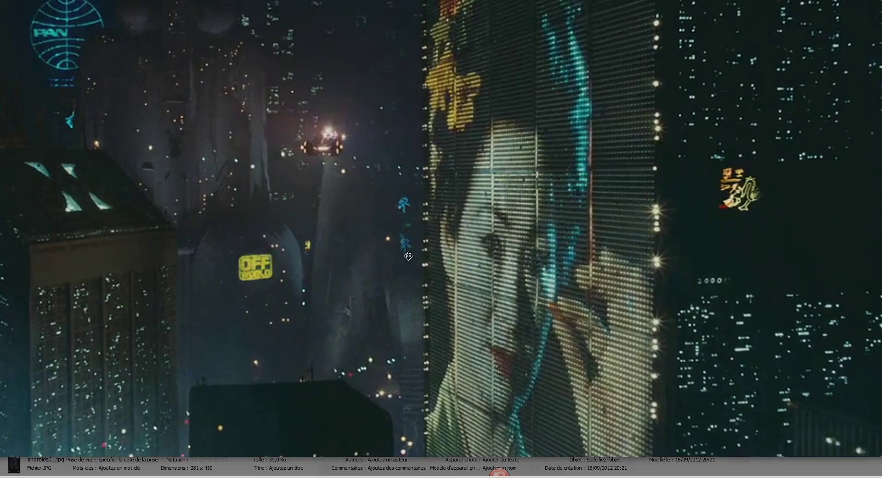
Inspect the hazy background towers around the flying vehicle up close, and return to a view of the whole still
drag(40, 288, 234, 319)
scroll(235, 319, up, 2)
drag(390, 181, 230, 302)
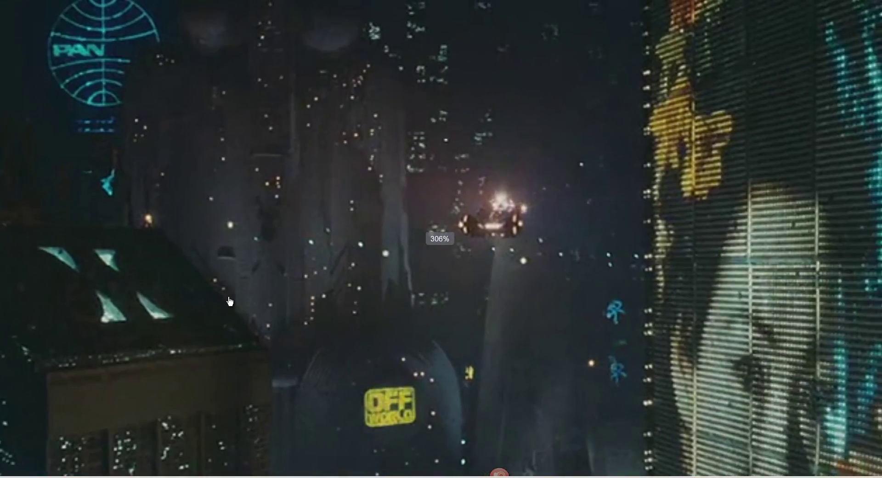
scroll(230, 301, down, 2)
scroll(292, 228, up, 2)
scroll(292, 228, down, 1)
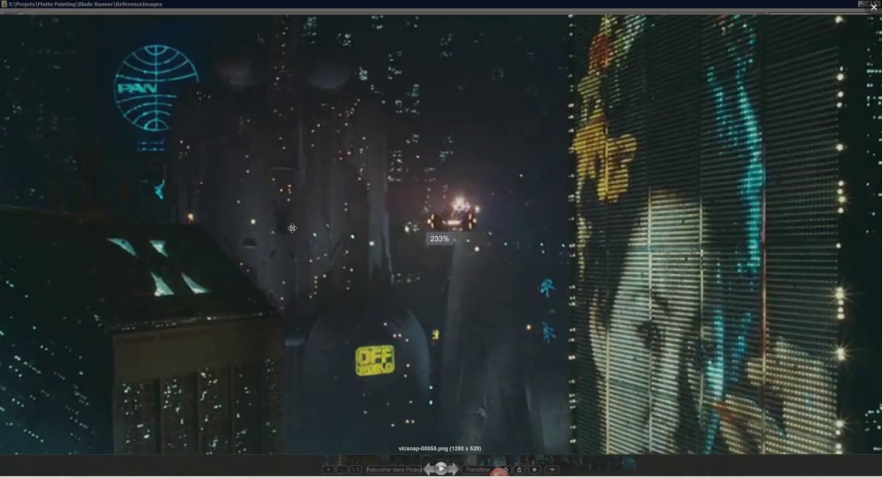
scroll(293, 228, down, 3)
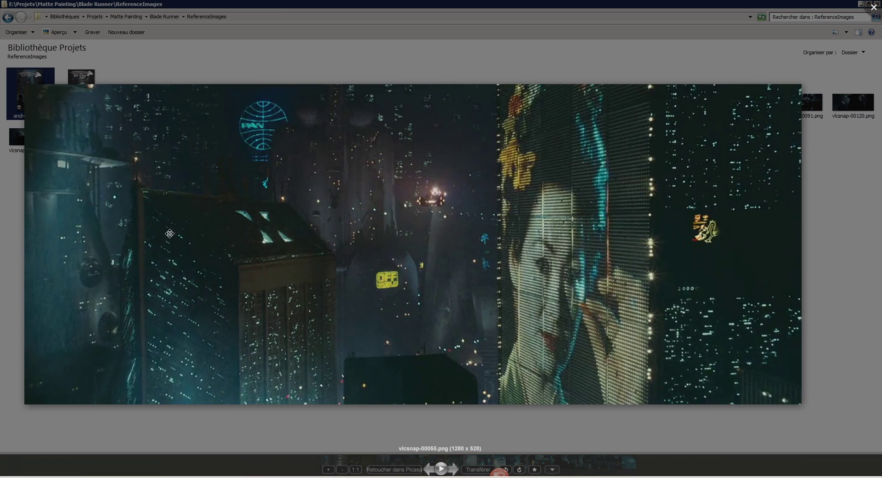
drag(329, 289, 336, 289)
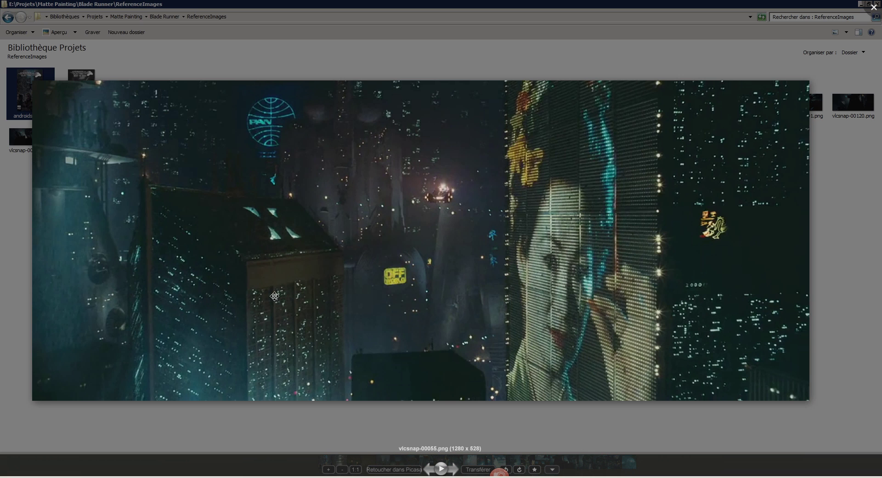
Examine the windows and sloped roof of the foreground building in close-up, and return to the whole still
scroll(249, 317, up, 3)
scroll(251, 275, up, 1)
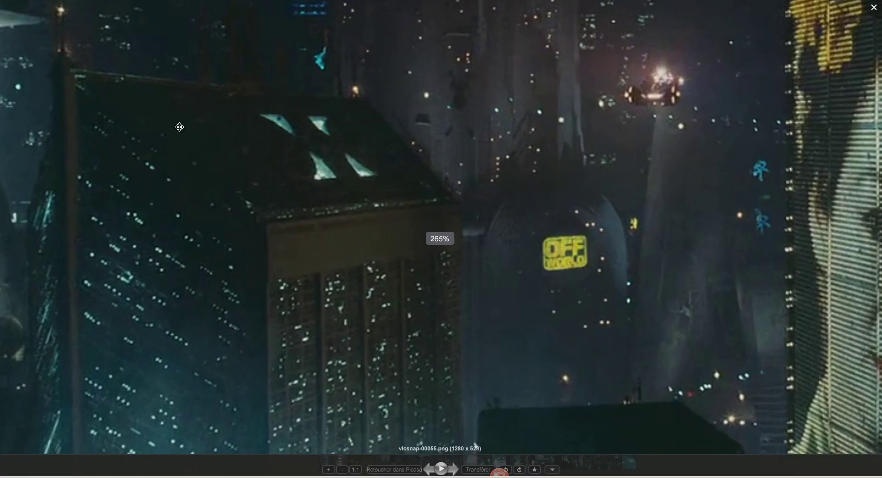
drag(247, 203, 243, 258)
drag(441, 196, 417, 184)
drag(282, 307, 351, 252)
drag(301, 287, 349, 306)
scroll(349, 306, down, 5)
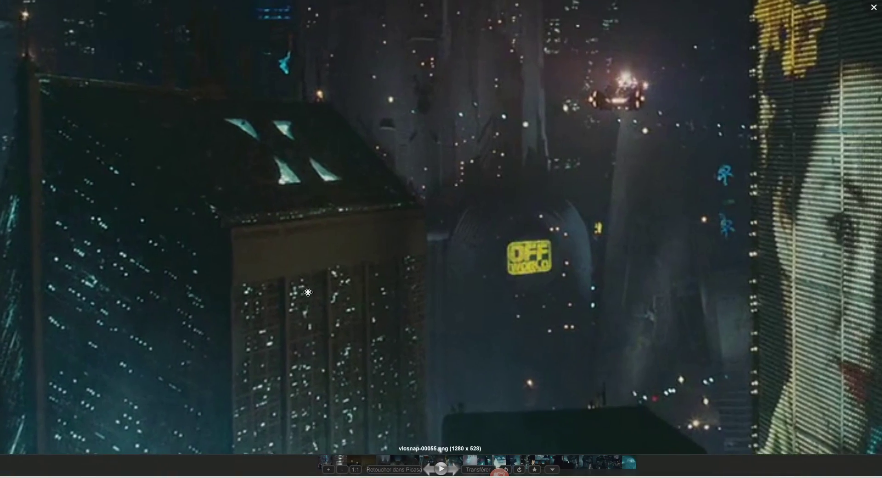
scroll(362, 312, down, 3)
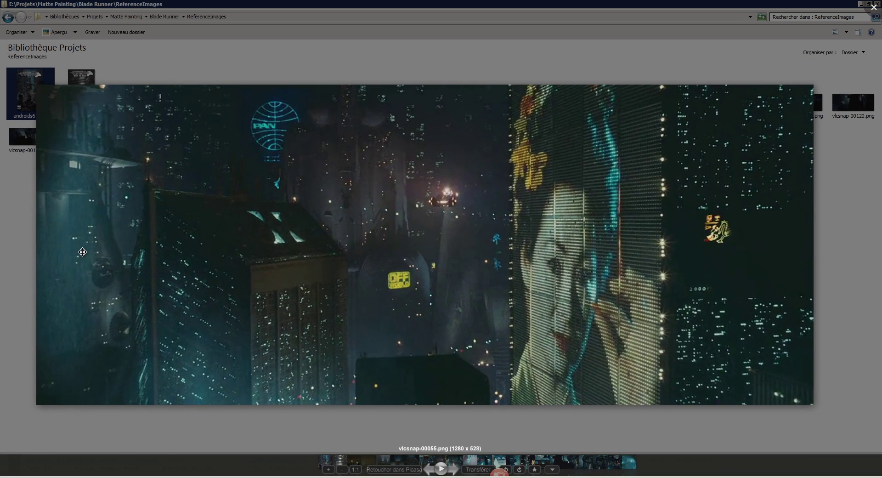
drag(453, 254, 458, 250)
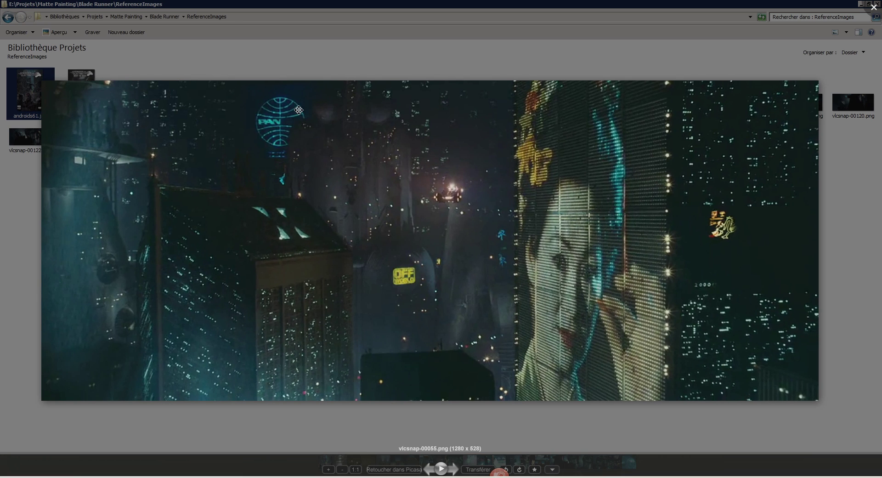
click(584, 217)
mouse_move(583, 212)
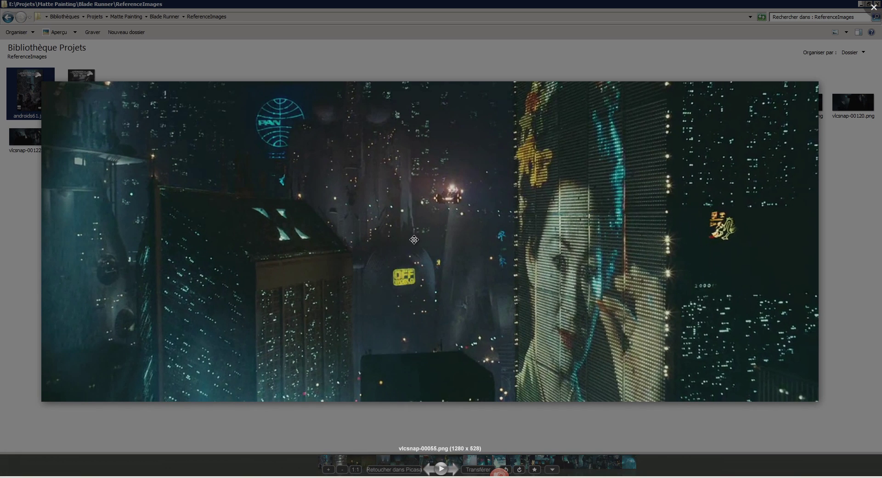
mouse_move(392, 157)
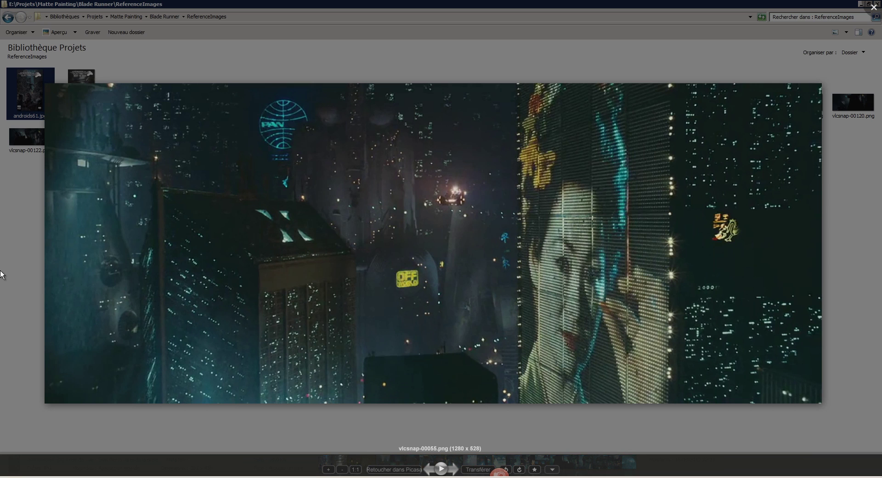
Open the reference still vlcsnap-00056.png and examine its street-level neon signs and lit building facades at a closer magnification
key(Right)
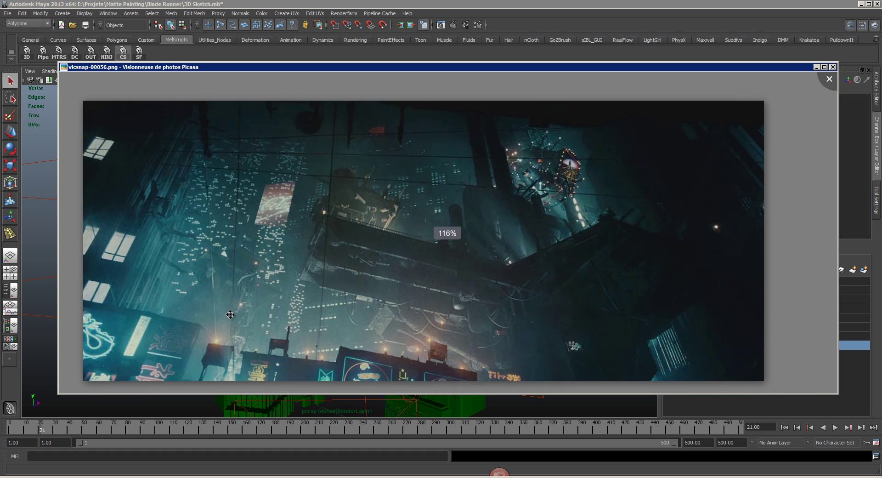
scroll(226, 306, up, 1)
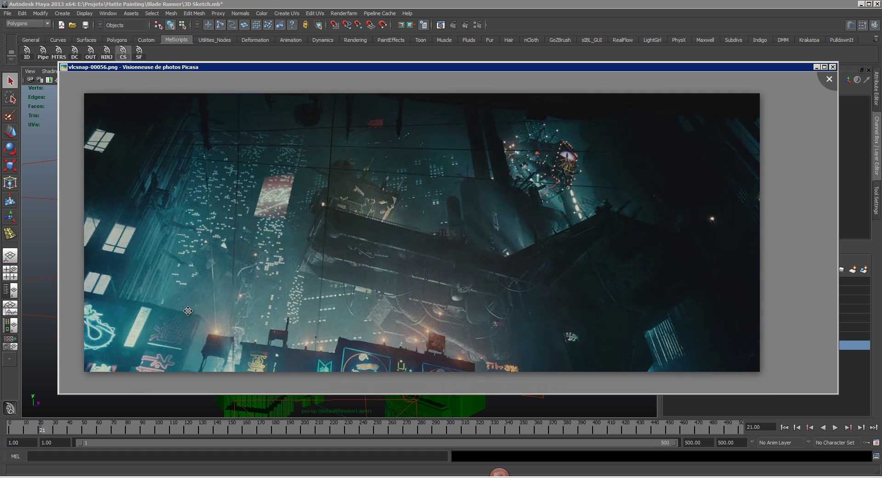
drag(263, 262, 249, 267)
scroll(213, 289, up, 2)
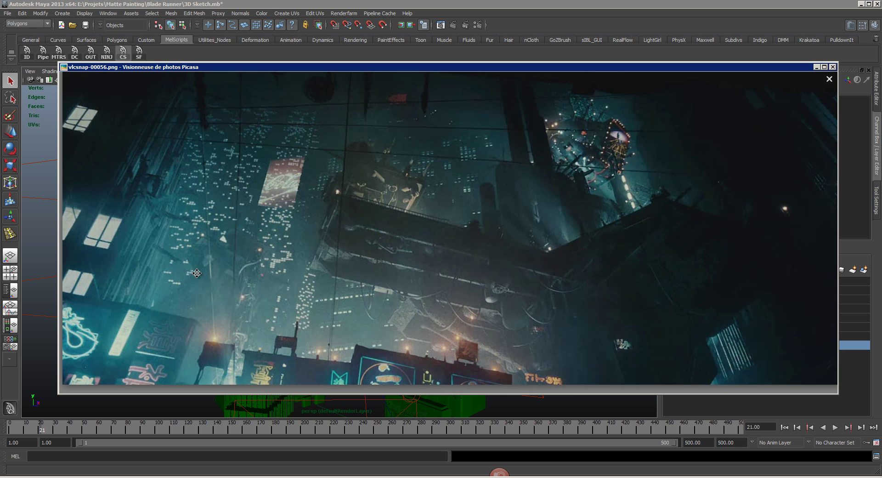
drag(197, 274, 237, 278)
drag(367, 296, 323, 292)
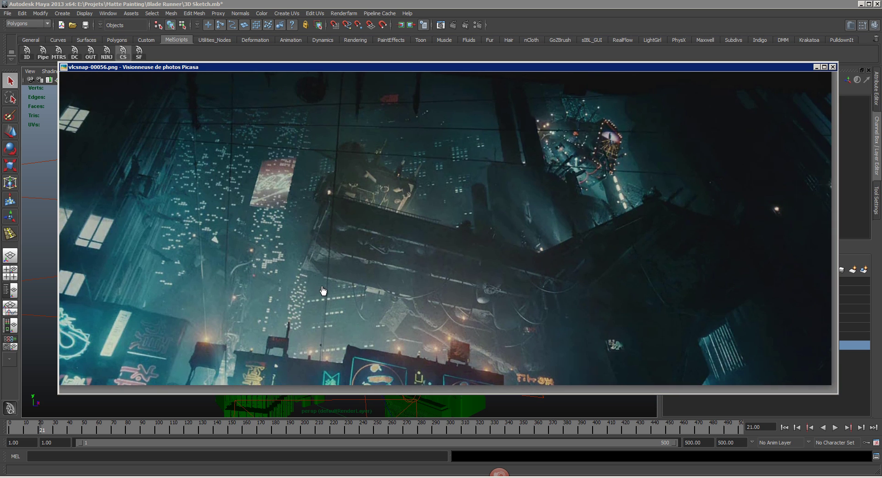
View vlcsnap-00056.png full screen and inspect the scattered lit windows around the Coca-Cola billboard up close
click(824, 68)
scroll(387, 205, up, 2)
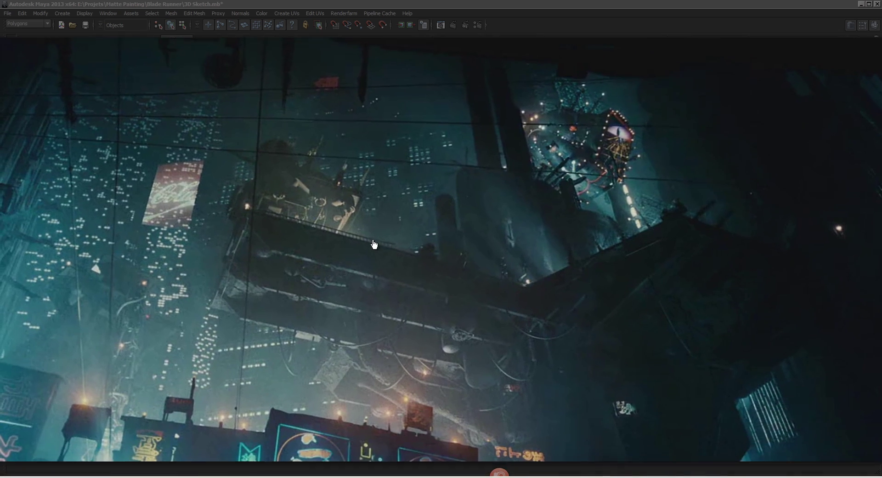
scroll(374, 244, down, 1)
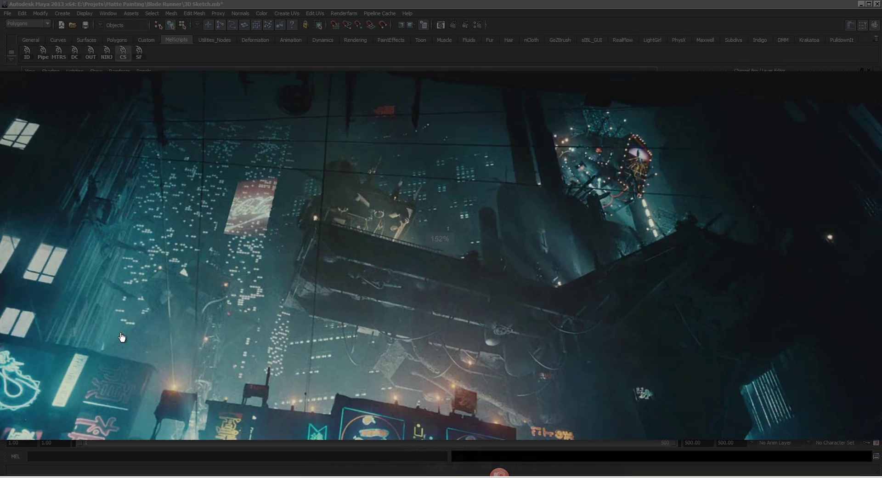
scroll(183, 235, up, 3)
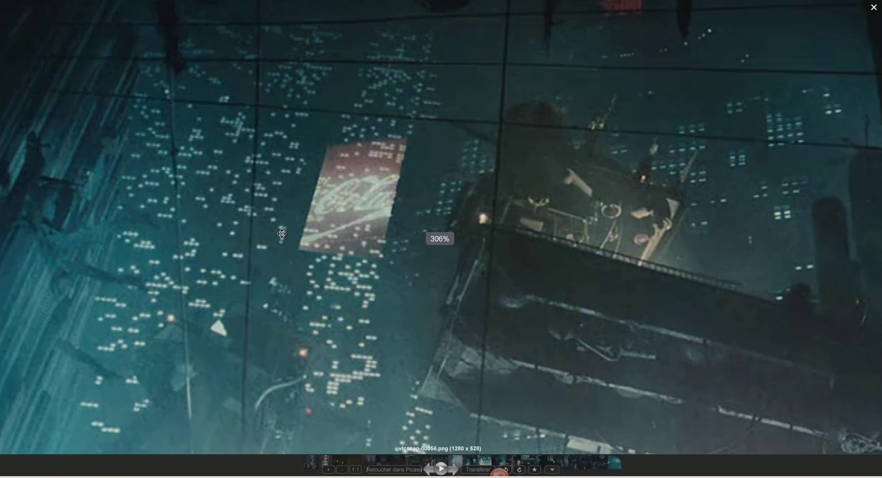
drag(318, 266, 322, 258)
drag(340, 294, 326, 266)
scroll(326, 266, down, 5)
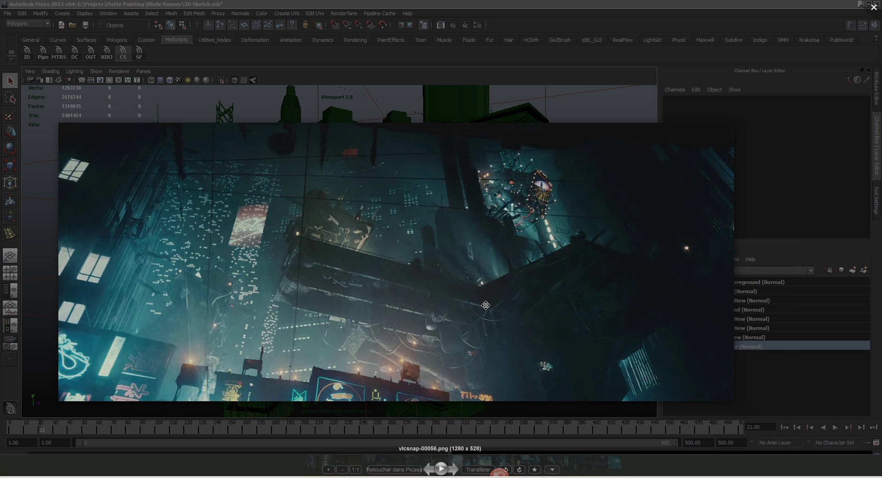
Examine the dark central structure and the hazy lights around it in vlcsnap-00056.png, and return to the whole still
scroll(419, 308, up, 3)
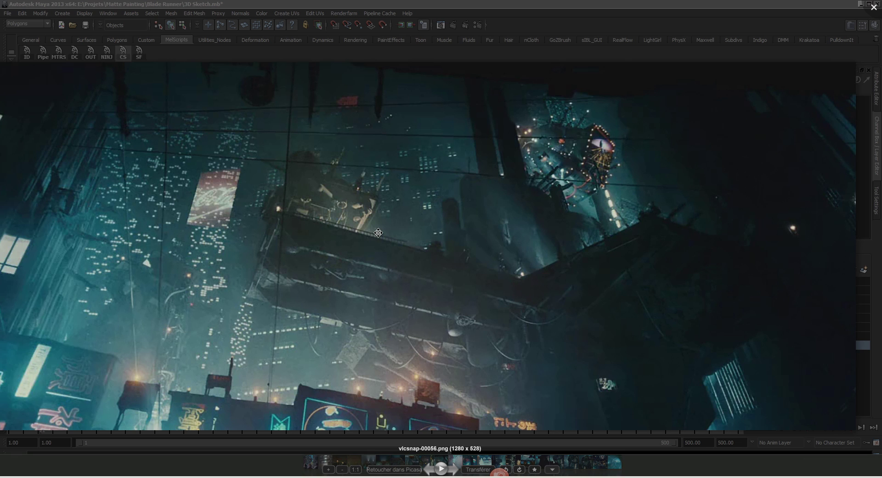
scroll(390, 245, up, 1)
scroll(223, 253, up, 1)
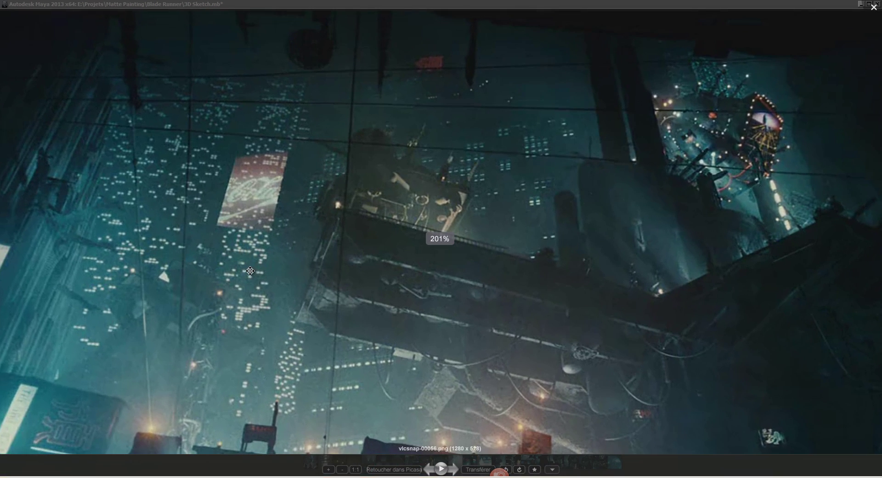
scroll(300, 354, up, 1)
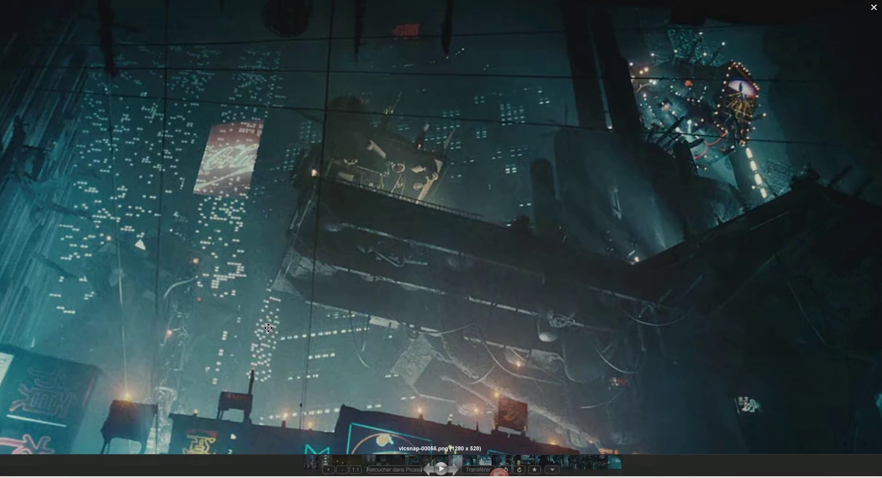
scroll(492, 287, down, 2)
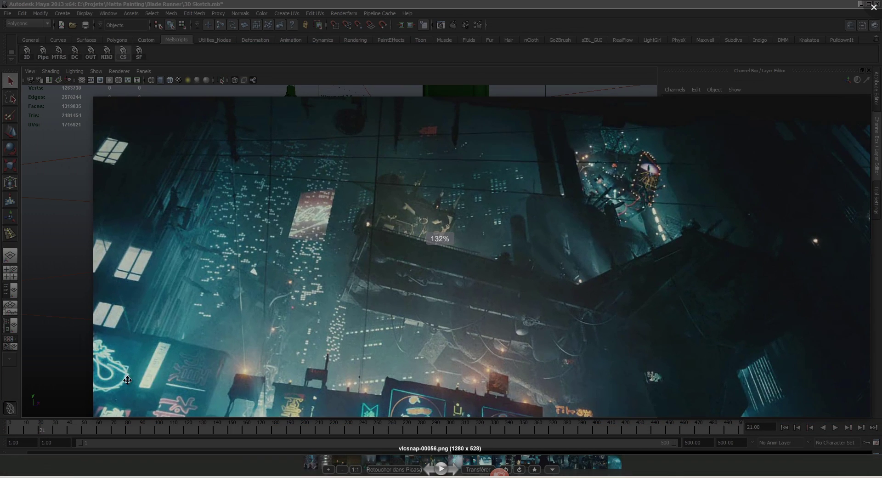
Browse the reference stills following vlcsnap-00056.png through vlcsnap-00078.png and vlcsnap-00120.png up to vlcsnap-00135.png
key(Right)
key(Right)
key(Right)
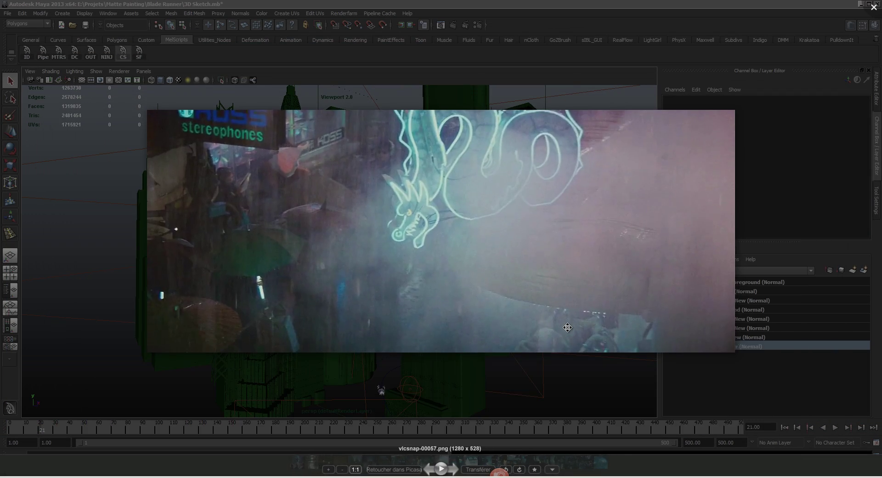
key(Right)
key(Right)
key(Right)
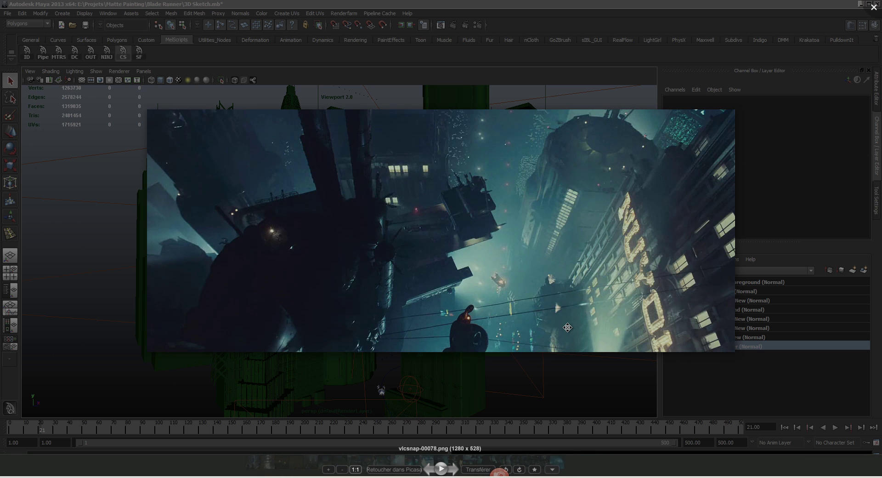
key(Right)
key(Right)
key(Right)
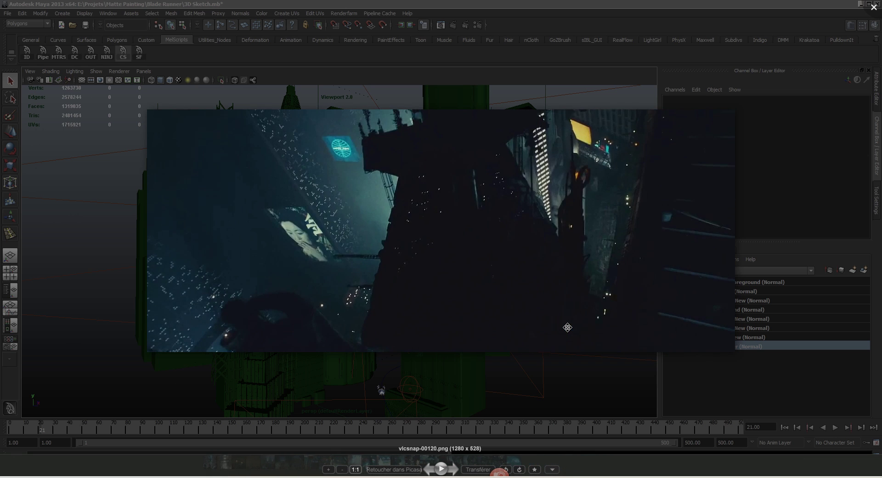
key(Right)
key(Right)
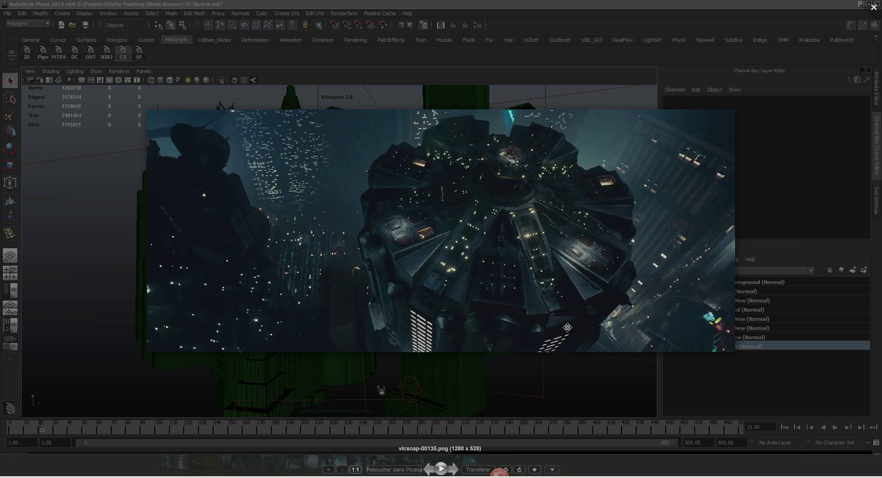
Compare the neighbouring stills, inspect the round rooftop in vlcsnap-00135.png, and close the image viewer
key(Right)
key(Left)
key(Left)
drag(476, 285, 442, 283)
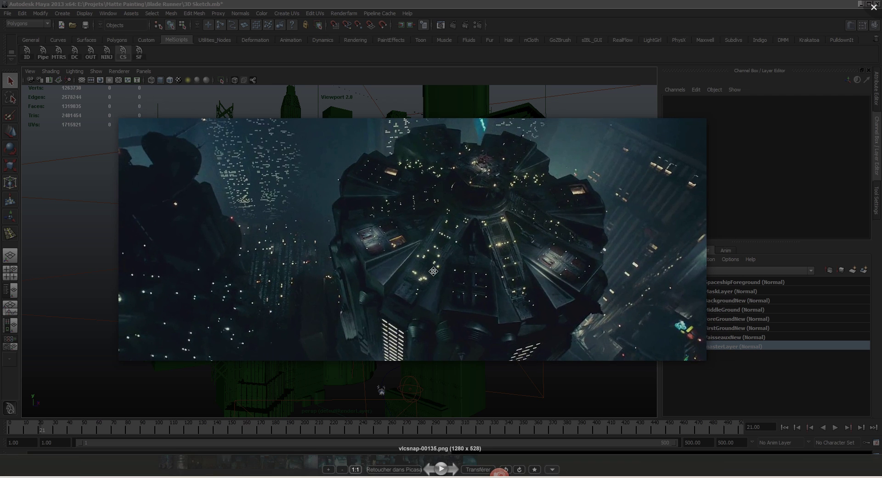
click(868, 11)
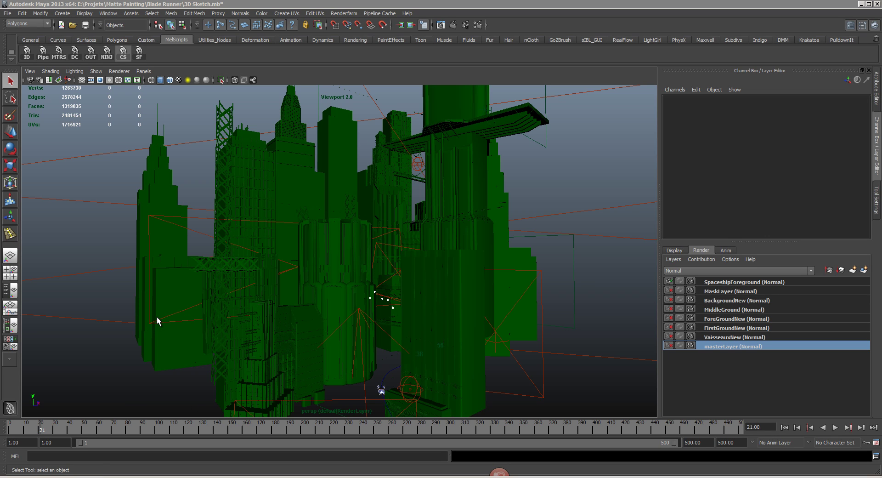
Switch to the file explorer and open the Brouillon folder inside the Blade Runner project's WIP folder
key(alt+Tab)
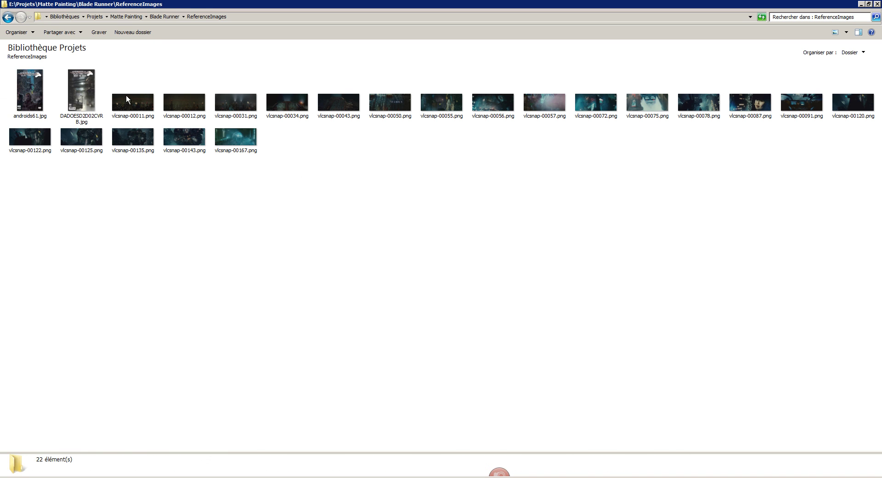
key(BackSpace)
double_click(553, 94)
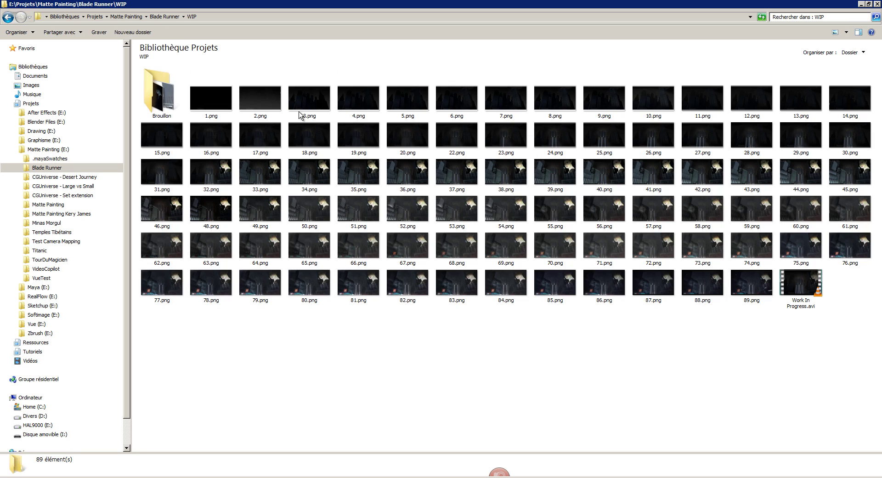
click(10, 104)
click(215, 337)
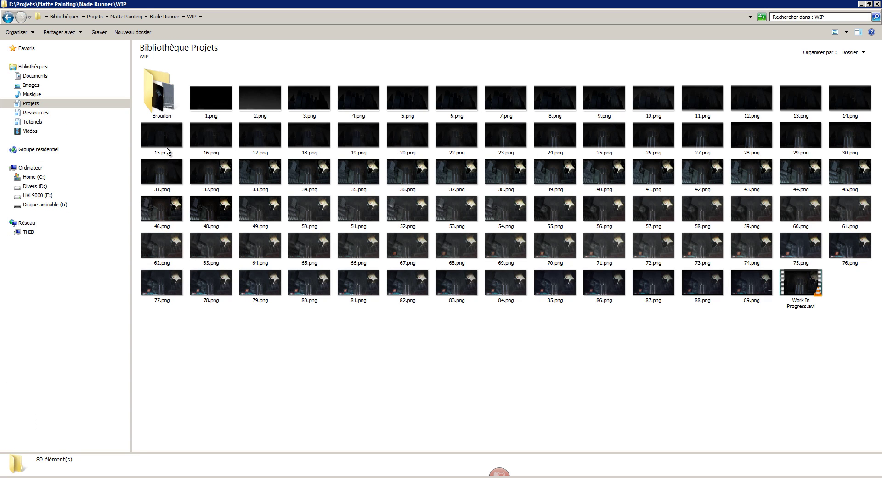
double_click(163, 97)
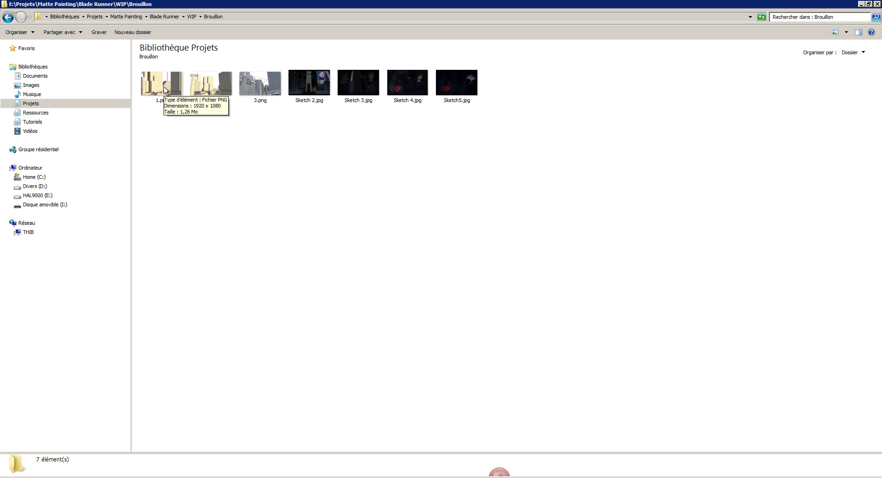
Open the draft render 1.png and examine the composition of its untextured building blocks
double_click(164, 89)
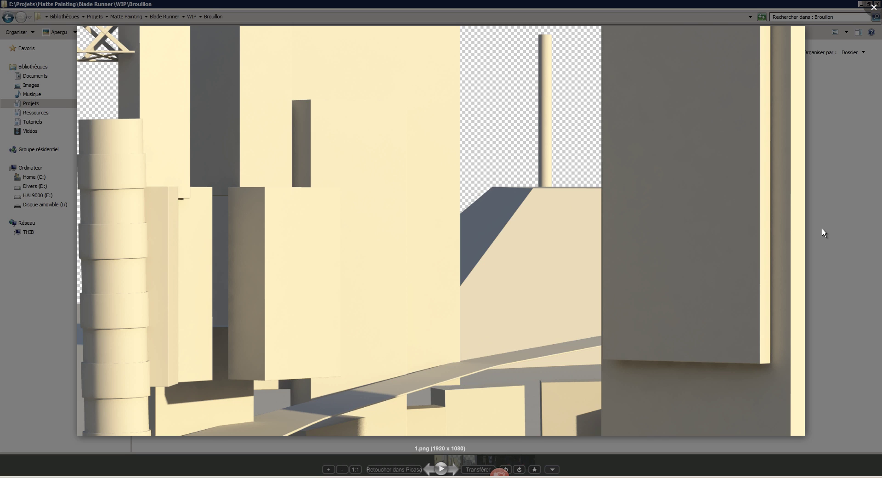
drag(406, 209, 402, 209)
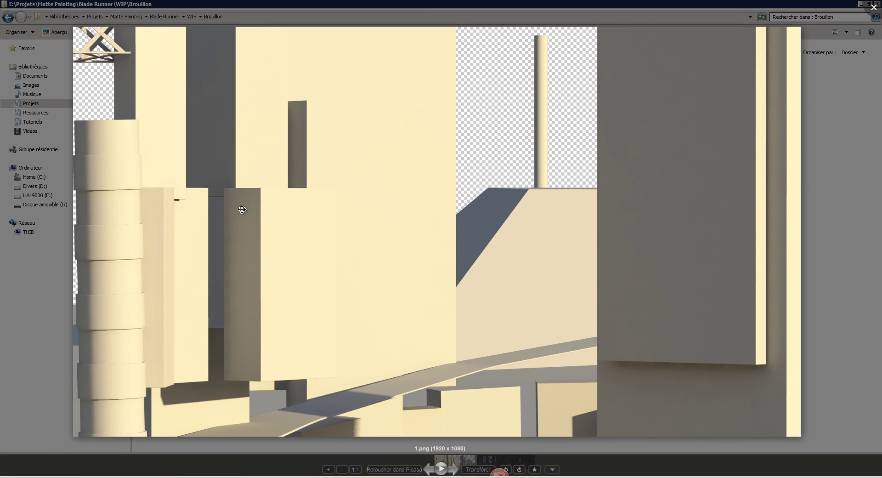
scroll(322, 232, down, 1)
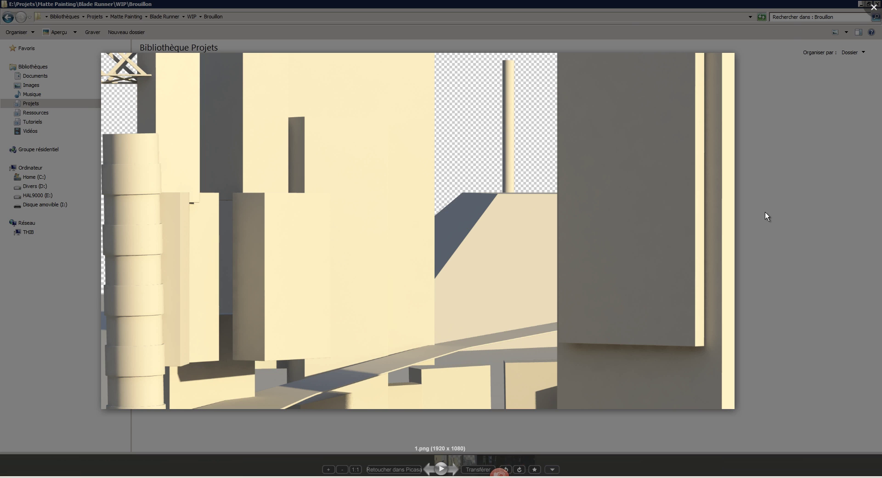
View the second draft render, 2.png, inspect the distant pyramid up close, and close the viewer
key(Right)
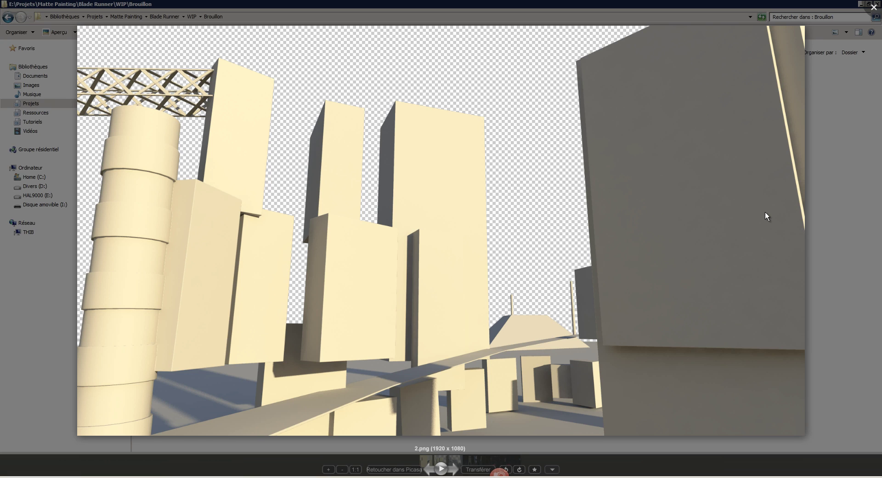
scroll(517, 323, up, 5)
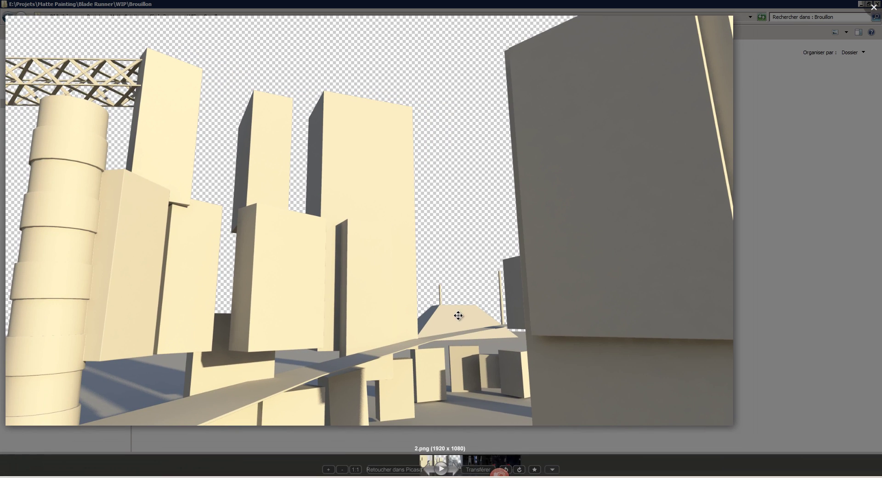
scroll(380, 311, up, 4)
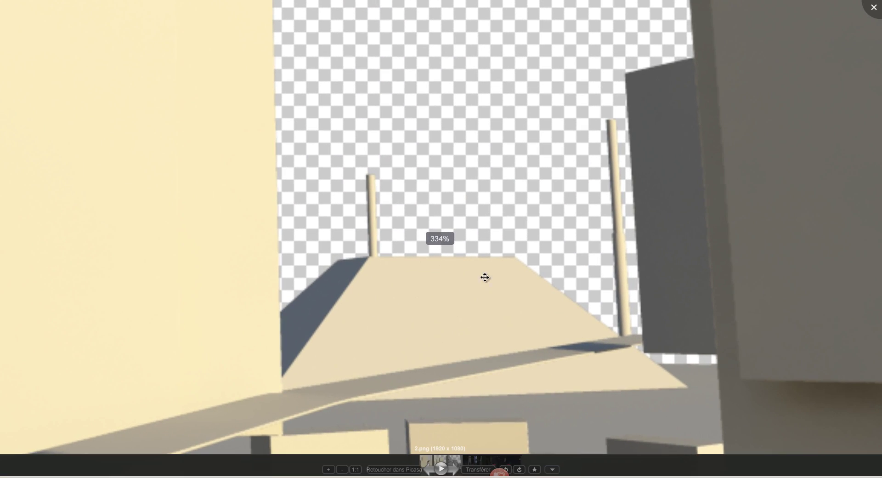
key(Escape)
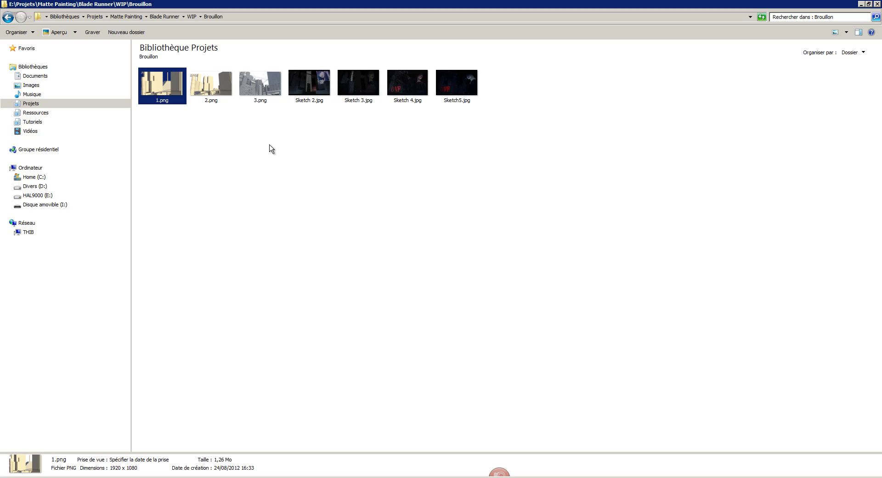
key(BackSpace)
key(BackSpace)
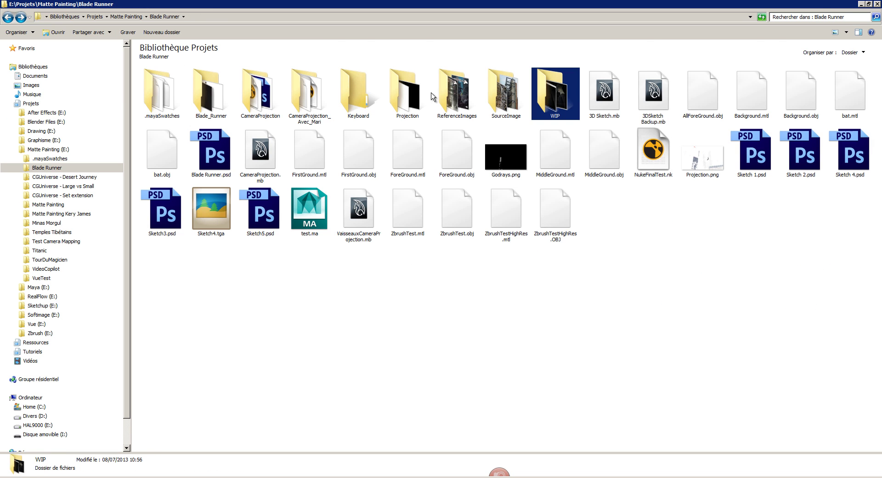
double_click(452, 97)
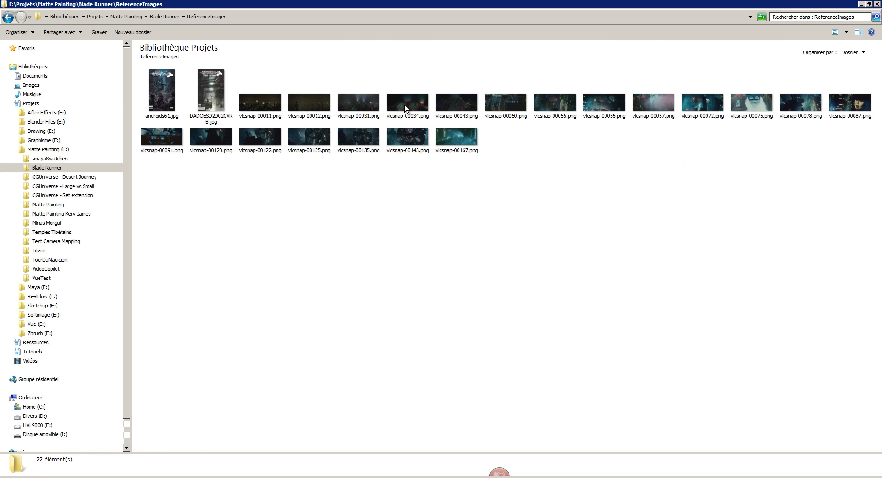
double_click(405, 109)
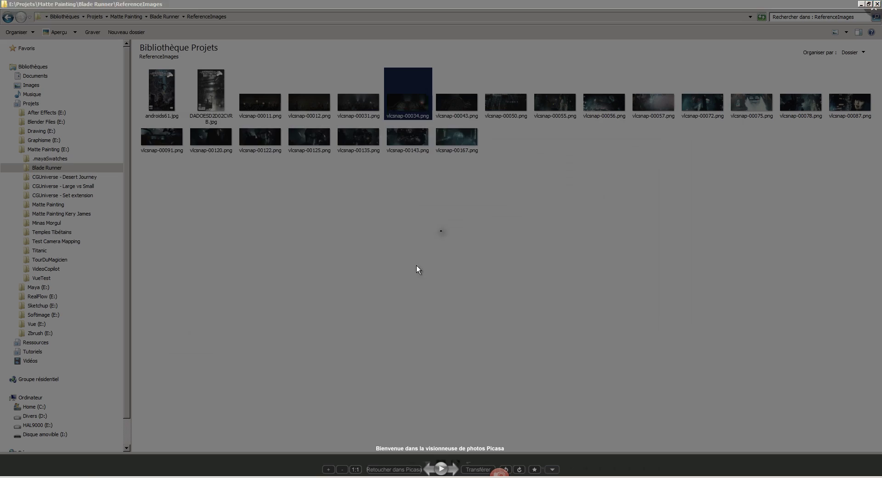
key(Escape)
key(BackSpace)
Reopen 2.png from the Brouillon folder inside WIP and examine the layout of its building blocks
double_click(555, 99)
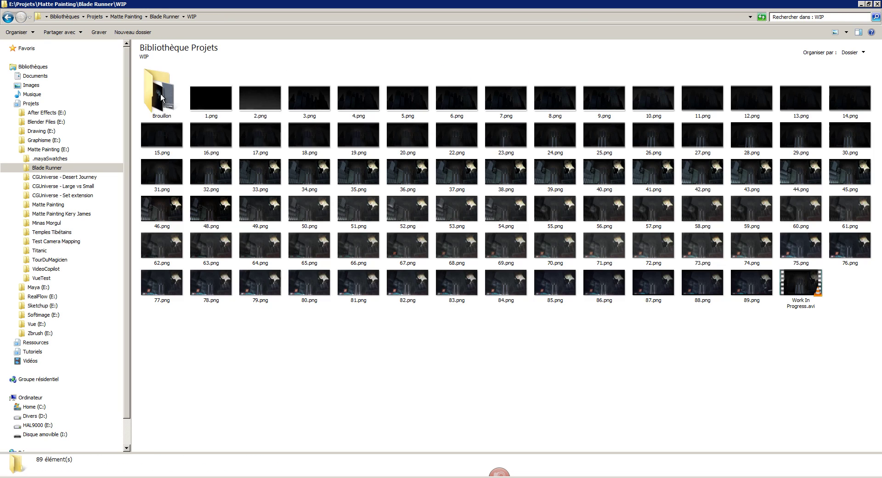
double_click(161, 89)
double_click(203, 86)
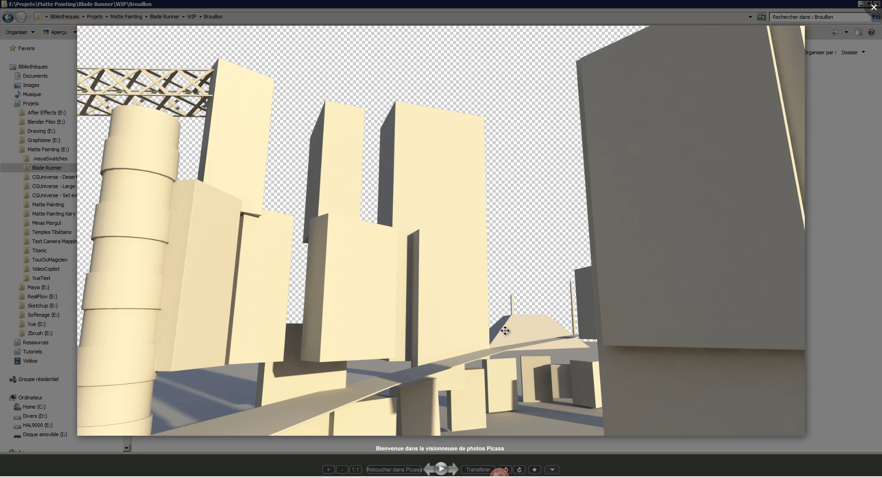
drag(505, 330, 486, 312)
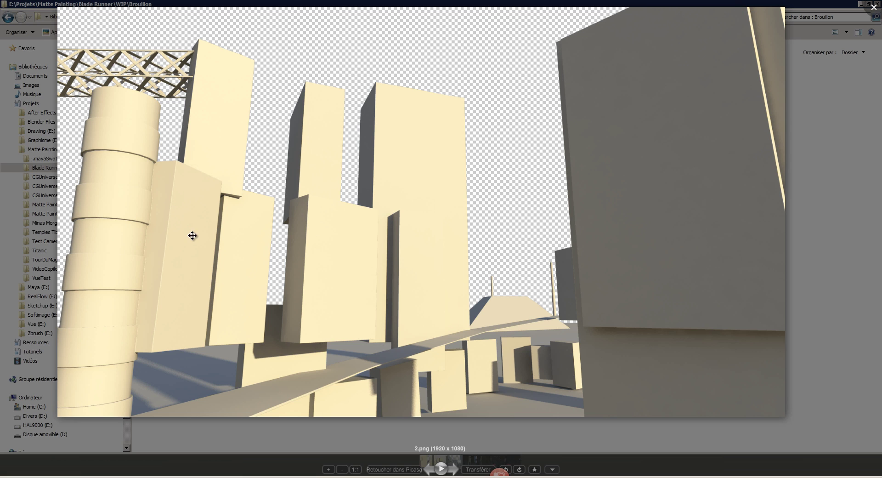
Examine the placement of the towers and the large foreground building in the draft render 2.png
drag(223, 150, 217, 147)
drag(278, 127, 210, 191)
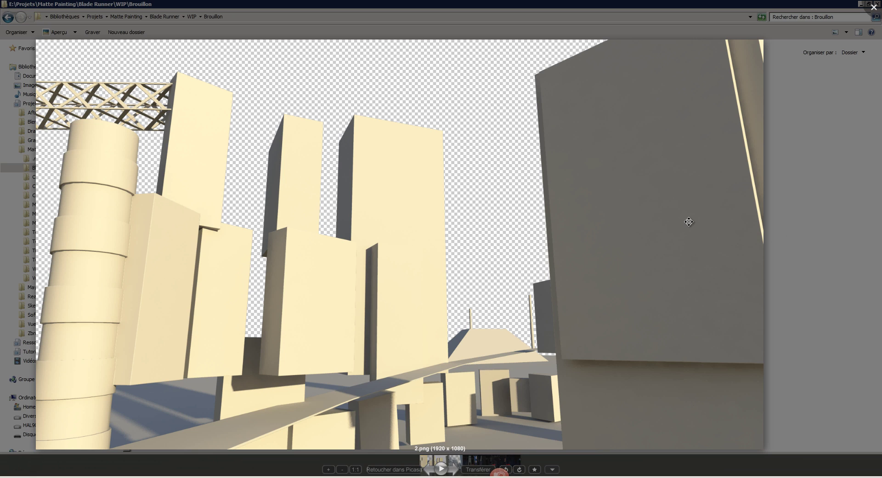
drag(677, 216, 681, 217)
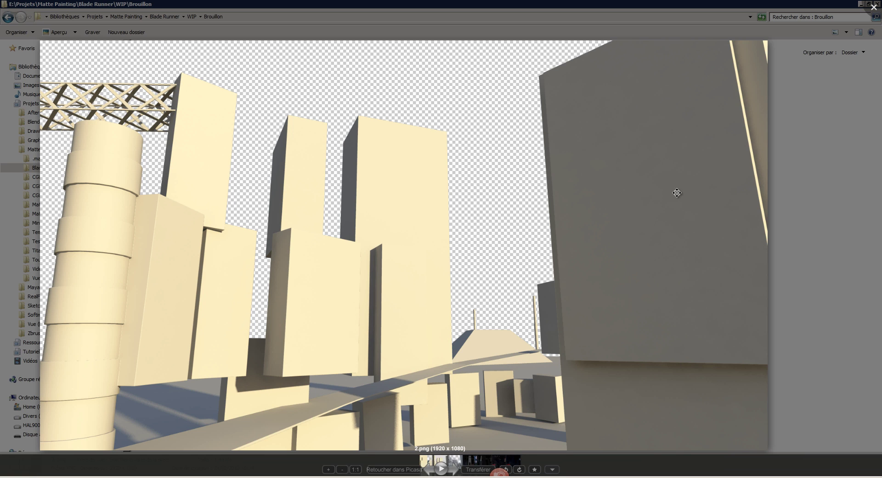
drag(416, 226, 422, 226)
drag(553, 186, 550, 194)
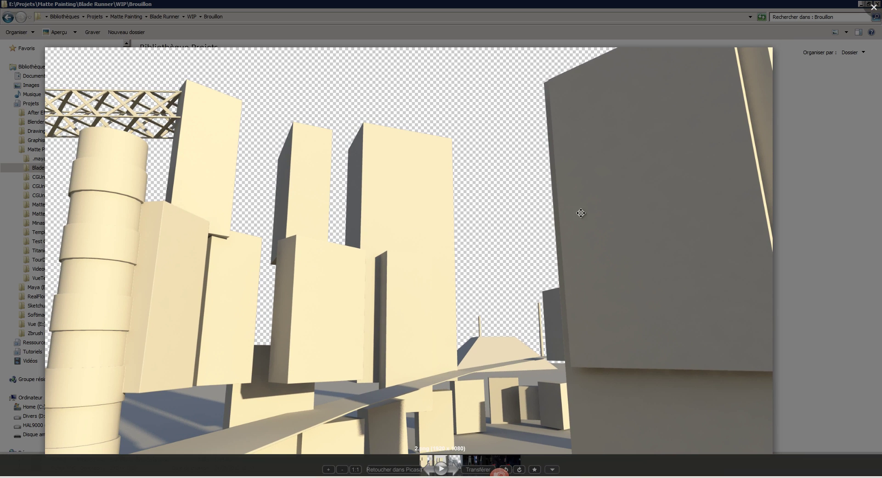
Close 2.png, return to the Blade Runner folder and view the still vlcsnap-00055.png from ReferenceImages up close
key(Escape)
key(BackSpace)
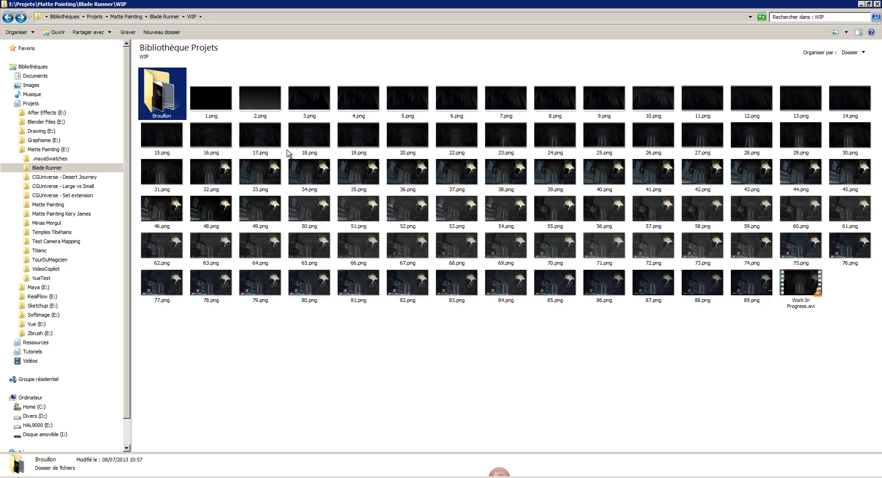
key(BackSpace)
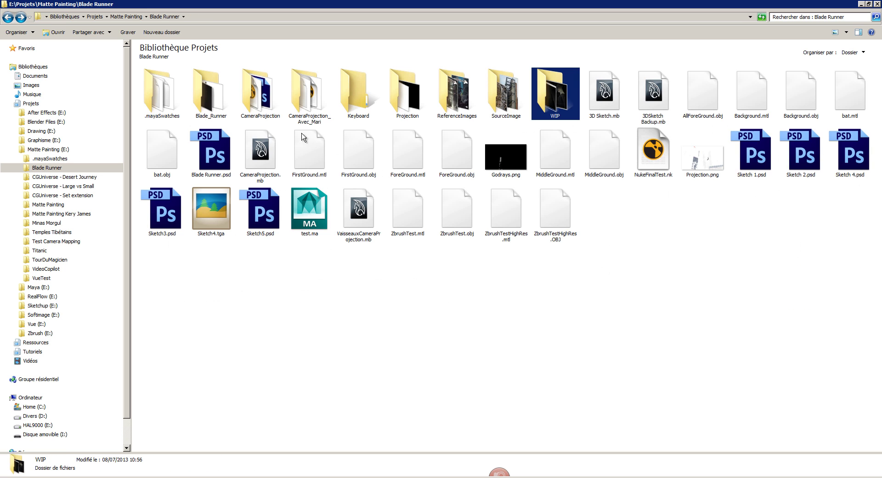
double_click(470, 106)
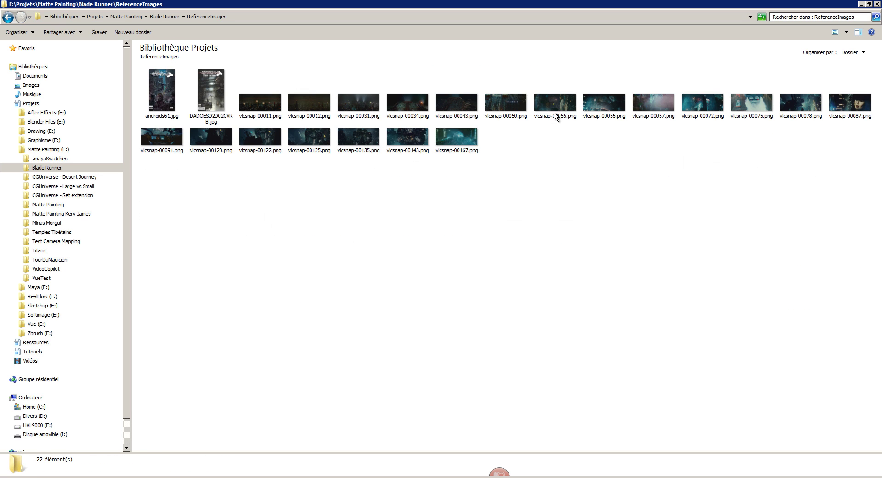
double_click(555, 115)
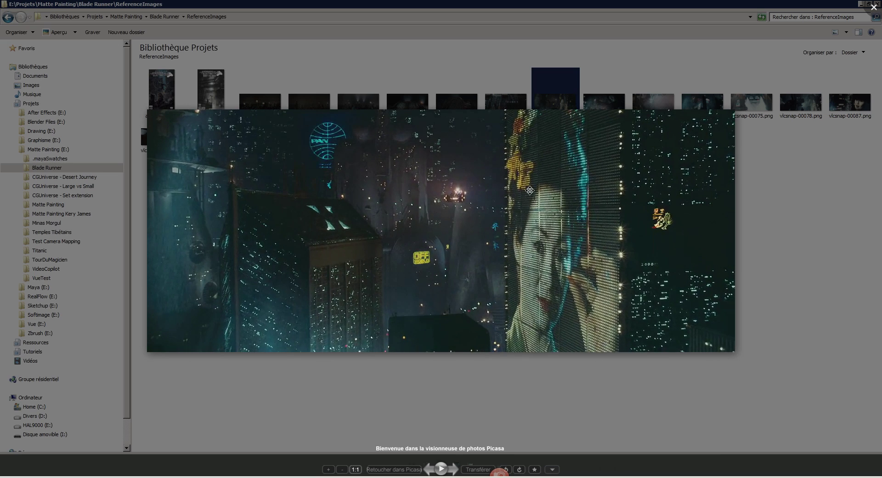
scroll(629, 208, up, 3)
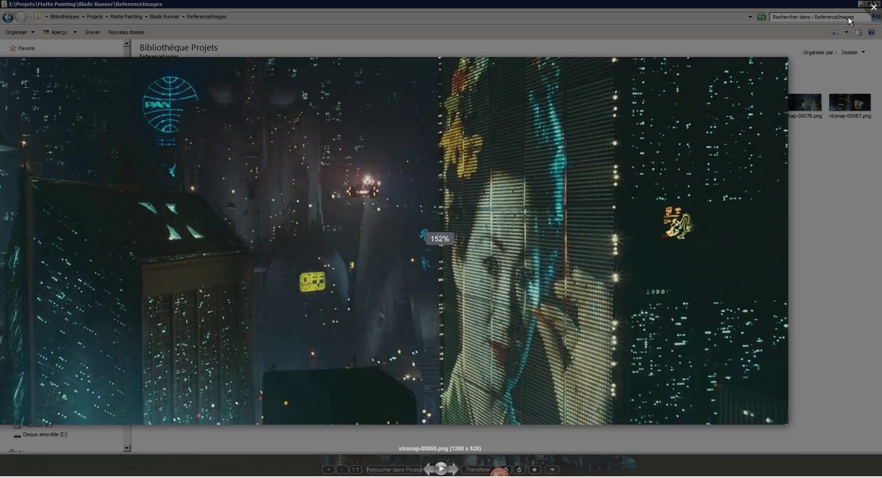
Close the reference still and reopen 2.png from the Brouillon folder inside WIP
click(874, 8)
key(BackSpace)
double_click(565, 102)
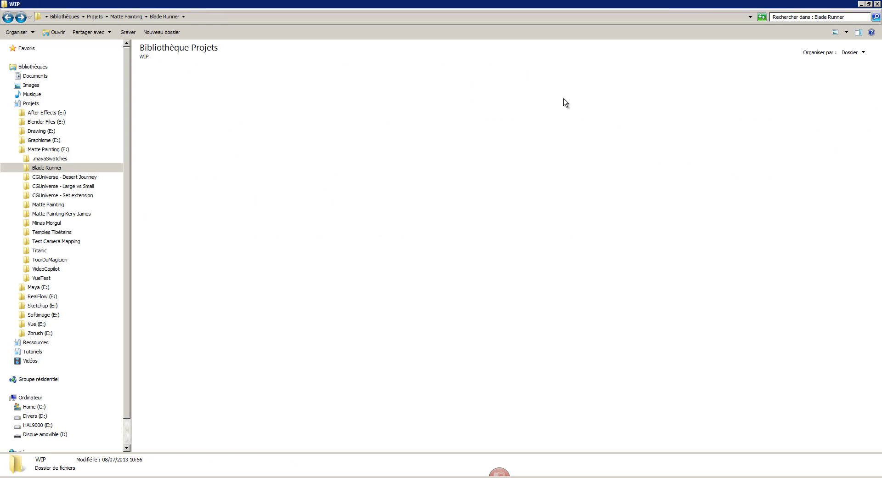
double_click(172, 108)
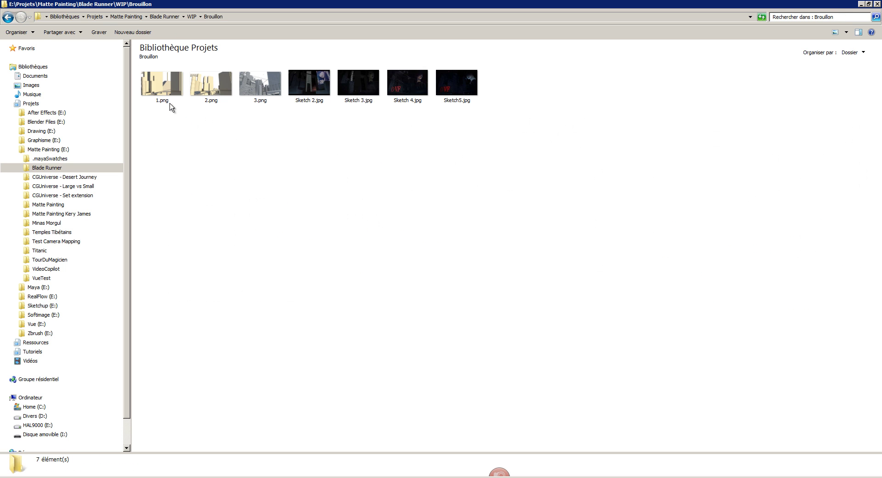
double_click(219, 93)
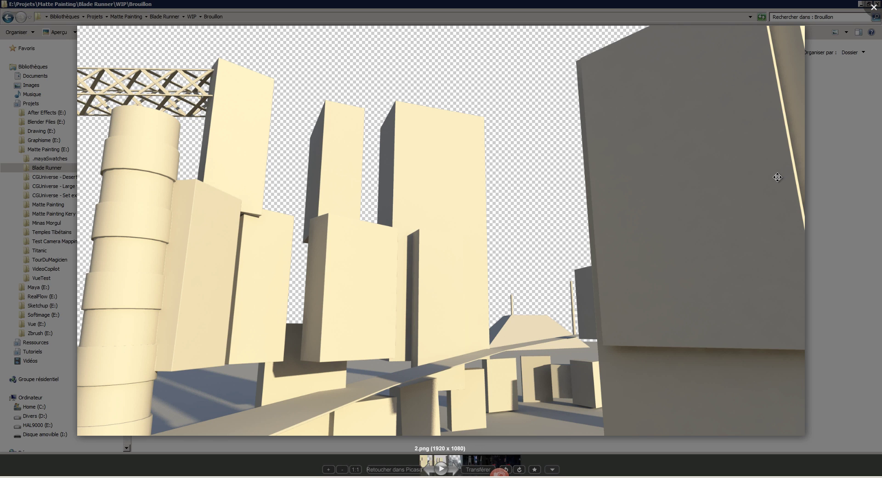
Compare the detailed untextured render 3.png with the textured night version, Sketch 2.jpg
key(Right)
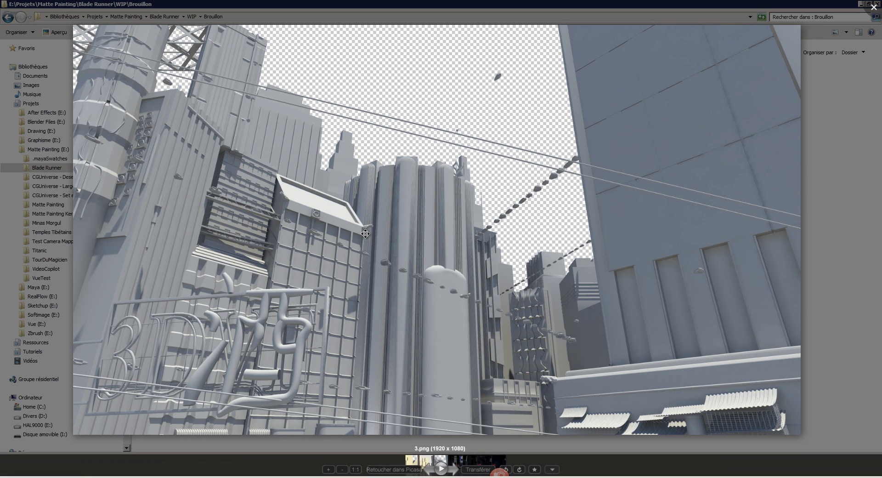
key(Right)
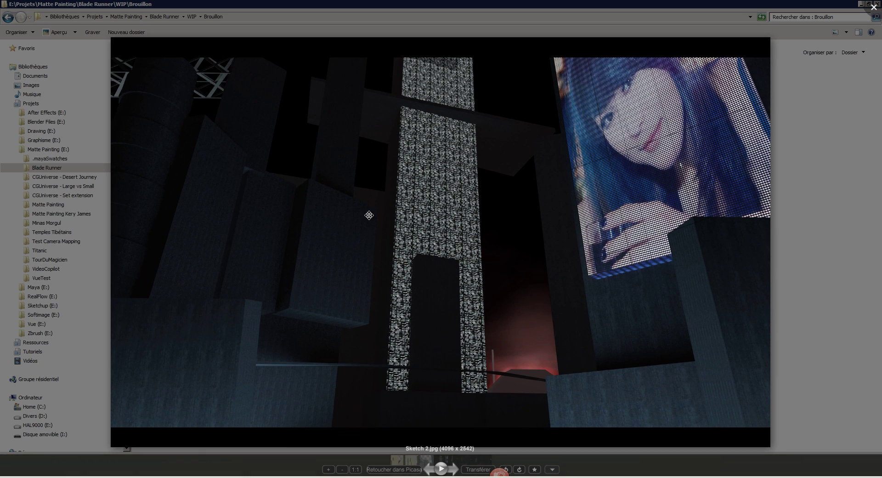
key(Left)
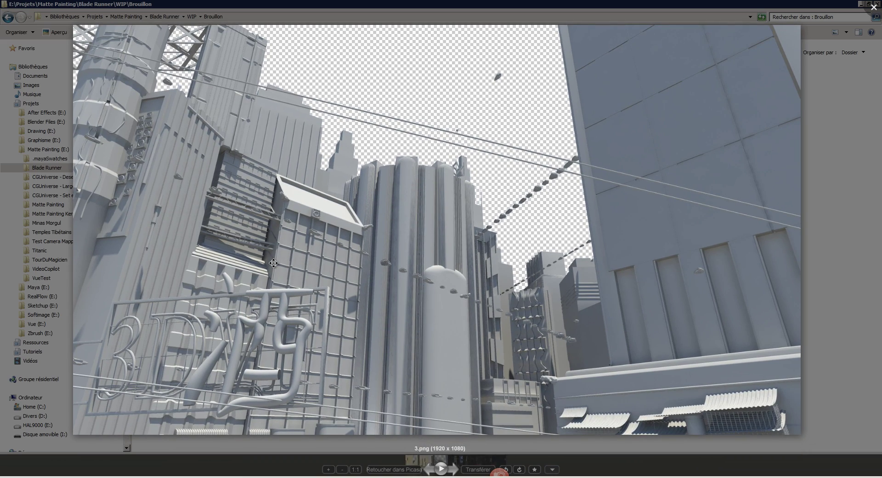
key(Right)
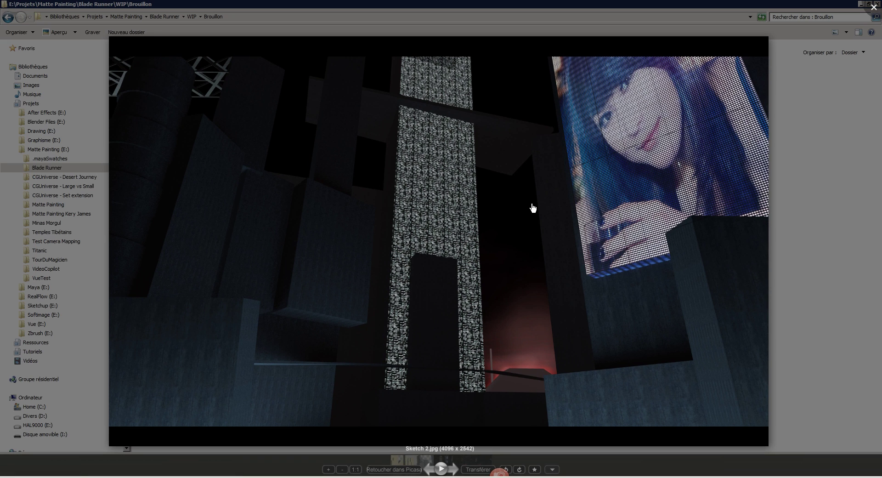
Examine the overall composition of Sketch 2.jpg and inspect its blue-lit concrete blocks up close
drag(569, 134, 555, 153)
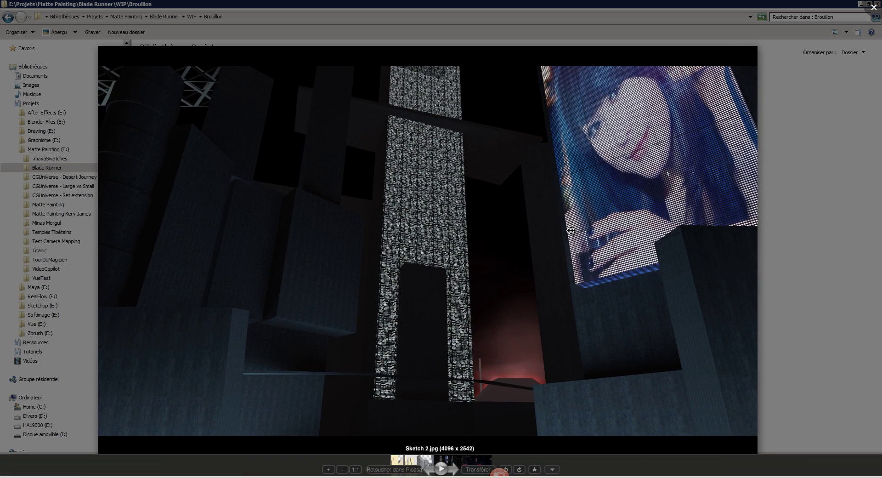
drag(629, 197, 619, 201)
drag(507, 238, 502, 238)
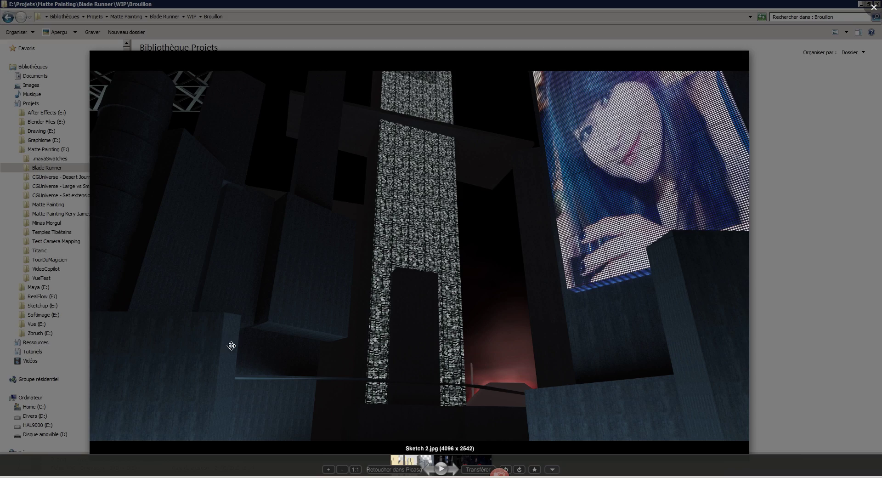
scroll(217, 362, up, 5)
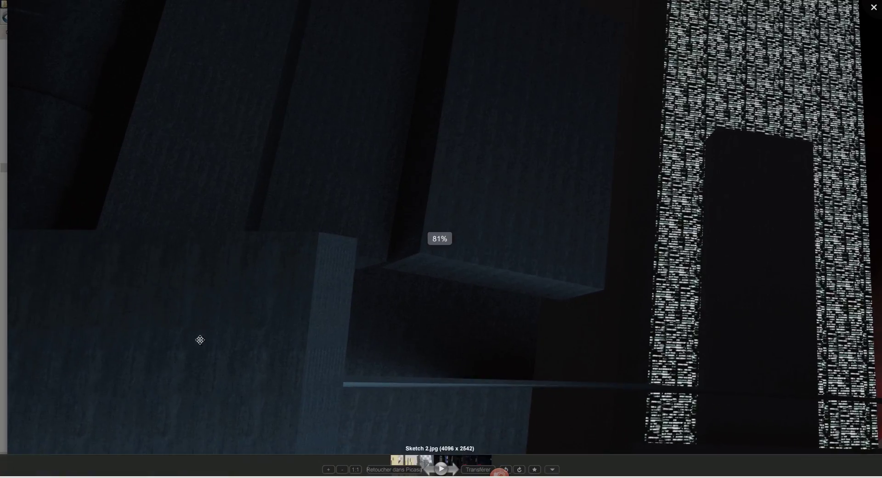
scroll(255, 358, down, 5)
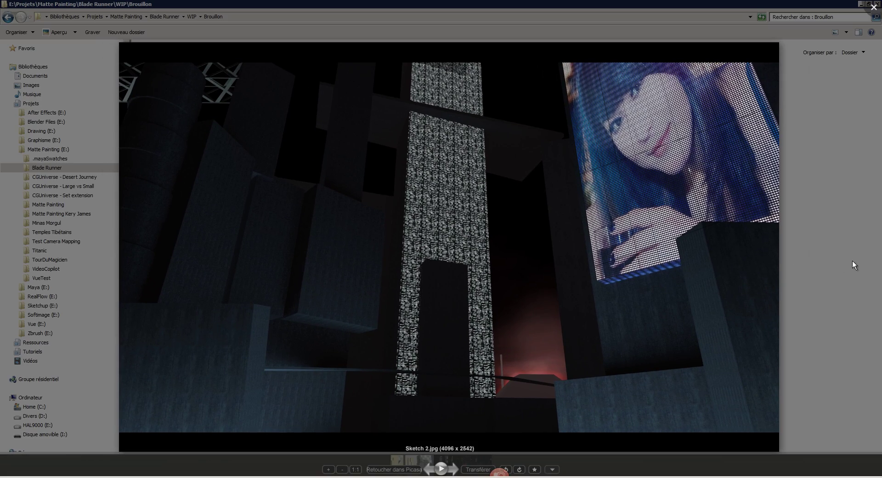
Inspect the central tower's window texture, the giant portrait screen and the red-lit distant pyramid in Sketch 2.jpg
scroll(746, 246, up, 5)
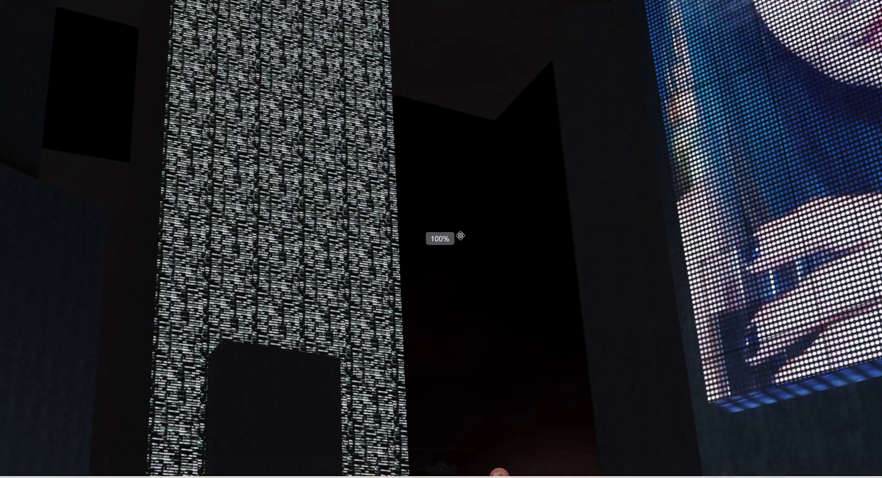
drag(258, 188, 323, 174)
mouse_move(316, 283)
mouse_down()
mouse_move(309, 214)
mouse_move(317, 271)
mouse_up()
drag(553, 128, 250, 222)
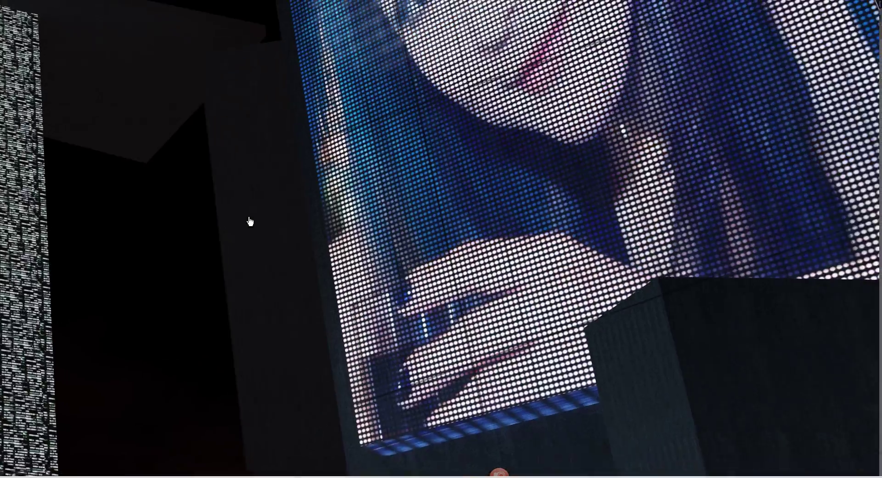
scroll(452, 306, up, 1)
scroll(452, 306, up, 1)
scroll(366, 307, down, 3)
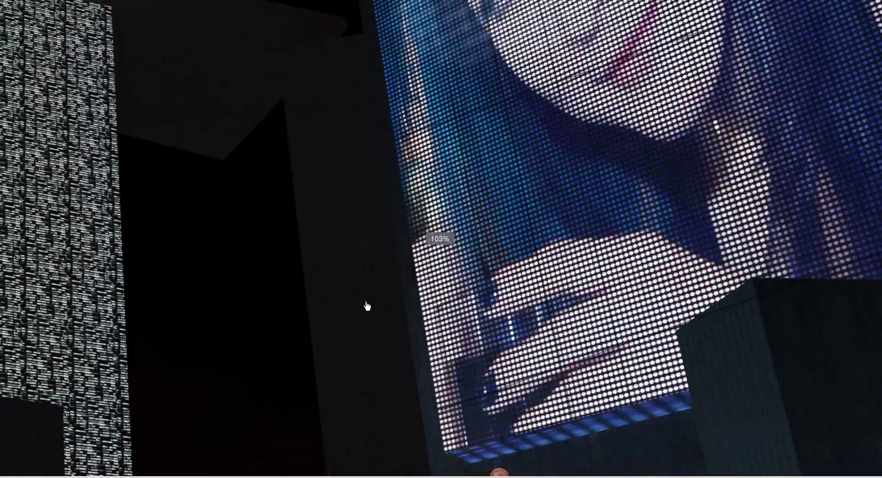
scroll(350, 277, up, 2)
scroll(350, 277, down, 4)
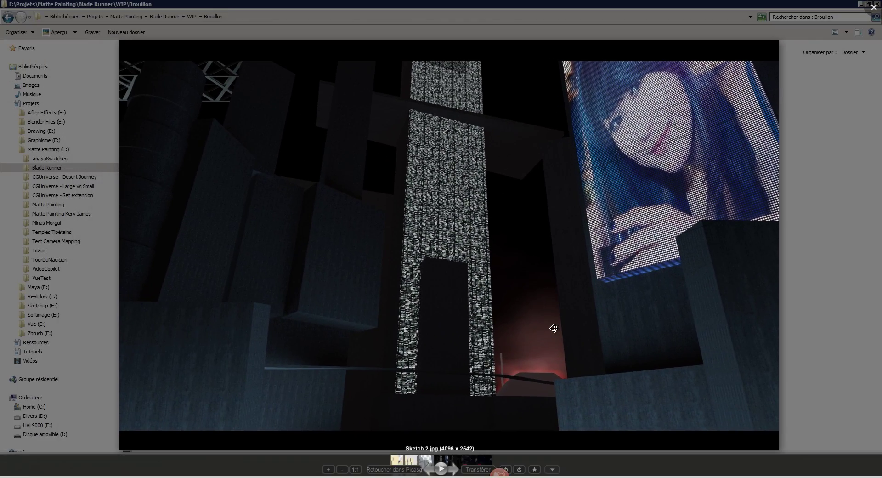
scroll(542, 356, up, 2)
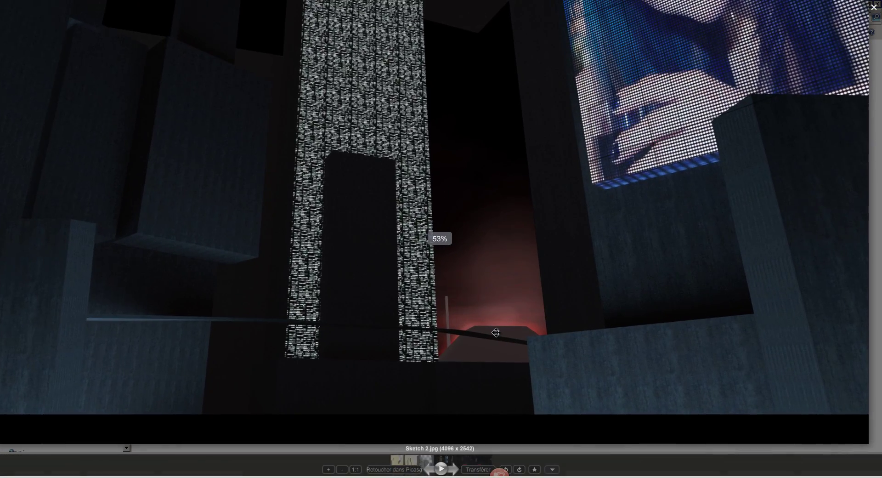
scroll(508, 330, down, 3)
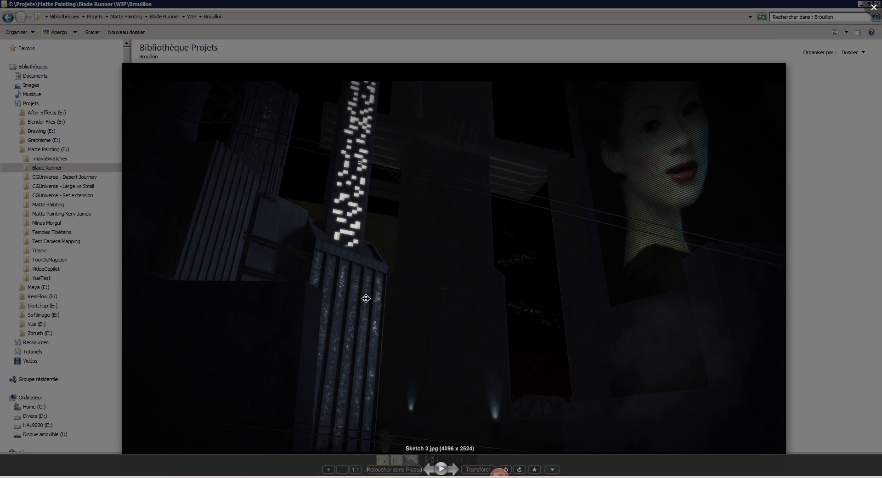
Inspect the window lights of the ribbed building in Sketch 3.jpg, view Sketch 4.jpg and close the viewer
scroll(345, 206, up, 2)
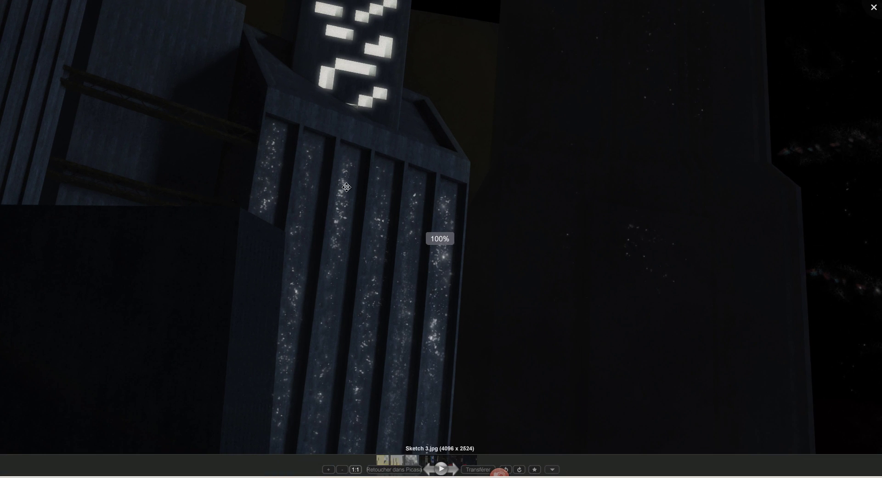
drag(331, 307, 327, 232)
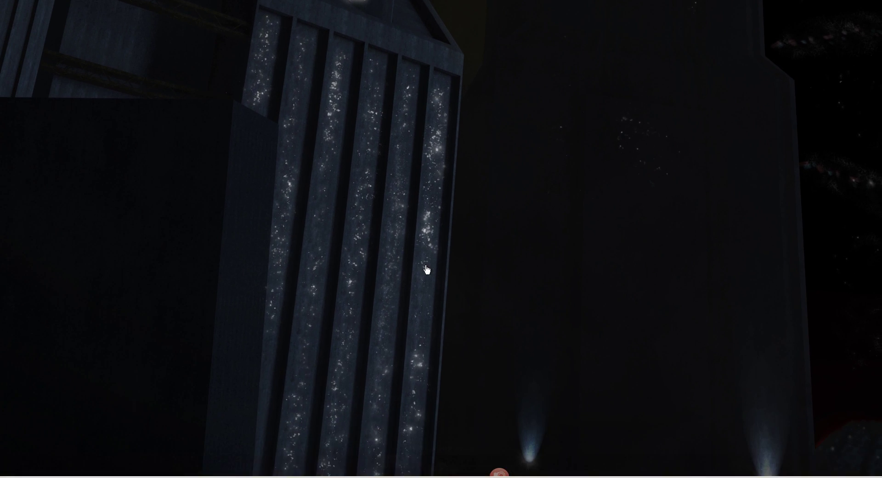
scroll(400, 240, down, 3)
scroll(379, 127, down, 1)
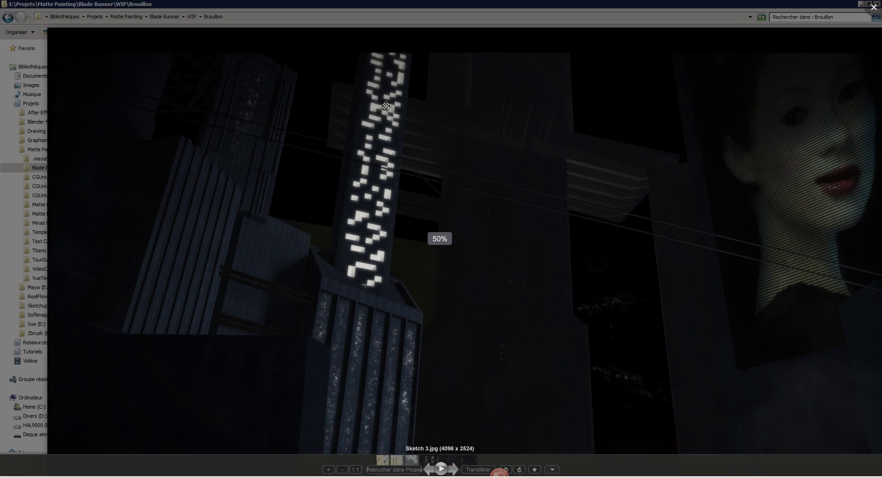
scroll(398, 230, down, 1)
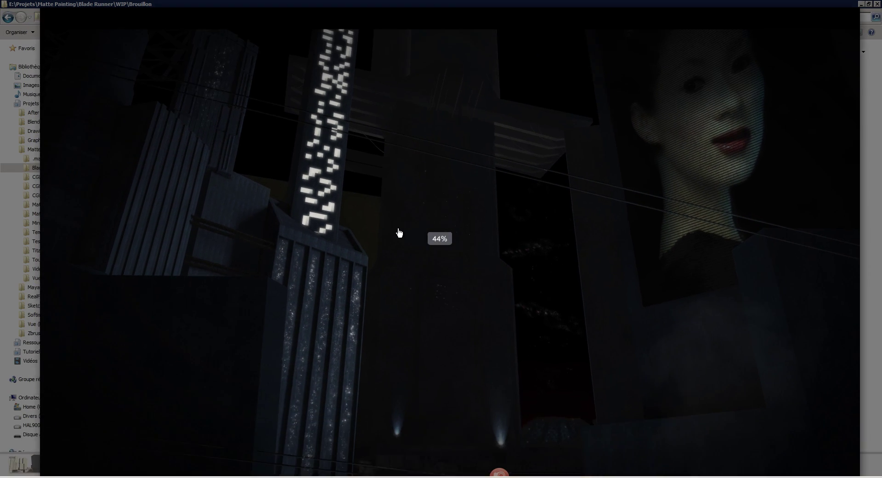
key(Right)
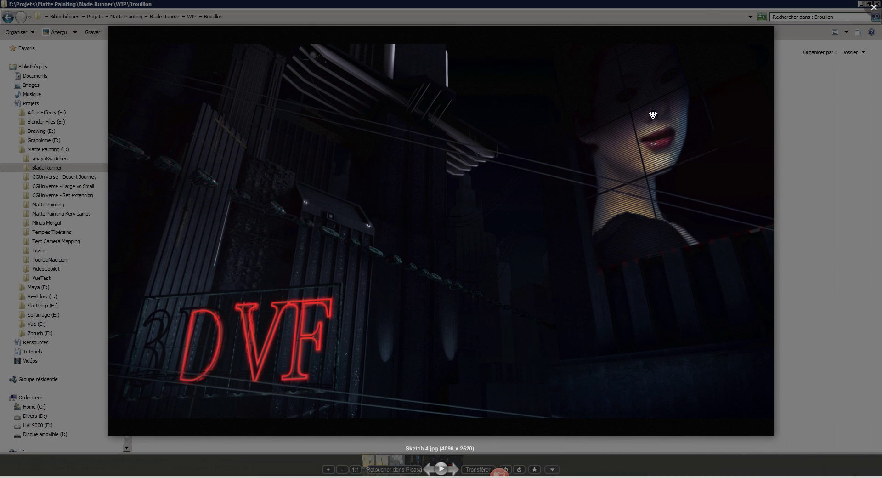
click(870, 14)
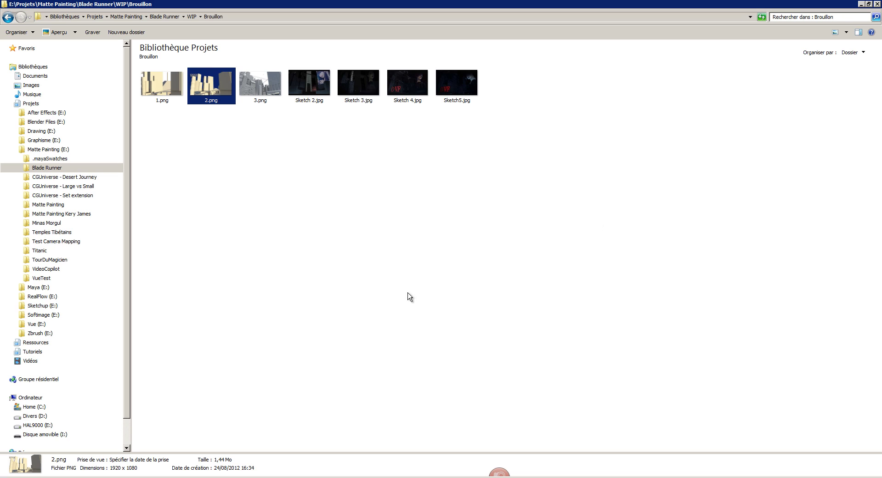
Switch to Photoshop and hide the Groupe 5, Rain, FirstGround, ForeGround and MiddleGround groups in ProjComp.psd, keeping BackGround shown
click(161, 477)
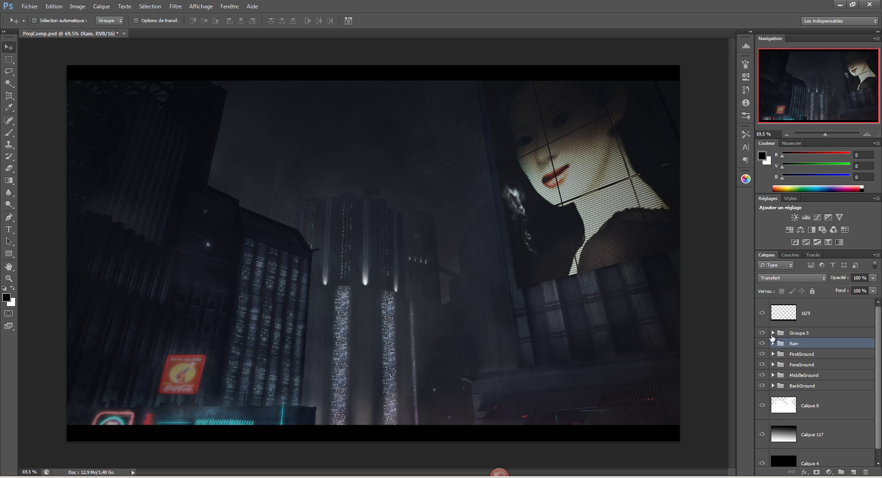
click(762, 375)
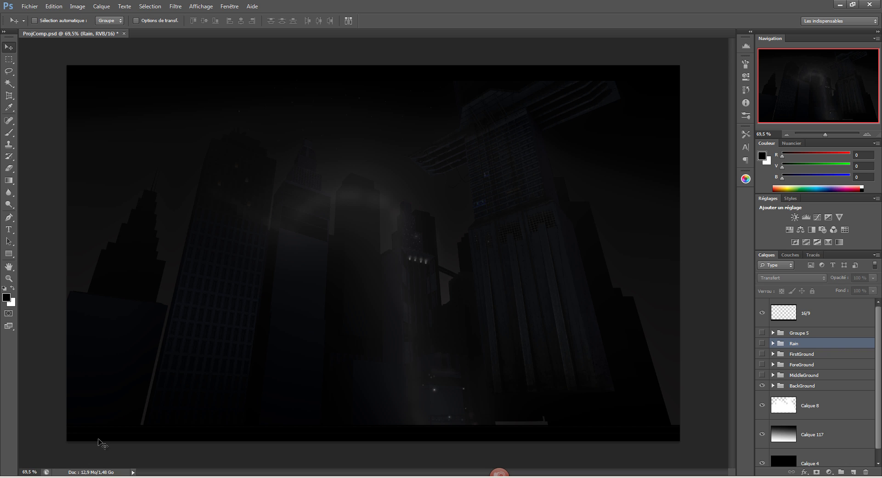
Switch to Maya and examine the city model in 3D Sketch.mb from another angle
key(alt+Tab)
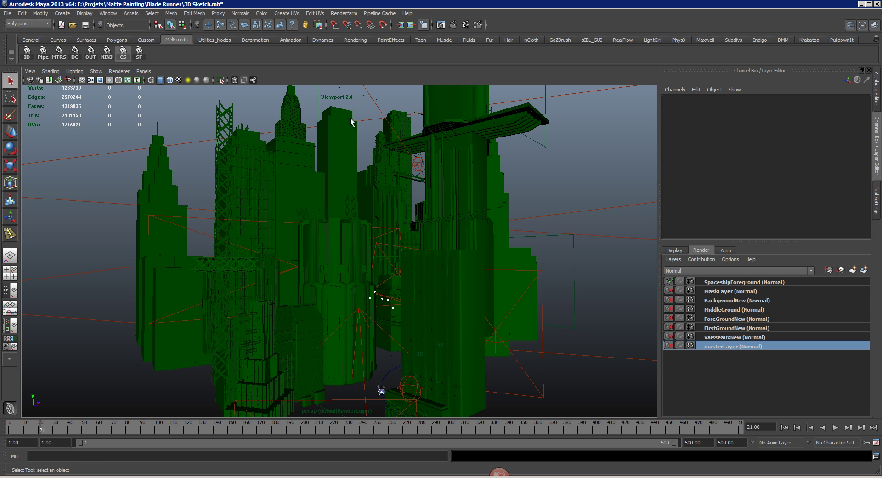
drag(350, 121, 335, 100)
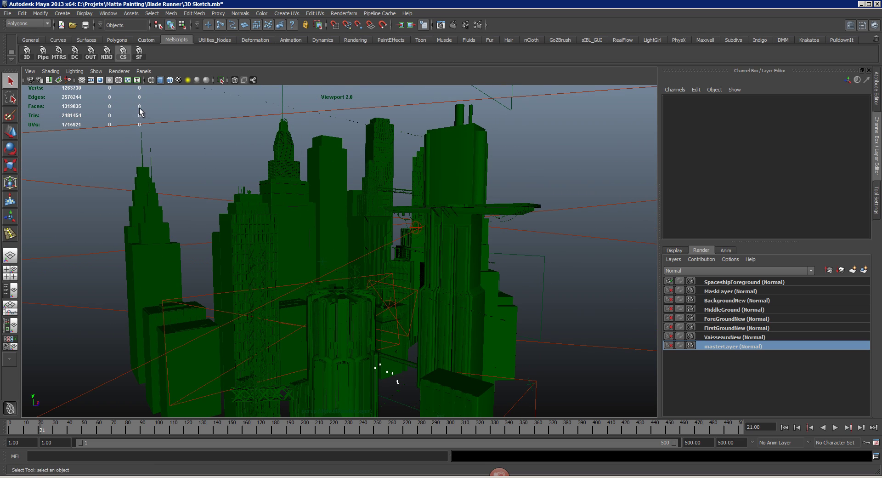
Check the viewport renderer options and orbit the city model down to the shot camera at street level
drag(140, 111, 122, 109)
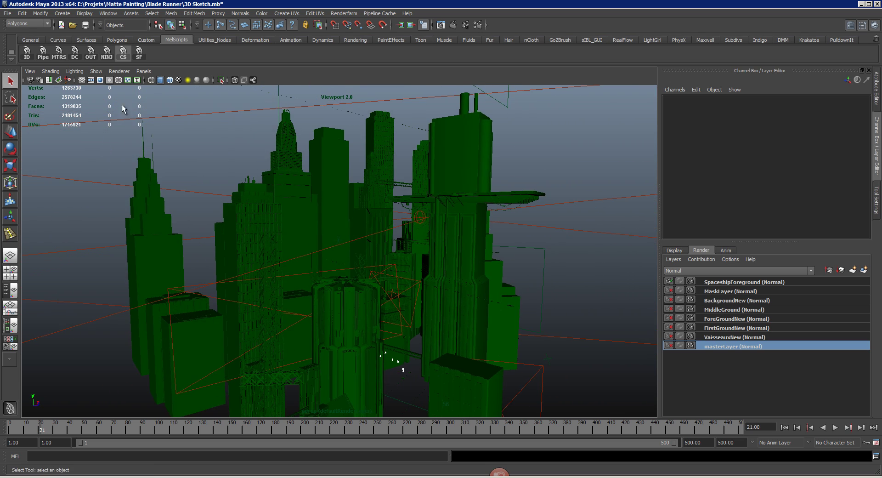
click(119, 71)
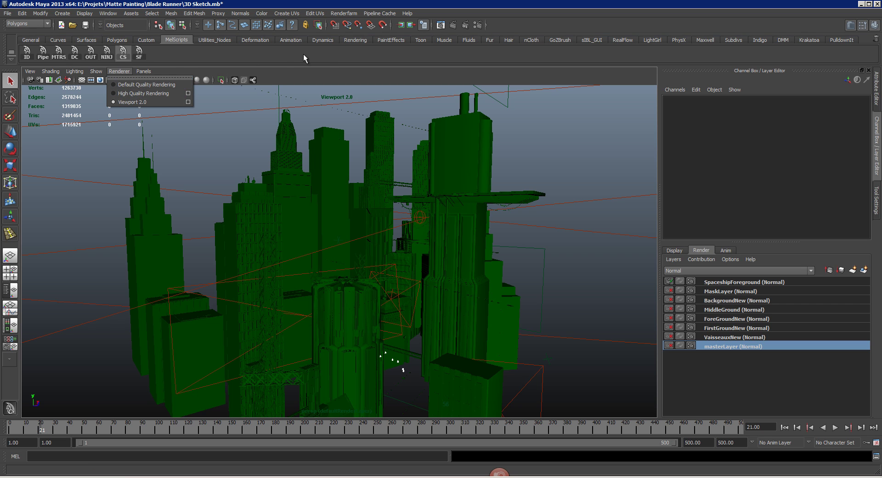
click(144, 85)
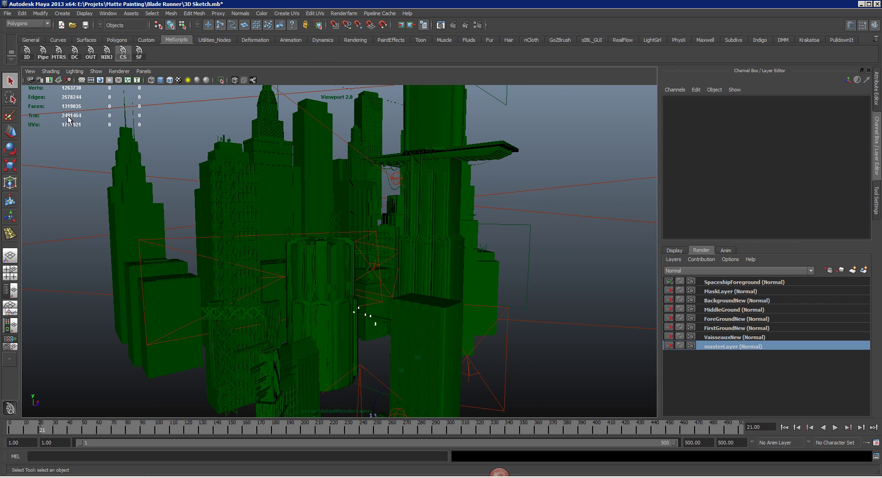
drag(273, 163, 258, 323)
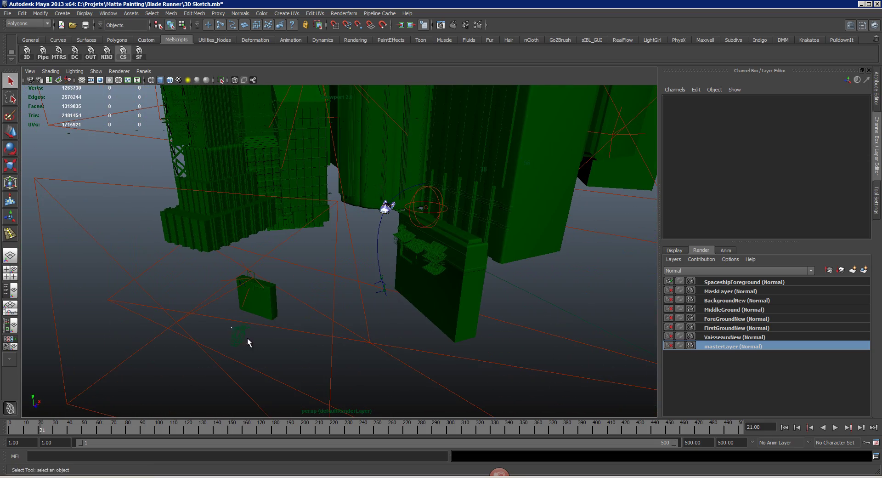
Select the shot camera in front of the buildings and look through shotCam1 in the viewport
click(247, 338)
click(145, 69)
mouse_move(184, 80)
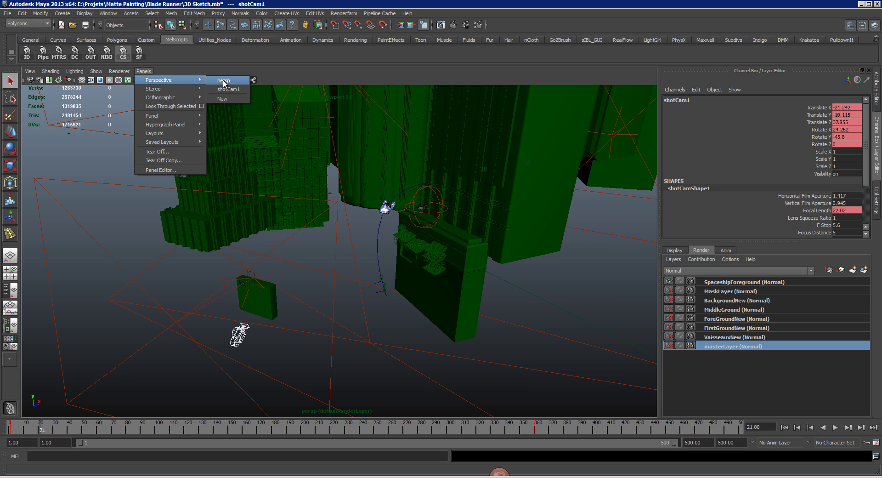
click(224, 80)
drag(359, 215, 327, 272)
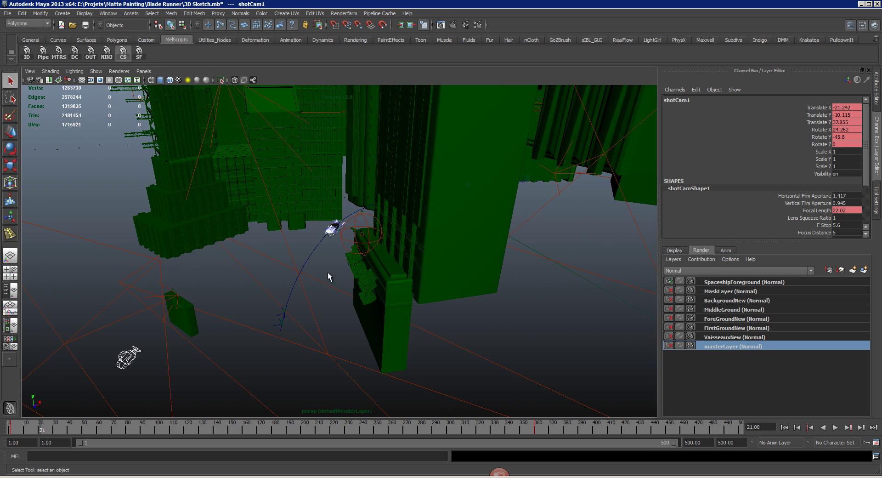
click(143, 72)
mouse_move(184, 80)
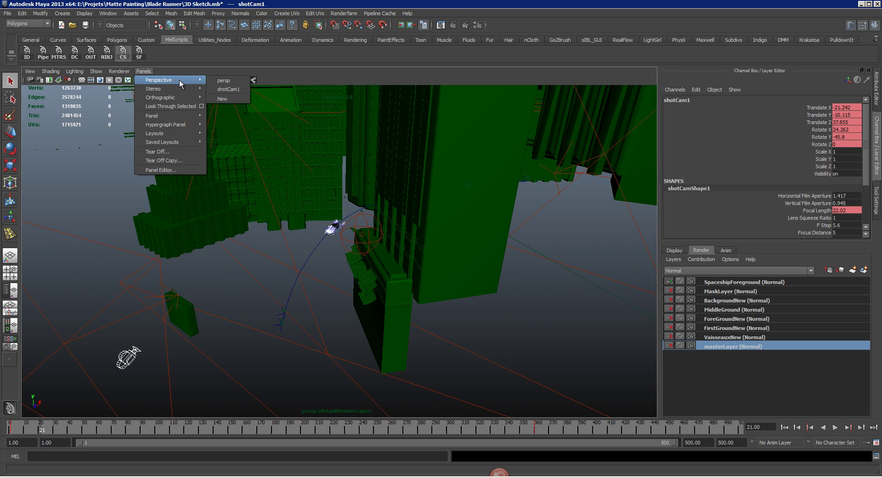
click(226, 89)
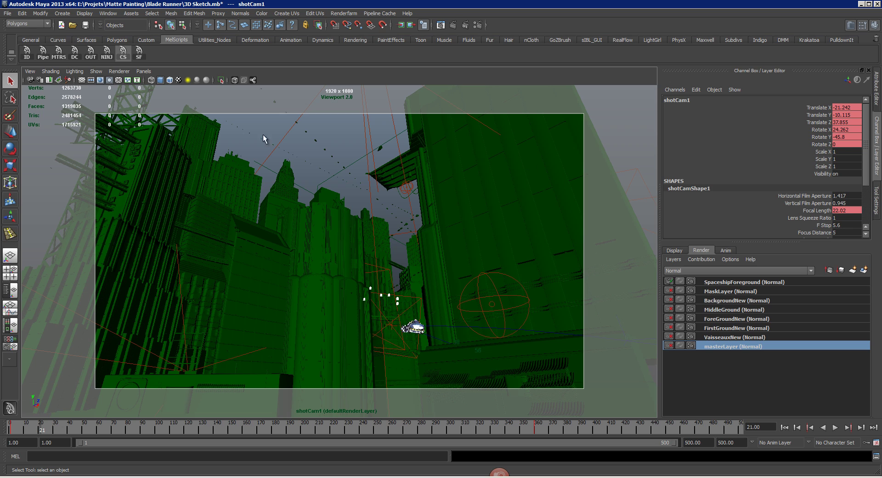
Play the animation through shotCam1 and return the timeline to frame 4
click(51, 81)
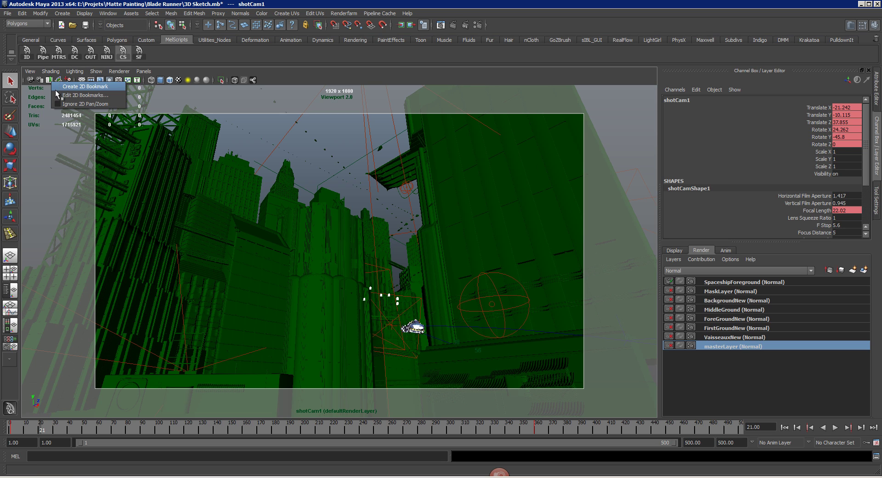
click(46, 79)
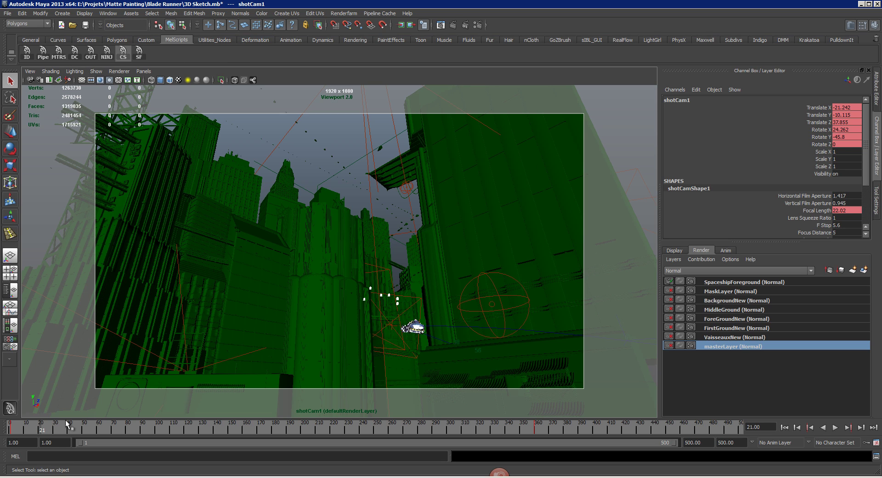
key(alt+v)
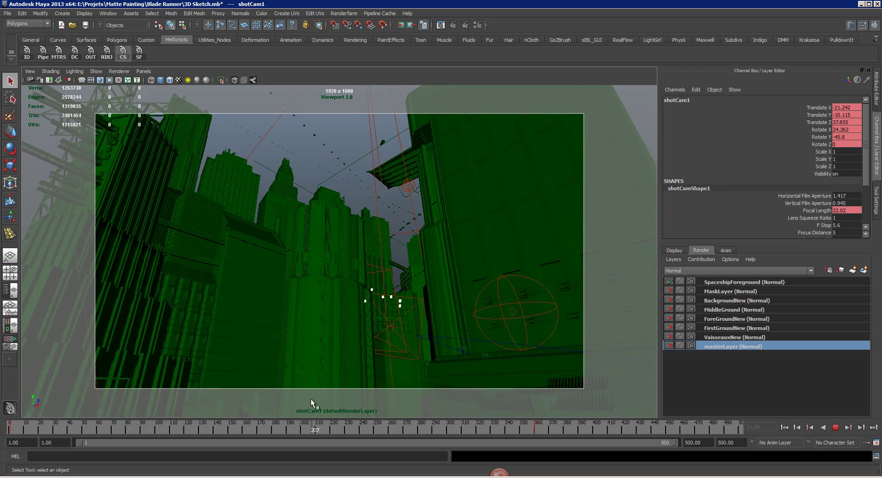
drag(82, 414, 16, 417)
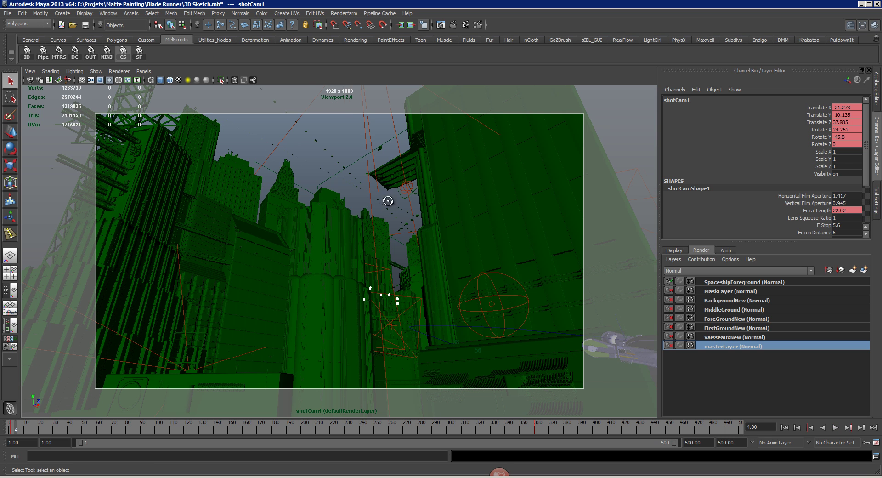
Move shotCam1 to a new view of the towers and hide the resolution gate
drag(388, 201, 234, 225)
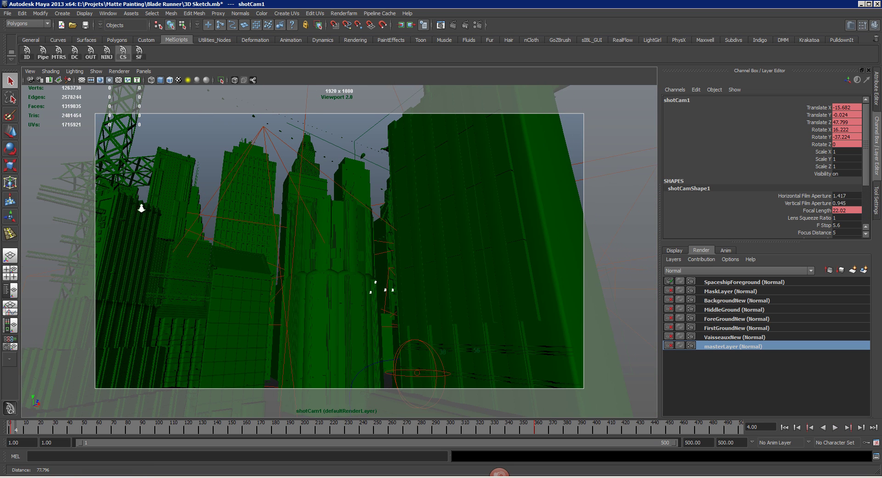
drag(207, 264, 214, 264)
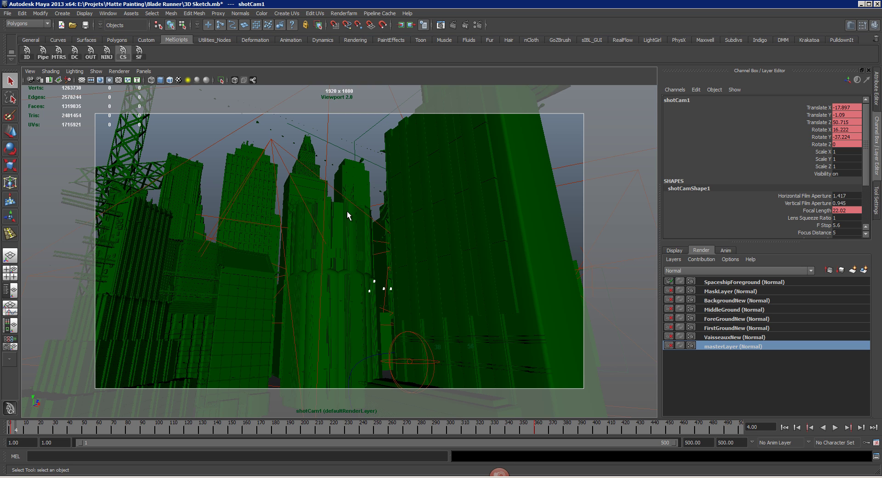
click(101, 79)
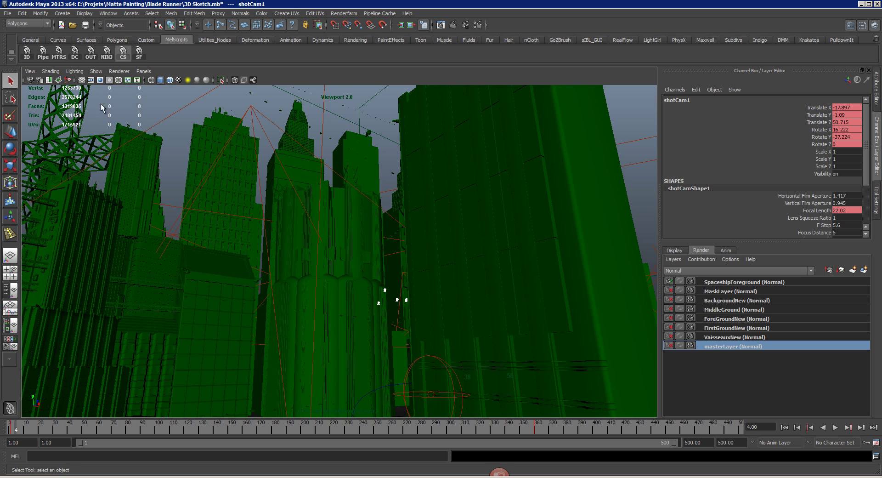
Select the ribbed block at the base of the foreground building and examine its modelled window grid and surroundings
drag(296, 186, 219, 306)
scroll(320, 218, down, 5)
scroll(277, 241, up, 3)
click(252, 242)
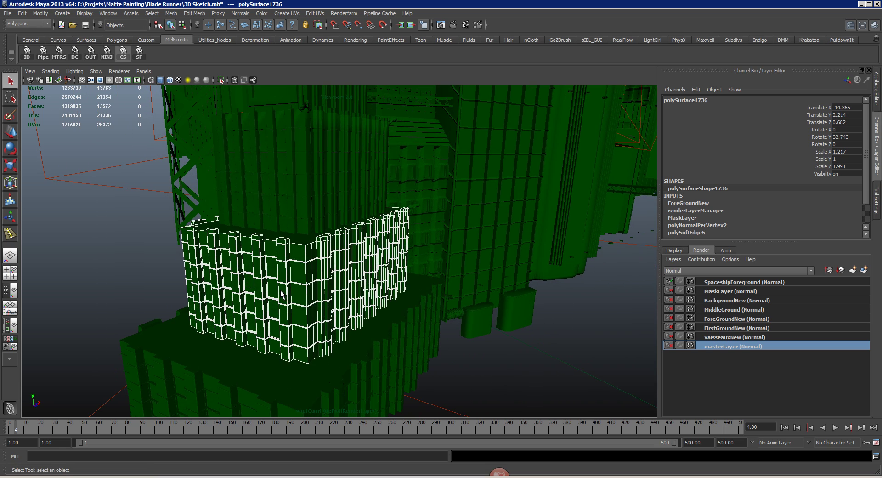
drag(282, 256, 229, 181)
drag(239, 221, 278, 229)
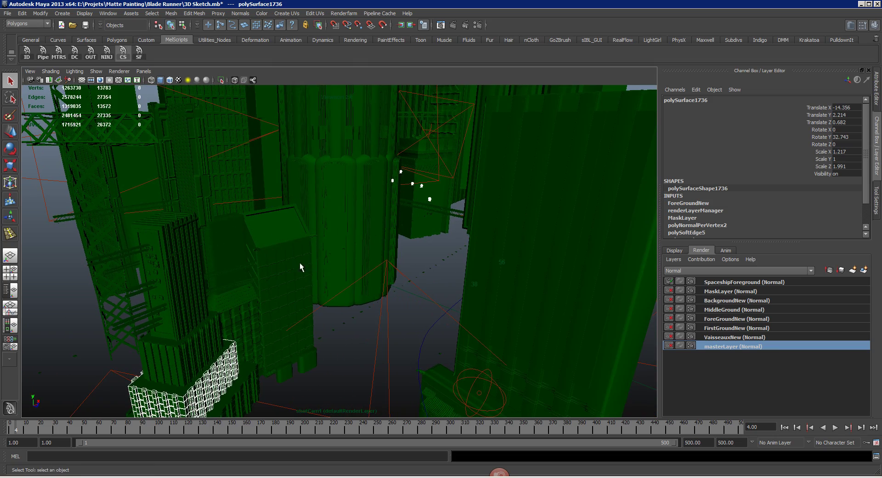
Select the round ribbed tower in the middle ground and frame it in the viewport
drag(301, 267, 121, 222)
drag(152, 192, 404, 275)
click(422, 177)
click(407, 255)
key(f)
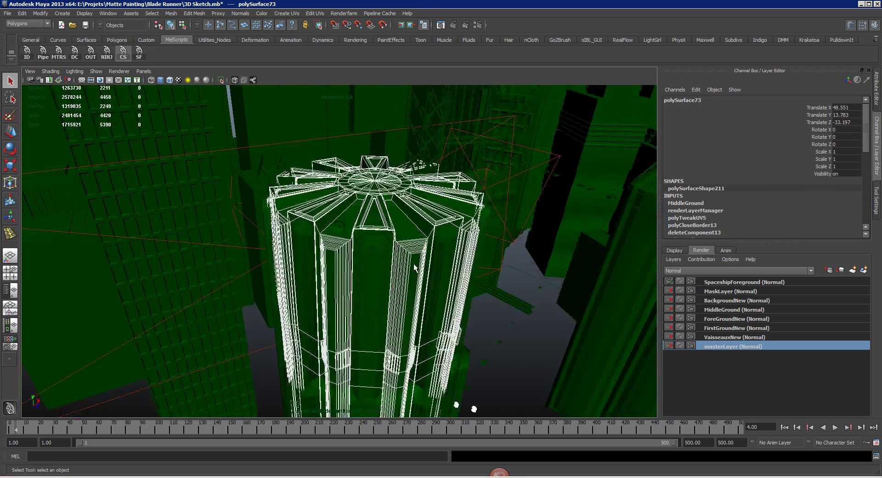
Inspect the stepped ribs and radial roof segments of the selected round tower up close
drag(385, 245, 423, 324)
scroll(376, 280, up, 8)
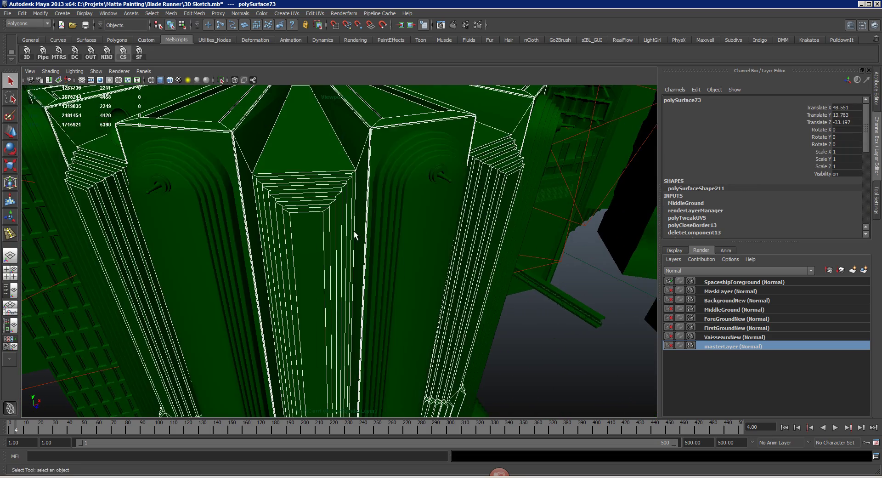
drag(354, 231, 333, 232)
scroll(359, 272, down, 6)
drag(360, 272, 382, 278)
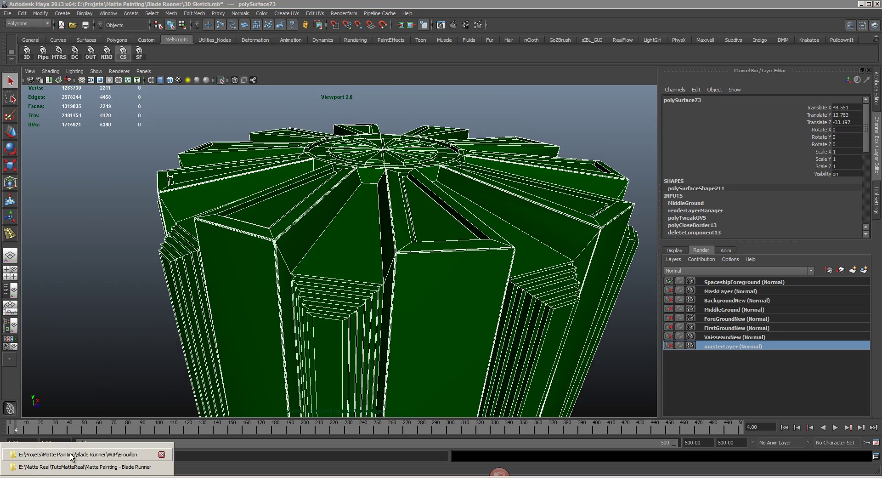
Switch to the file explorer, open the Blade Runner project's ReferenceImages folder and view the aerial tower still vlcsnap-00135.png
click(73, 455)
key(BackSpace)
key(BackSpace)
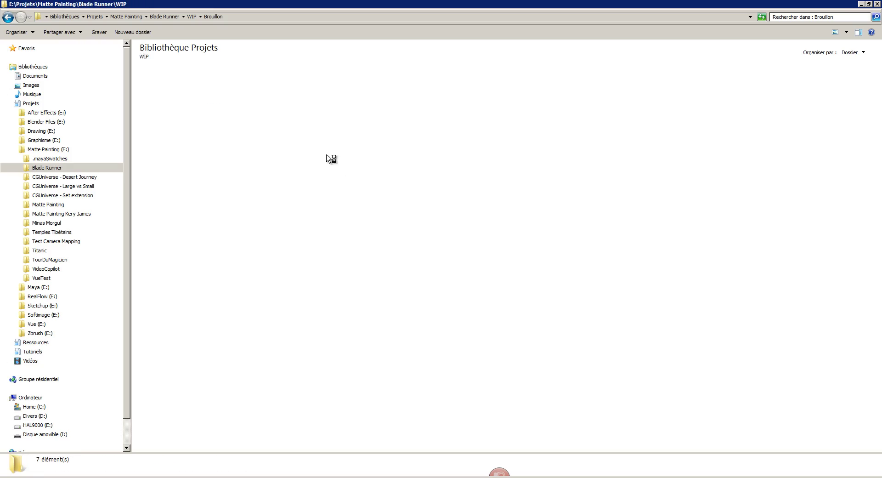
double_click(449, 99)
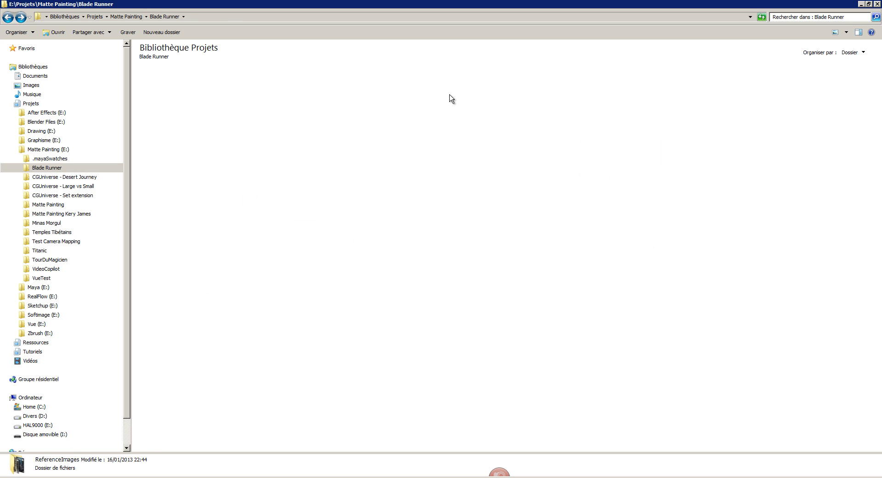
double_click(326, 156)
key(Right)
key(Right)
key(Right)
key(Right)
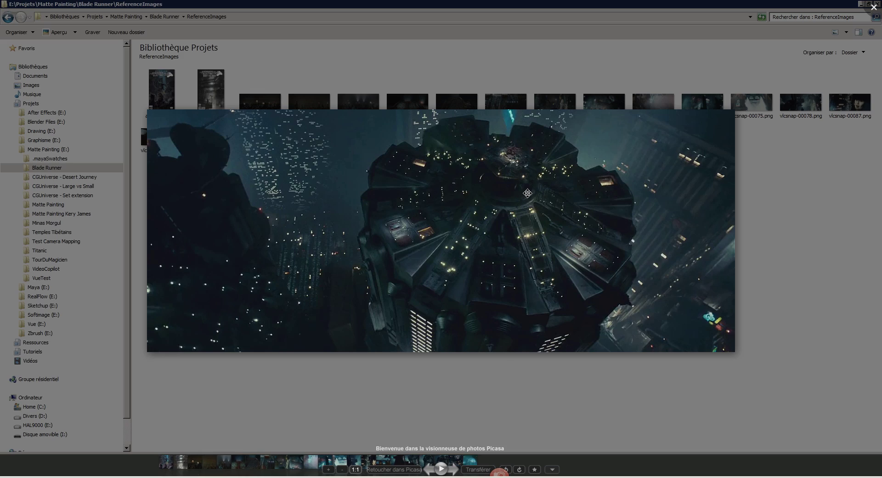
Switch back to Maya, examine the round tower's roof against the reference, then deselect it and view the surrounding buildings
key(alt+Tab)
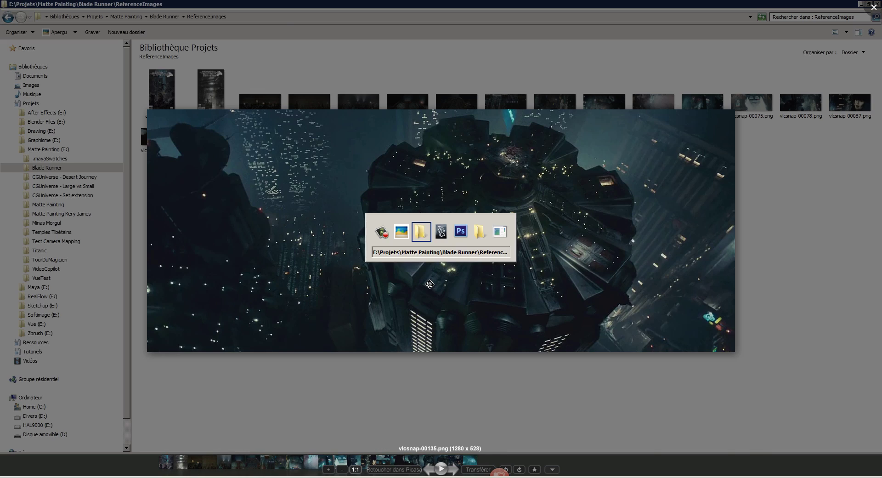
scroll(357, 201, down, 8)
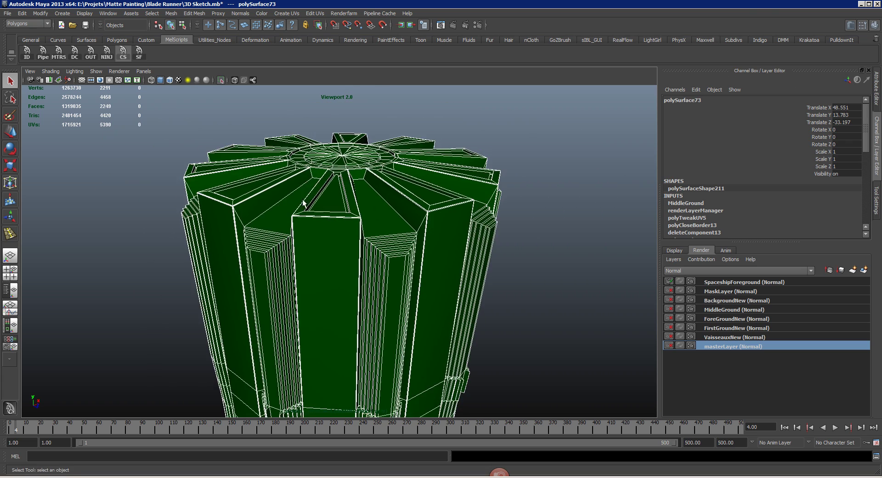
drag(293, 226, 350, 237)
drag(286, 226, 258, 359)
click(259, 356)
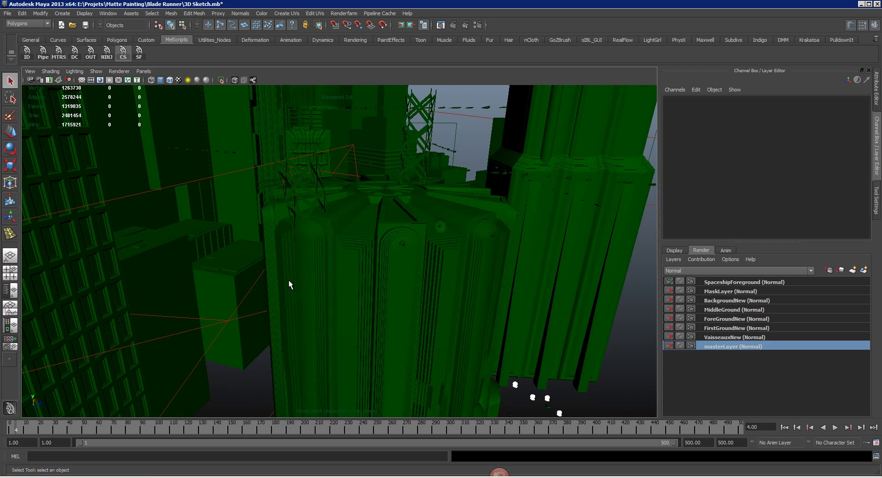
drag(288, 280, 308, 221)
Switch to Photoshop and inspect the top of the central tower and its lattice structures in ProjComp.psd
key(alt+Tab)
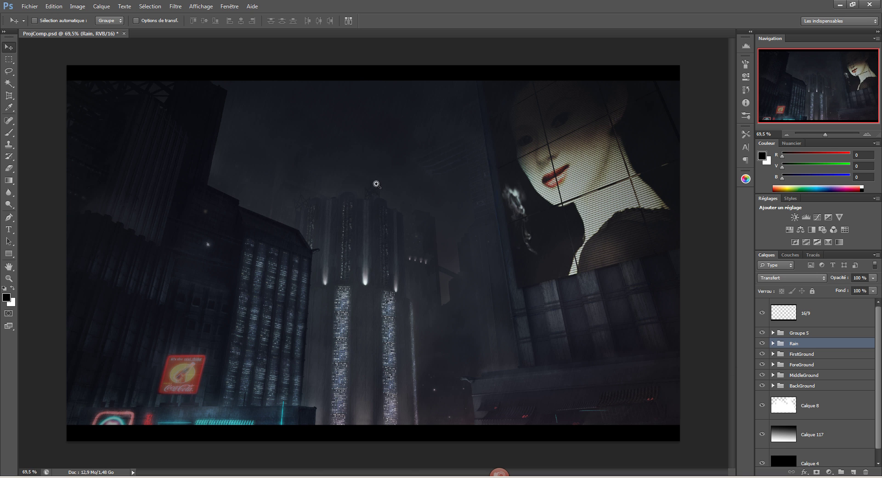
drag(377, 183, 418, 197)
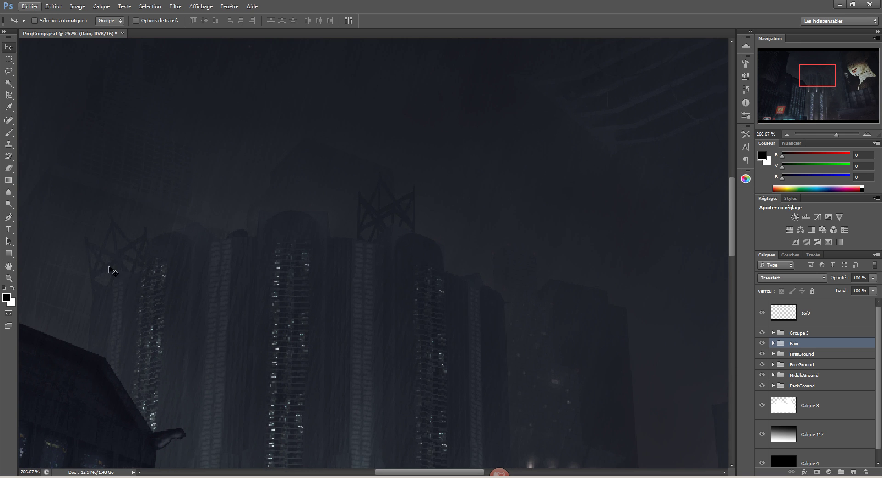
drag(307, 252, 256, 231)
Return to Maya and examine the round tower from street level up to its roof and arched rib details
key(alt+Tab)
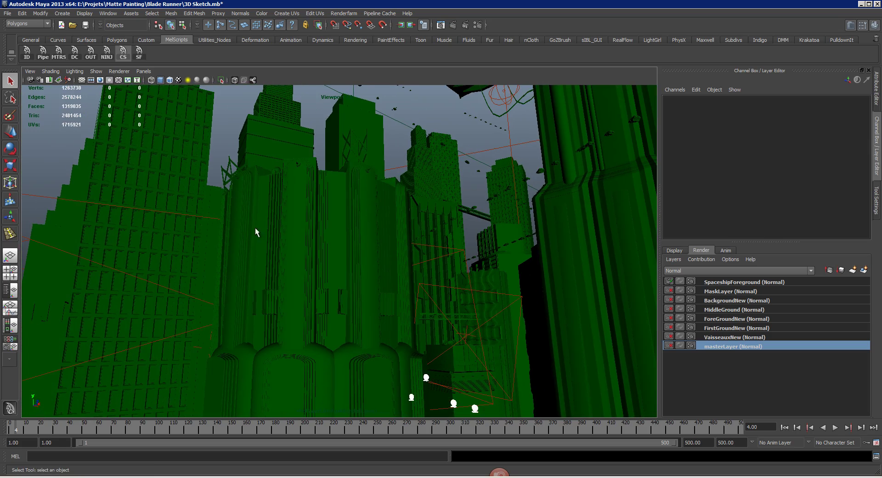
drag(265, 162, 389, 128)
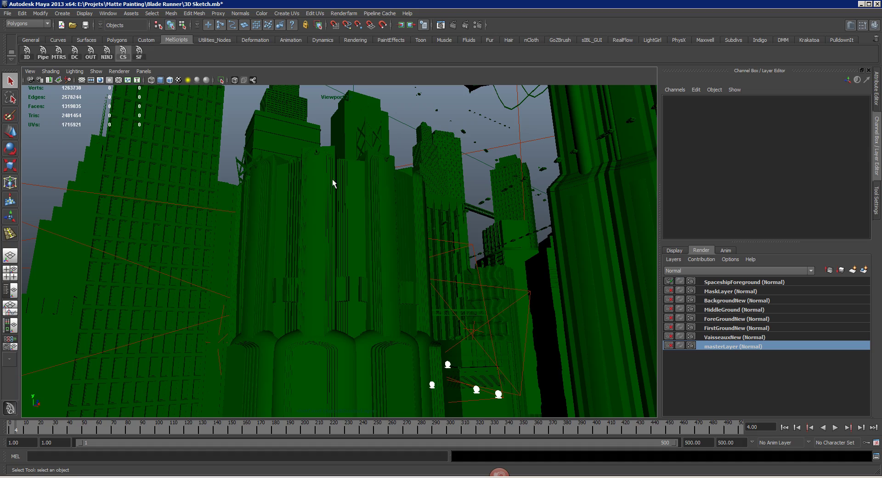
drag(322, 180, 249, 261)
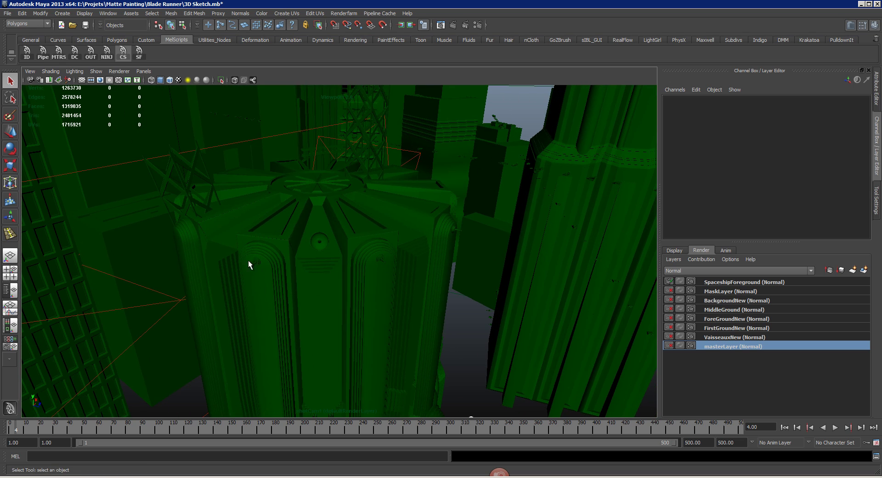
drag(293, 239, 238, 289)
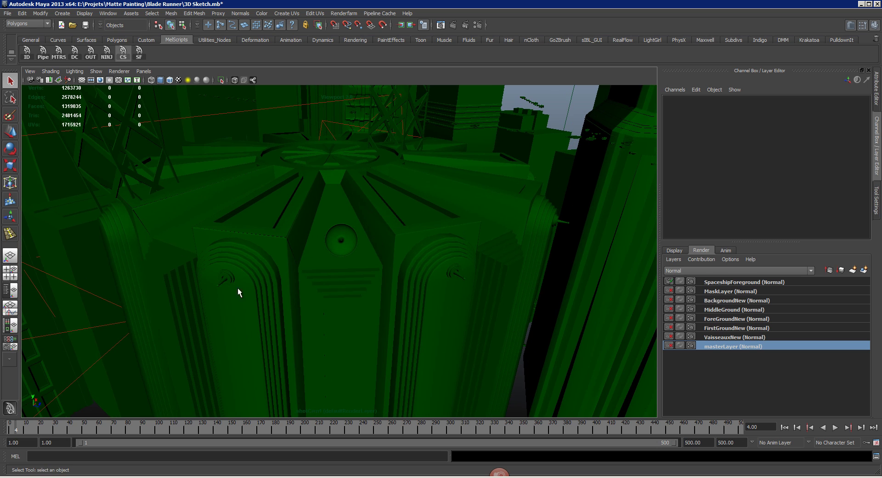
Reopen vlcsnap-00135.png full screen in the Picasa viewer and inspect the window lights of the distant building
click(149, 477)
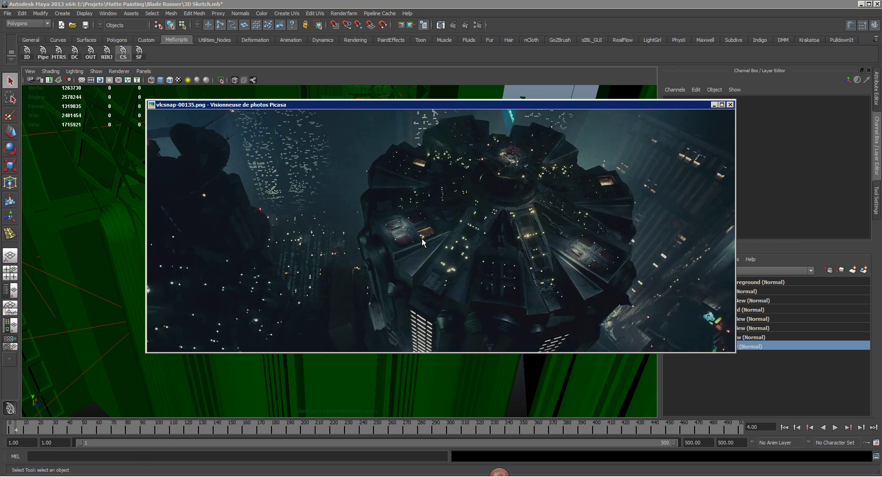
click(722, 105)
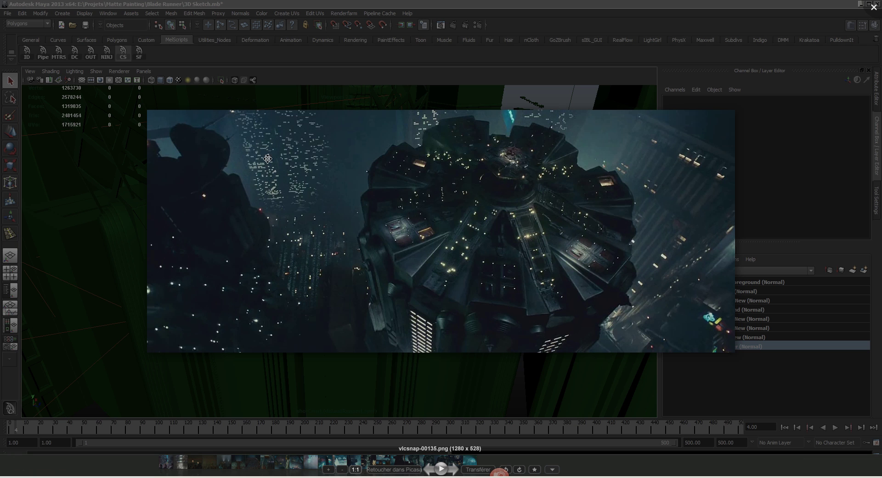
scroll(268, 159, up, 5)
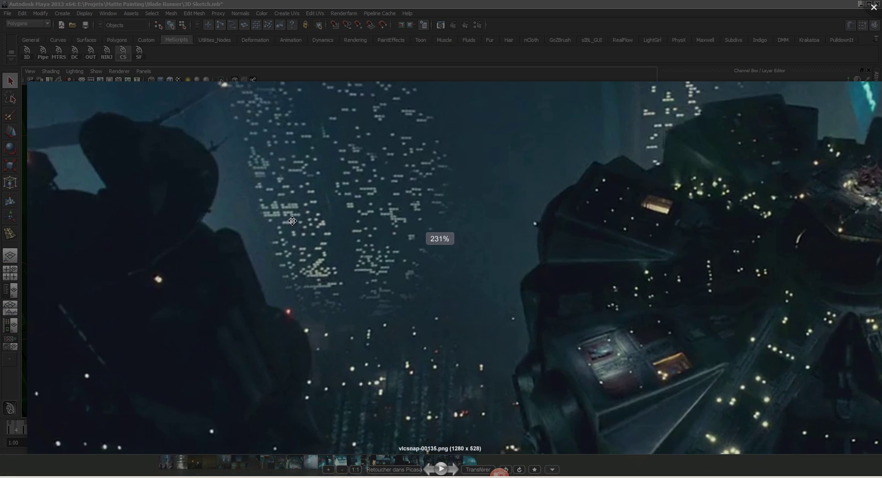
Examine the round building's roof panels and lights in vlcsnap-00135.png, then close the full-screen viewer
drag(456, 235, 218, 122)
drag(491, 257, 390, 226)
drag(453, 303, 395, 223)
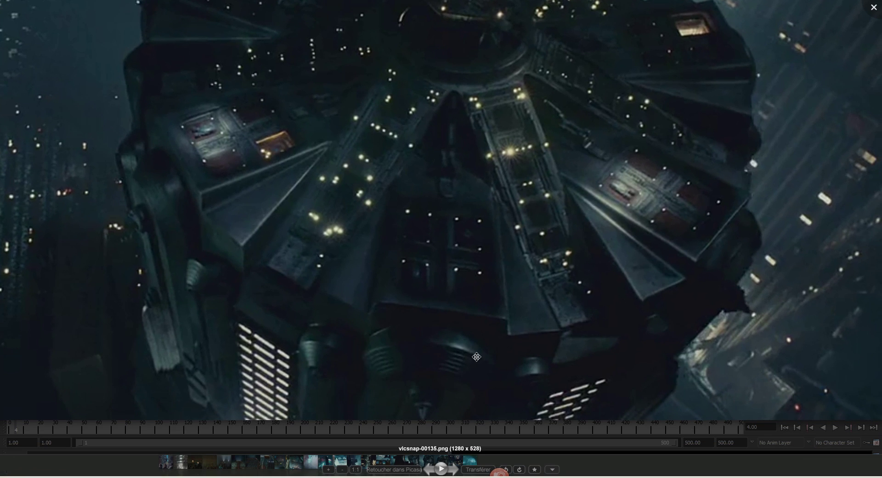
drag(345, 358, 371, 380)
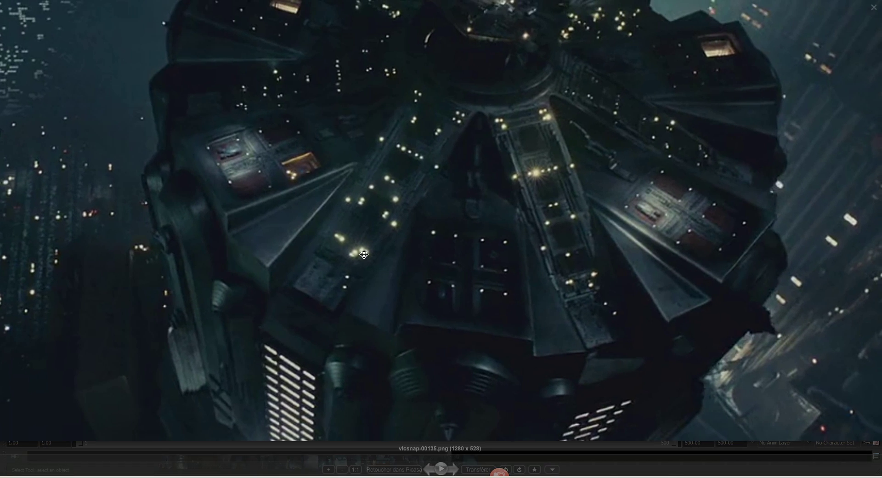
drag(271, 212, 280, 277)
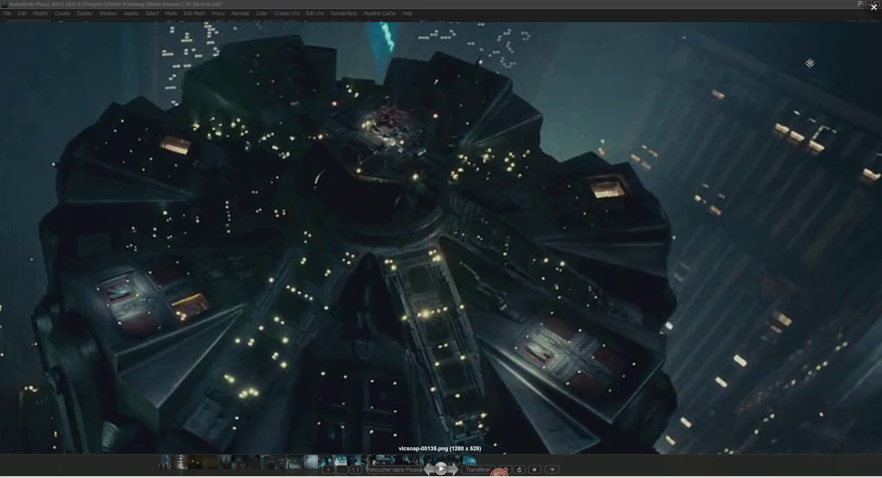
key(Escape)
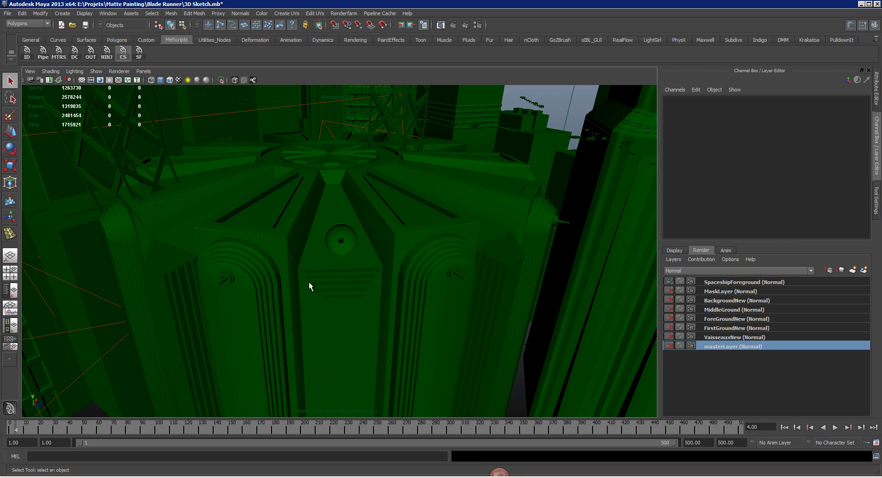
Select and frame the small disc-and-rod cylinder on the round tower's arched rib and examine it up close
drag(308, 282, 165, 261)
click(178, 281)
key(f)
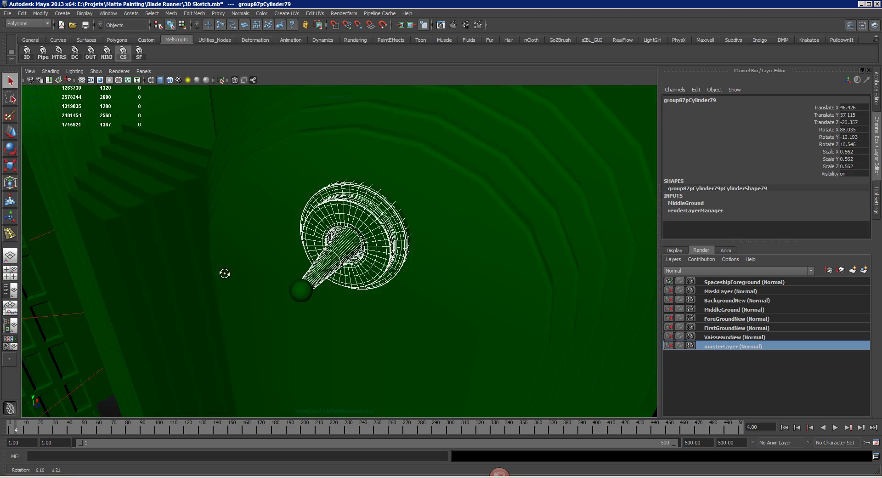
drag(222, 274, 330, 274)
click(201, 365)
Select the sphere in the tower's round recess, deselect it and examine the tower's roof and walls
click(375, 208)
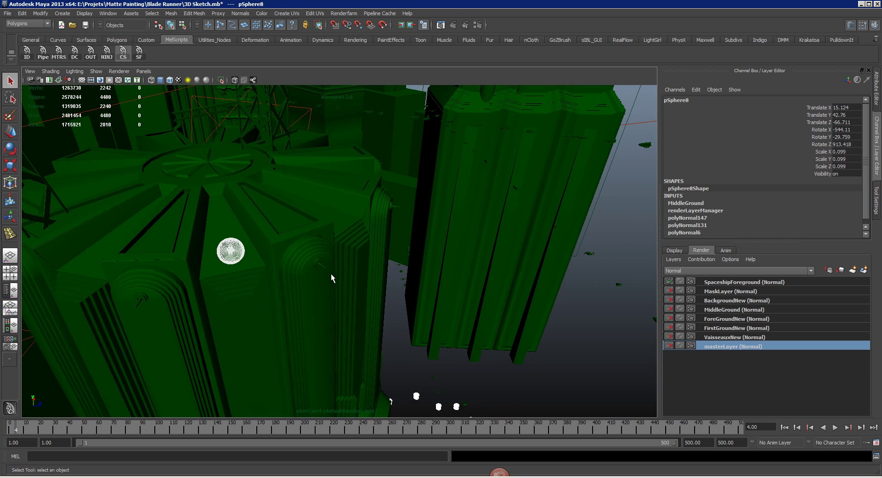
click(407, 357)
drag(407, 357, 258, 223)
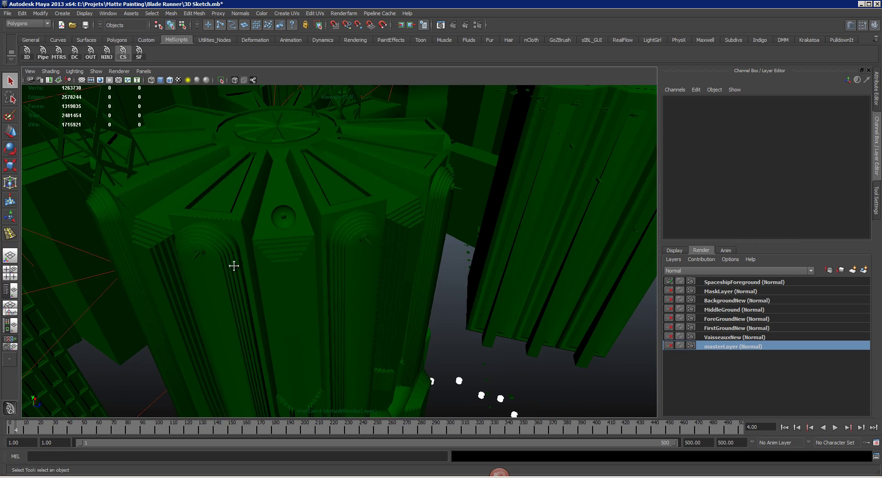
drag(234, 265, 303, 198)
drag(318, 265, 351, 231)
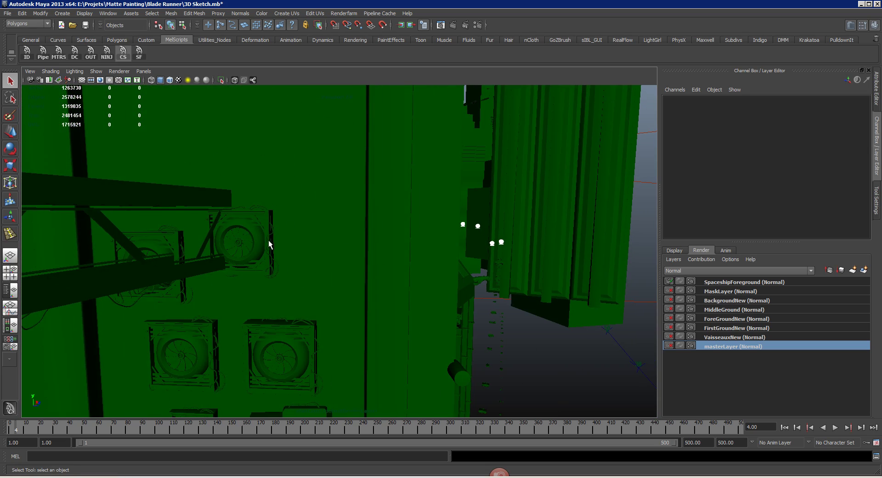
Examine the foreground building's fans, selecting its tapered pipe, a bridge beam and a cable hanging under the bridge
click(269, 243)
drag(267, 250, 316, 261)
click(340, 226)
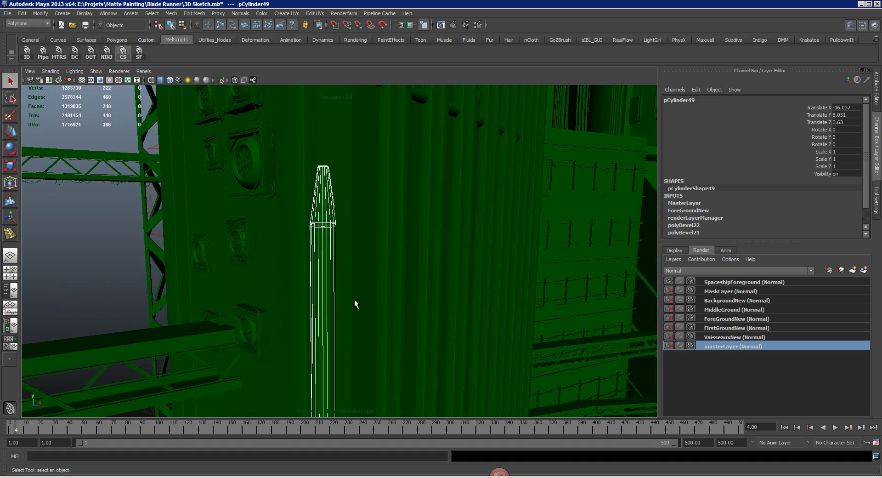
drag(354, 299, 272, 266)
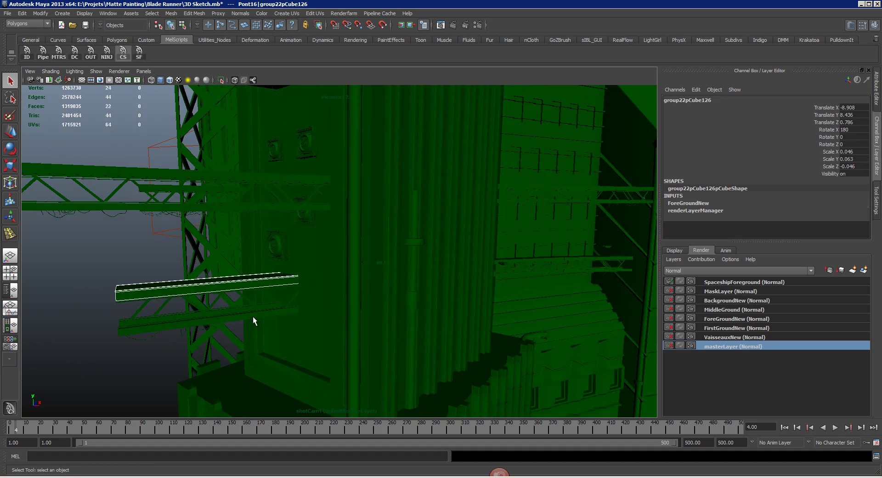
drag(253, 316, 286, 279)
click(223, 257)
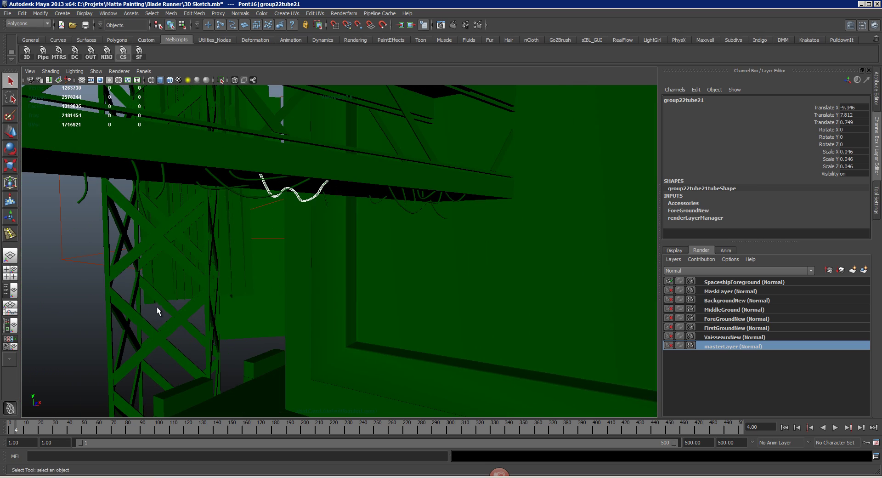
Select and frame the gargoyle on the foreground building's ledge corner and examine its sculpted shape from the side
drag(117, 317, 327, 263)
click(354, 284)
click(321, 283)
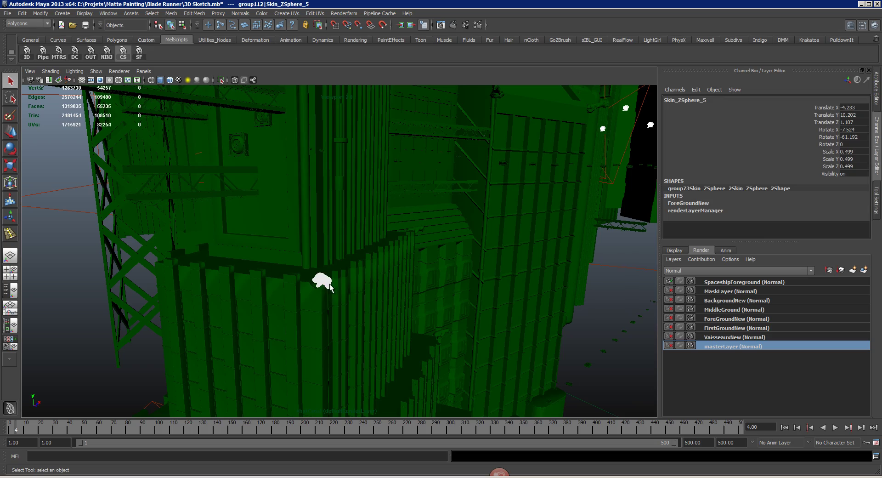
key(f)
drag(293, 299, 431, 271)
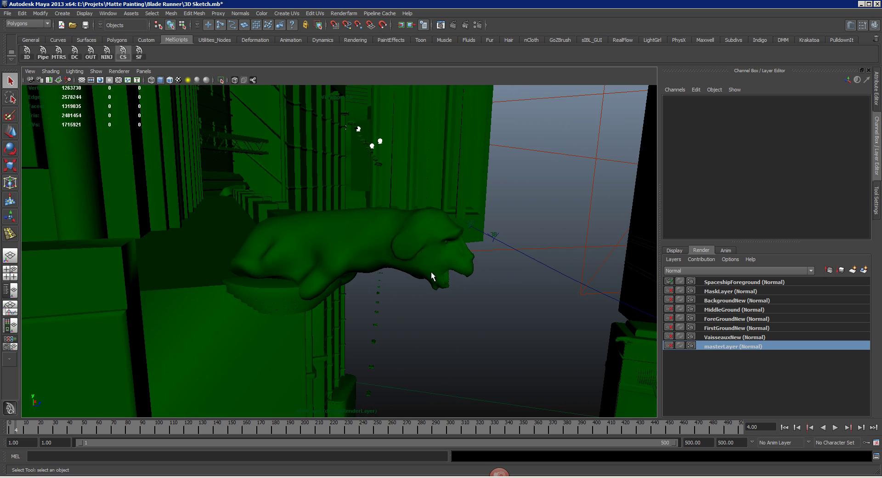
click(431, 272)
Switch to Photoshop and inspect the small gargoyles on the building corners in ProjComp.psd
key(alt+Tab)
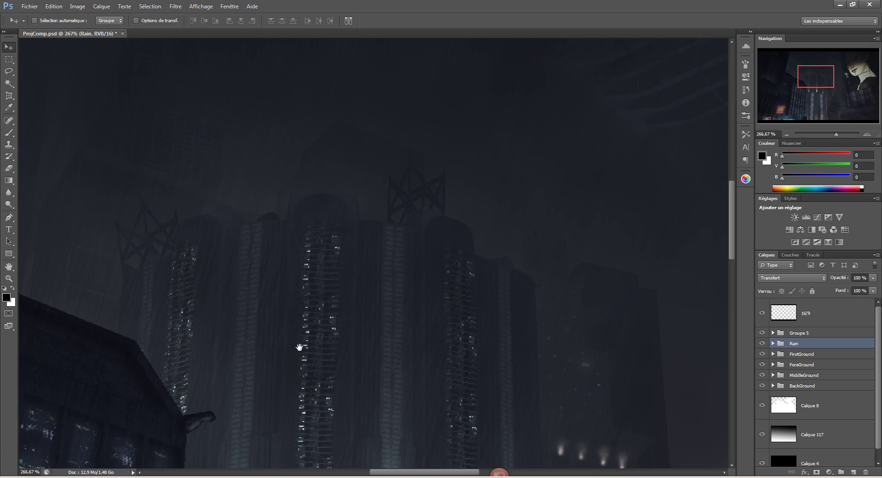
drag(300, 346, 267, 396)
ctrl+drag(386, 246, 335, 248)
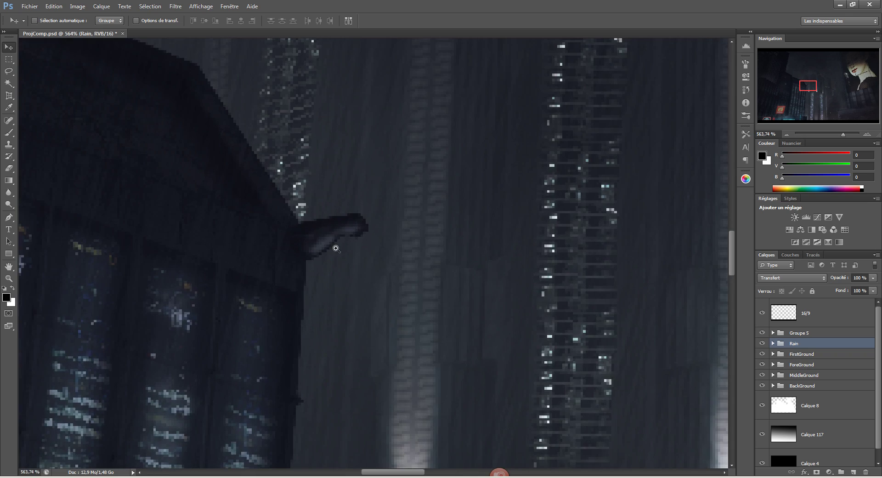
key(ctrl+0)
drag(458, 370, 510, 369)
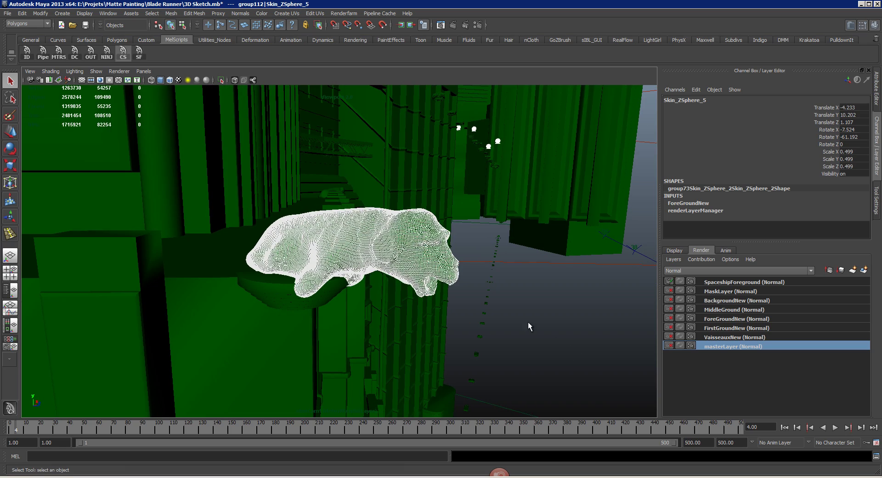
Deselect the gargoyle in Maya, check the four-view layout, and compare the model with the gargoyle in the Photoshop composite
click(527, 325)
key(space)
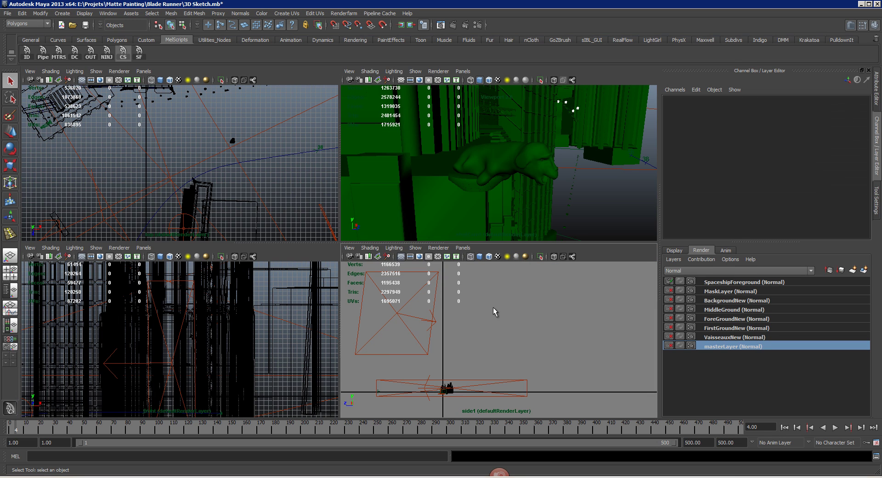
key(space)
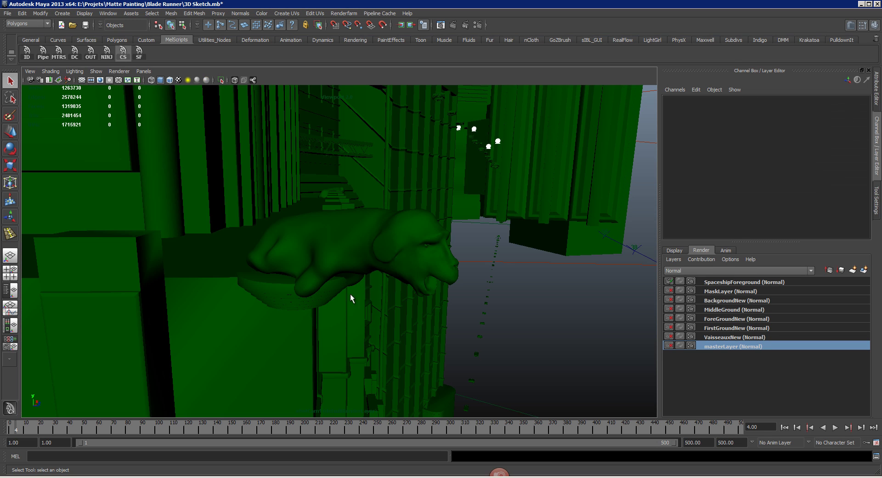
key(alt+Tab)
key(alt+Tab)
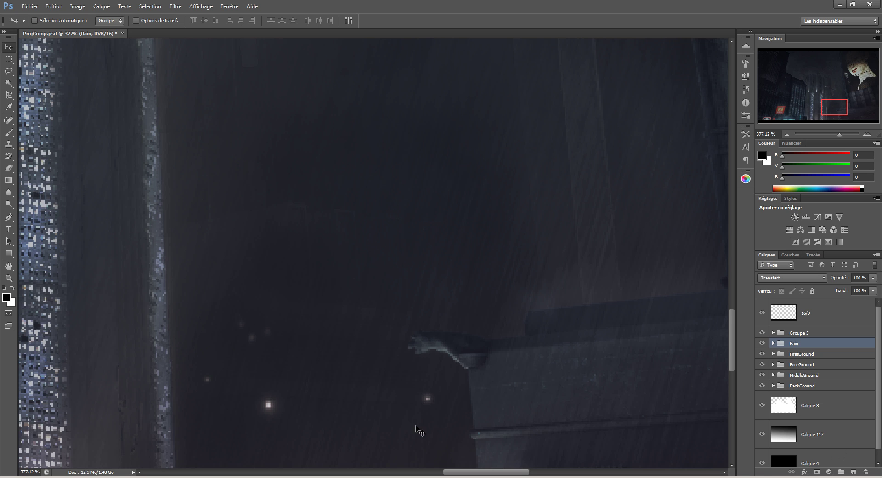
click(91, 457)
Return to Maya, select and frame flying vehicles in the line between the buildings, then deselect them
drag(354, 285, 278, 219)
click(477, 260)
key(f)
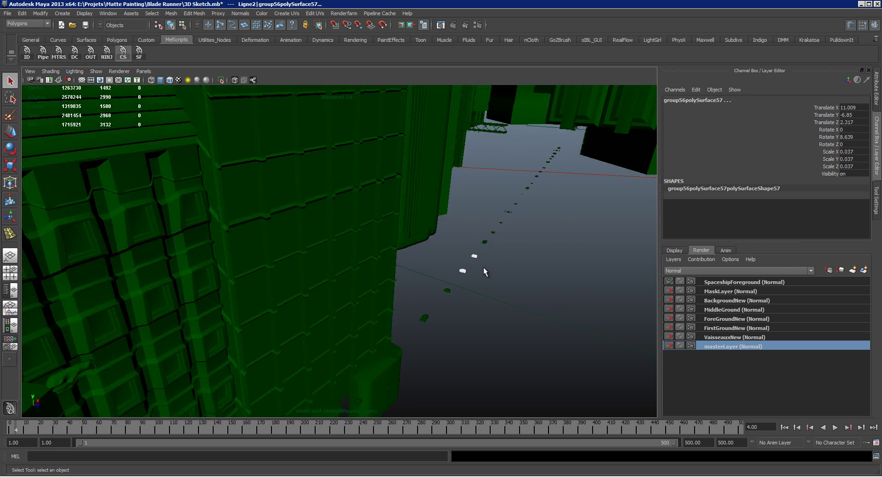
click(346, 311)
drag(346, 310, 427, 197)
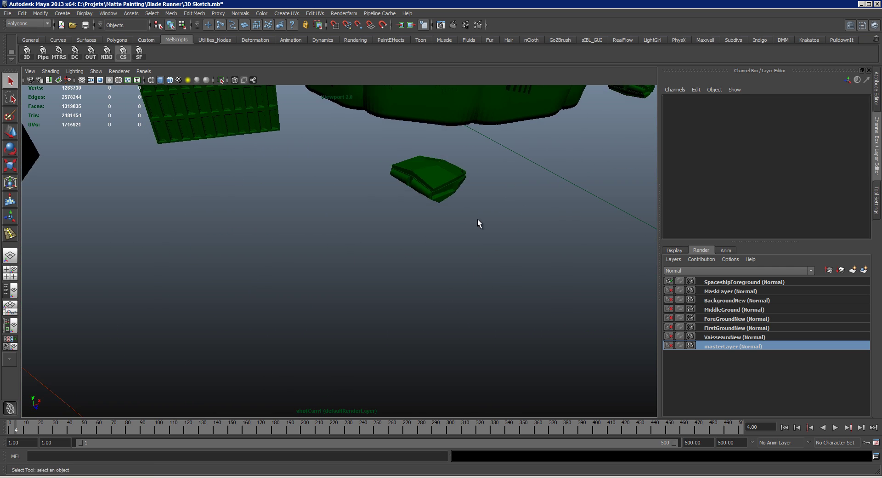
Select and frame further flying vehicles in the line one after another, examine their shapes, and clear the selection
drag(478, 219, 361, 219)
click(362, 220)
key(f)
drag(352, 250, 319, 242)
click(395, 313)
drag(383, 288, 461, 194)
click(482, 162)
key(f)
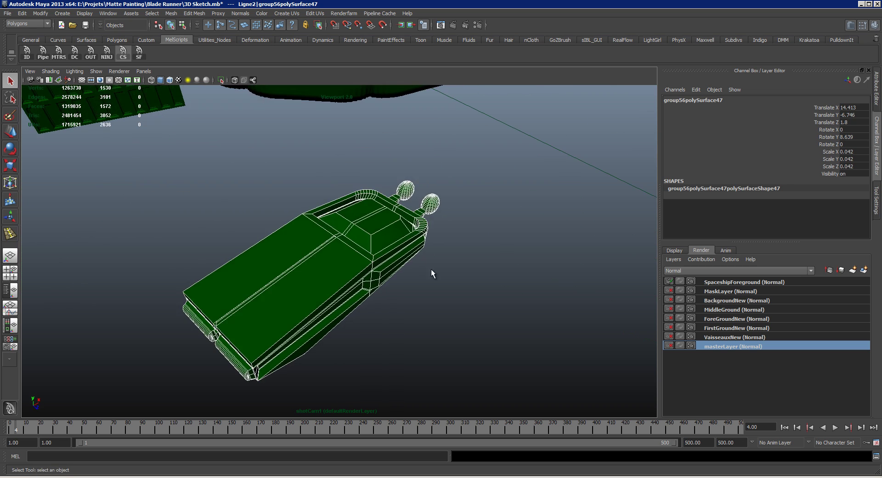
click(430, 269)
Select and frame the wedge-shaped flying vehicle near the round tower, orbit around it and deselect it
drag(412, 299, 463, 216)
click(538, 199)
key(f)
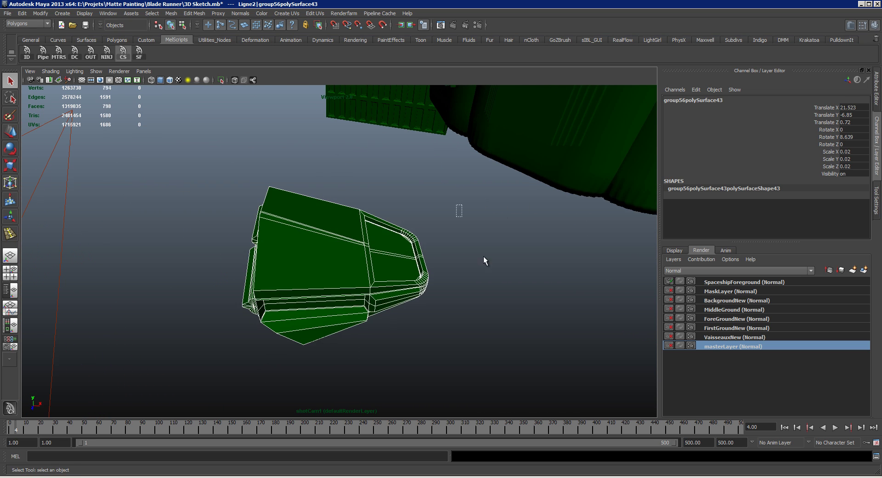
drag(483, 258, 346, 261)
drag(269, 270, 311, 230)
click(331, 256)
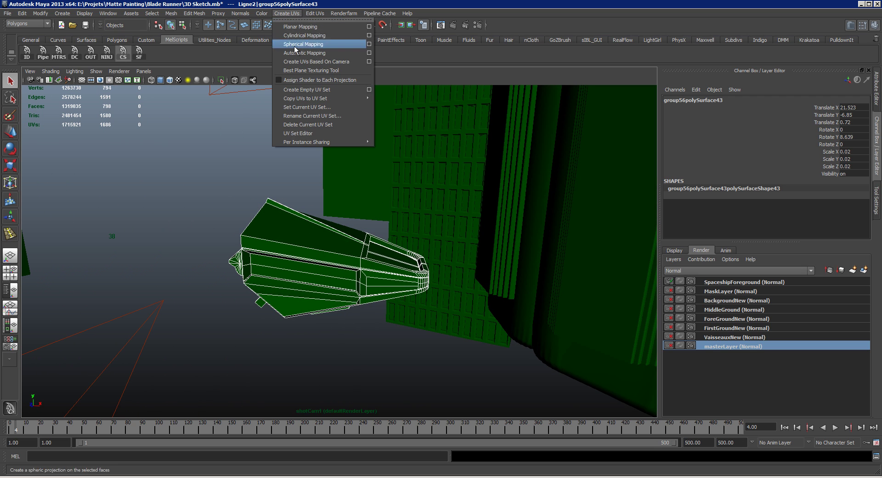
click(178, 199)
drag(178, 199, 219, 258)
Inspect the vehicle lights, Coca-Cola sign and central tower in the Photoshop composite, then review the flying vehicle in Maya
key(alt+Tab)
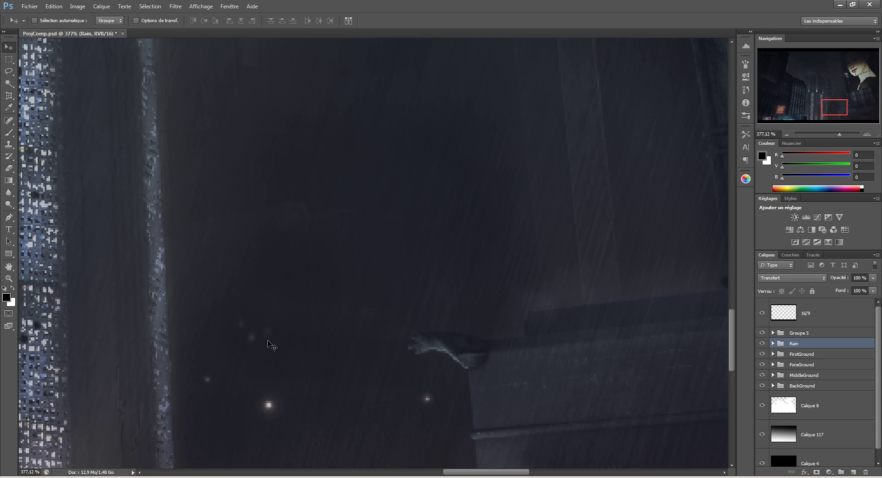
drag(272, 345, 332, 309)
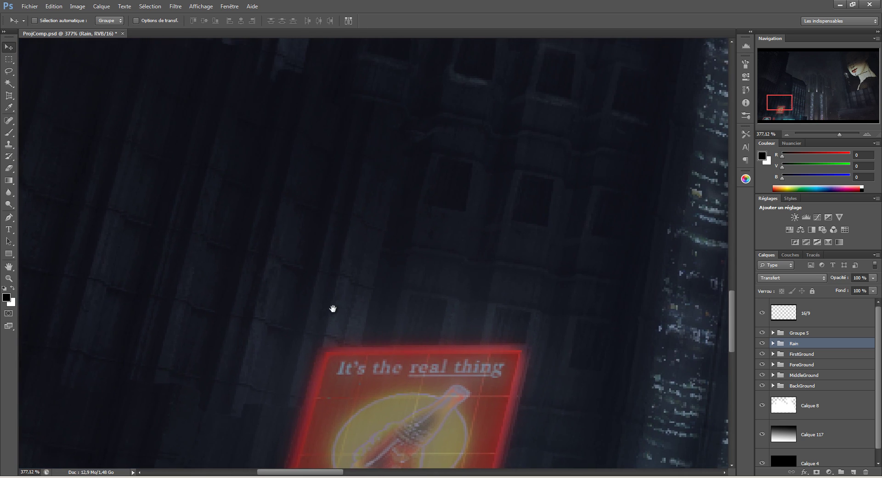
drag(368, 241, 312, 245)
drag(492, 169, 260, 269)
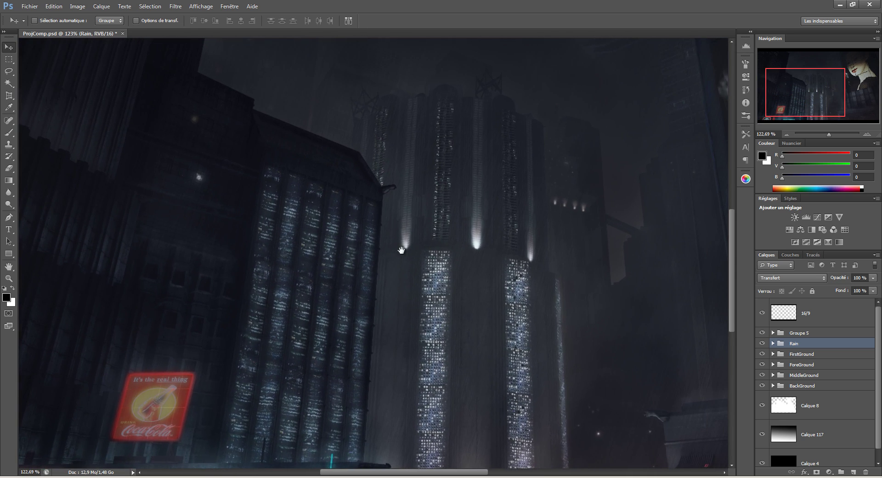
drag(416, 293, 193, 273)
drag(354, 285, 299, 291)
drag(273, 241, 355, 237)
key(alt+Tab)
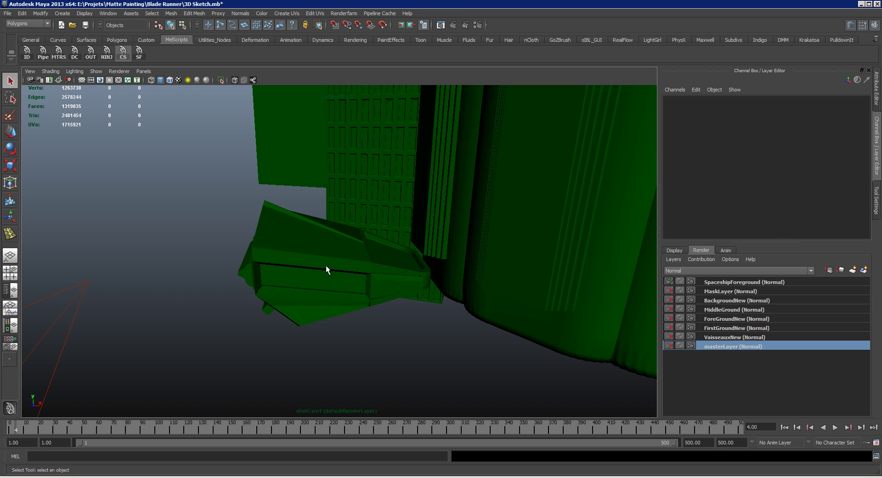
drag(327, 269, 218, 237)
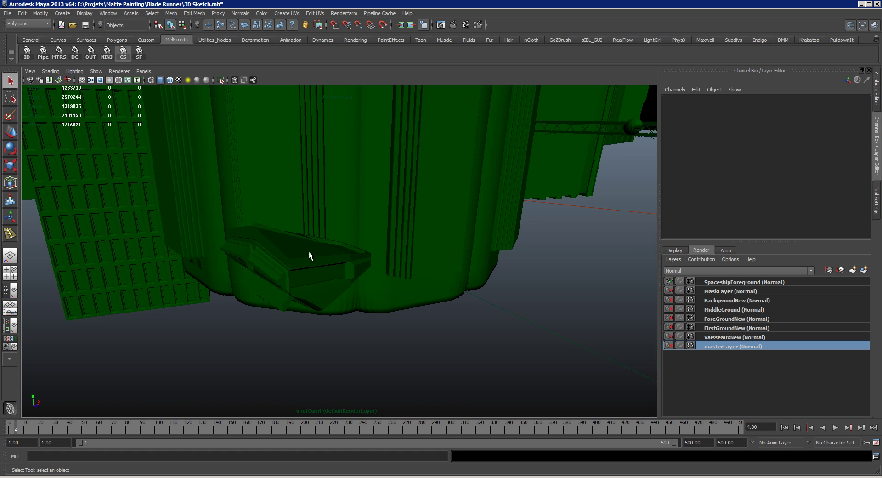
Switch to Photoshop, inspect the central tower's spotlights and lit windows, and fit the whole composite in view
key(alt+Tab)
drag(325, 242, 296, 315)
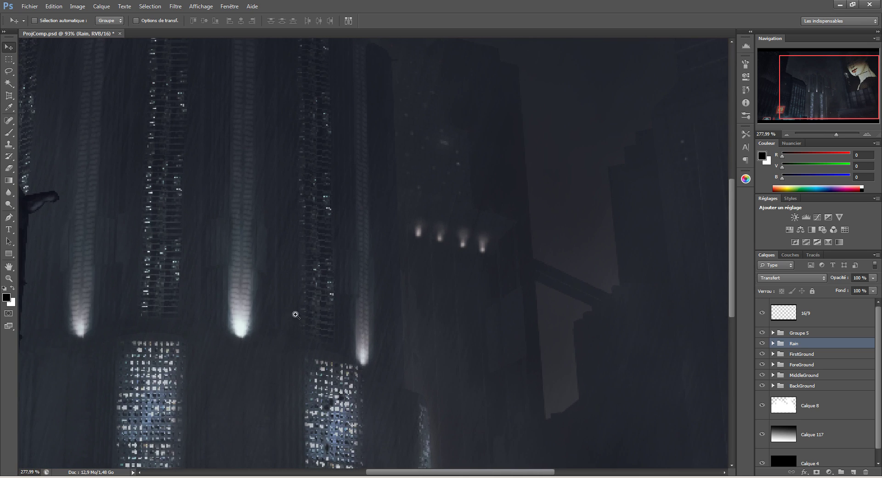
drag(295, 345, 348, 206)
drag(370, 256, 508, 190)
mouse_move(154, 198)
mouse_down()
mouse_move(246, 178)
mouse_move(368, 263)
mouse_up()
key(ctrl+0)
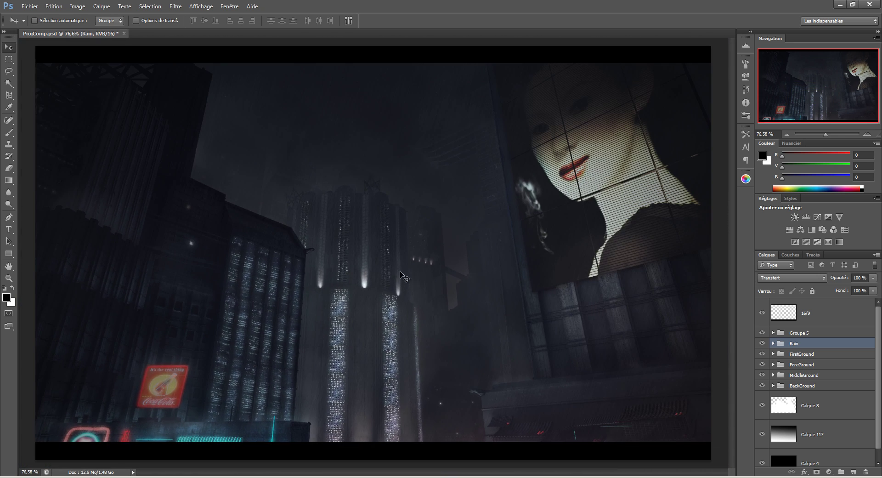
Review the round tower's facade in Maya, then switch to Photoshop and inspect the central tower's lit window columns
key(alt+Tab)
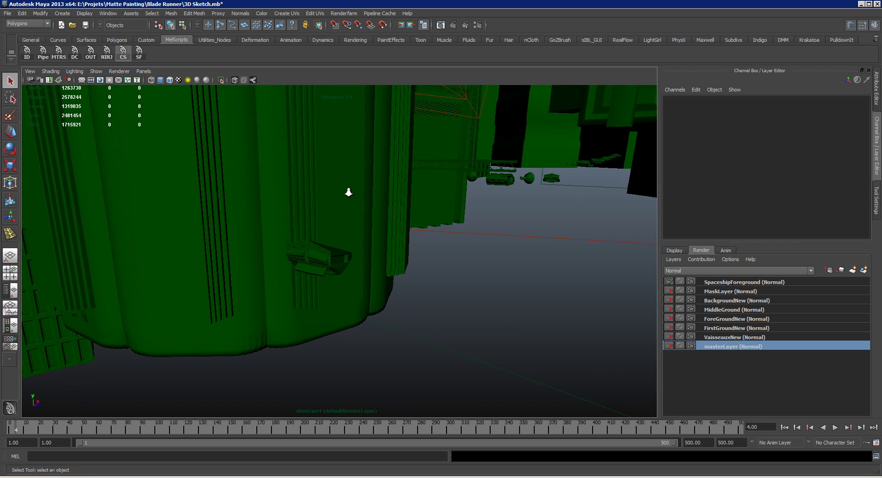
drag(201, 178, 285, 210)
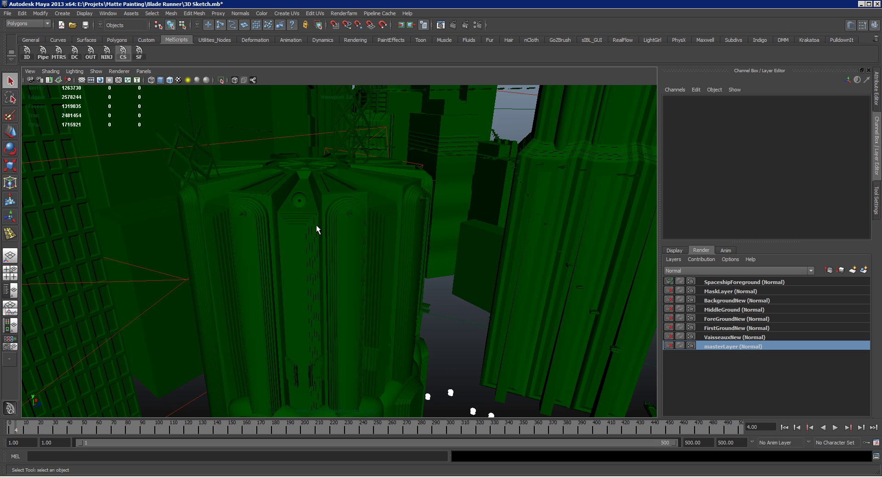
key(alt+Tab)
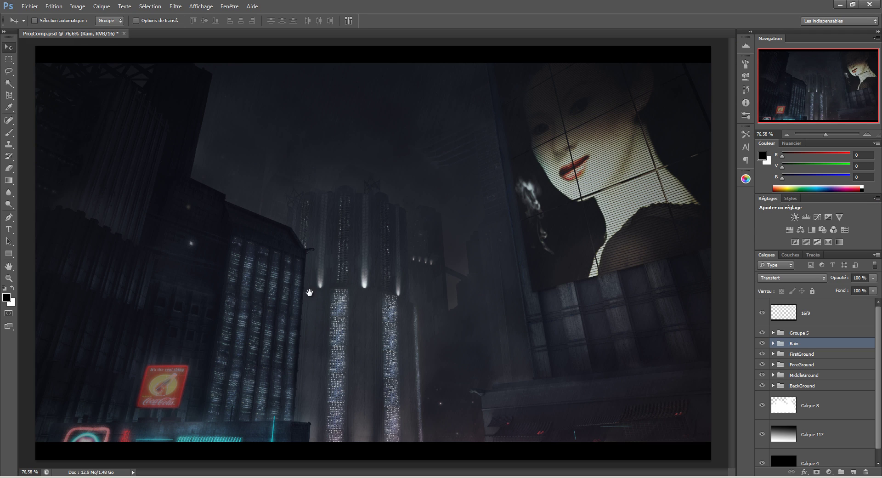
drag(337, 341, 312, 259)
drag(281, 233, 289, 239)
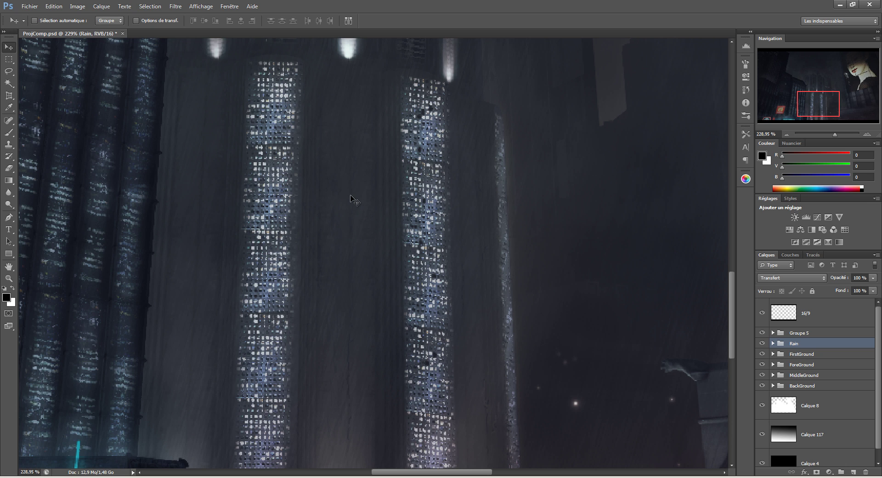
Switch to Maya and examine the round tower's top, ribbed facade and lower section from several angles
key(alt+Tab)
drag(316, 236, 283, 210)
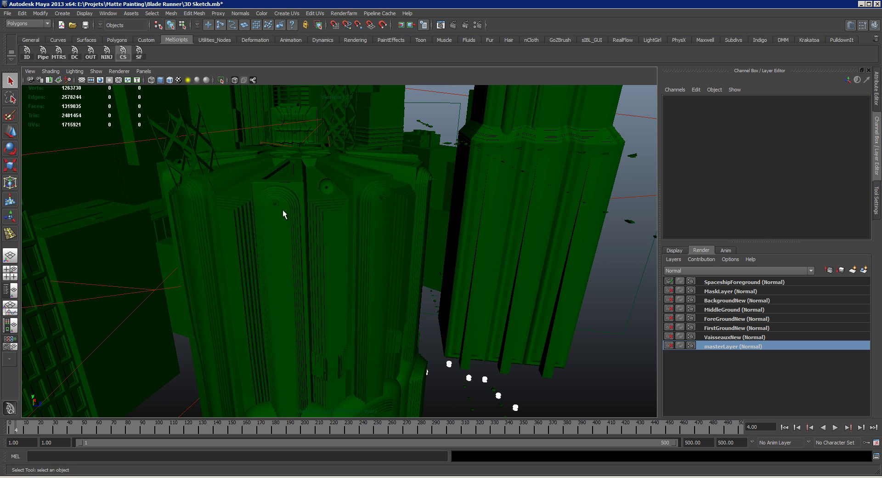
drag(318, 257, 486, 323)
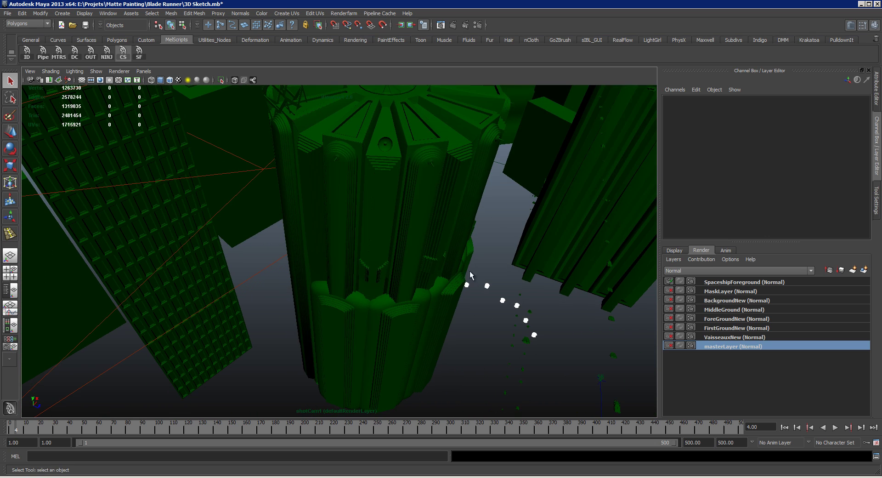
drag(471, 275, 248, 303)
Look through the shot camera shotCam1 and display its 1920 x 1080 resolution gate
click(143, 72)
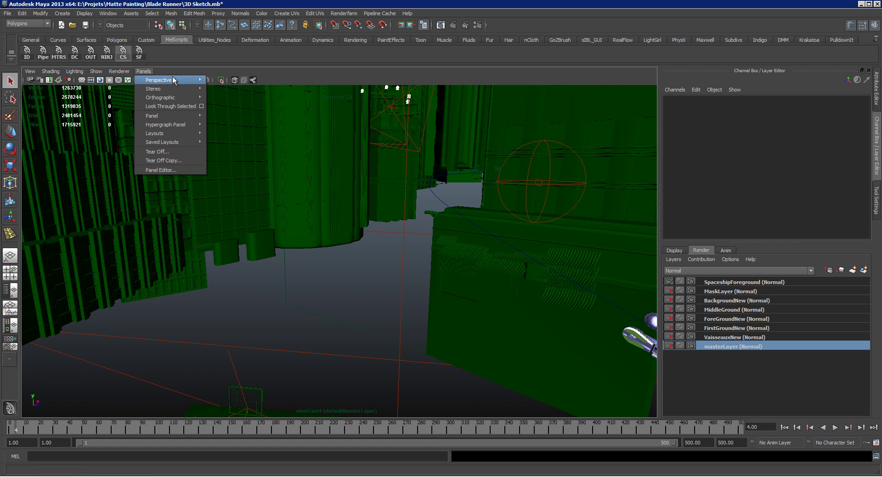
click(221, 90)
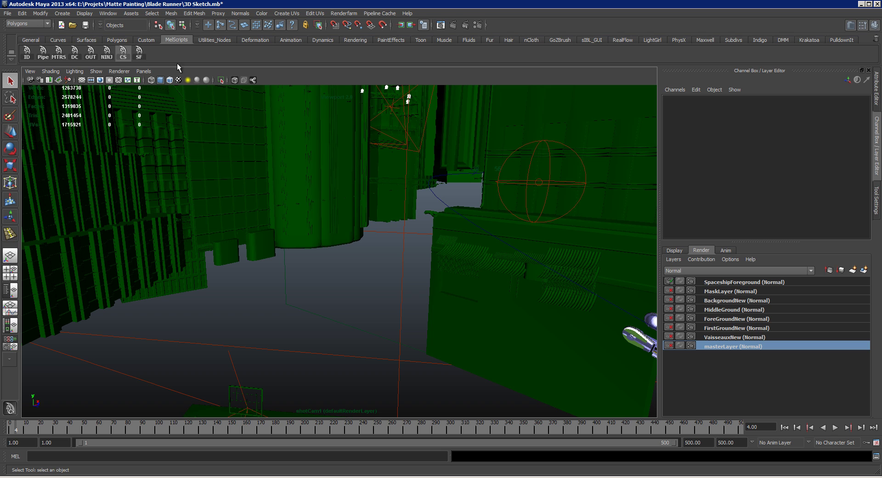
click(143, 71)
click(222, 81)
key(alt+v)
click(102, 82)
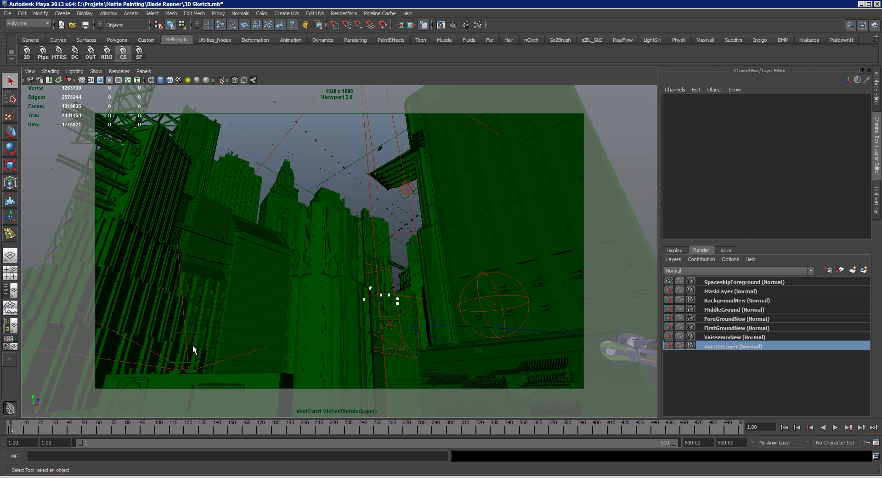
Select the distant block in the street gap, the small square foreground panel, and the windowed background tower in turn
click(403, 280)
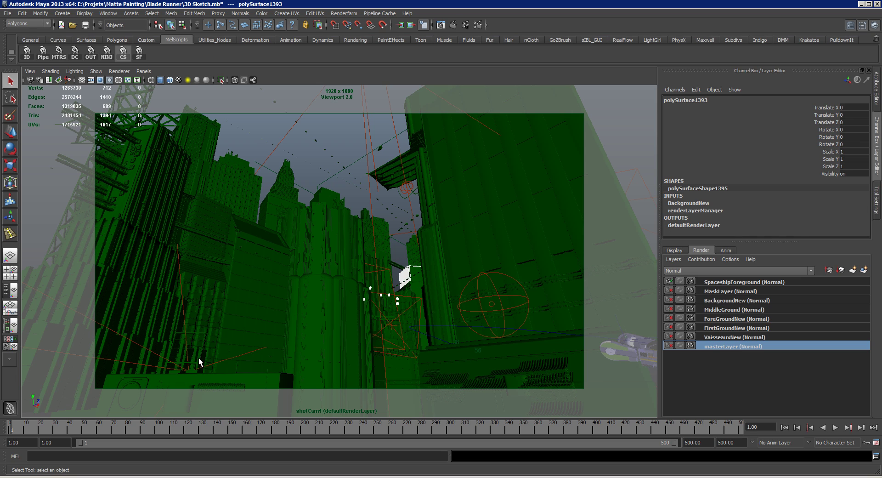
click(203, 358)
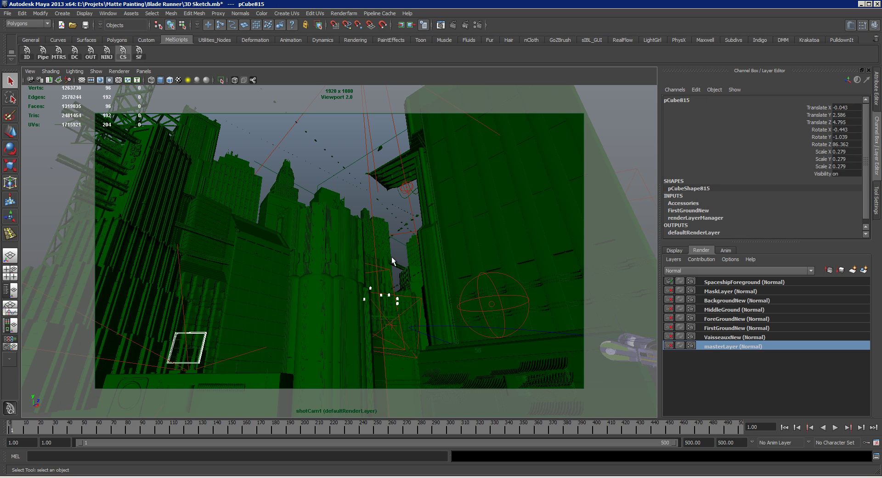
click(412, 258)
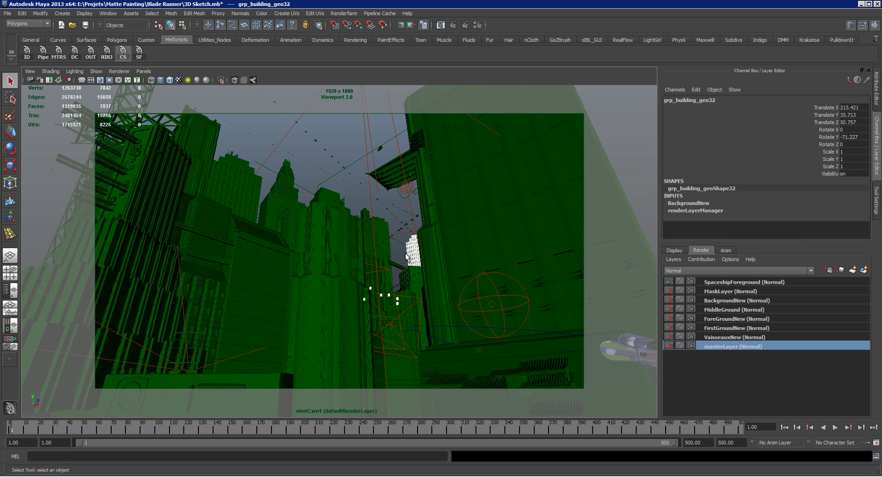
Switch to Photoshop and inspect the composite's hazy background, gargoyle building roofline and central tower top
key(alt+Tab)
scroll(390, 273, down, 5)
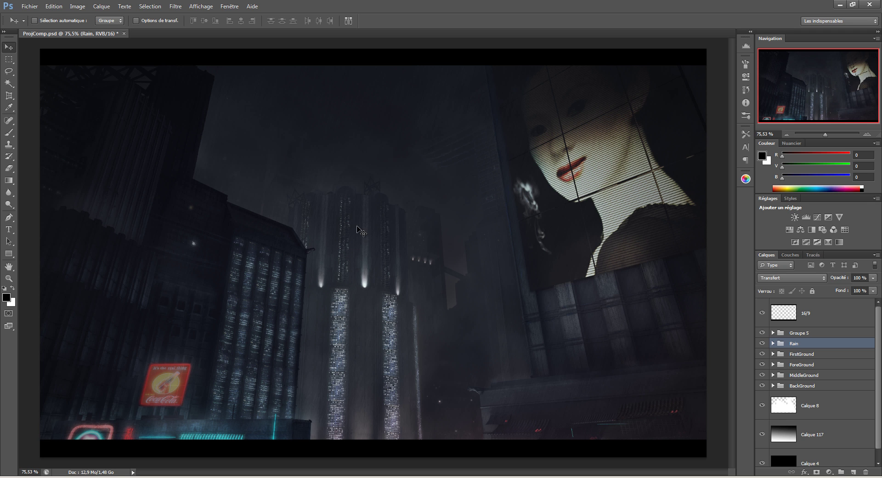
scroll(236, 210, up, 3)
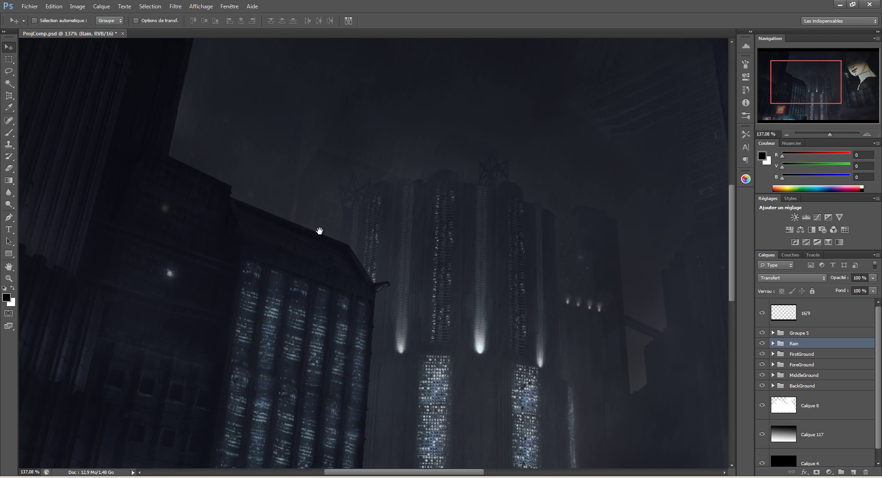
scroll(319, 231, down, 4)
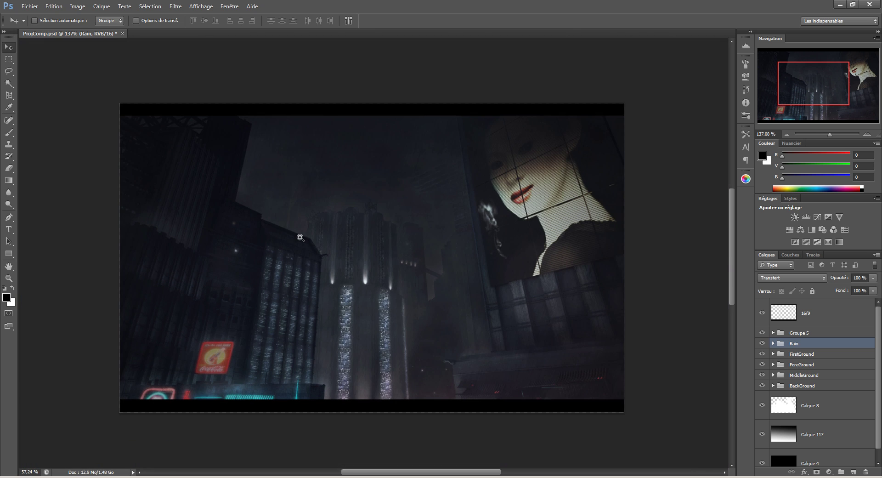
scroll(277, 215, up, 4)
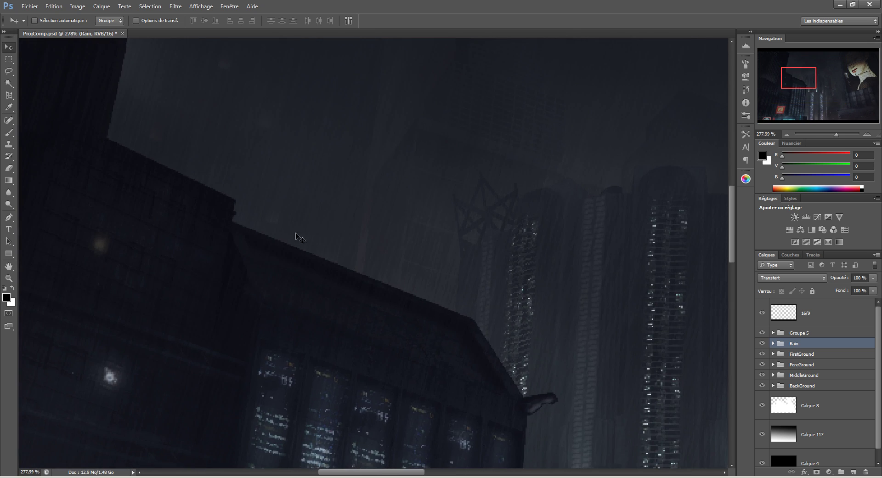
scroll(291, 236, up, 3)
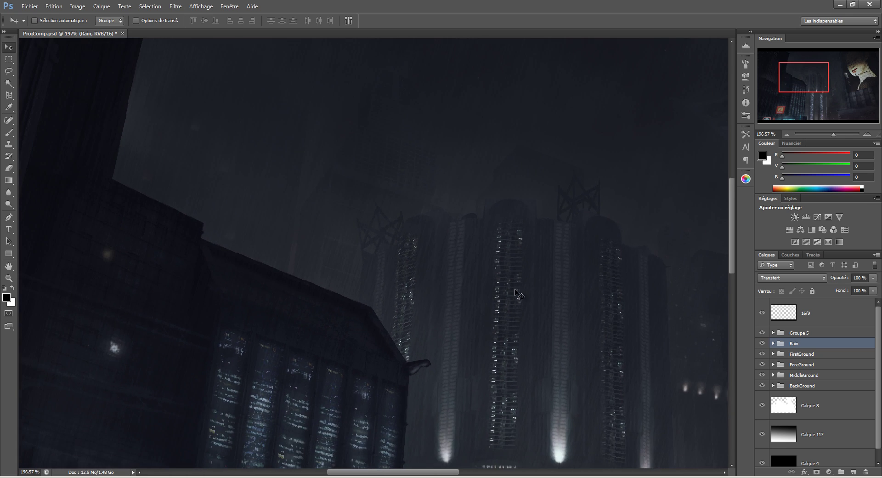
drag(515, 292, 341, 252)
drag(346, 309, 165, 138)
Switch to Maya, hide the resolution gate and return the viewport to the perspective camera
key(alt+Tab)
click(101, 80)
click(144, 72)
mouse_move(183, 78)
click(227, 79)
Deselect the background tower and pull back to view the whole city model from above
drag(222, 96, 362, 236)
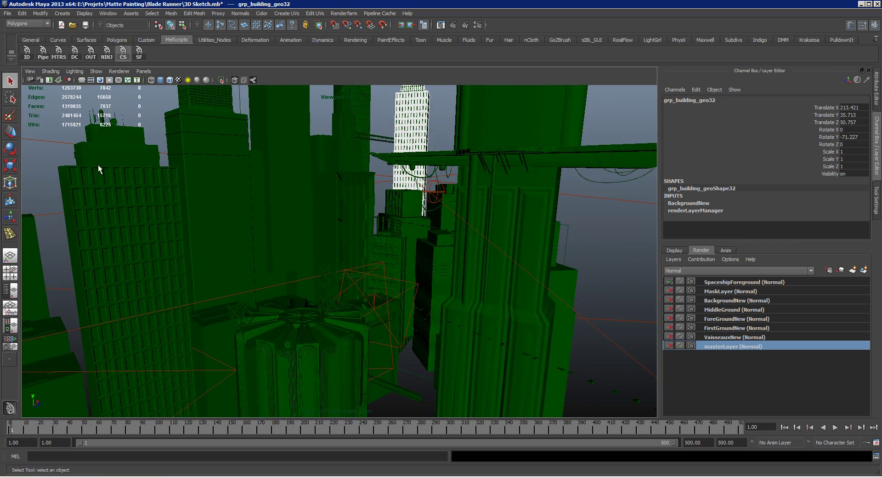
scroll(98, 165, down, 4)
click(86, 171)
drag(96, 196, 318, 260)
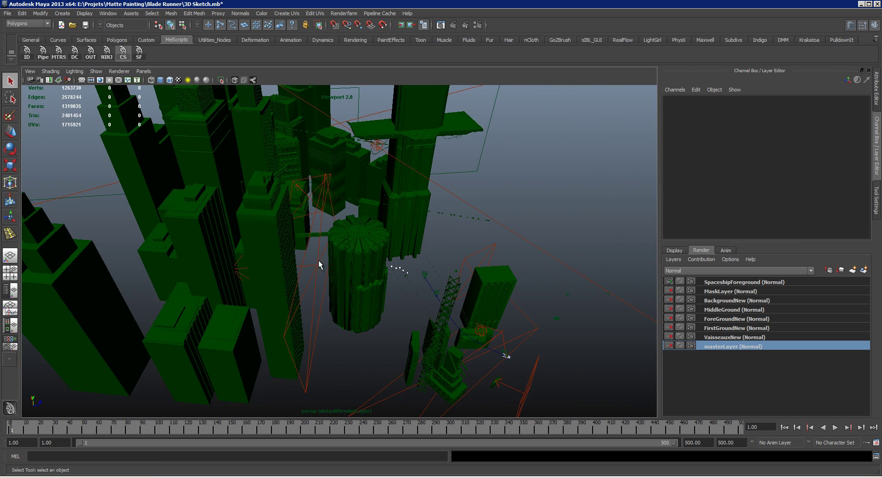
Select the large rectangular light beside the round tower, and set the renderer to V-Ray in the Render Settings
drag(320, 292, 502, 49)
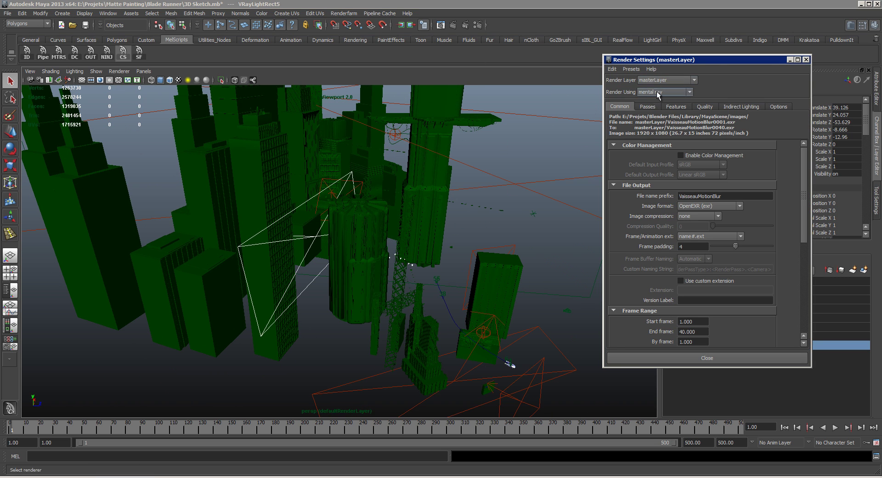
click(659, 94)
click(651, 118)
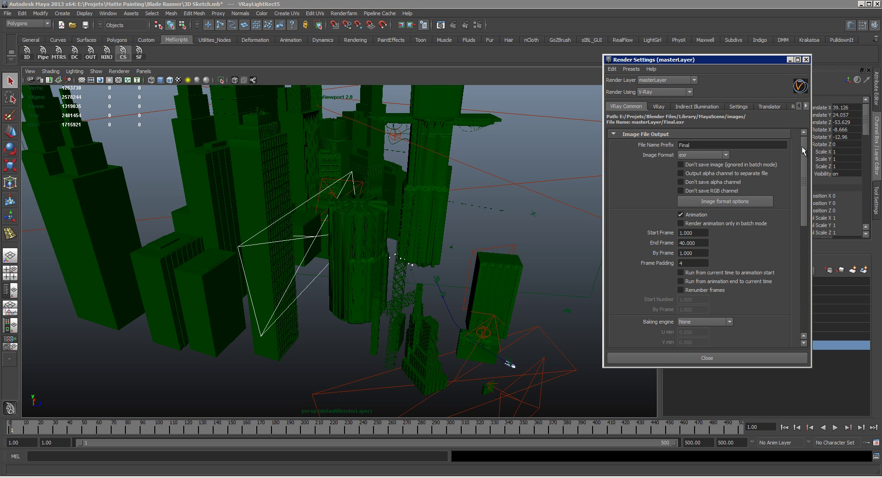
click(806, 60)
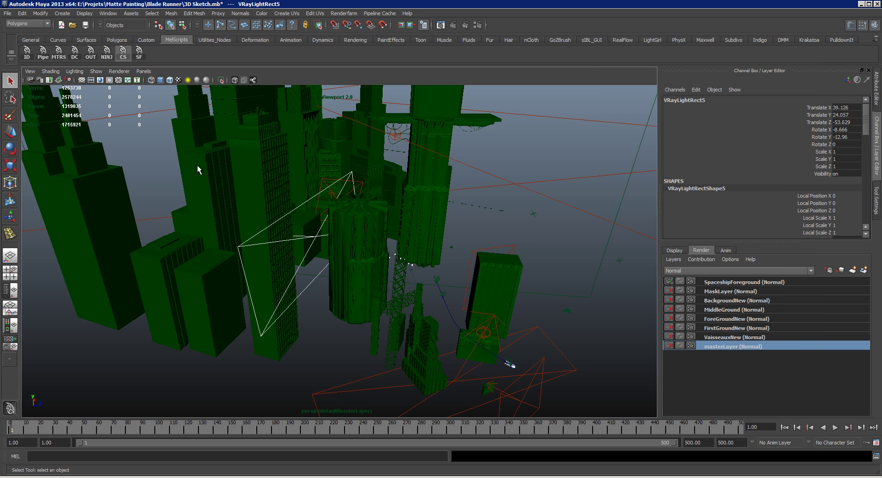
Review the V-Ray light types available for creation, then deselect the rectangular light and orbit the city
click(82, 13)
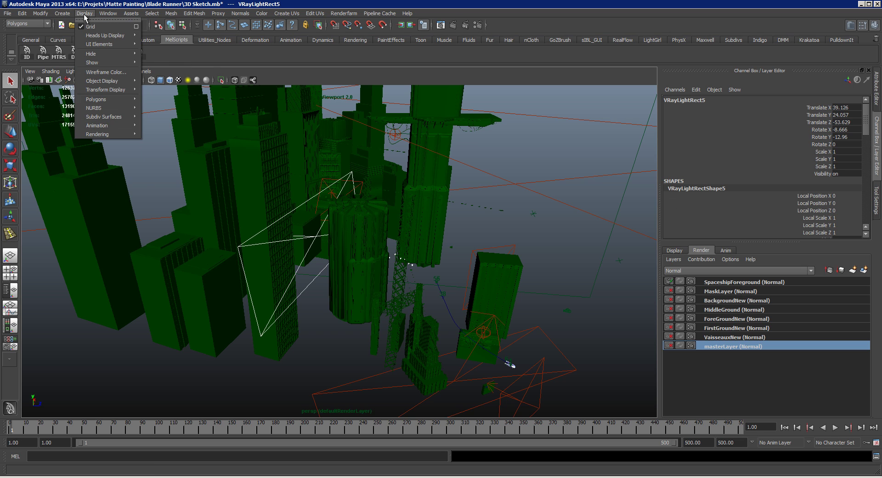
mouse_move(92, 61)
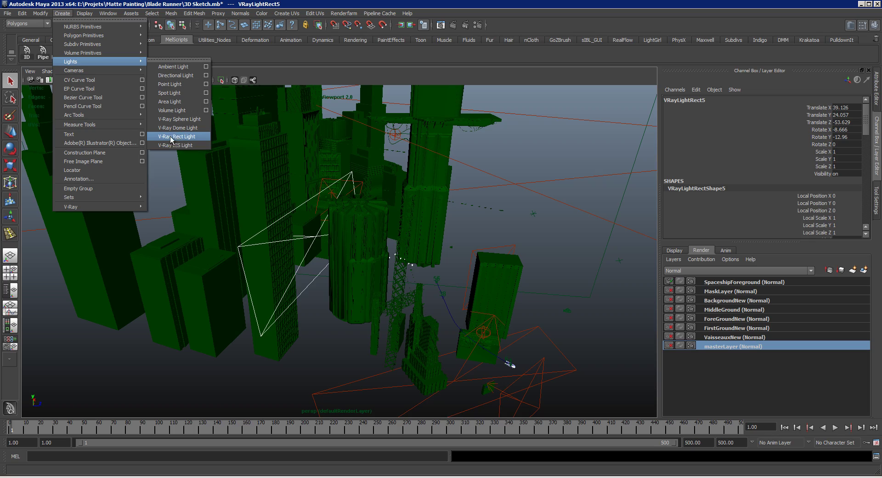
click(545, 249)
drag(544, 249, 381, 279)
Switch to Photoshop and zoom out on the composite to compare its overall lighting
key(alt+Tab)
key(ctrl+minus)
key(ctrl+minus)
key(ctrl+minus)
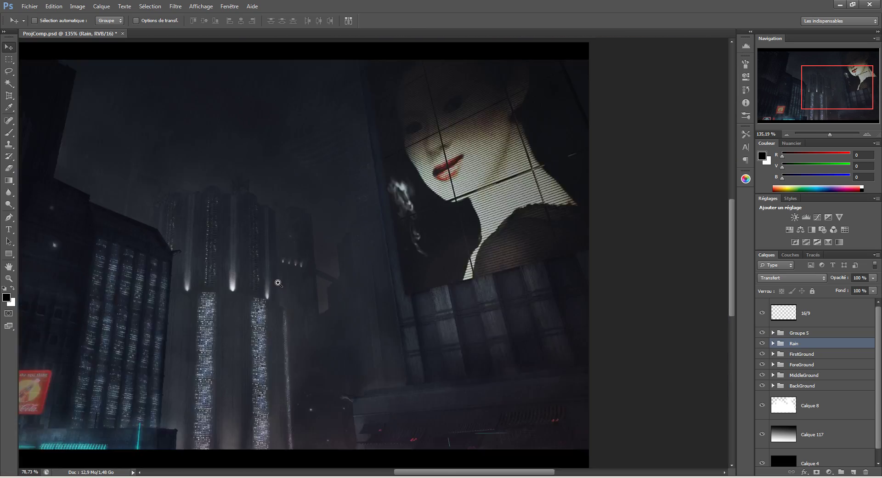
Switch to Maya, orbit around the city and select the large V-Ray rectangular light beside the round tower
key(alt+Tab)
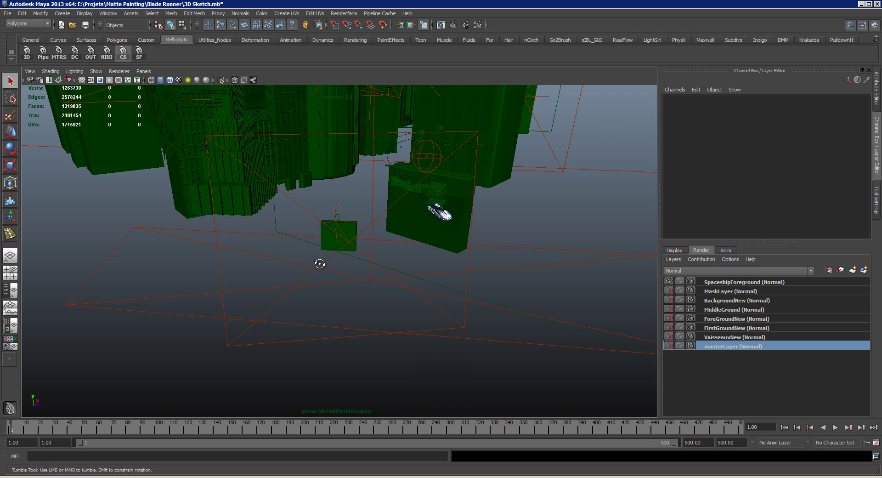
drag(320, 264, 346, 292)
drag(418, 351, 331, 246)
drag(340, 193, 273, 240)
click(353, 278)
click(245, 299)
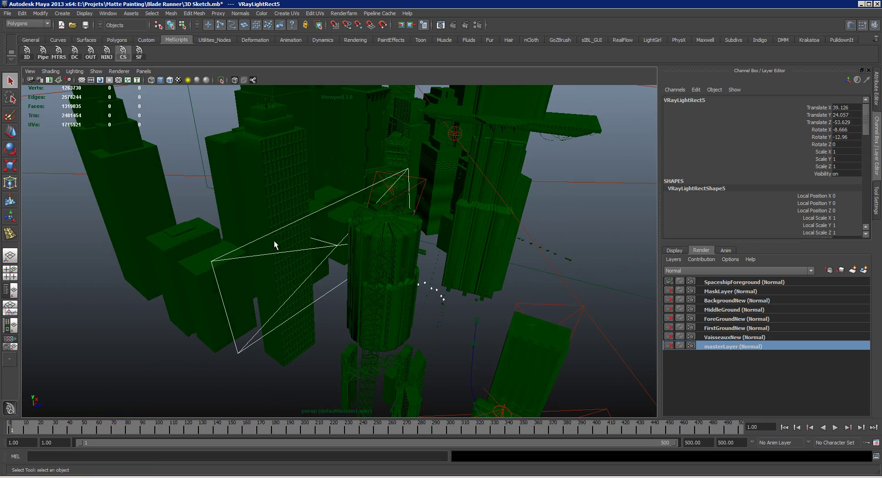
drag(335, 208, 476, 325)
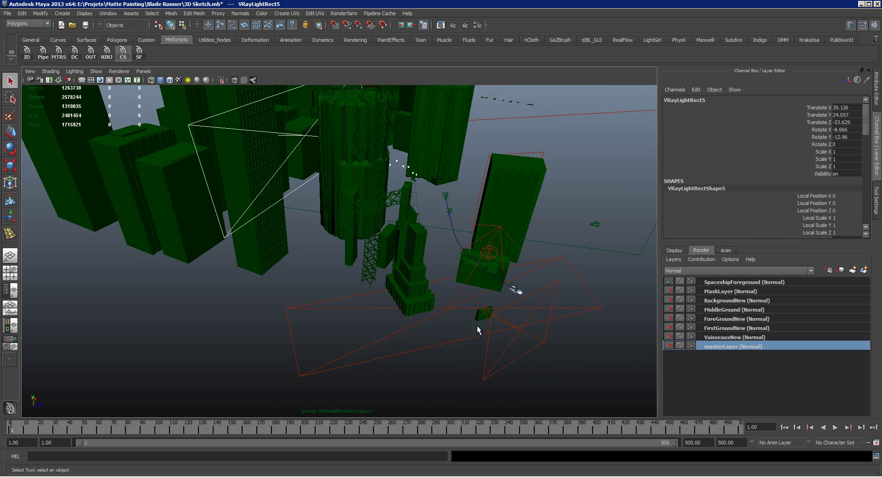
Review the foreground lights from above and select the smaller V-Ray rectangular light over the round tower
click(495, 371)
drag(494, 371, 505, 317)
drag(276, 143, 273, 216)
click(346, 332)
drag(345, 332, 277, 302)
click(354, 213)
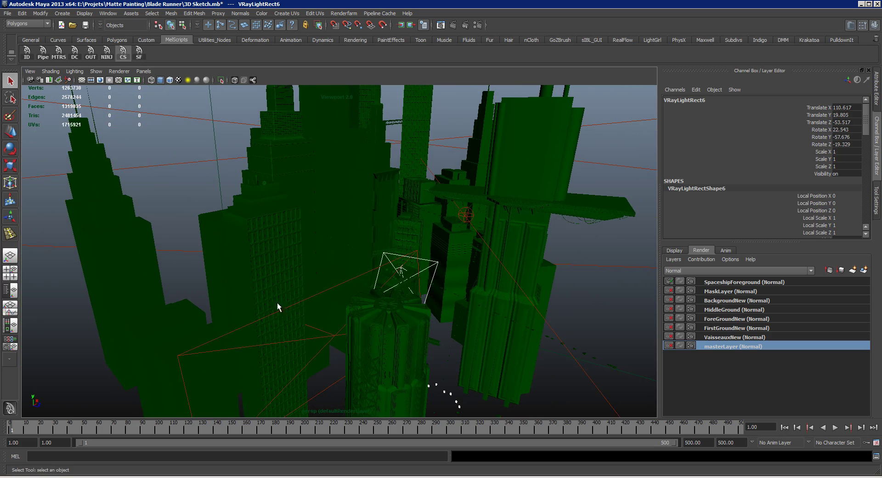
Orbit around the towers to examine how the rectangular lights are arranged, and pull back from the city
drag(304, 203, 319, 253)
click(314, 223)
drag(314, 223, 423, 300)
drag(402, 342, 193, 232)
Select the side camera outside the city, hide all cameras in the viewport and clear the selection
click(362, 267)
key(f)
click(96, 72)
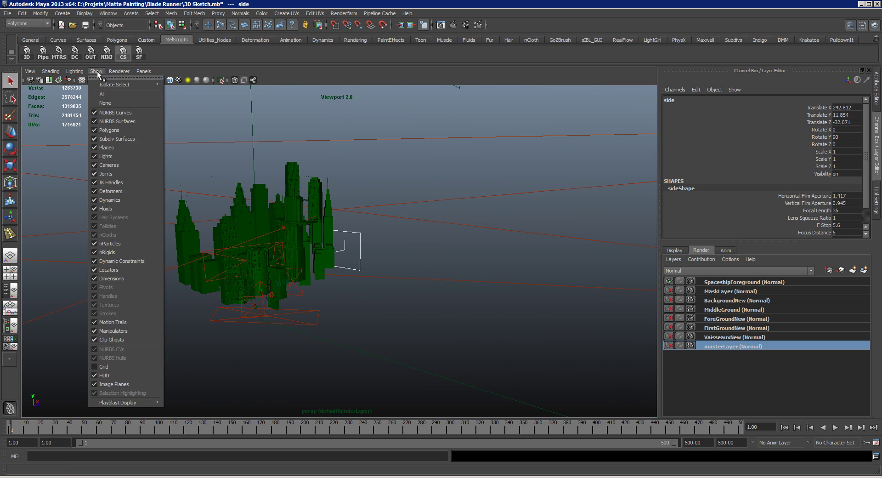
click(95, 165)
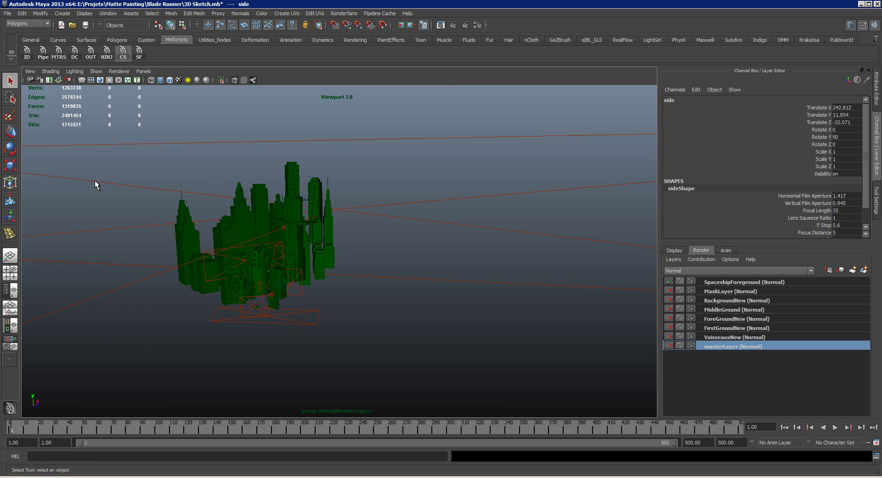
click(97, 71)
click(395, 205)
Move down to street level, select and frame the horizontal pipe on the large billboard building, then deselect it
drag(294, 255, 354, 251)
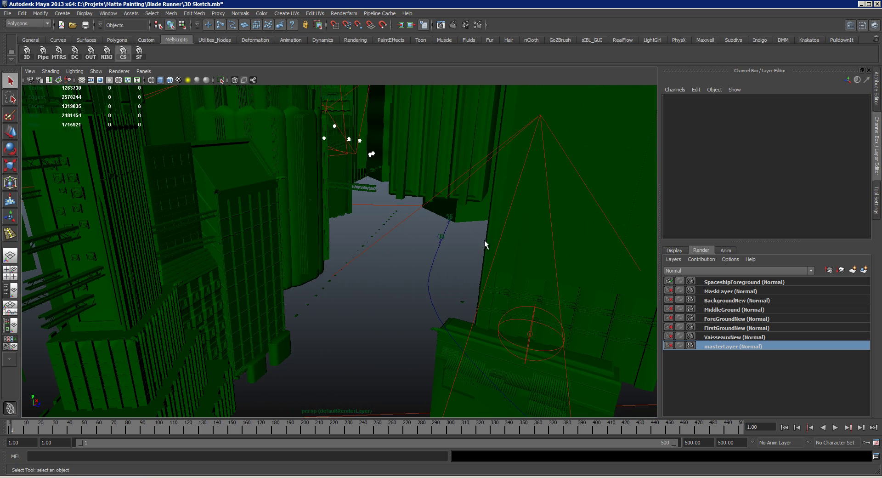
drag(229, 283, 252, 283)
click(553, 269)
key(f)
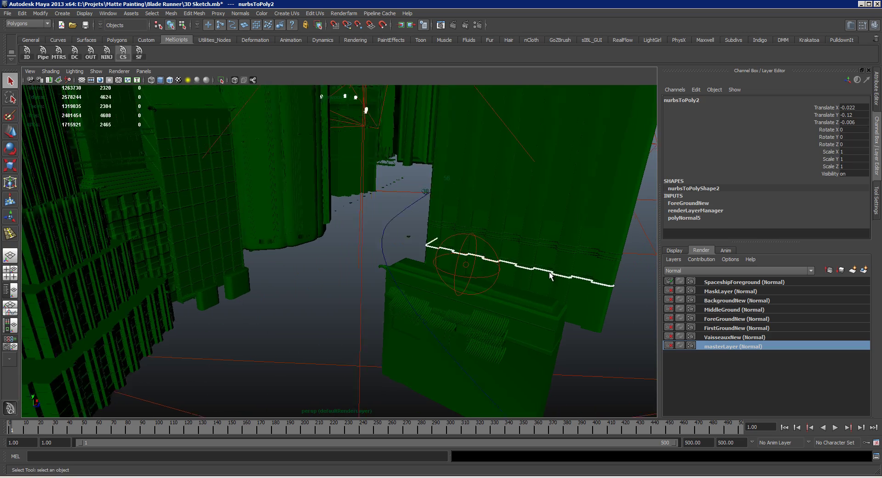
click(551, 367)
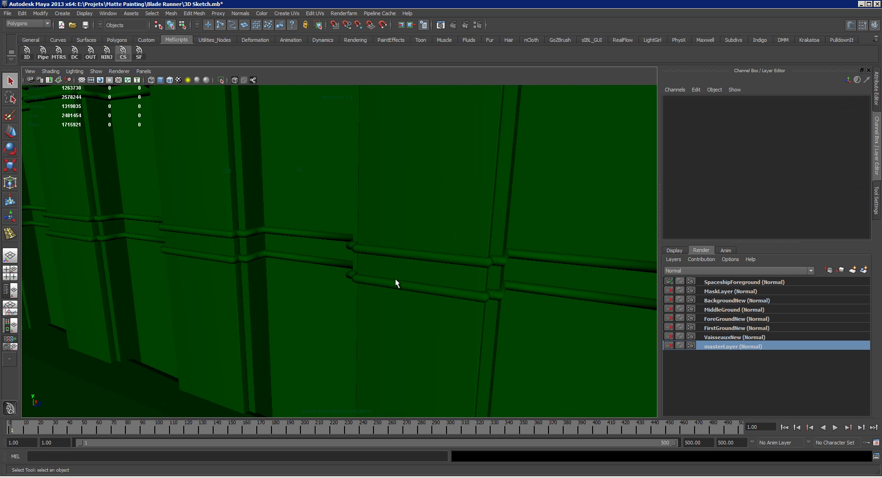
Examine the horizontal pipes and the corner drainpipe along the large building's facade
scroll(325, 230, down, 8)
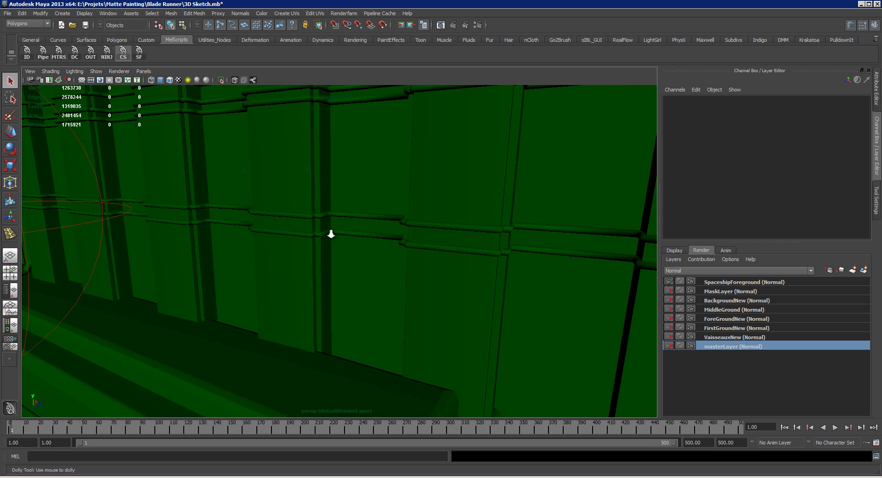
drag(269, 250, 231, 336)
click(198, 314)
click(215, 258)
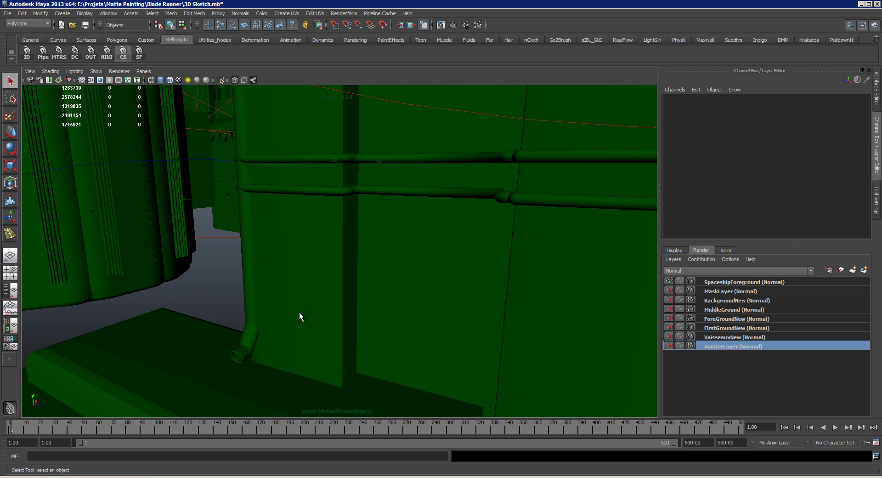
Examine the foreground building's truss beams, hanging cables, lattice tower and wall fans from several distances
drag(299, 317, 106, 214)
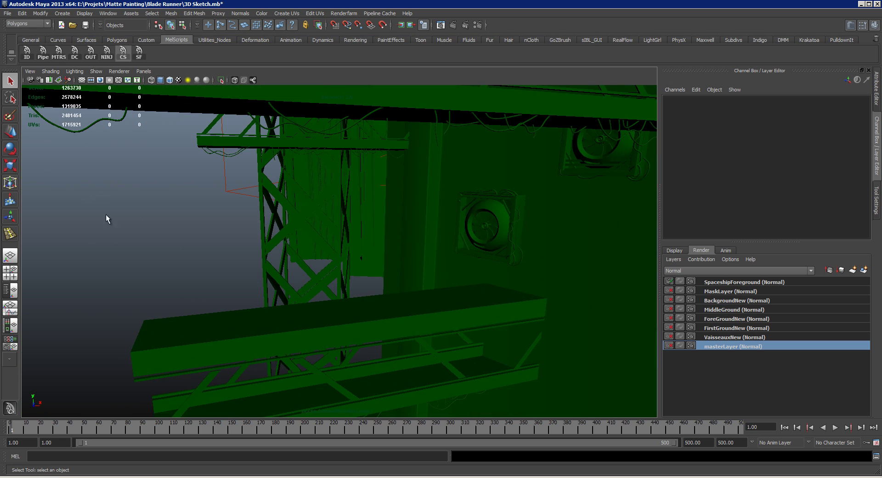
click(81, 126)
drag(81, 126, 125, 215)
click(136, 205)
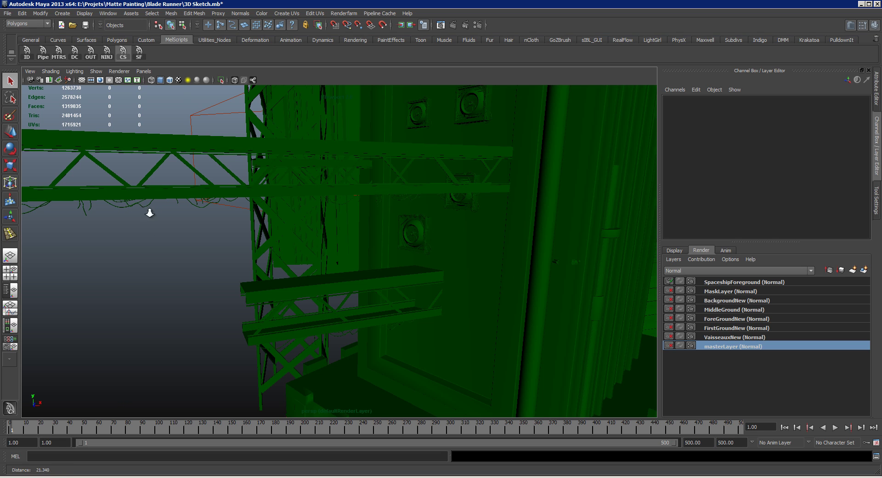
scroll(152, 229, down, 2)
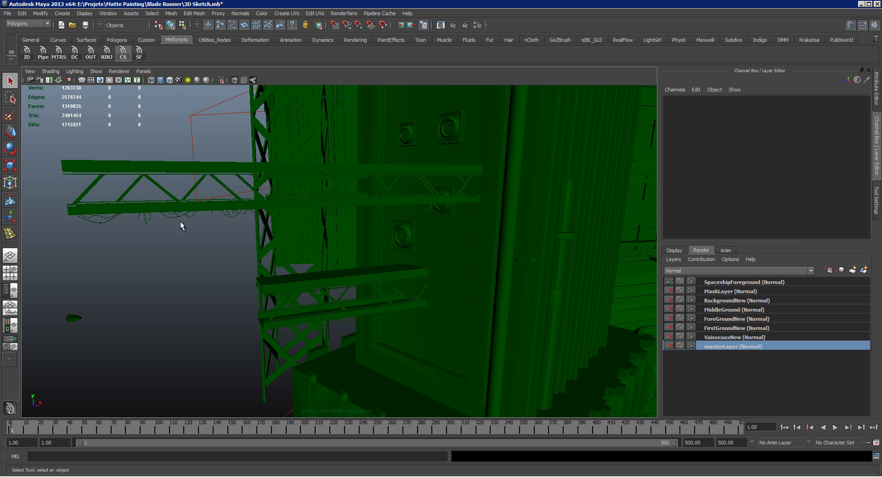
Open the Pipe script's command in the Shelf Editor, read through its MEL code, and close the editor
drag(178, 253, 192, 198)
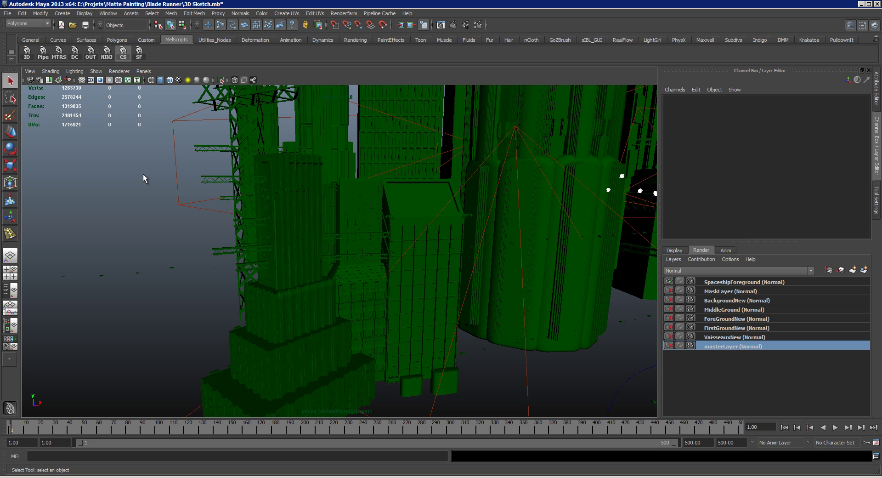
drag(244, 206, 156, 151)
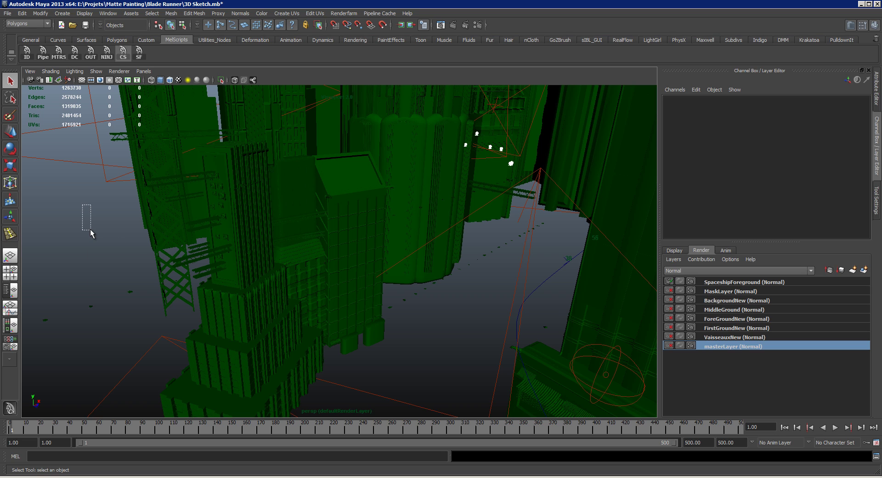
drag(90, 229, 90, 228)
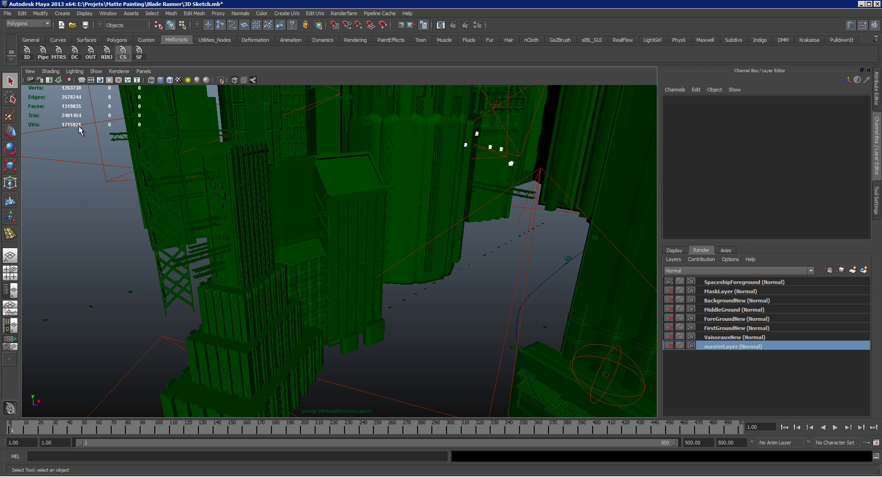
right_click(45, 60)
click(57, 69)
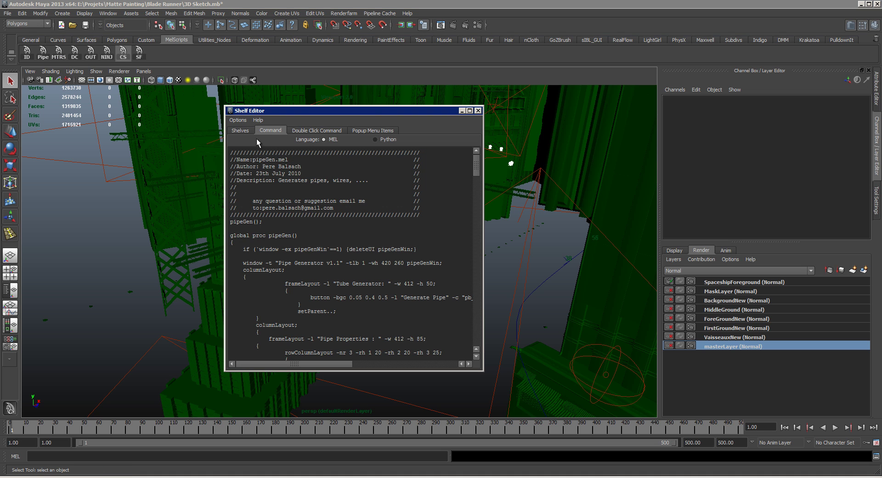
scroll(379, 267, down, 20)
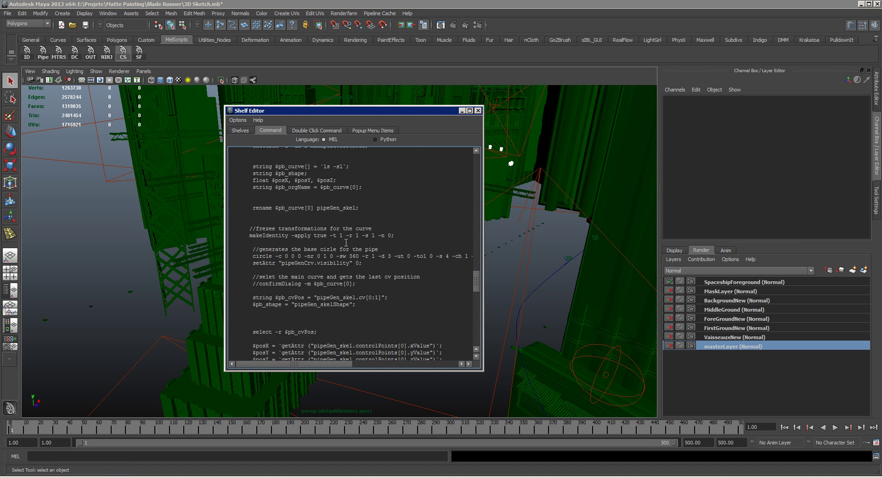
scroll(388, 212, down, 10)
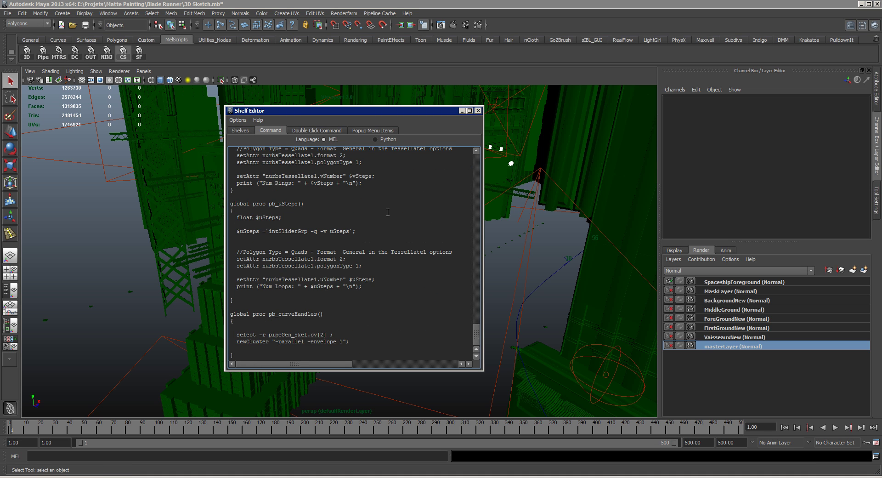
click(477, 111)
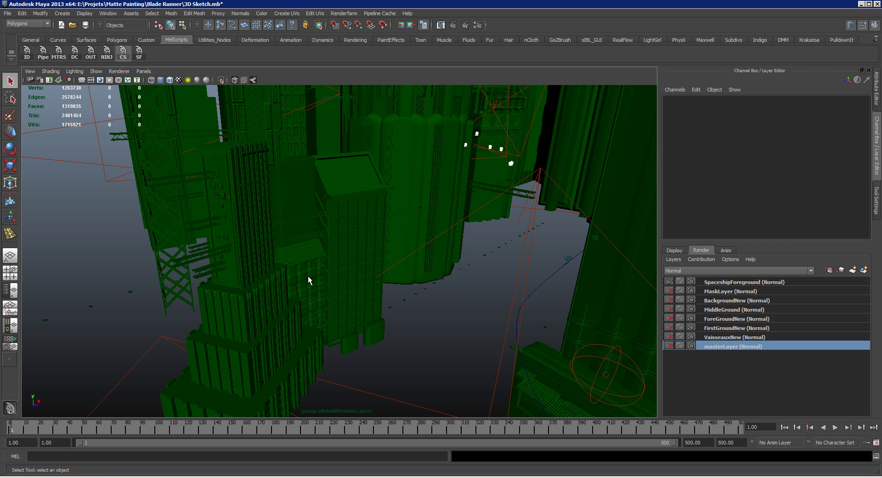
Create a new empty render layer and show the grid in its empty perspective view
drag(597, 272, 357, 263)
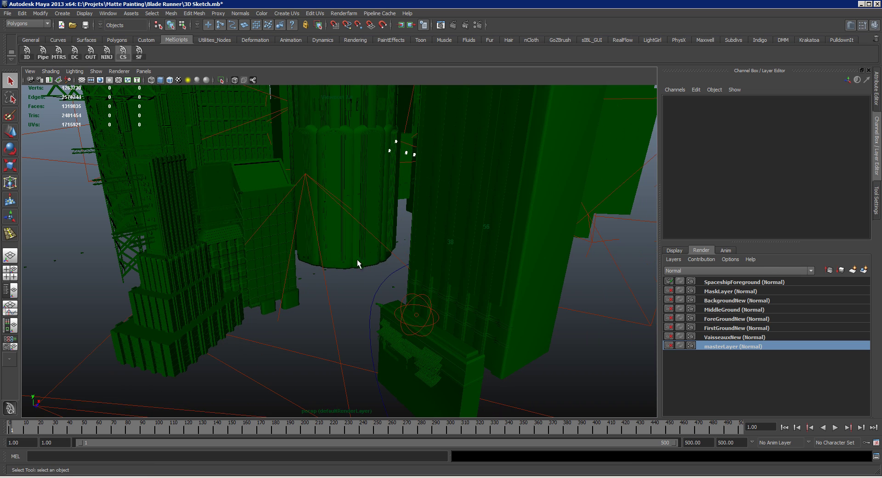
click(864, 270)
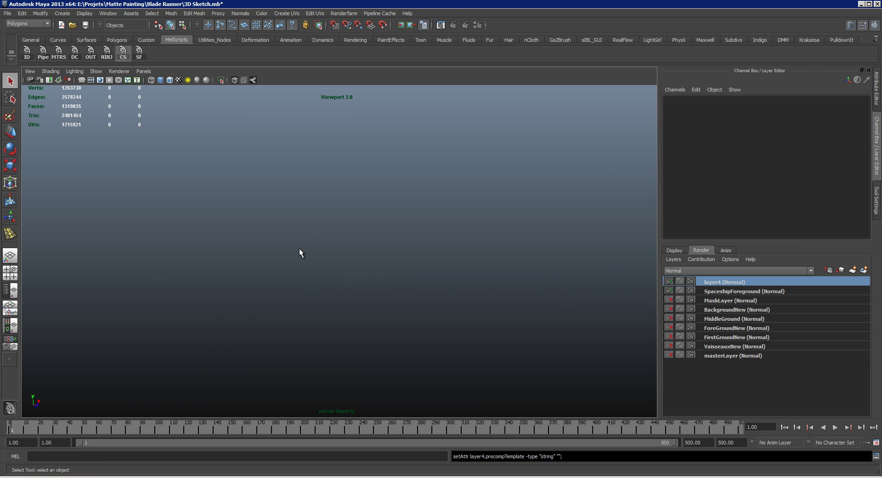
drag(294, 231, 262, 207)
click(81, 81)
drag(169, 167, 299, 193)
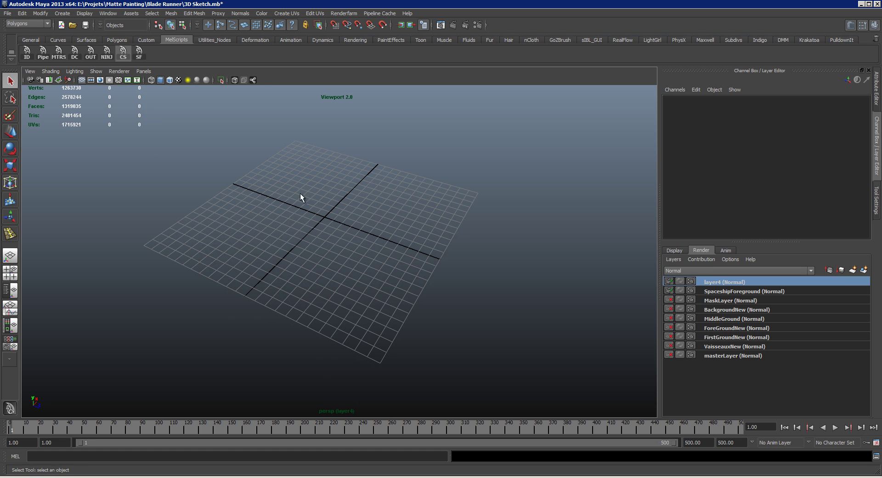
Create a polygon cube whose base covers the whole grid and raise it to roughly cubic height
click(62, 13)
mouse_move(92, 35)
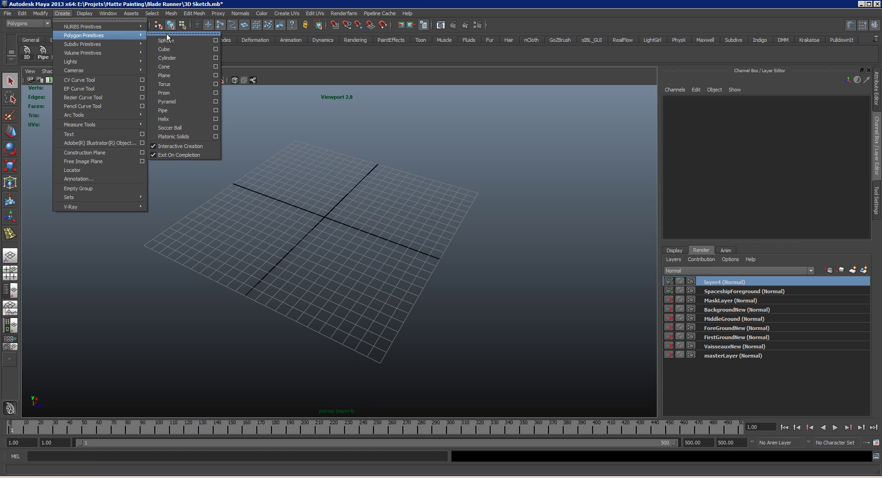
click(168, 49)
drag(145, 245, 498, 238)
drag(405, 237, 372, 181)
scroll(356, 243, down, 2)
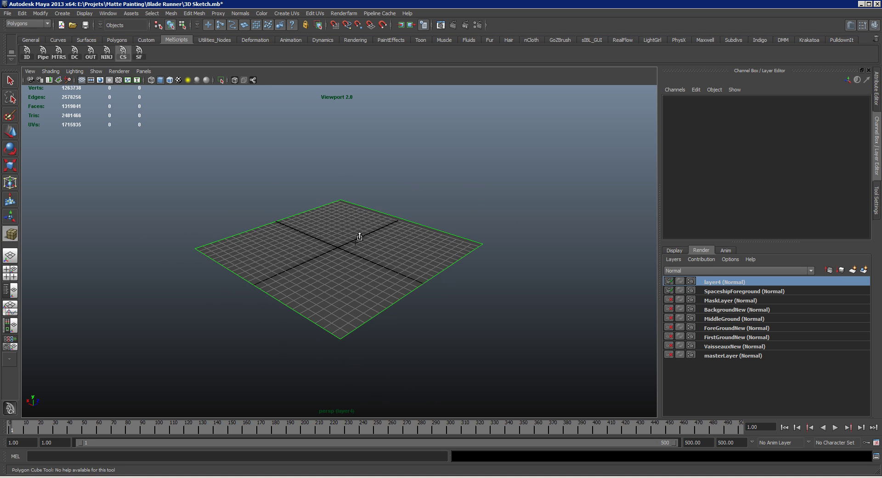
drag(357, 256, 396, 17)
scroll(287, 193, down, 3)
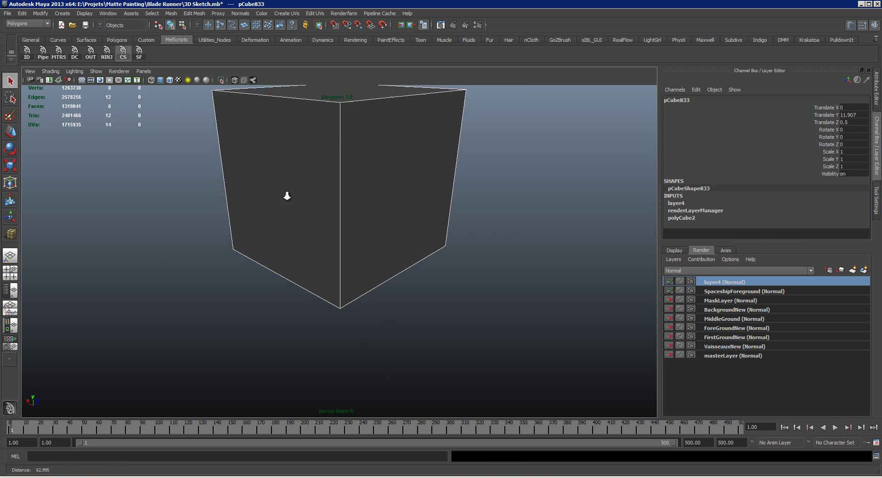
Raise the cube's top face to make a tall building block, return to object mode and deselect it
drag(288, 193, 341, 204)
right_click(319, 212)
drag(318, 247, 314, 280)
click(315, 213)
key(w)
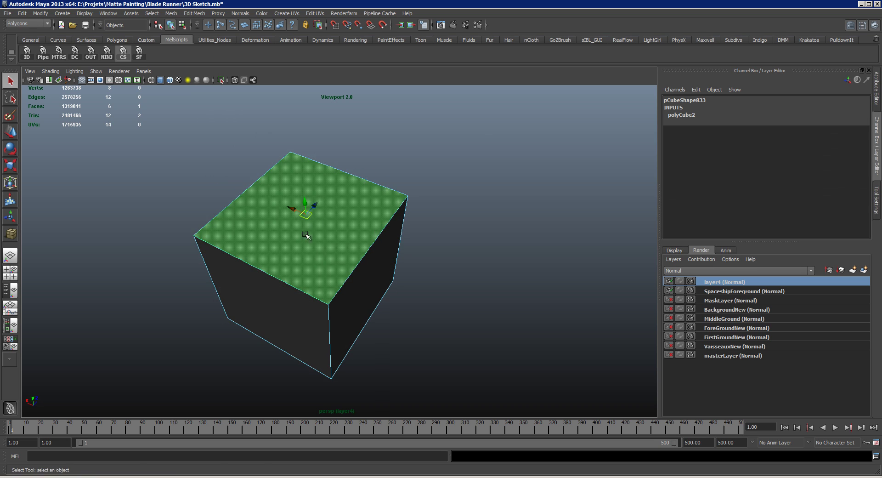
drag(306, 235, 308, 200)
click(310, 170)
drag(398, 234, 399, 122)
right_click(354, 203)
key(q)
click(474, 201)
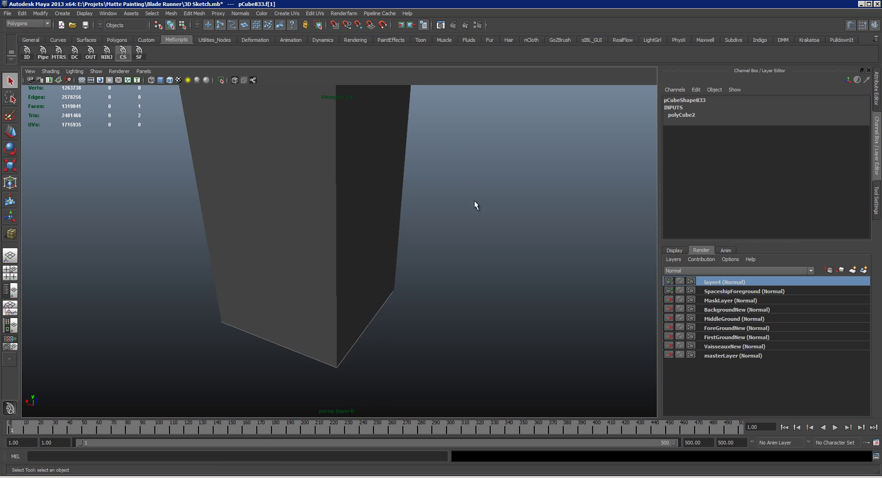
Select the tall block and make it a live surface
drag(390, 241, 416, 269)
scroll(415, 271, down, 3)
drag(348, 226, 400, 233)
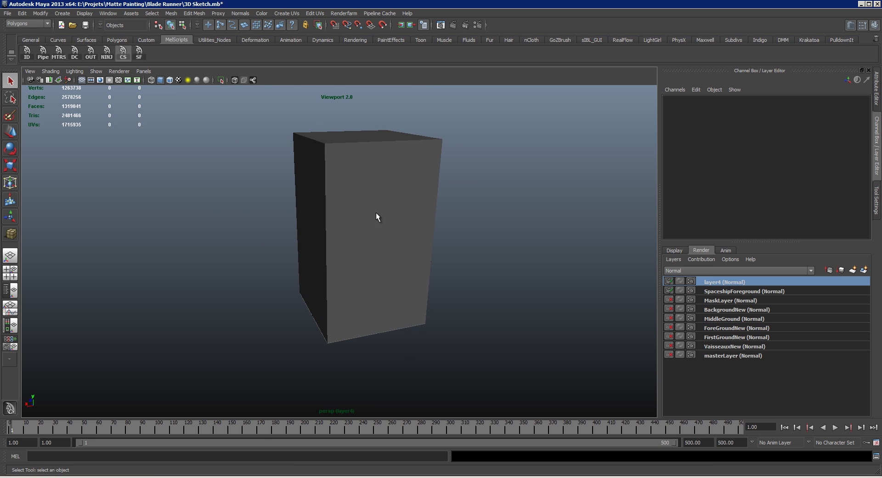
click(380, 216)
drag(243, 181, 295, 188)
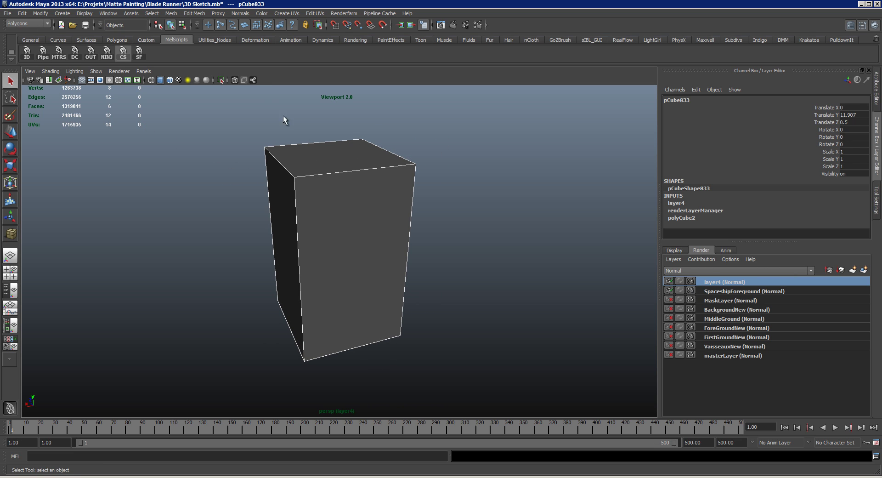
drag(283, 116, 296, 118)
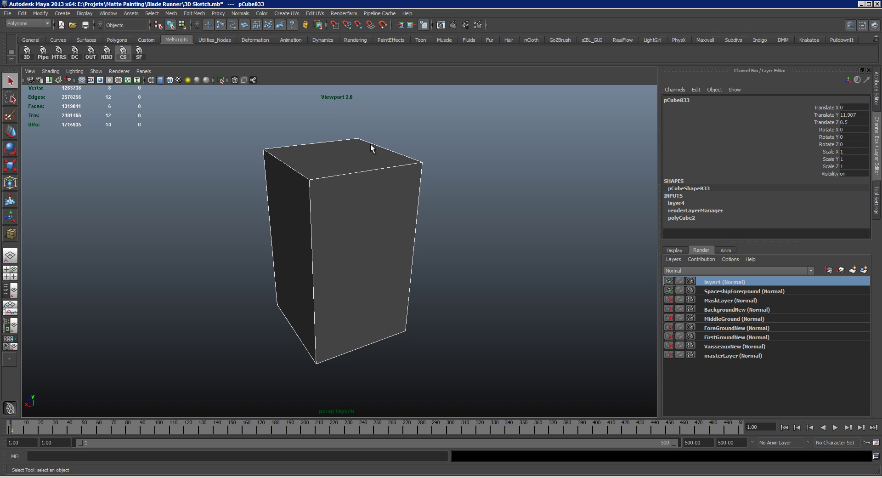
click(383, 25)
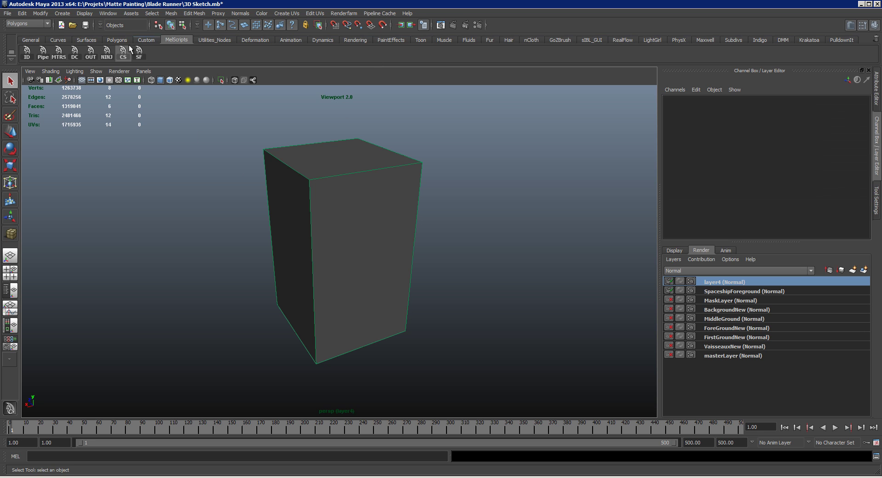
Draw a straight vertical EP curve on the block's front face, close to its corner edge
click(62, 13)
click(81, 89)
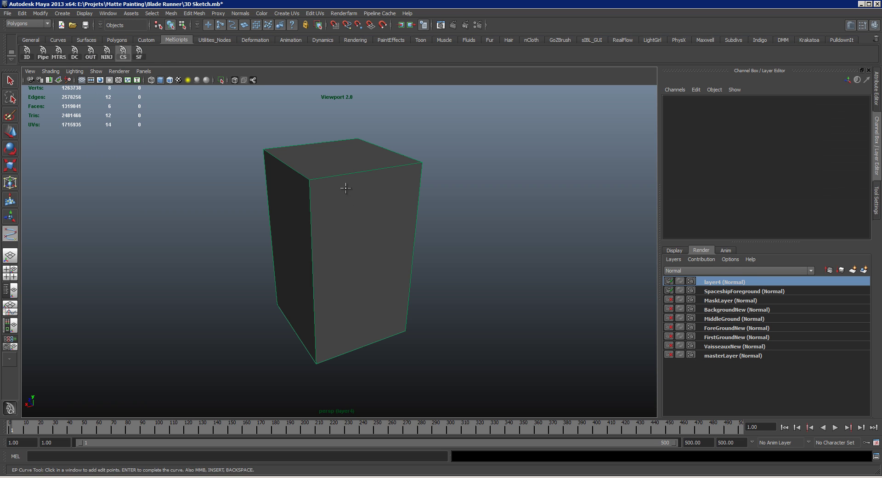
drag(346, 188, 317, 186)
click(316, 177)
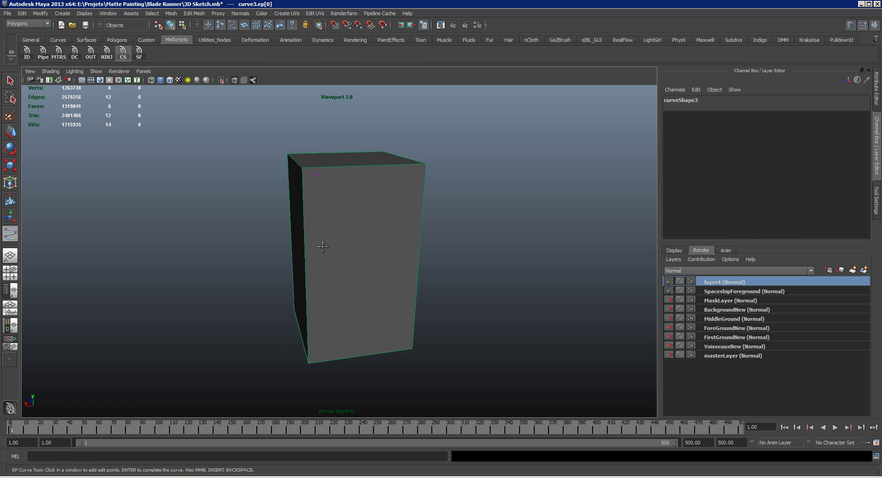
drag(323, 247, 331, 316)
mouse_move(366, 286)
mouse_down()
mouse_move(382, 276)
mouse_move(385, 259)
mouse_move(360, 248)
mouse_move(213, 229)
mouse_move(181, 215)
mouse_move(400, 213)
mouse_move(350, 191)
mouse_up()
key(q)
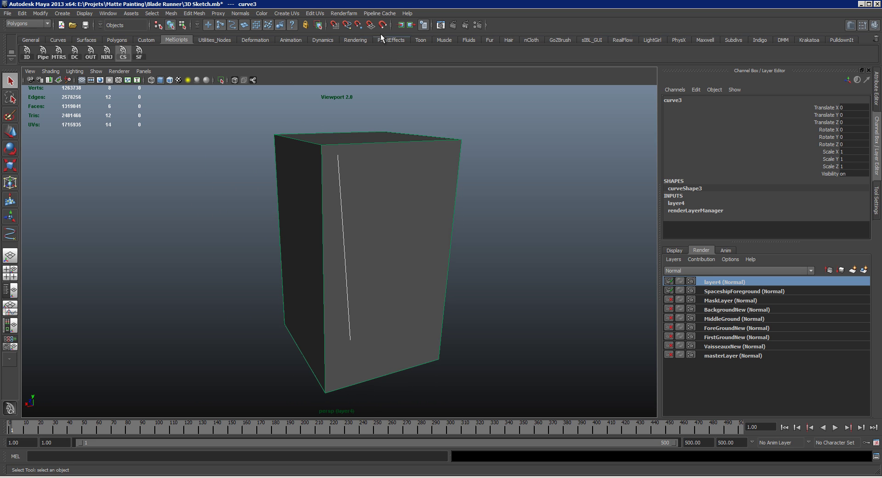
Turn off the block's live surface and select only the vertical curve
click(438, 131)
click(382, 25)
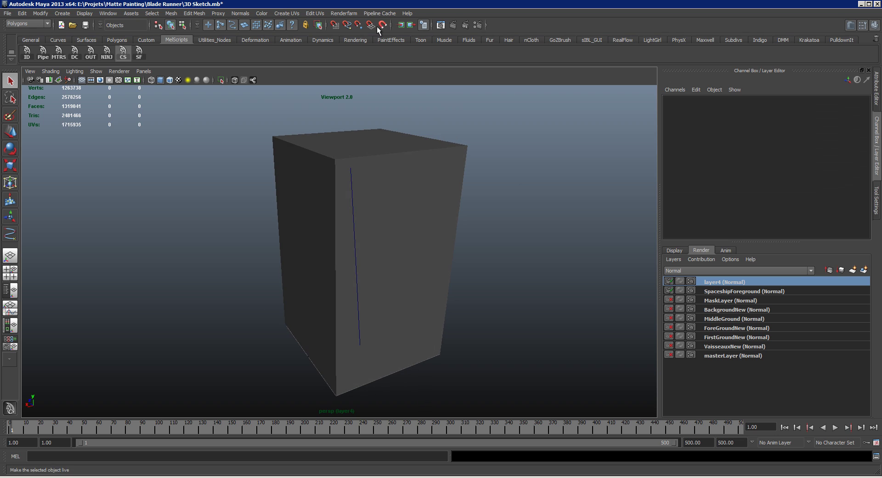
click(381, 144)
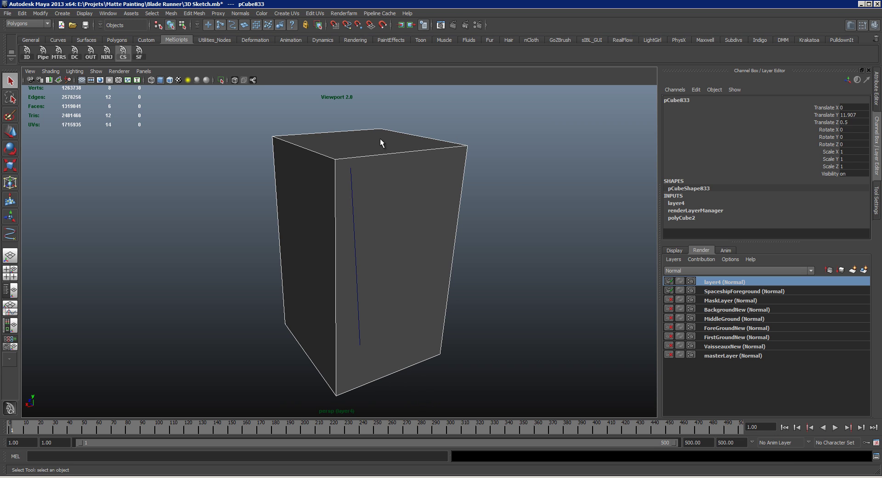
drag(228, 227, 233, 259)
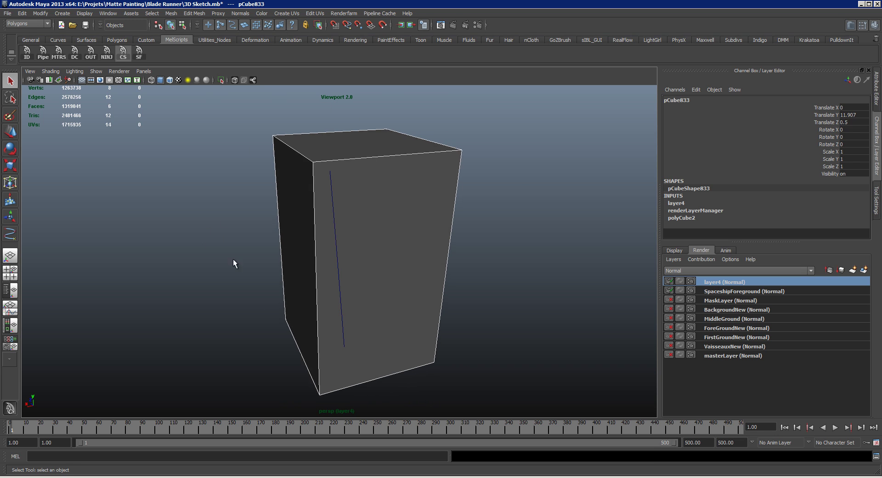
click(233, 258)
click(335, 220)
click(329, 223)
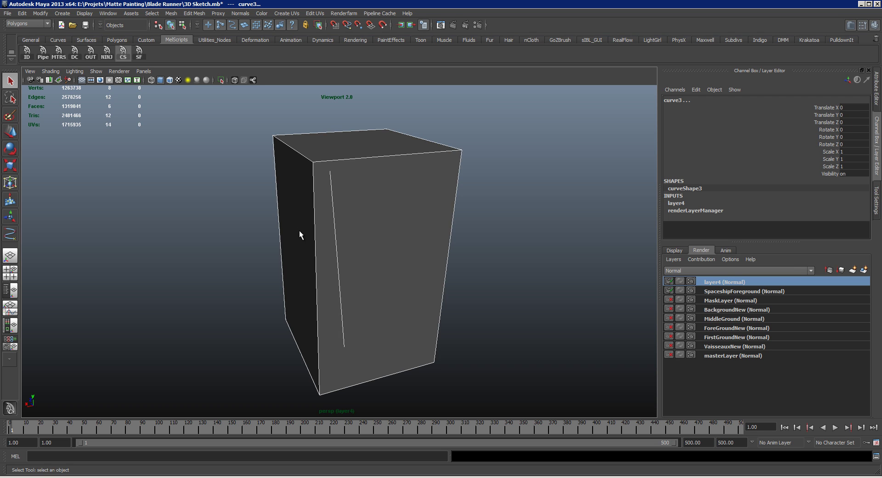
drag(299, 231, 319, 253)
Delete the curve's construction history using the detached Delete by Type options, then close them
click(22, 14)
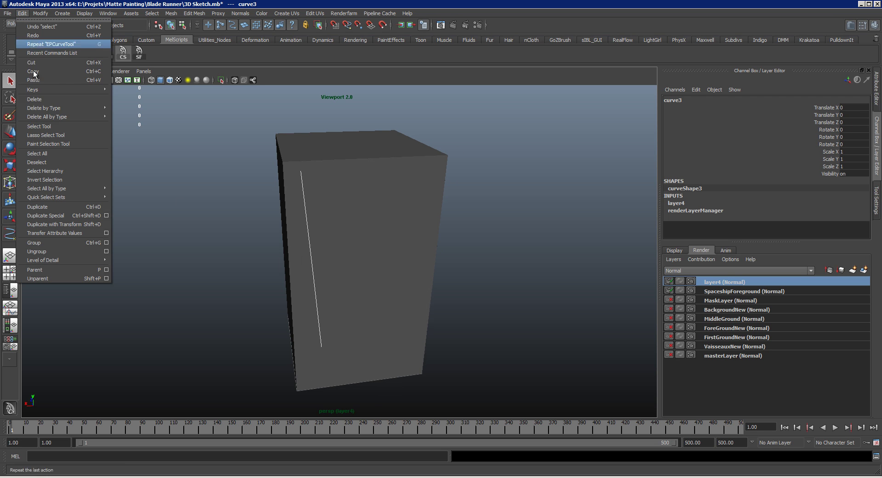
click(120, 106)
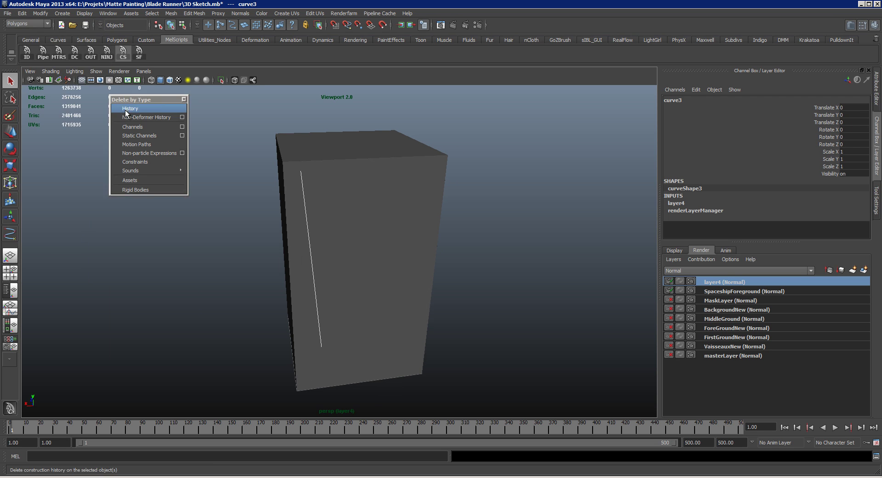
drag(151, 97, 145, 163)
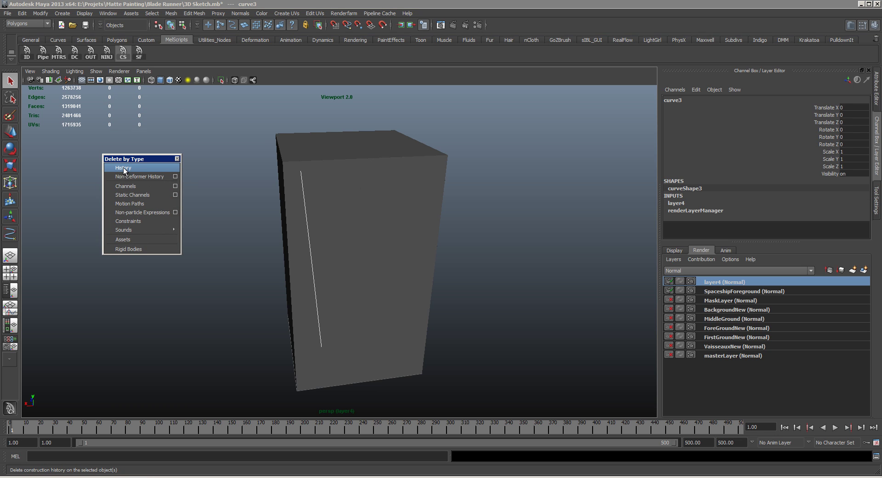
click(140, 167)
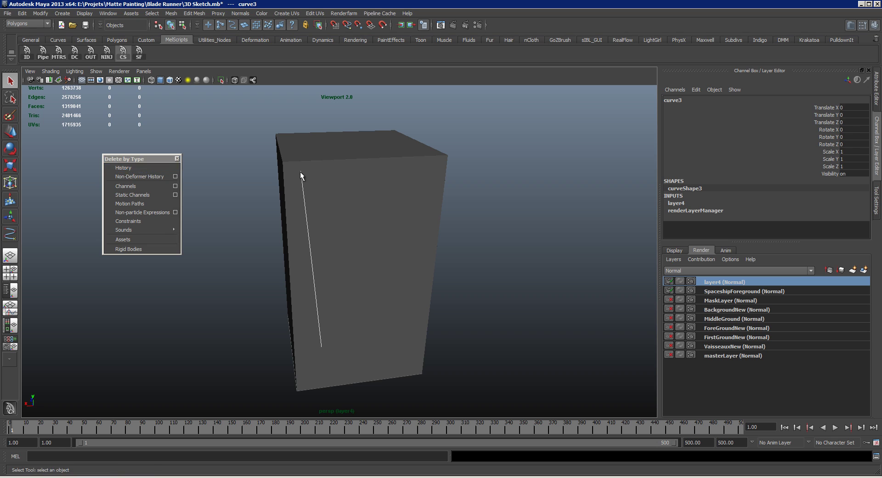
click(127, 168)
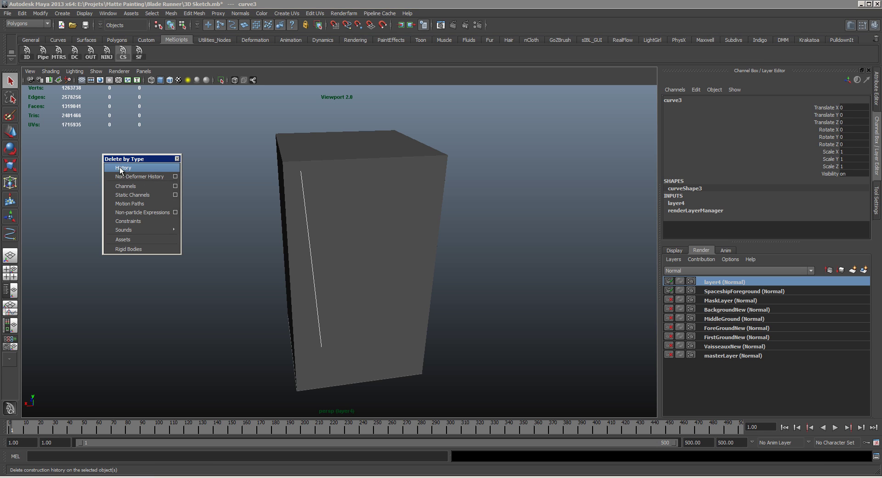
click(178, 158)
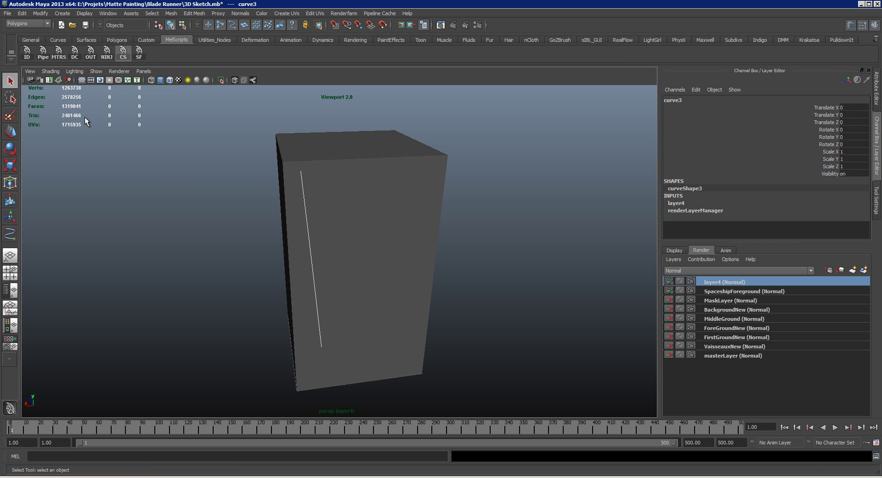
Run the Pipe script and generate a pipe along the selected curve
click(43, 63)
mouse_move(663, 130)
mouse_down()
mouse_move(666, 113)
mouse_move(661, 128)
mouse_up()
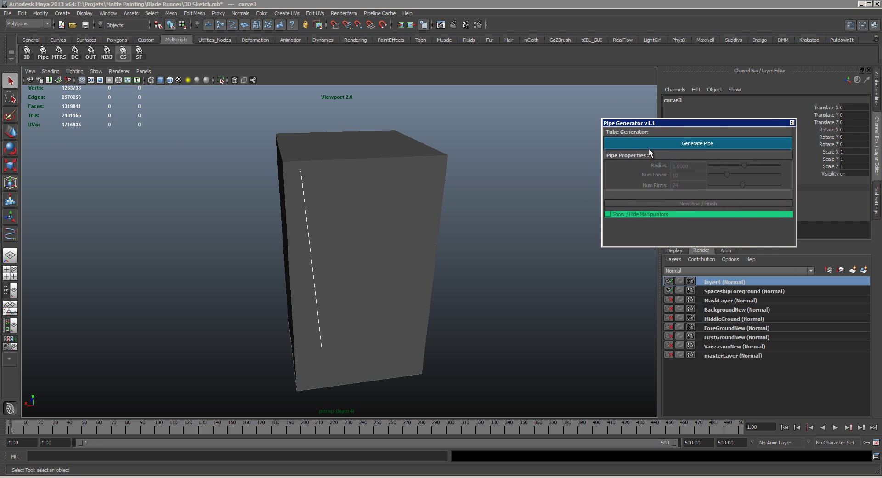
click(693, 144)
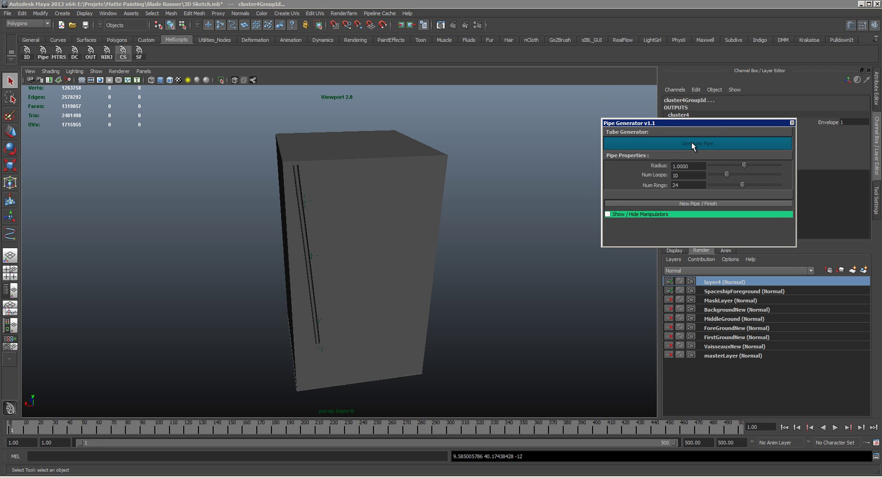
Inspect the generated pipe up close along the block's corner and select its mesh
drag(380, 242, 266, 209)
scroll(281, 203, up, 3)
scroll(294, 209, up, 3)
scroll(283, 228, down, 3)
click(306, 234)
scroll(266, 209, down, 5)
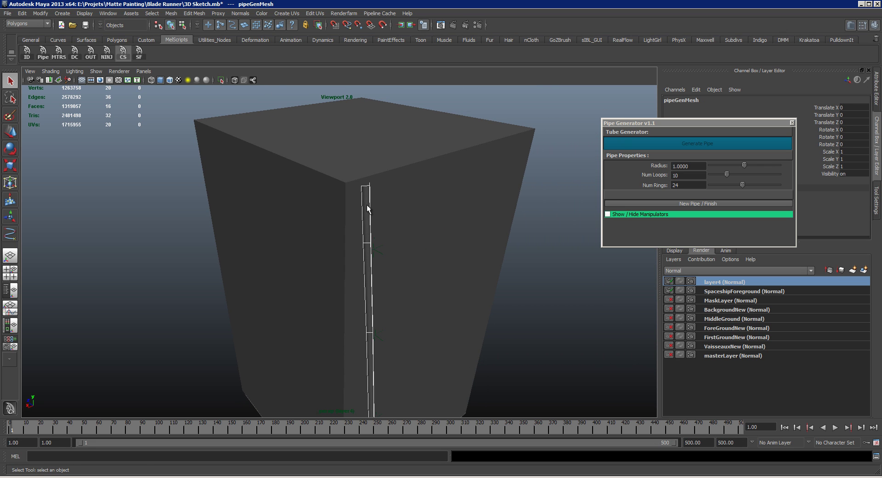
Show the generated pipe in smooth preview and reduce its radius to 0.1477
key(3)
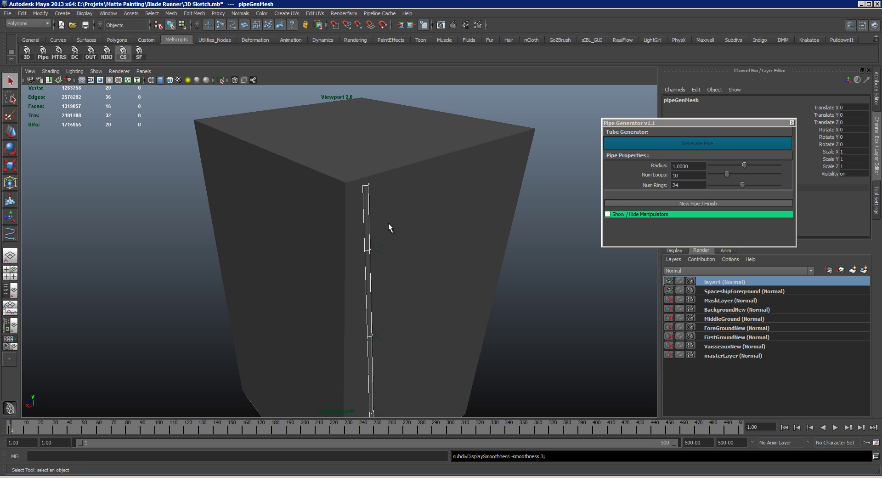
drag(388, 227, 368, 240)
scroll(358, 276, up, 5)
key(f)
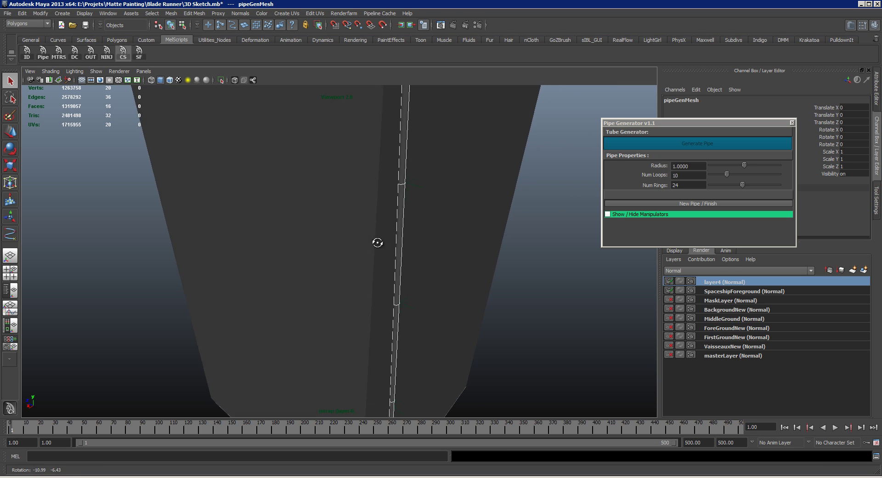
click(679, 166)
text(.5)
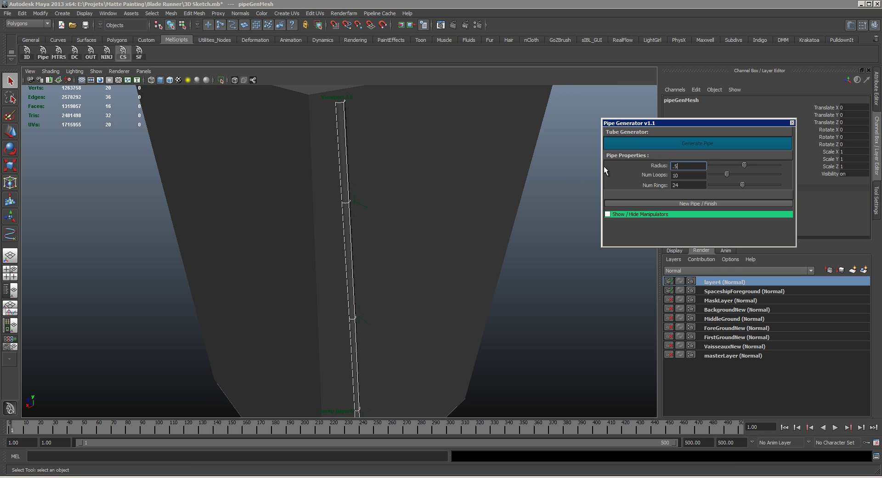
click(691, 175)
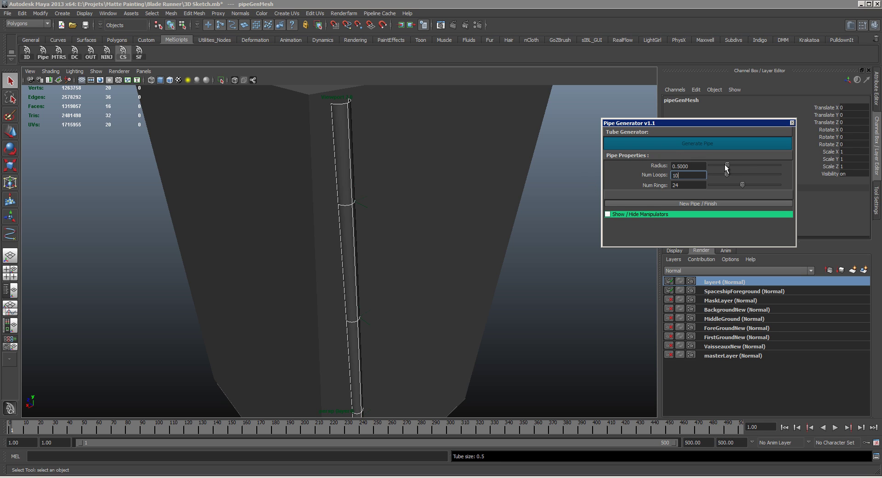
drag(724, 164, 714, 164)
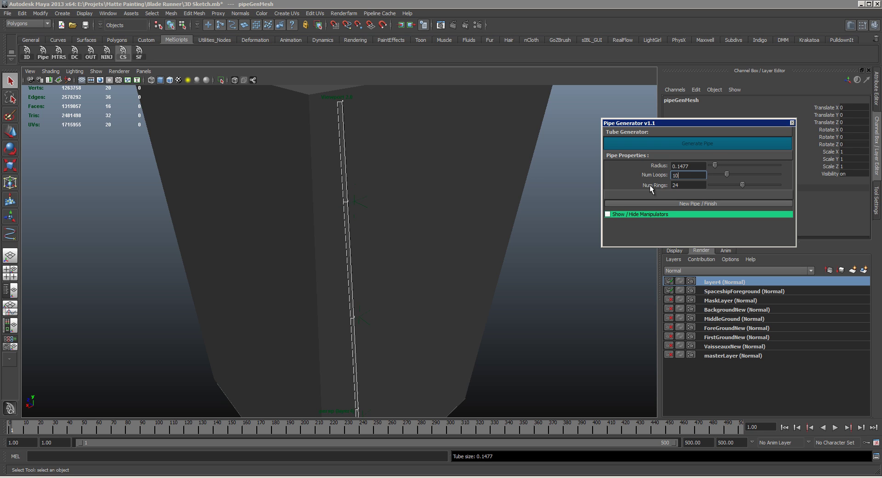
Bend the pipe by moving one of its upper control handles
alt+drag(415, 176, 292, 224)
key(w)
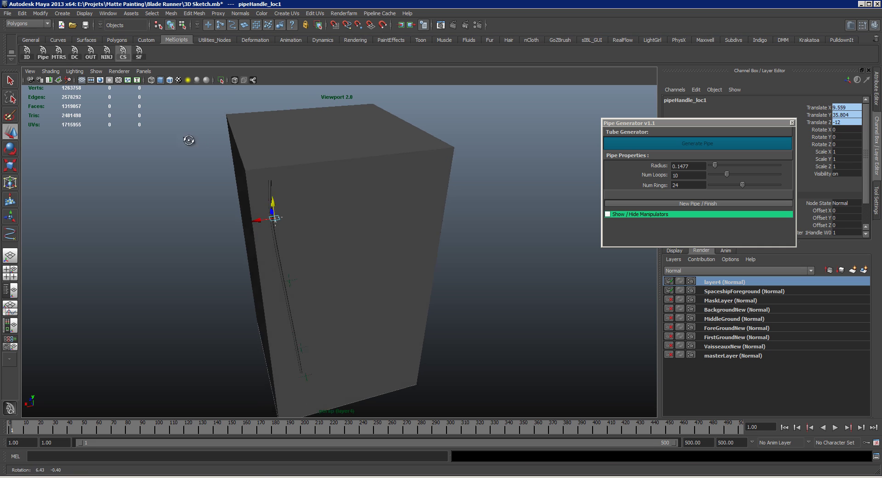
key(q)
drag(187, 138, 250, 206)
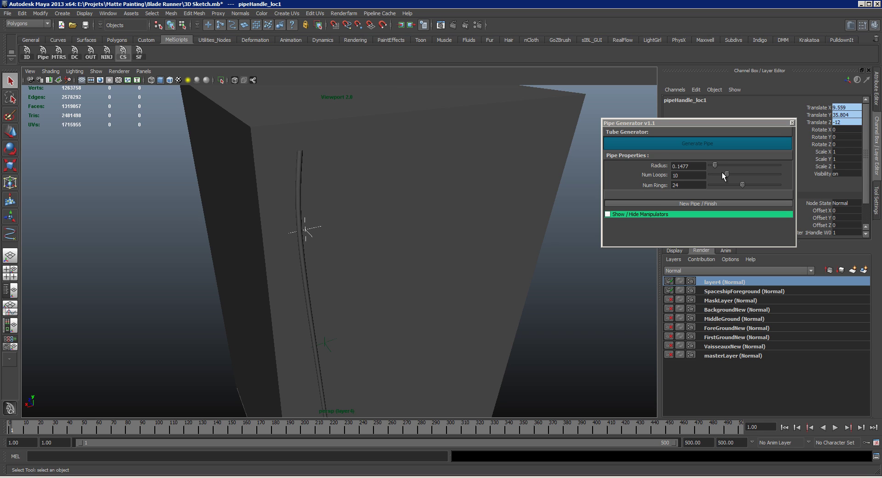
Set the pipe's number of loops to 9 and rings to 9, and select its mesh
click(723, 173)
drag(722, 183, 720, 184)
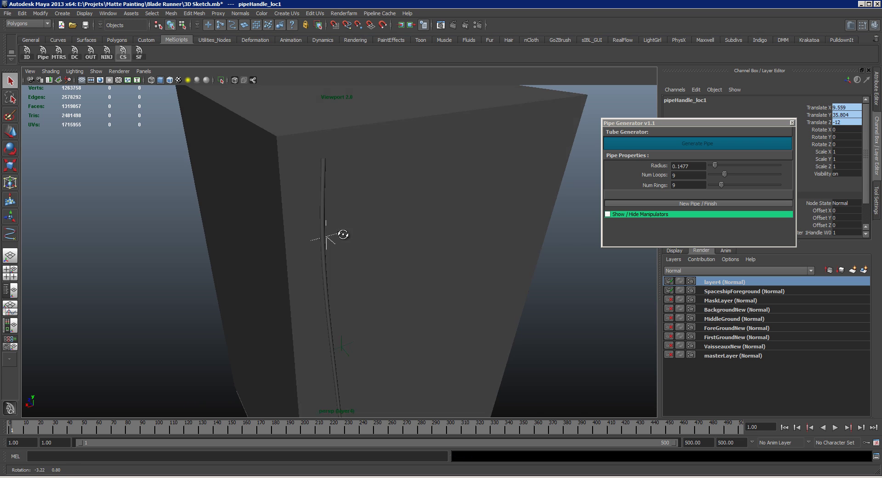
drag(334, 236, 376, 271)
click(374, 275)
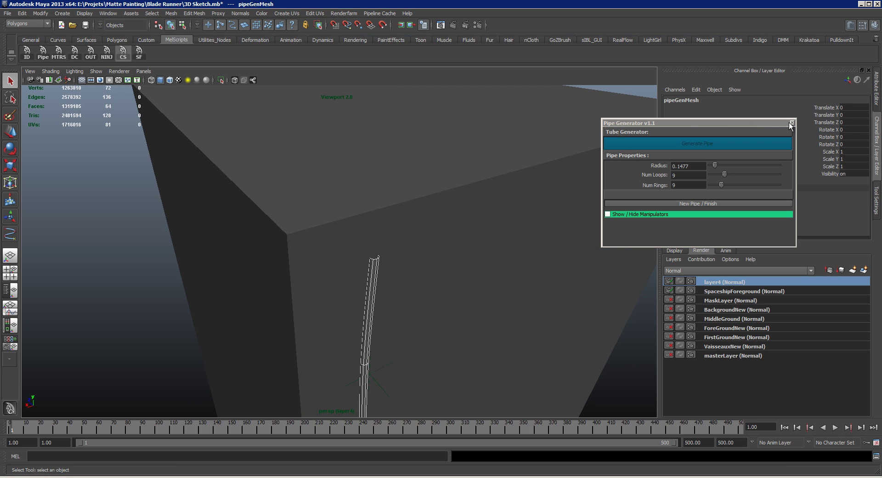
Finish the pipe in the Pipe Generator and close the generator window
click(715, 202)
scroll(346, 275, up, 2)
click(318, 258)
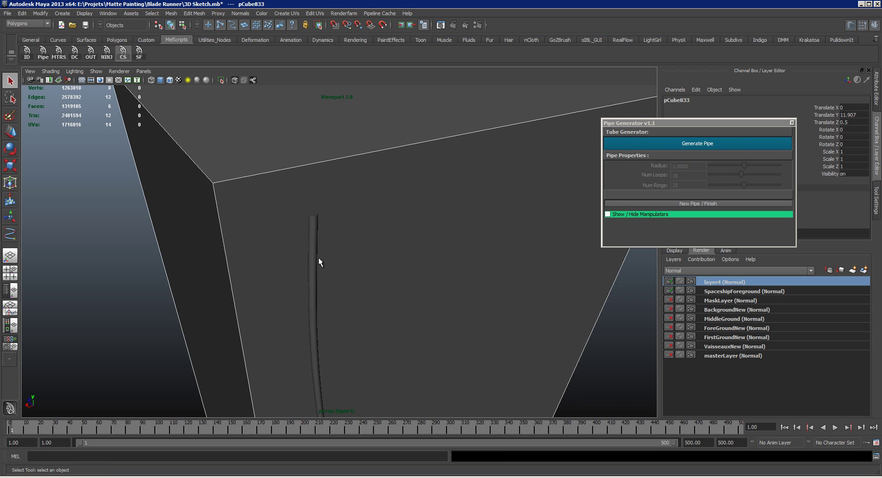
click(792, 122)
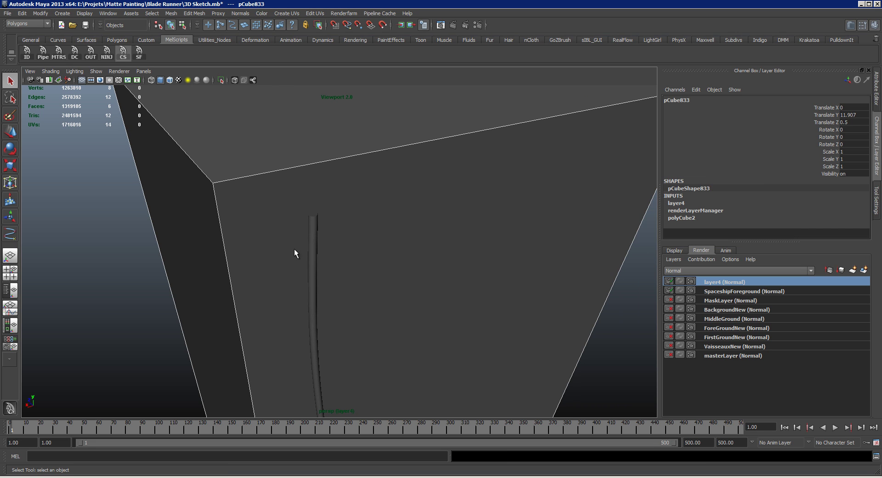
Select the finished pipe mesh and move it along Z to -0.116 relative to the block's wall
click(317, 278)
mouse_move(321, 280)
mouse_down()
mouse_move(270, 252)
mouse_move(337, 312)
mouse_move(313, 276)
mouse_move(316, 265)
mouse_up()
drag(299, 189, 370, 203)
click(440, 251)
drag(440, 250, 404, 265)
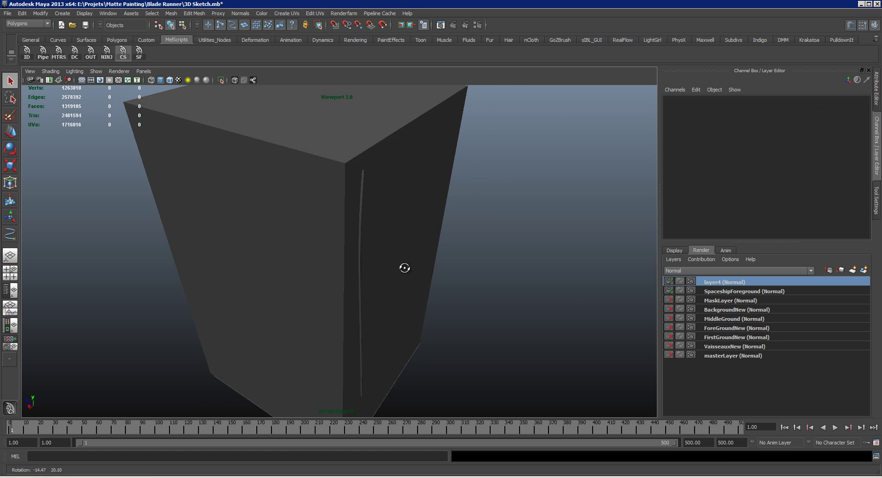
click(368, 266)
click(369, 266)
key(w)
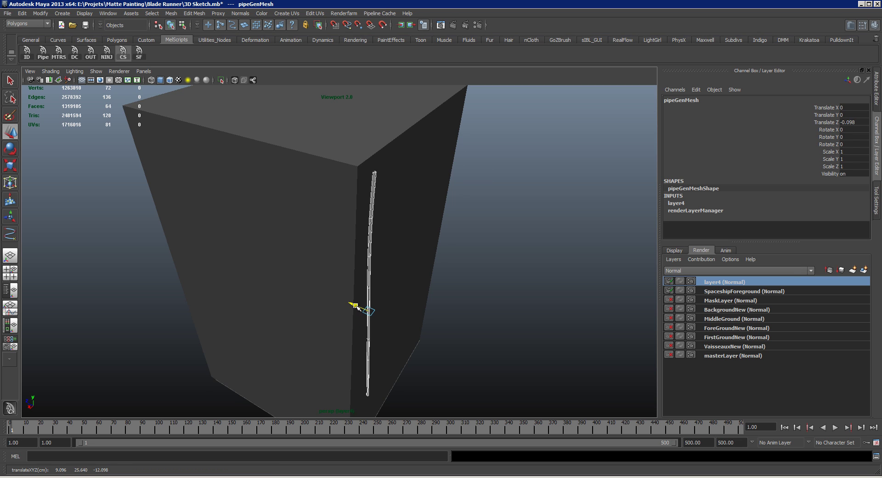
Delete the finished pipe from the block's face
click(494, 258)
drag(494, 258, 262, 277)
click(264, 260)
key(q)
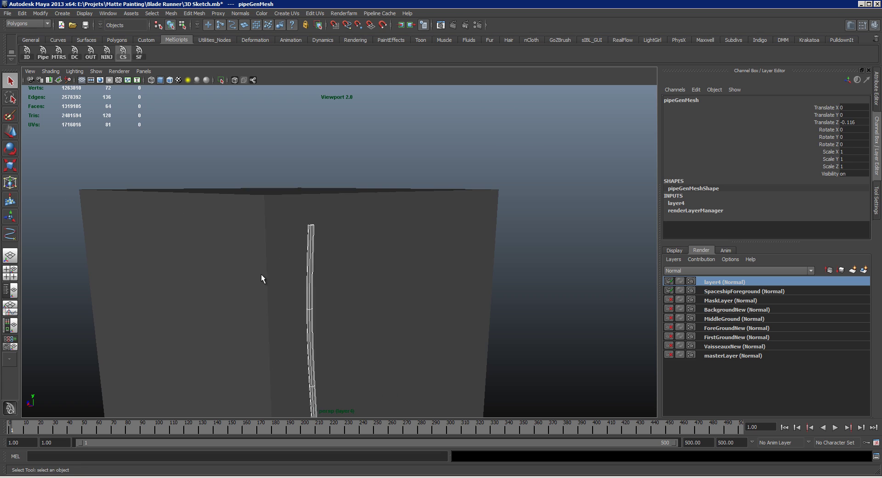
click(262, 278)
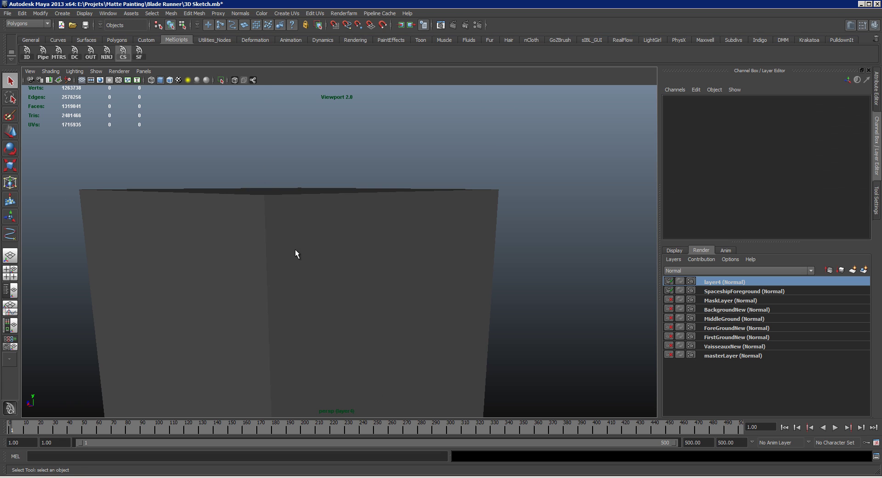
drag(295, 249, 321, 247)
Insert four vertical edge loops across the block's wide front face
click(332, 224)
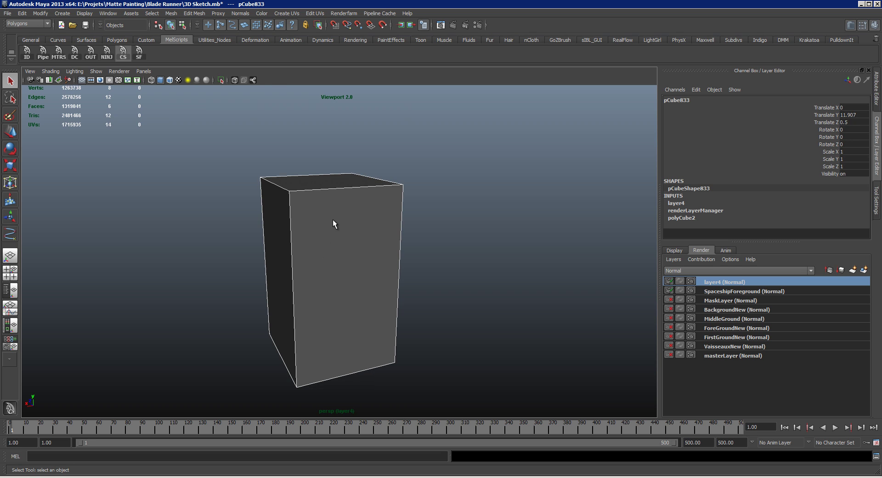
shift+right_click(331, 216)
click(293, 229)
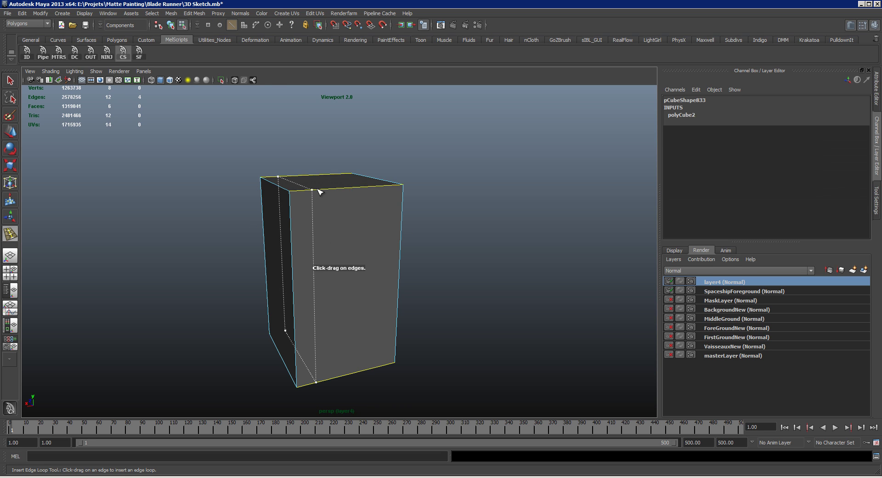
click(313, 189)
click(339, 188)
click(368, 188)
click(385, 186)
key(q)
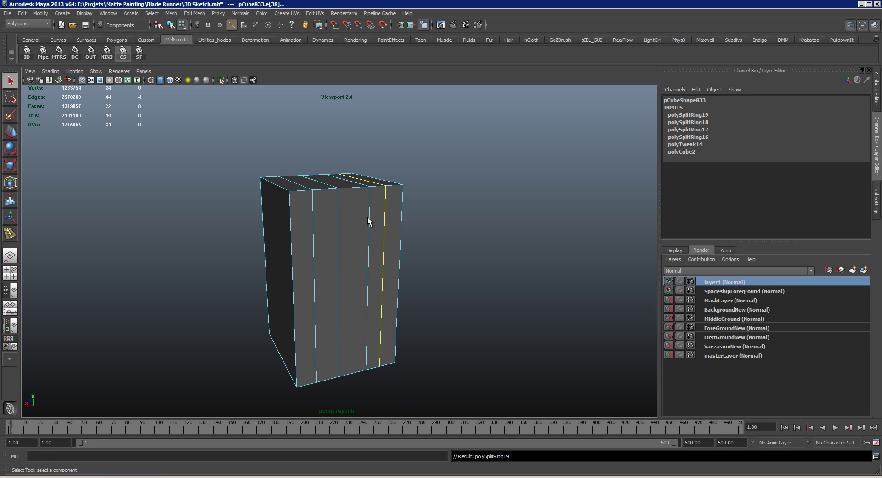
Extrude two alternate front strips of the block outward by 3.594 and return to Object Mode
click(335, 252)
shift+click(377, 240)
key(ctrl+e)
drag(357, 285, 362, 307)
key(q)
right_click(394, 236)
click(394, 199)
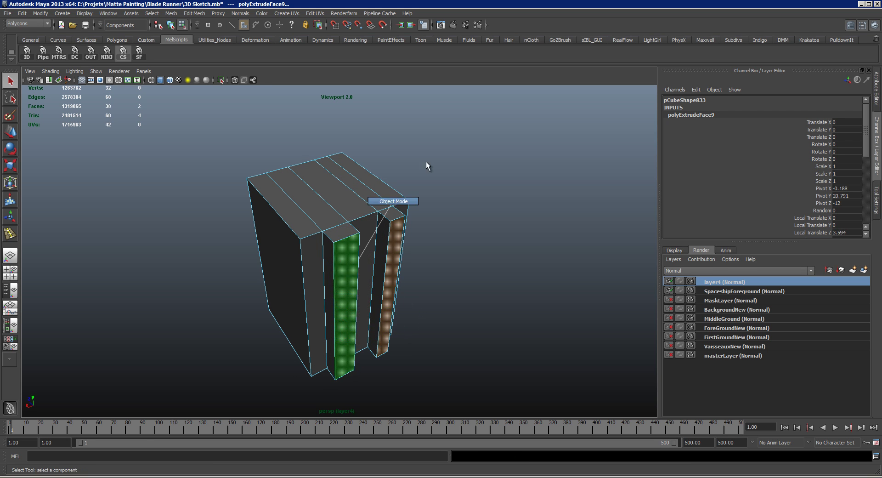
click(426, 162)
drag(407, 266, 322, 250)
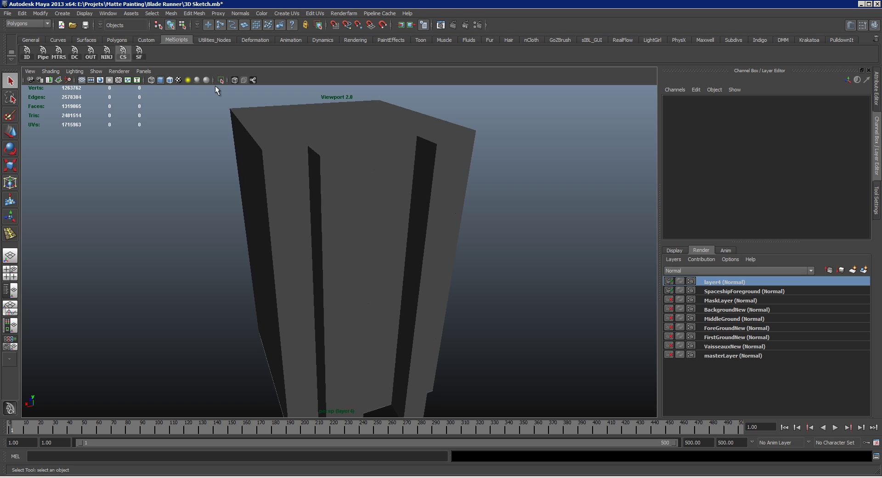
Make the ribbed block a live surface and try to draw a horizontal EP curve across its ribs
drag(224, 108, 340, 64)
click(382, 25)
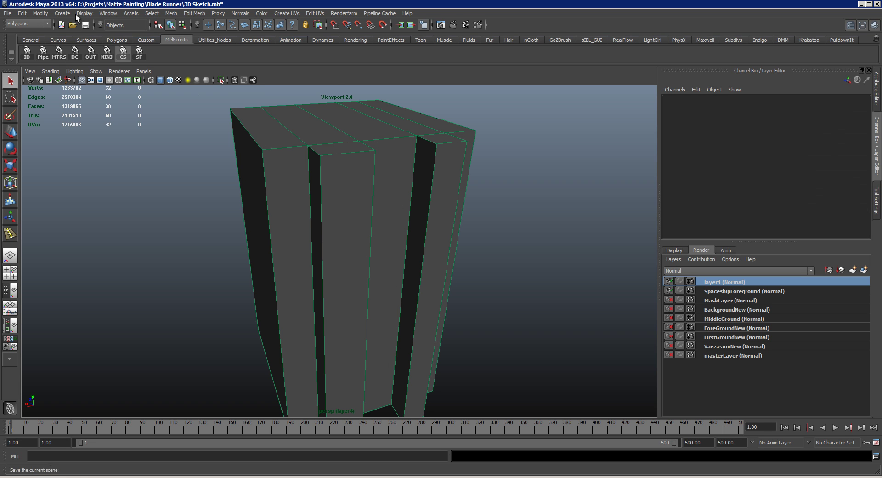
click(62, 13)
click(73, 96)
drag(317, 281, 317, 290)
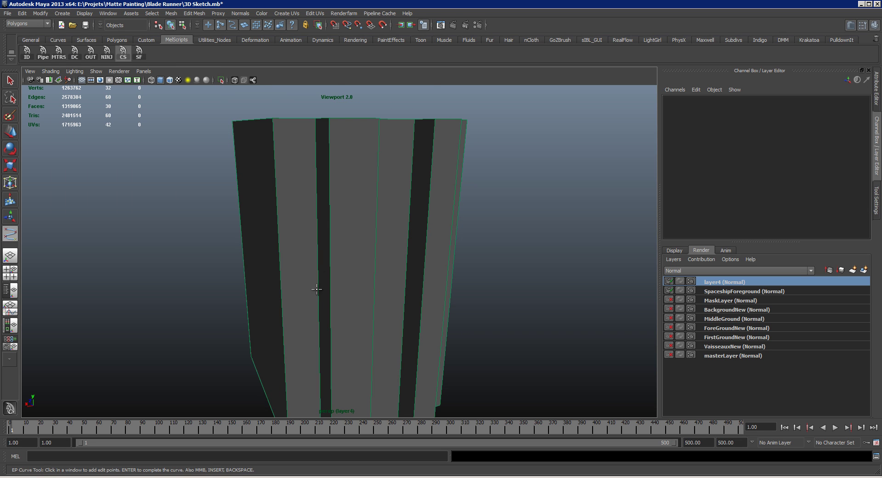
click(292, 316)
click(304, 311)
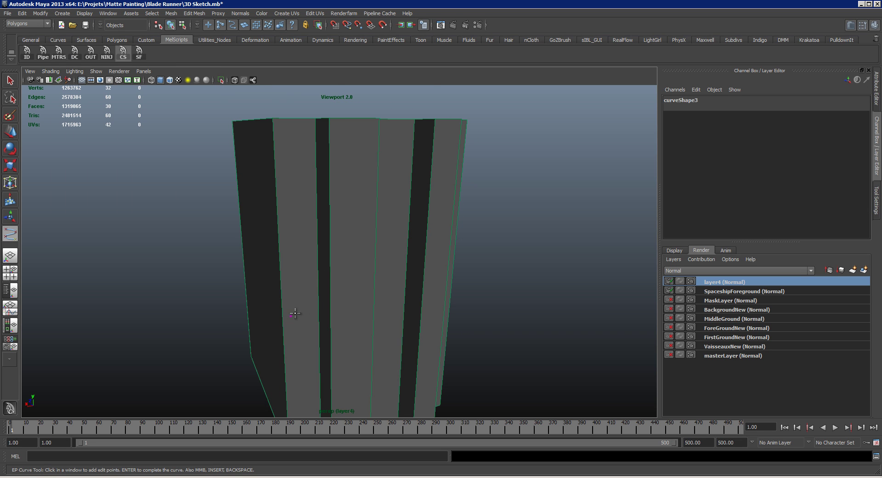
click(336, 316)
click(355, 312)
click(365, 310)
key(Return)
drag(376, 308, 281, 299)
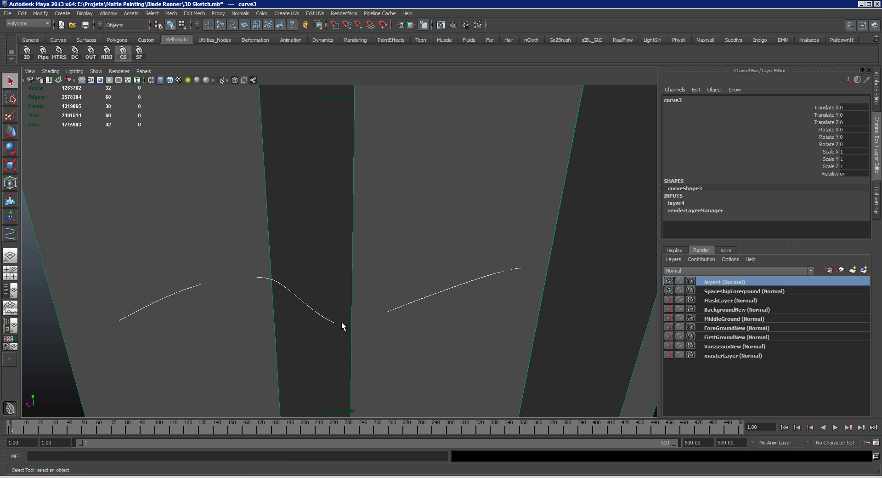
Delete the EP curve drawn across the ribs and turn off the block's live surface
drag(341, 321, 194, 287)
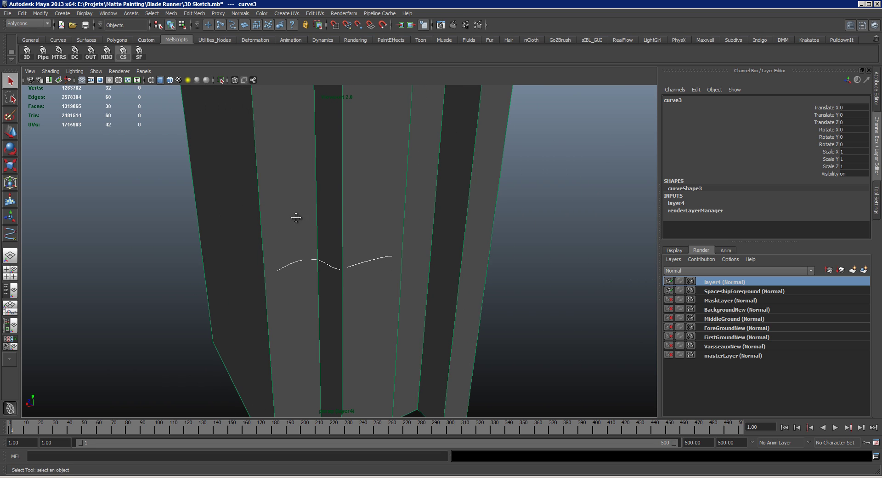
drag(295, 216, 279, 301)
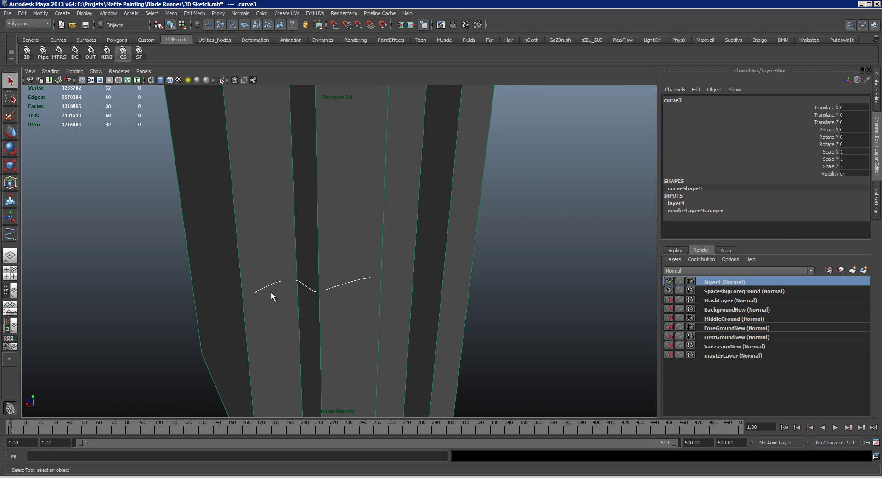
key(Delete)
key(a)
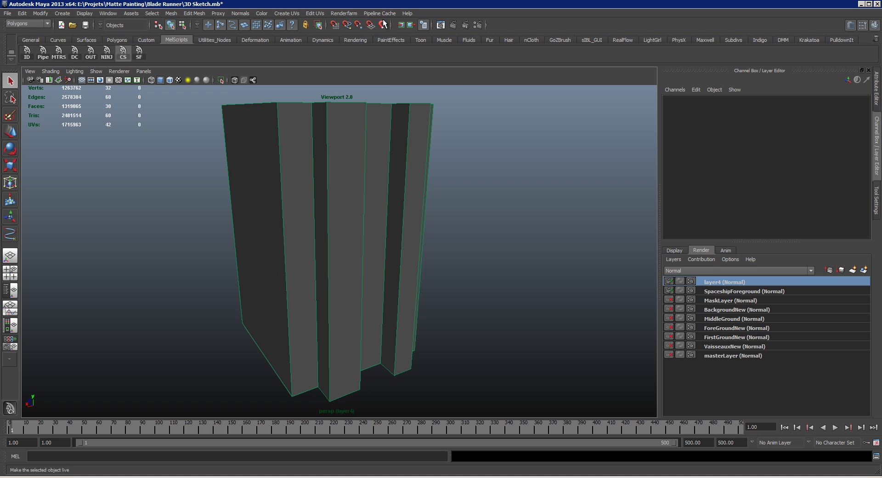
Insert a horizontal edge loop around the lower part of the ribbed block
alt+drag(441, 187, 320, 229)
click(323, 218)
shift+right_click(317, 212)
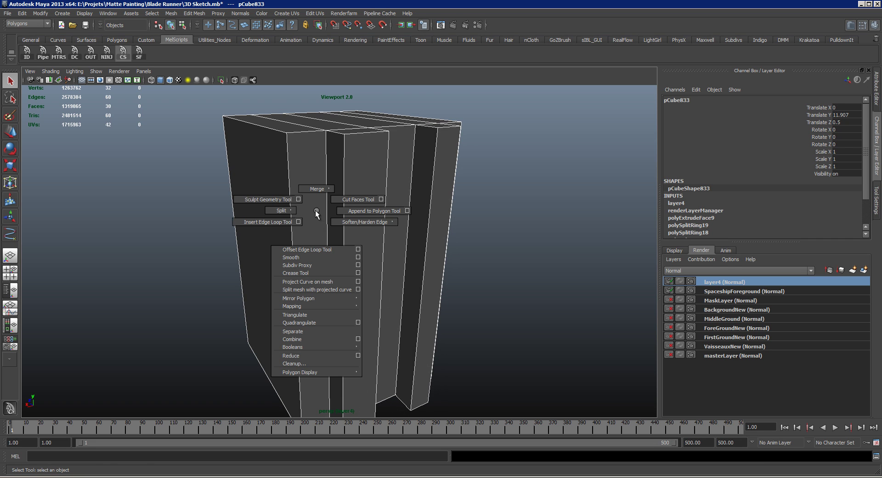
click(277, 222)
alt+drag(302, 297, 309, 315)
key(q)
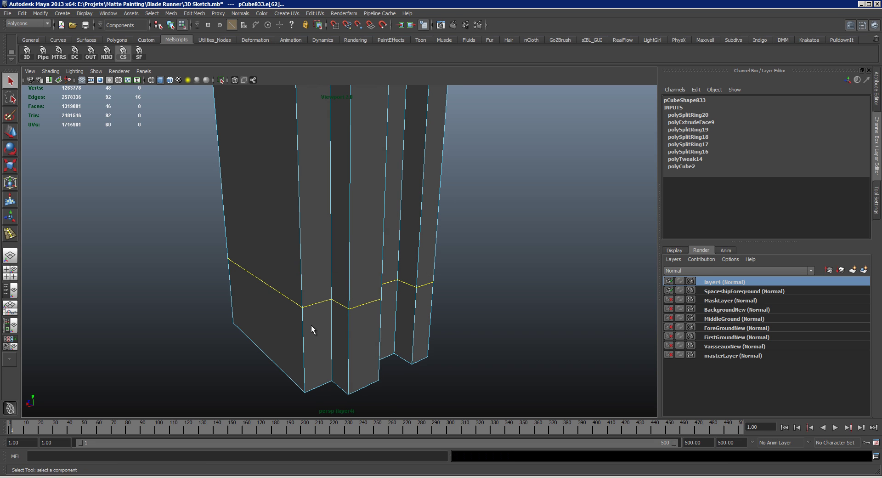
Select the horizontal edge loop in wireframe, exclude its back edges, and restore shaded display with the ribbed front edges selected
alt+drag(275, 252, 150, 84)
click(150, 84)
click(151, 79)
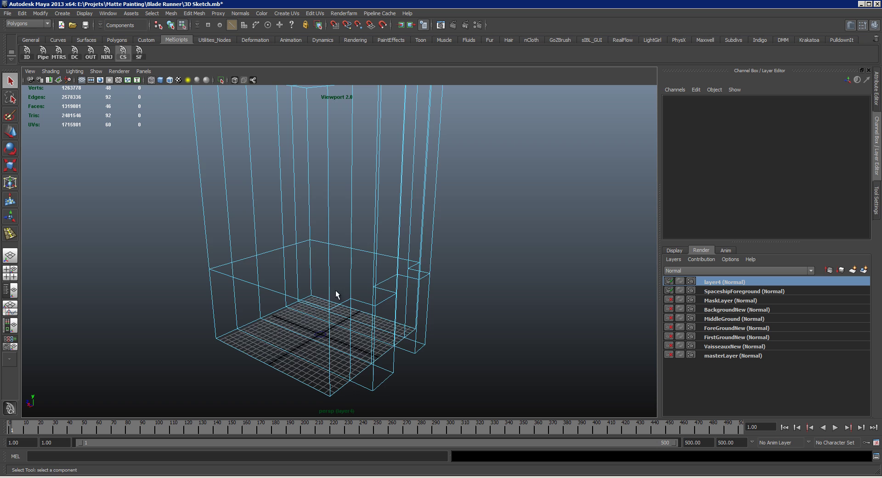
alt+drag(335, 294, 335, 304)
double_click(336, 305)
drag(187, 227, 256, 299)
mouse_move(257, 299)
alt+mouse_down()
mouse_move(305, 295)
mouse_move(210, 285)
mouse_move(216, 271)
alt+mouse_up()
click(161, 80)
mouse_move(313, 236)
alt+mouse_down()
mouse_move(282, 250)
mouse_move(319, 295)
mouse_move(346, 287)
mouse_move(336, 280)
alt+mouse_up()
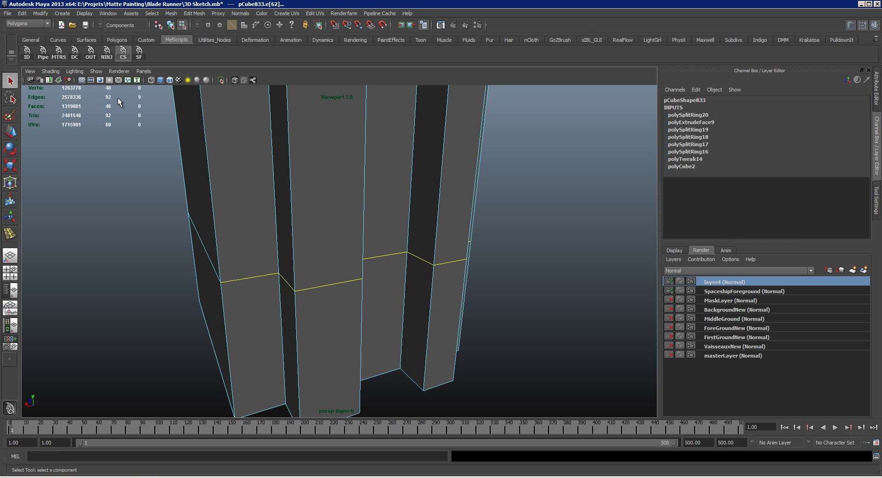
Convert the selected front edges into curves with Duplicate Surface Curves from the Surfaces menu set
click(16, 26)
click(17, 44)
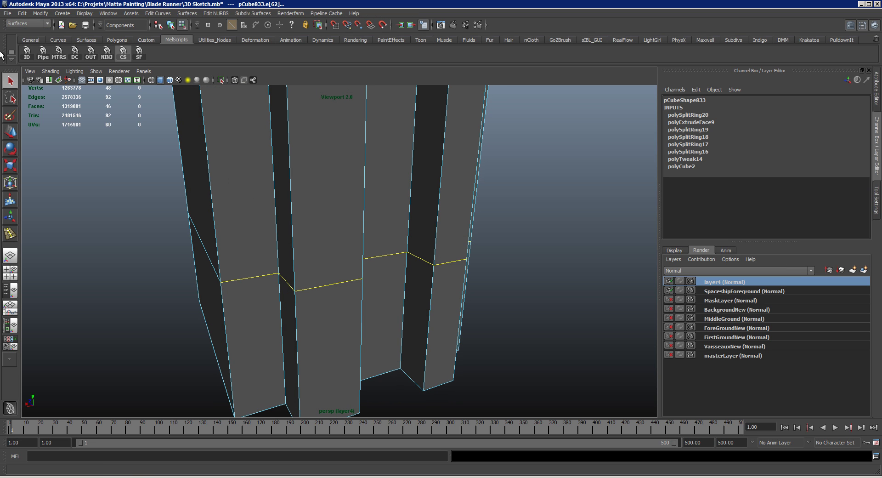
click(187, 13)
mouse_move(161, 13)
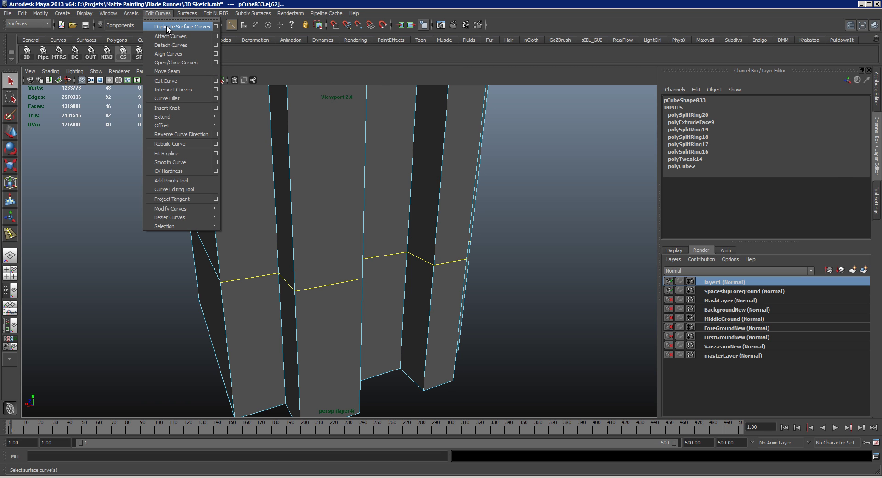
click(166, 26)
key(f)
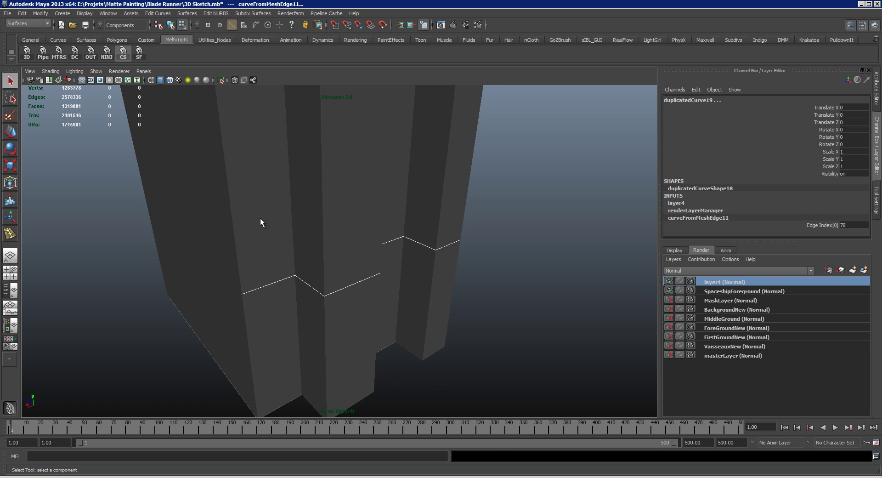
Isolate the duplicated curves in the viewport and clear the selection
key(ctrl+1)
drag(291, 240, 449, 238)
click(379, 205)
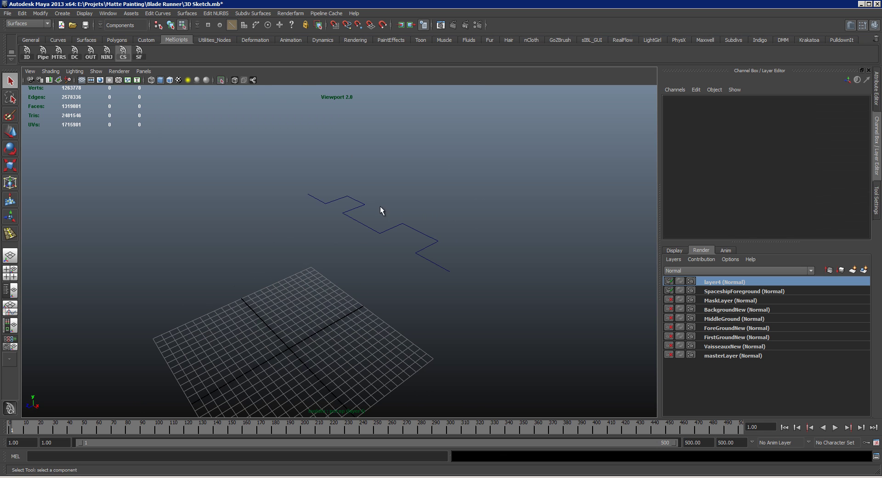
Exit the isolated curve view and return the ribbed block to object selection mode
drag(379, 206, 269, 183)
drag(184, 179, 428, 263)
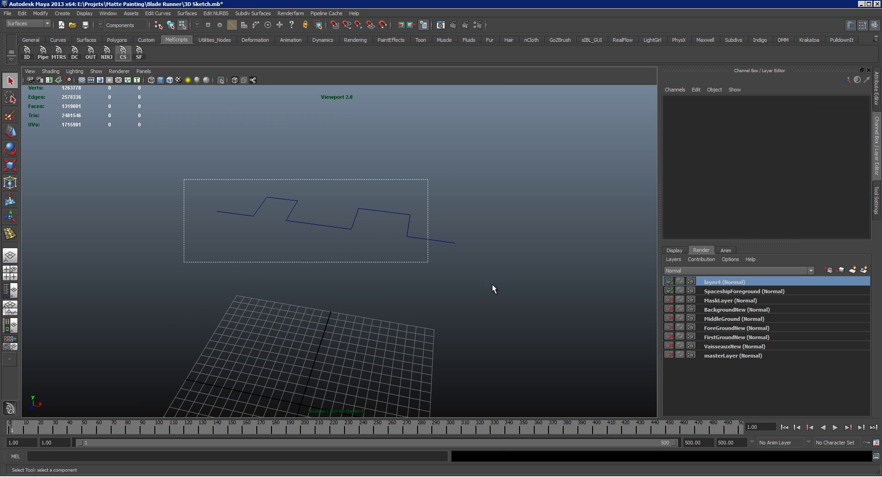
drag(492, 284, 314, 269)
key(ctrl+1)
click(371, 324)
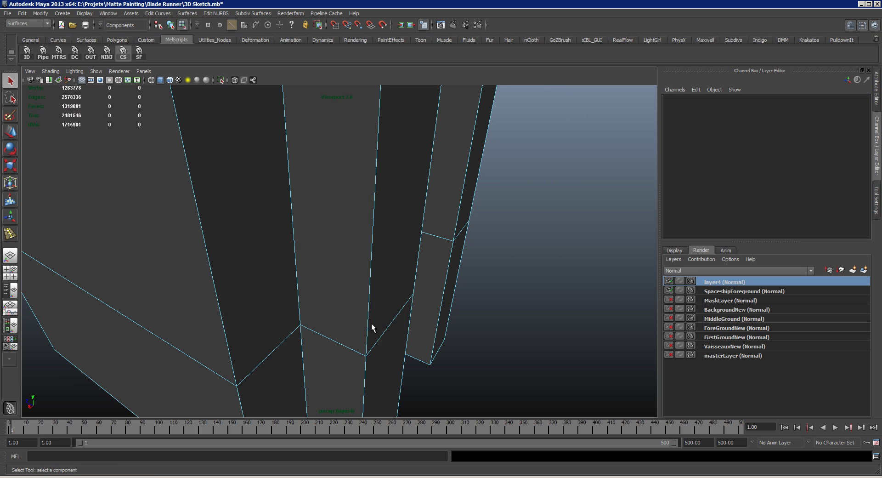
click(378, 340)
right_click(357, 292)
drag(540, 210, 399, 287)
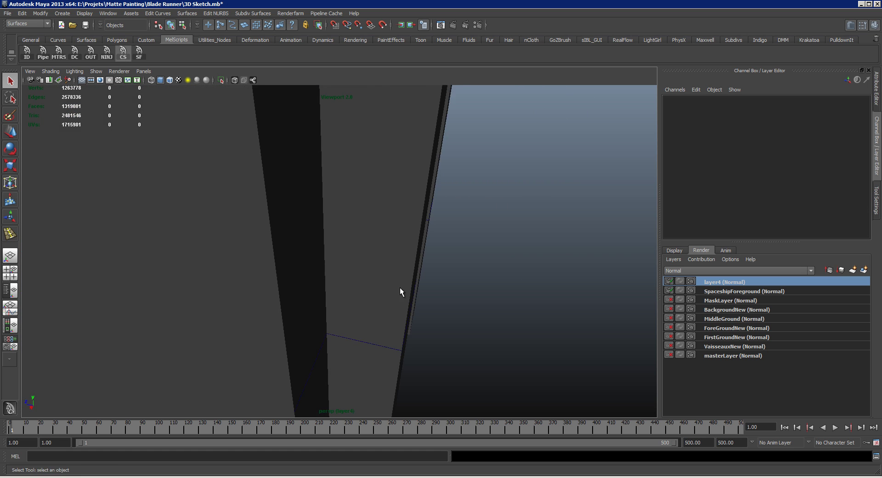
Select the ribbed block and hide it so only the duplicated curves are displayed
key(ctrl+1)
key(ctrl+1)
click(355, 285)
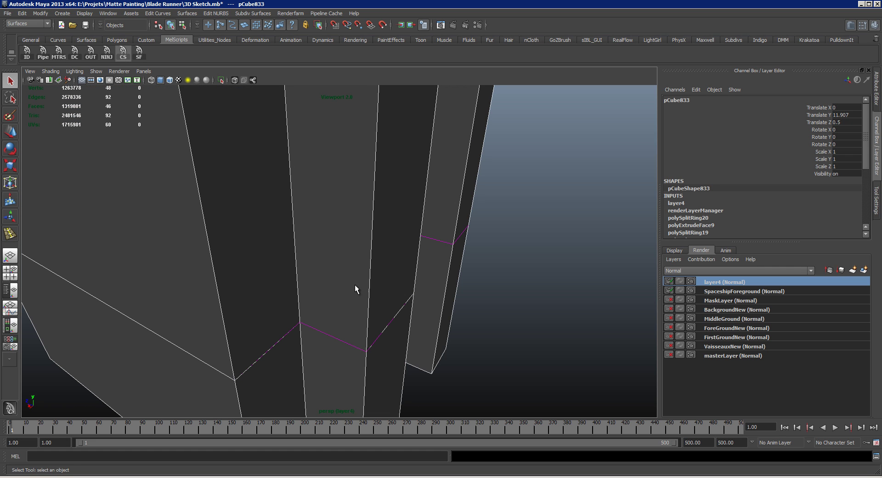
click(84, 12)
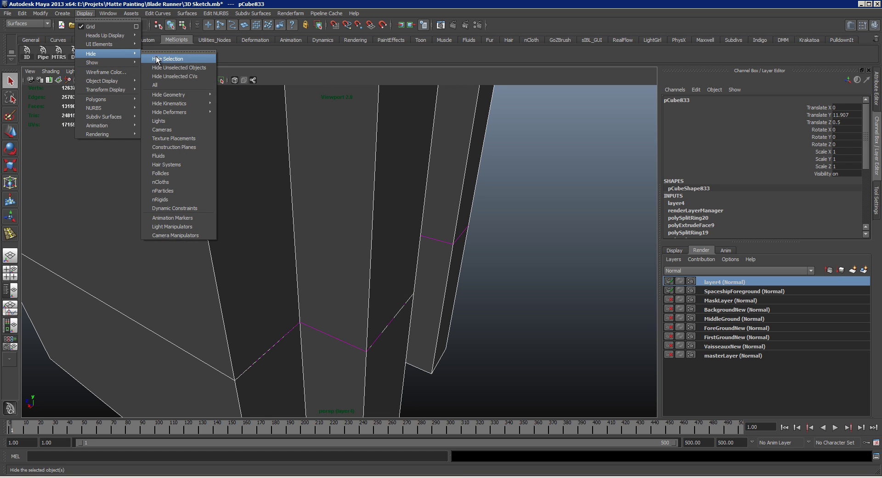
click(184, 59)
Select a single segment of the duplicated curves to check whether the segments are separate
drag(230, 187, 377, 274)
click(378, 275)
drag(428, 248, 438, 306)
drag(372, 285, 377, 244)
click(309, 246)
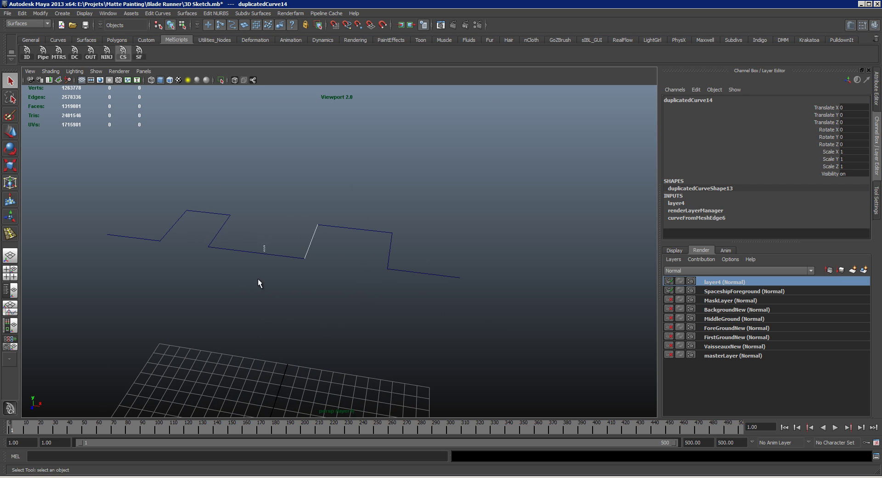
Select all the duplicated curve segments and join them with Attach Curves
drag(214, 198, 526, 322)
drag(311, 286, 291, 265)
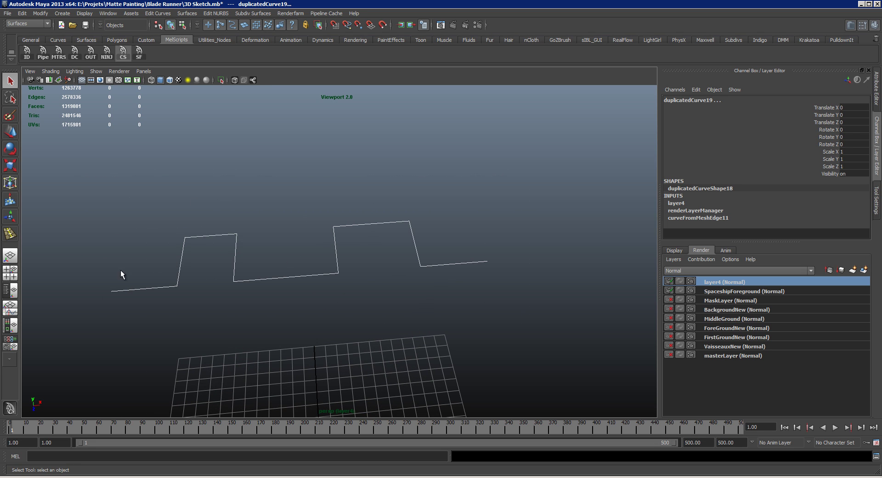
click(159, 13)
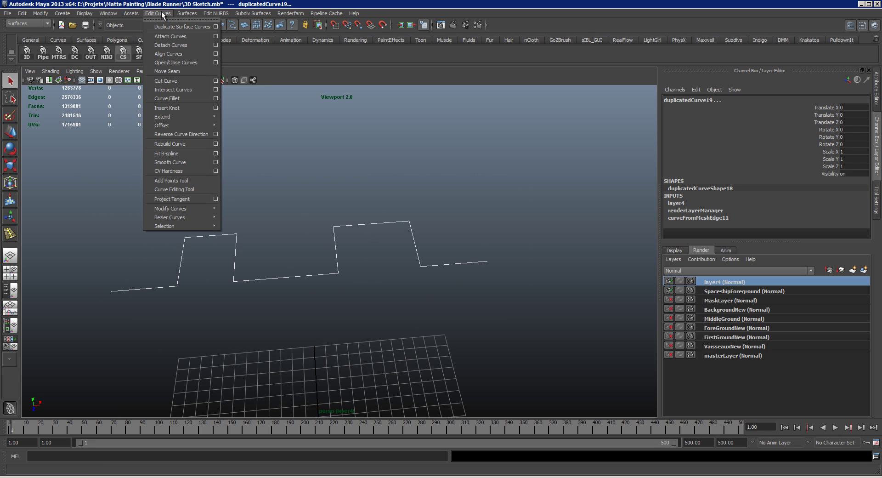
click(180, 36)
drag(257, 193, 343, 247)
click(342, 247)
click(342, 248)
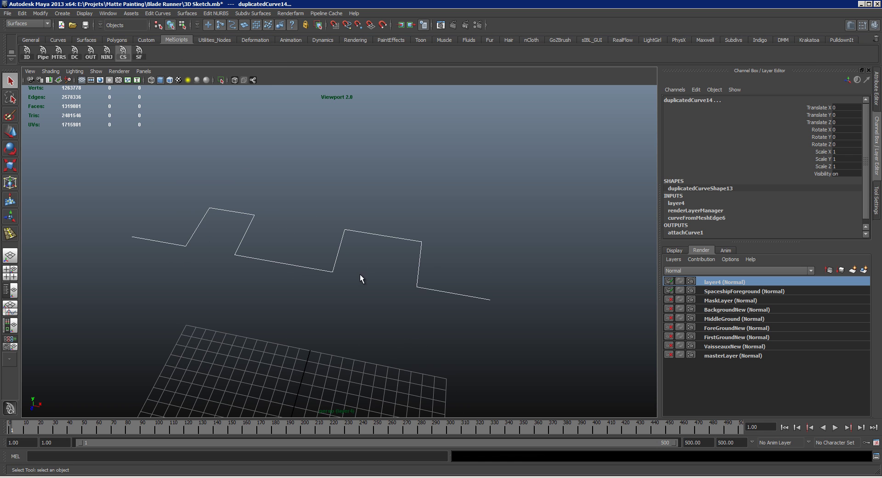
drag(360, 278, 316, 289)
drag(186, 266, 224, 237)
Show all hidden objects to bring the ribbed block back behind the curves
click(84, 13)
mouse_move(107, 63)
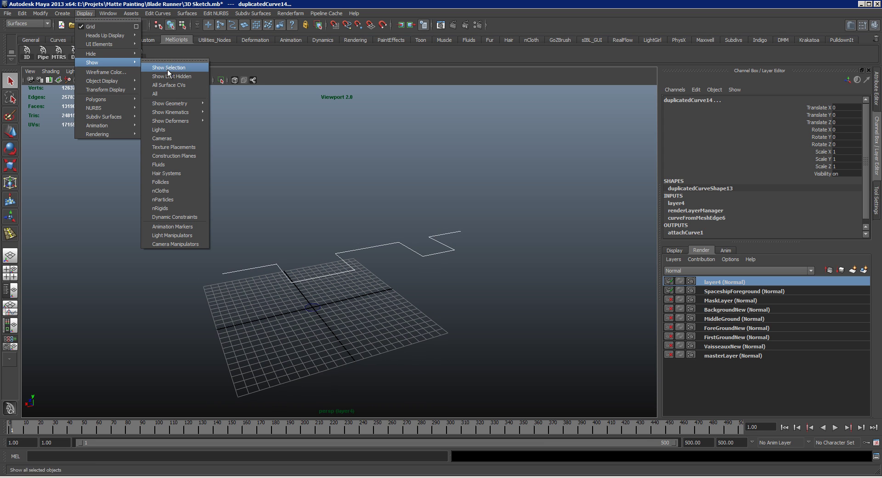
click(168, 94)
drag(298, 233, 305, 258)
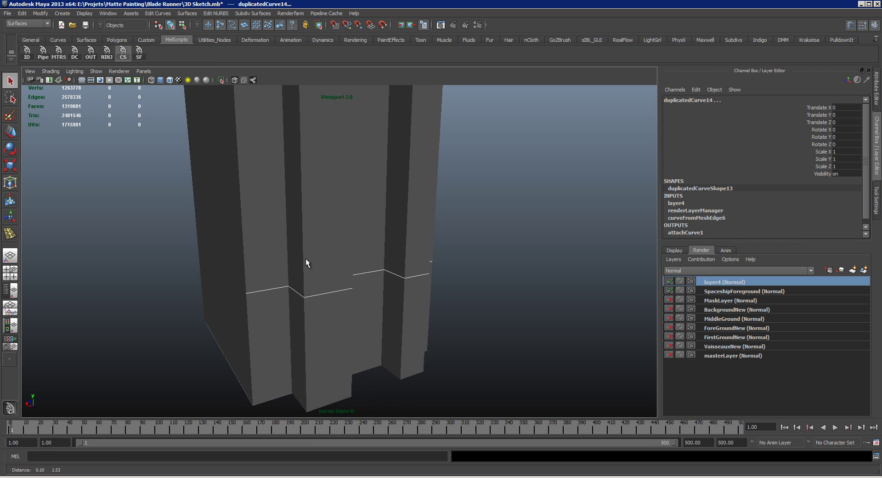
Try to generate a pipe from the attached curves with Pipe Generator
click(42, 58)
click(685, 143)
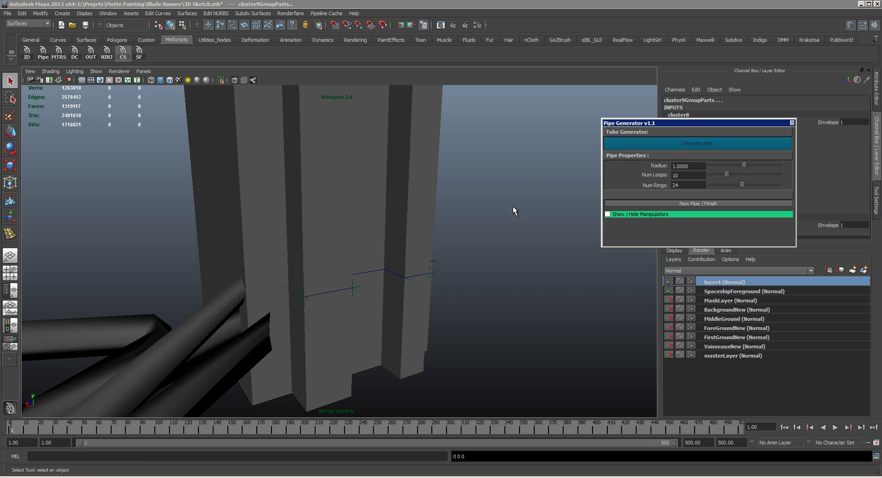
click(792, 122)
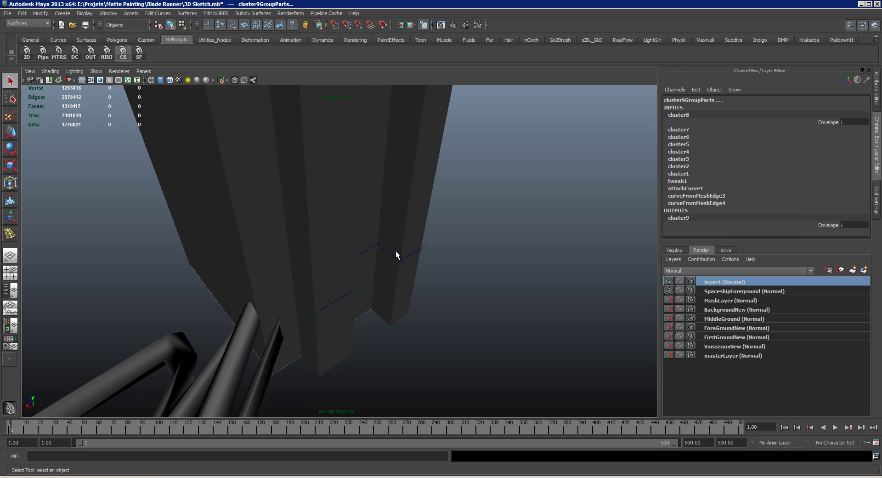
drag(205, 227, 117, 106)
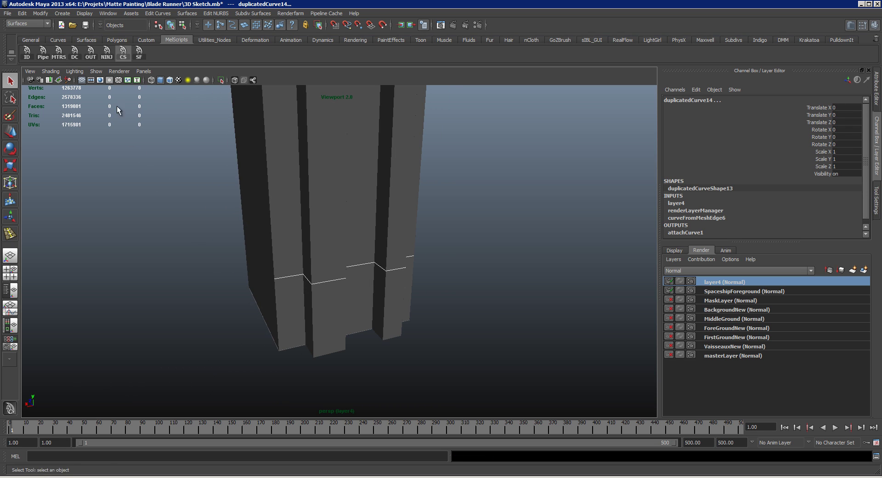
Delete the construction history of the selected attached curves
click(22, 13)
mouse_move(46, 110)
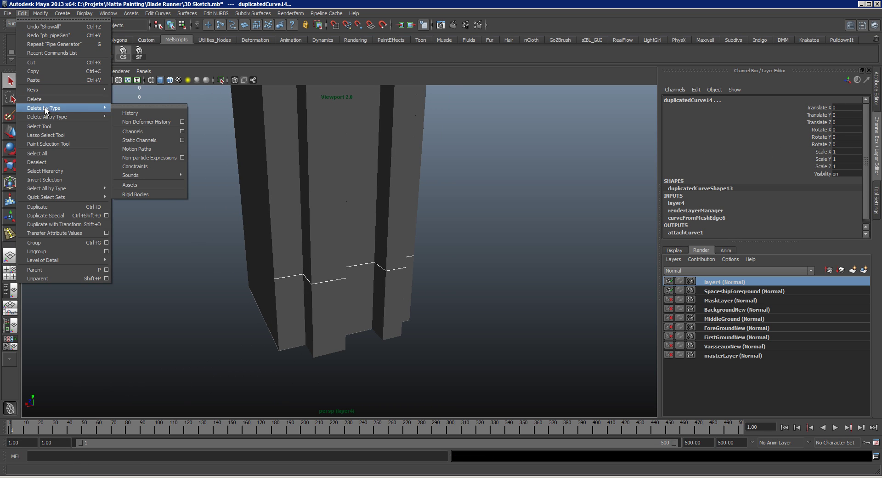
click(119, 106)
drag(137, 97, 95, 92)
click(115, 170)
click(158, 159)
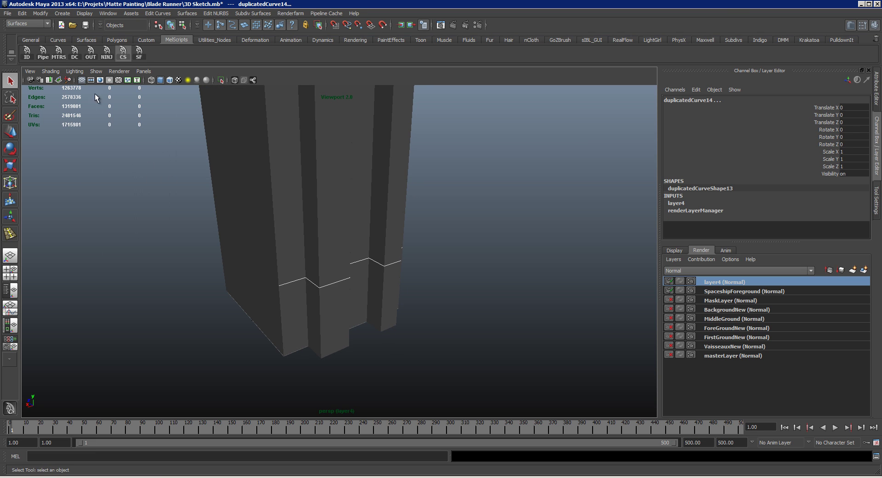
Generate pipes along the curves with Pipe Generator and reduce their radius to 0.2014
click(42, 53)
click(721, 143)
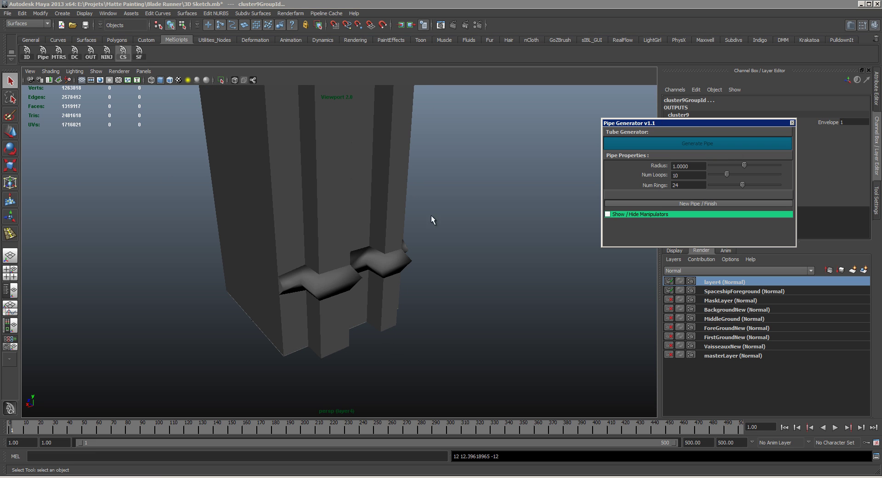
mouse_move(431, 219)
mouse_down()
mouse_move(377, 250)
mouse_move(333, 260)
mouse_move(331, 296)
mouse_move(363, 298)
mouse_move(356, 250)
mouse_move(415, 220)
mouse_up()
drag(740, 164, 718, 165)
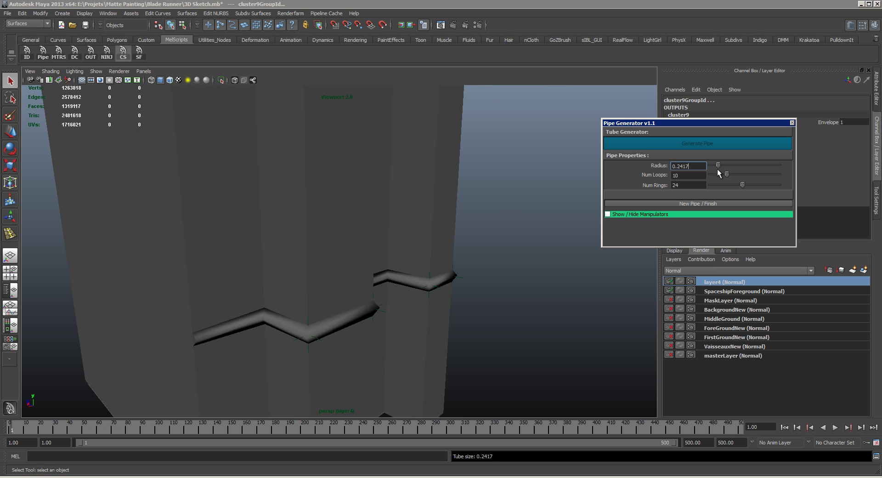
click(401, 305)
drag(401, 305, 260, 308)
Select the generated pipes on the block's facade and turn on their smooth mesh preview
click(258, 299)
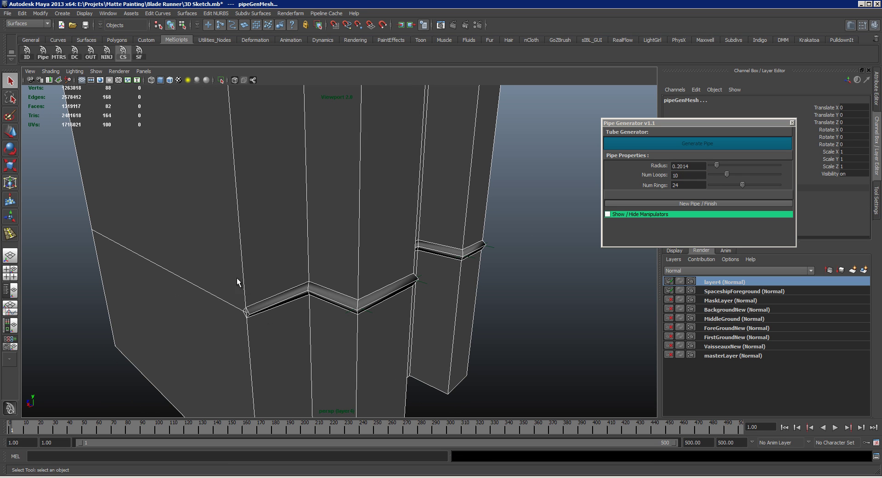
key(3)
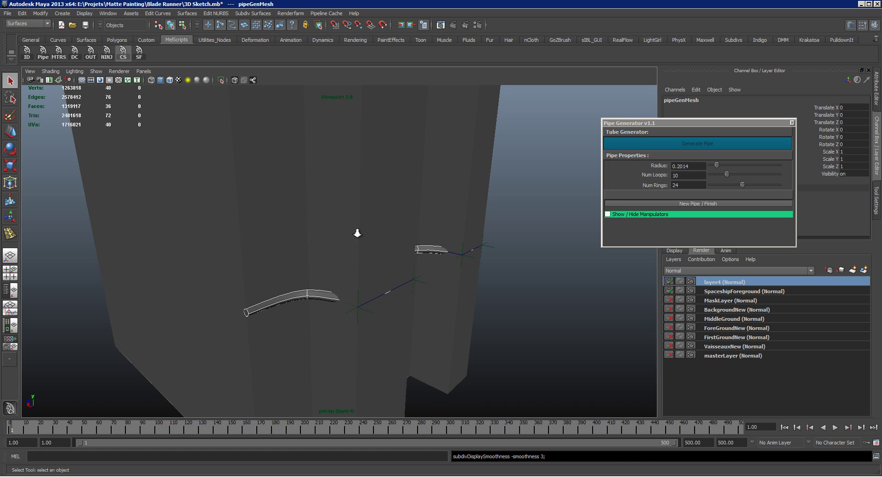
drag(356, 233, 197, 310)
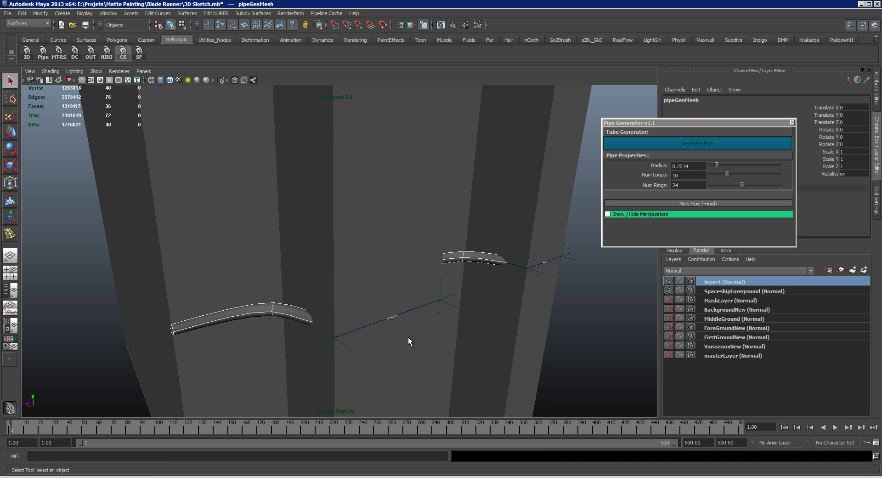
drag(409, 341, 469, 249)
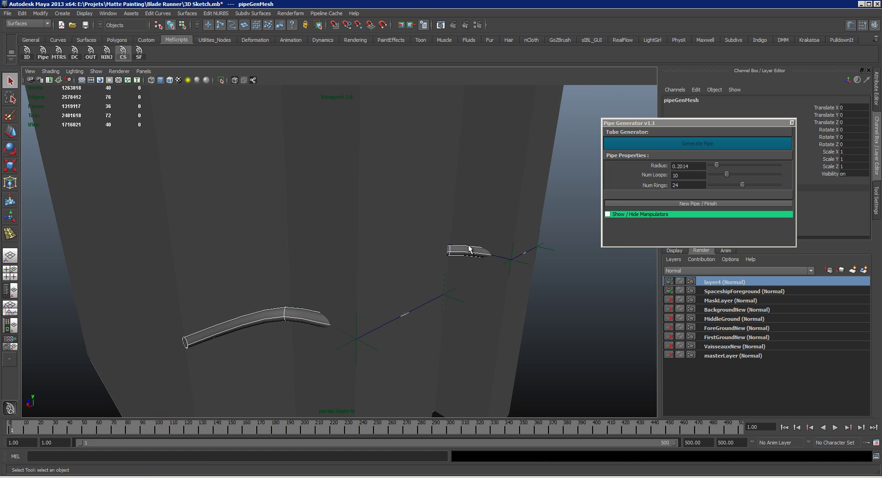
Set the pipes' Num Loops to 12 and Num Rings to 23
drag(726, 174, 741, 184)
click(742, 185)
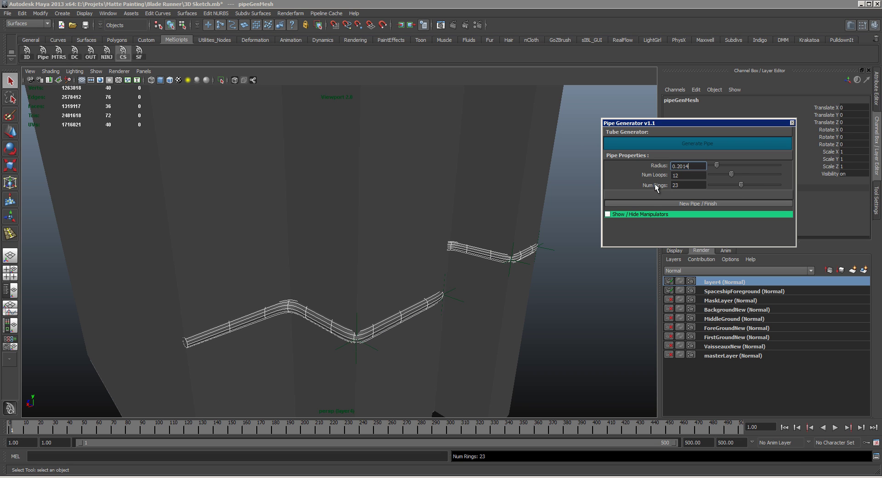
drag(372, 302, 359, 308)
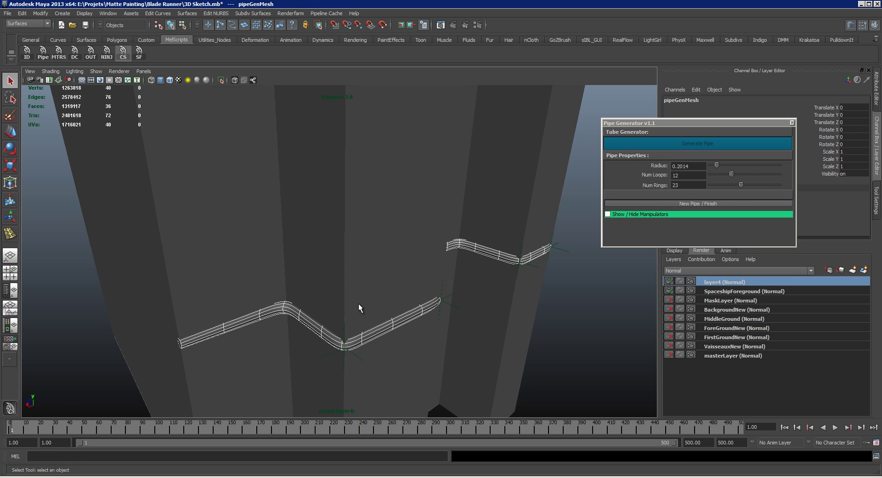
Set the pipes' Num Loops to 9 and Num Rings to 10, finish them, and close Pipe Generator
click(751, 182)
drag(752, 183, 766, 185)
drag(562, 229, 400, 345)
drag(768, 185, 724, 183)
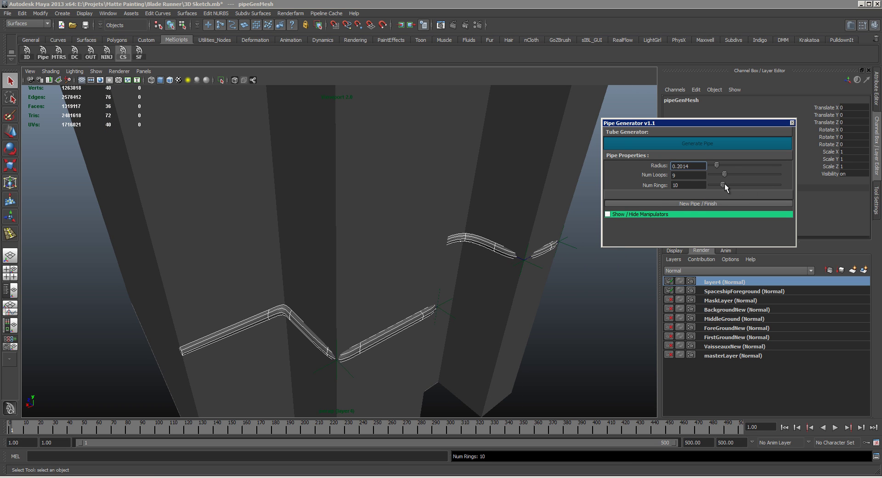
click(716, 204)
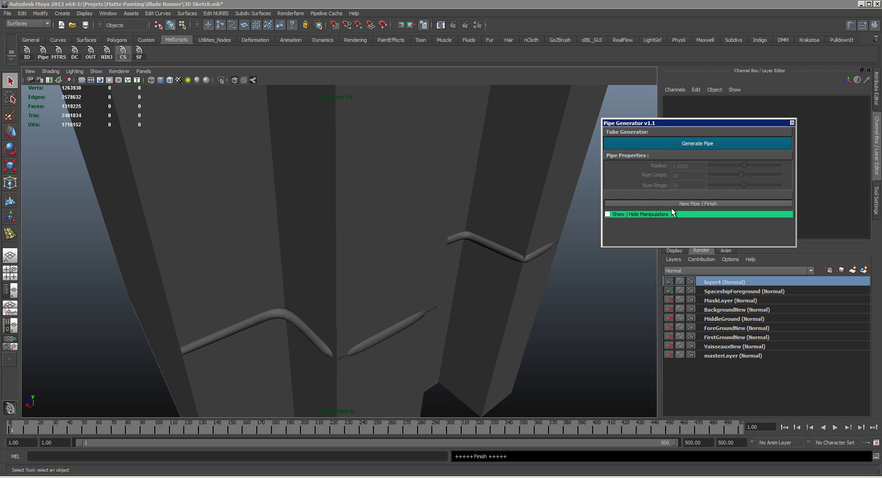
click(790, 123)
Delete the ribbed block, the generated pipes and the remaining duplicated curves from the demo layer
drag(459, 248, 417, 213)
click(403, 292)
key(ctrl+1)
scroll(356, 289, up, 4)
key(y)
key(q)
click(431, 272)
click(369, 237)
key(Delete)
drag(309, 210, 492, 317)
key(Delete)
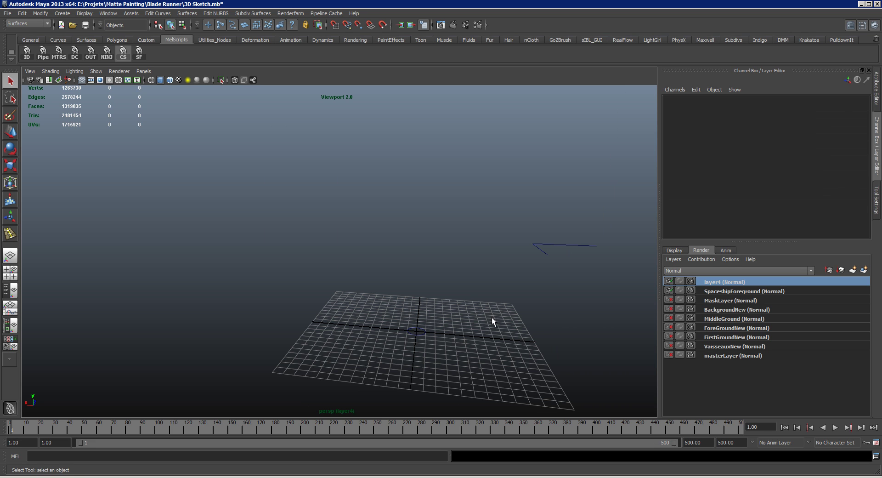
drag(305, 189, 627, 385)
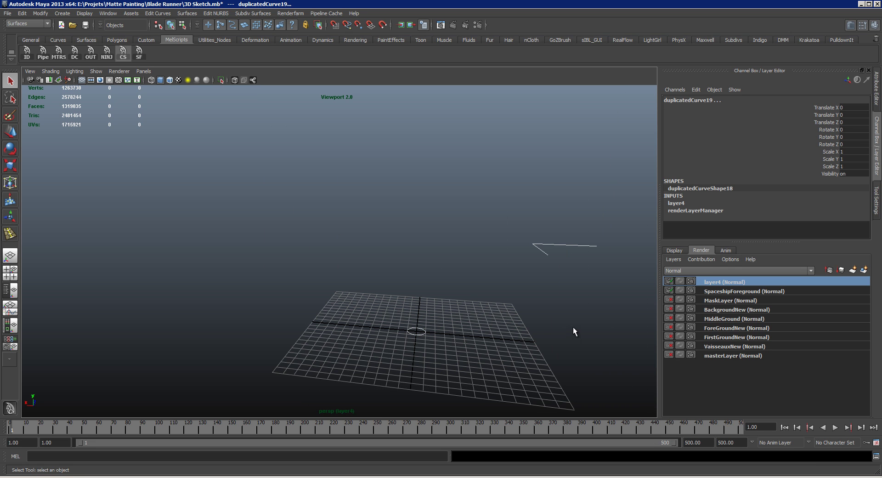
key(Delete)
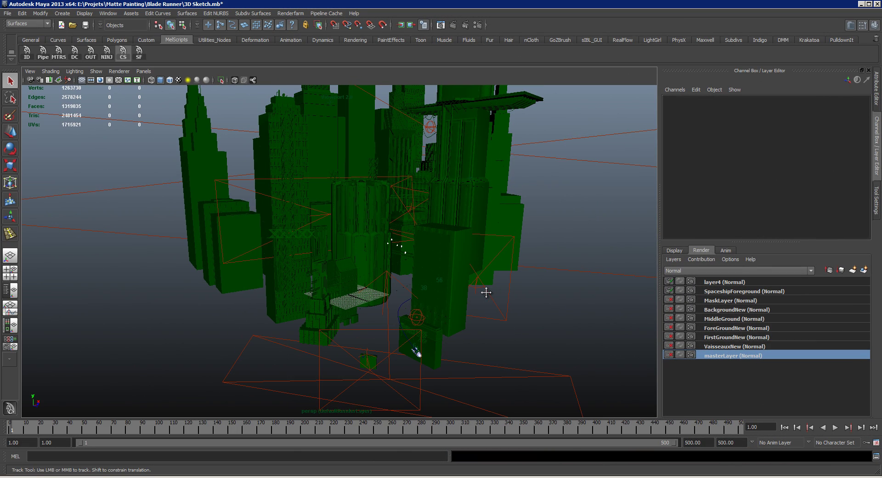
Examine the city scene in masterLayer and make FirstGroundNew the active render layer
drag(486, 293, 464, 324)
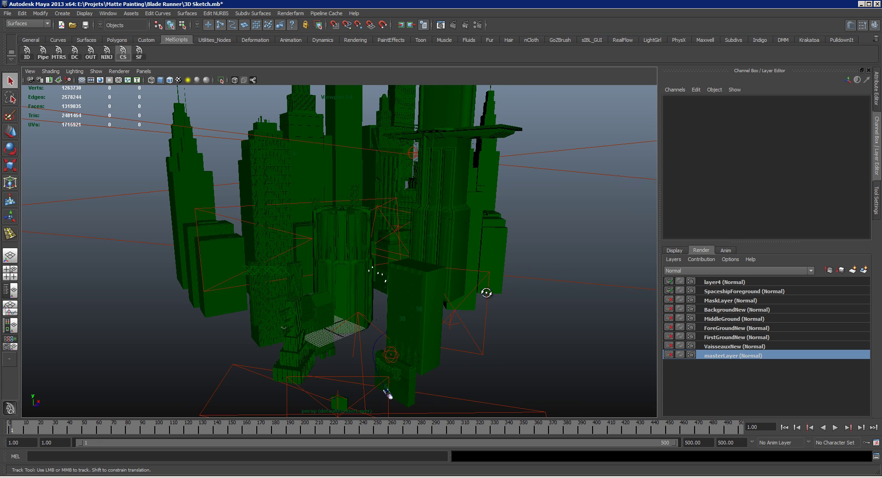
drag(486, 292, 460, 299)
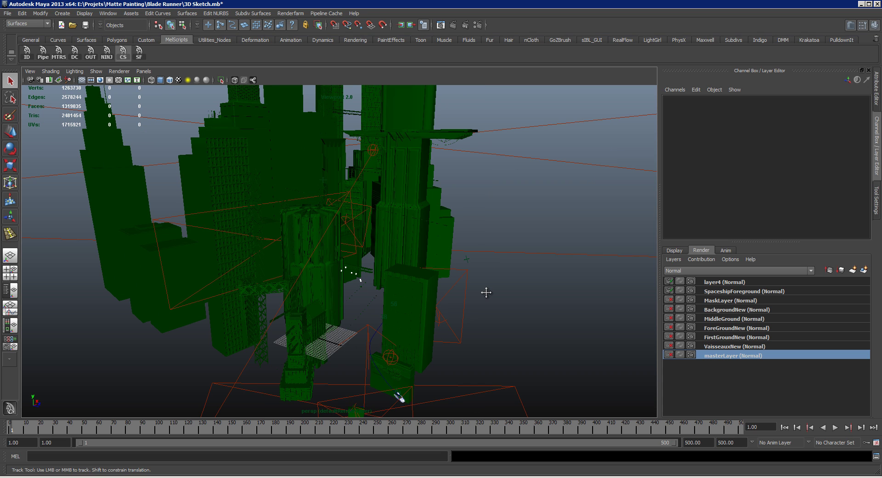
mouse_move(486, 292)
mouse_down()
mouse_move(462, 307)
mouse_move(453, 289)
mouse_move(486, 291)
mouse_up()
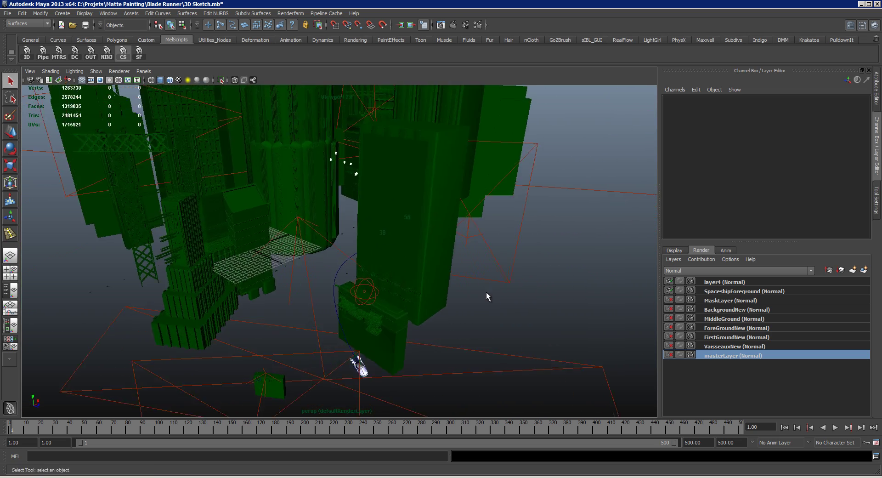
scroll(486, 291, down, 3)
key(Up)
key(Up)
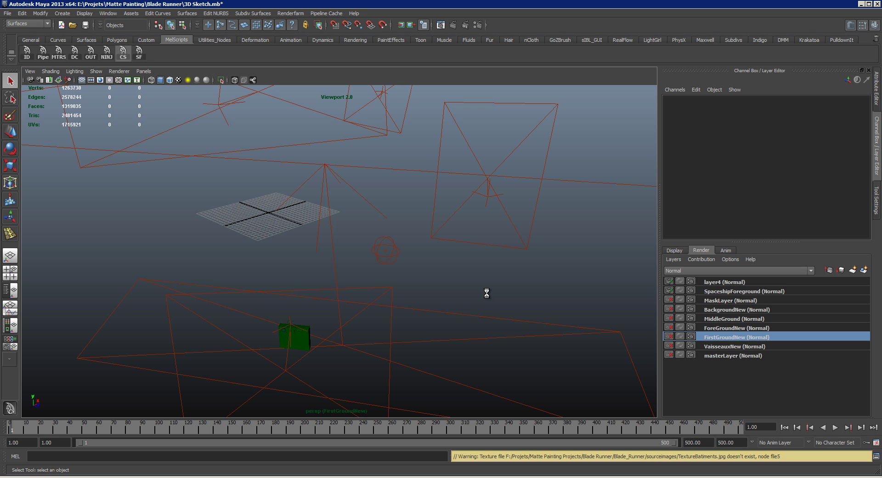
key(Down)
key(Down)
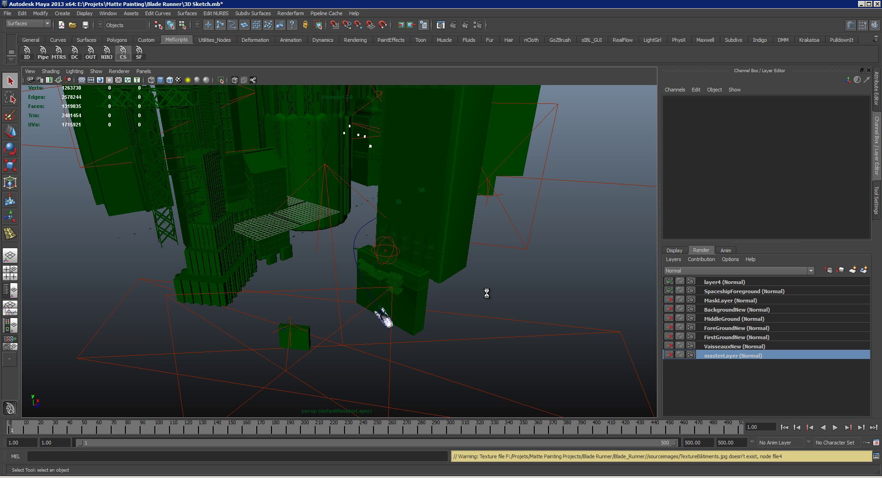
key(Up)
drag(486, 292, 486, 293)
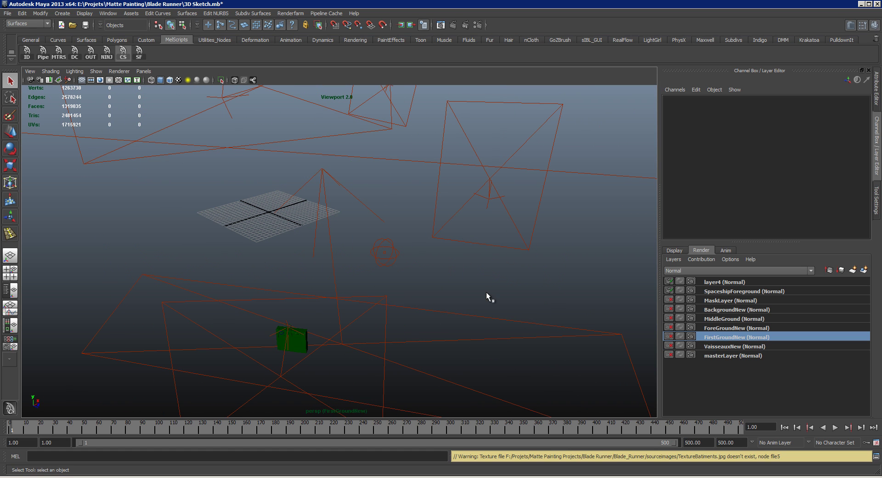
Examine the geometry in FirstGroundNew, ForeGroundNew and BackgroundNew by making each render layer active in turn
drag(486, 293, 486, 293)
scroll(487, 293, up, 5)
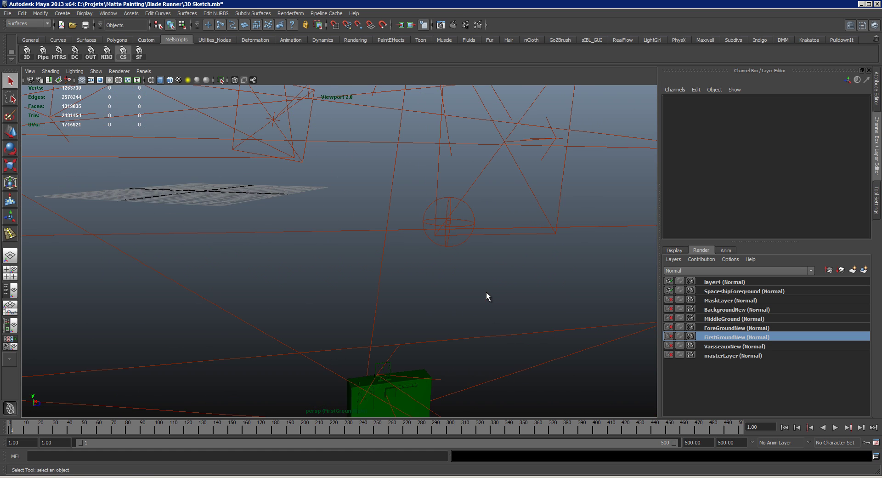
key(f)
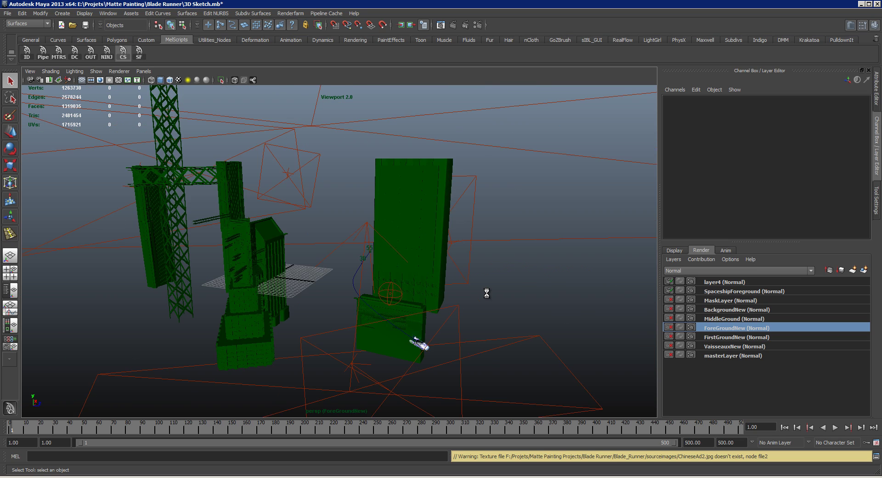
scroll(487, 296, up, 3)
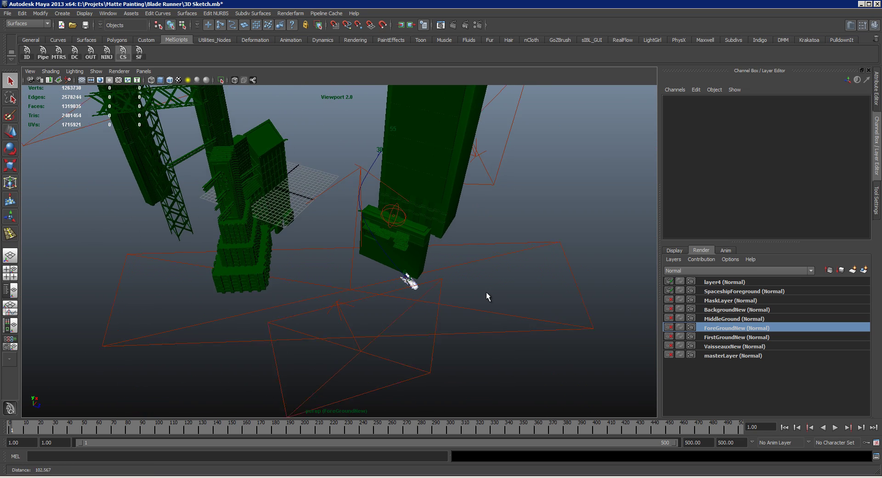
scroll(488, 296, down, 2)
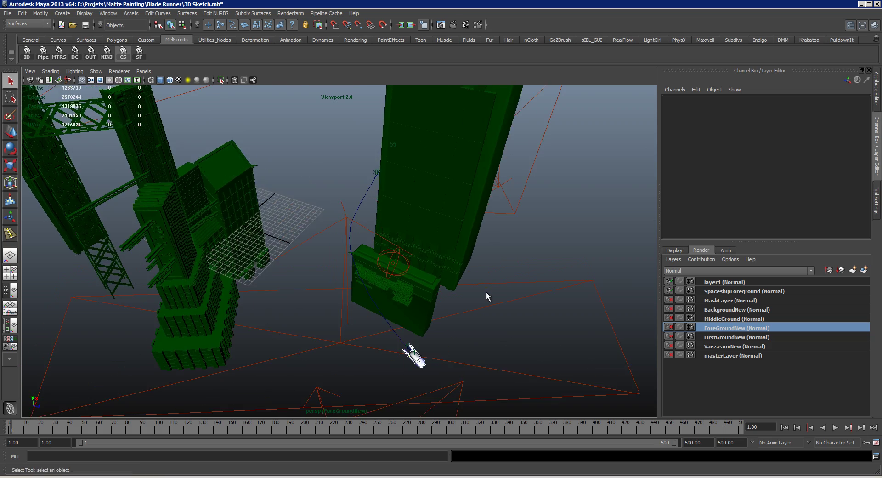
drag(487, 293, 488, 296)
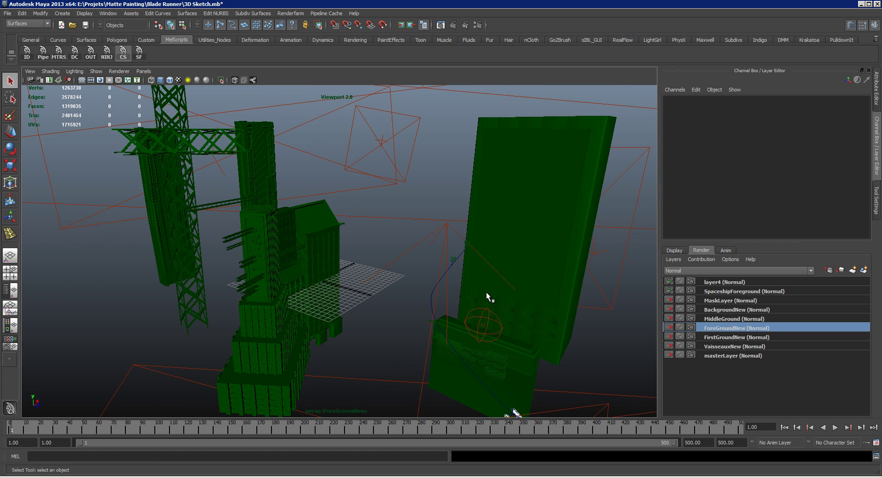
key(ctrl+z)
drag(486, 292, 489, 297)
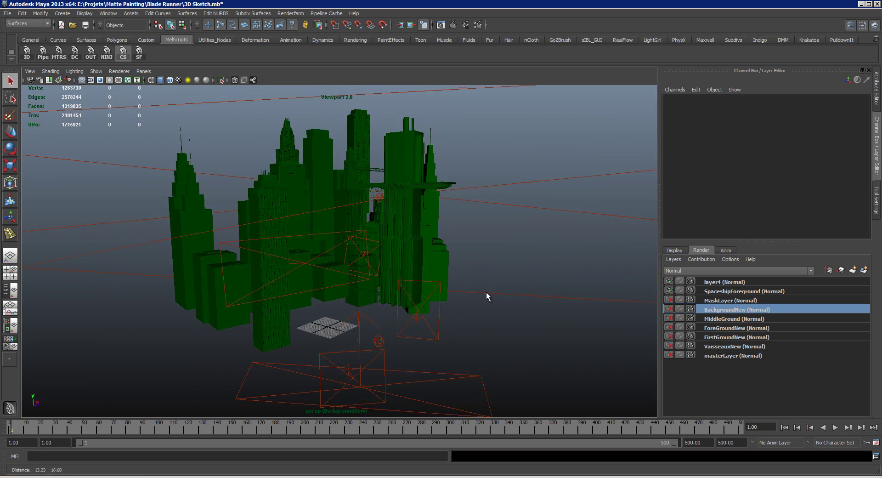
Switch to ProjComp.psd in Photoshop, hide everything from 16/9 down to ForeGround, and show the ForeGround and FirstGround groups again one by one
key(alt+Tab)
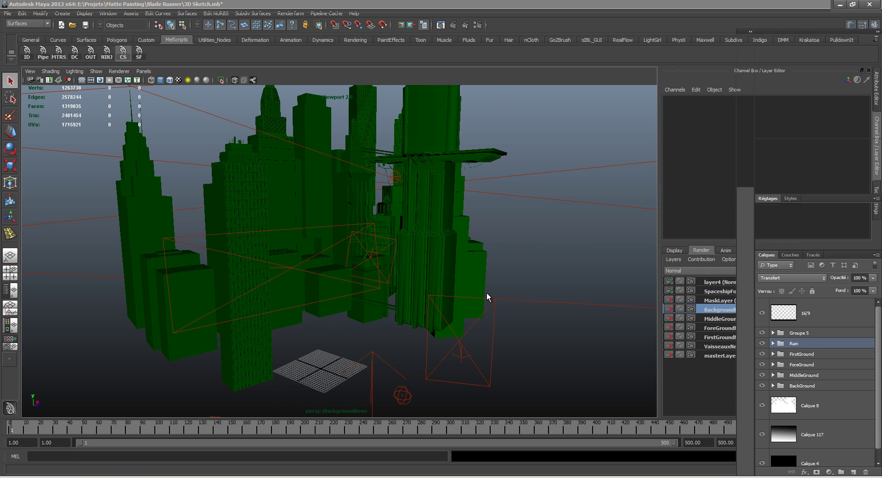
drag(487, 292, 487, 293)
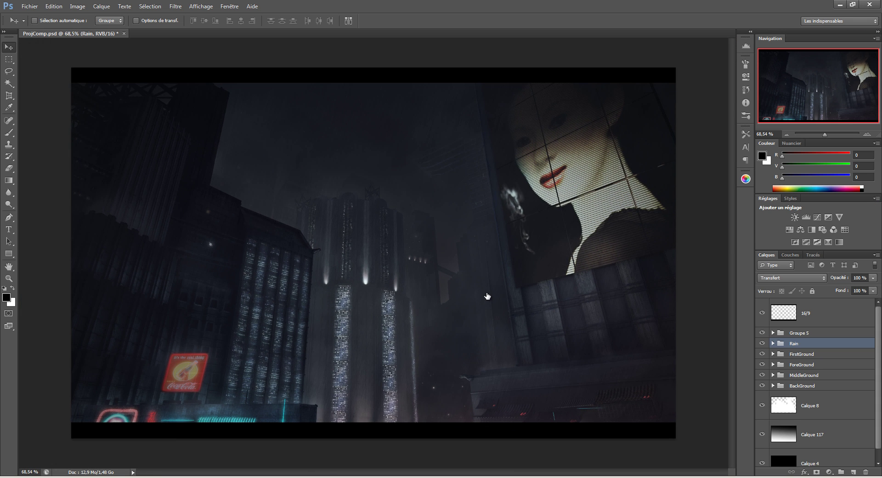
drag(762, 312, 762, 374)
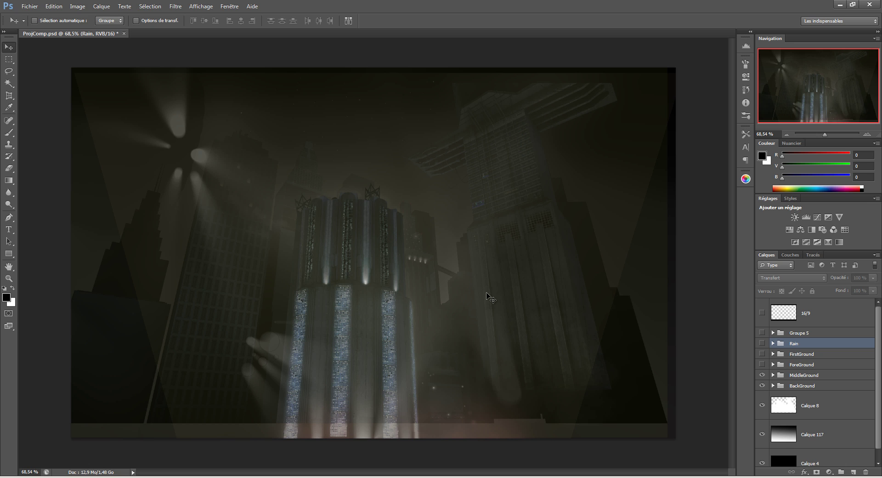
click(763, 364)
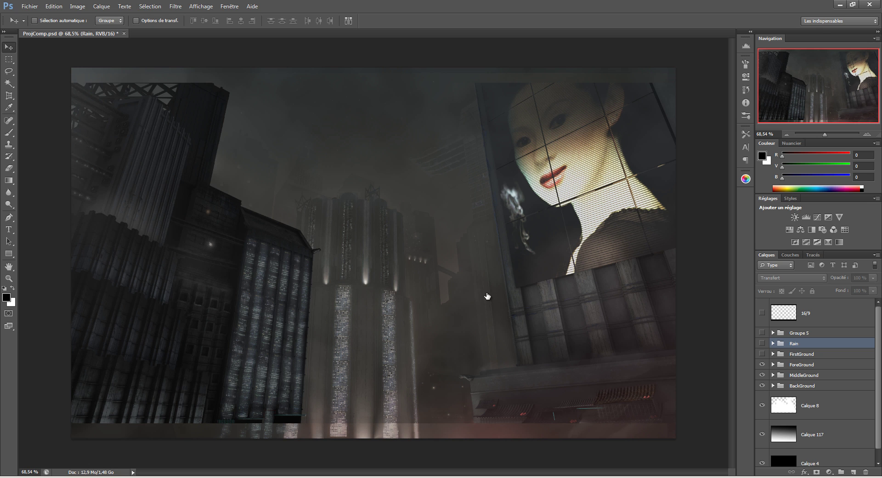
click(762, 353)
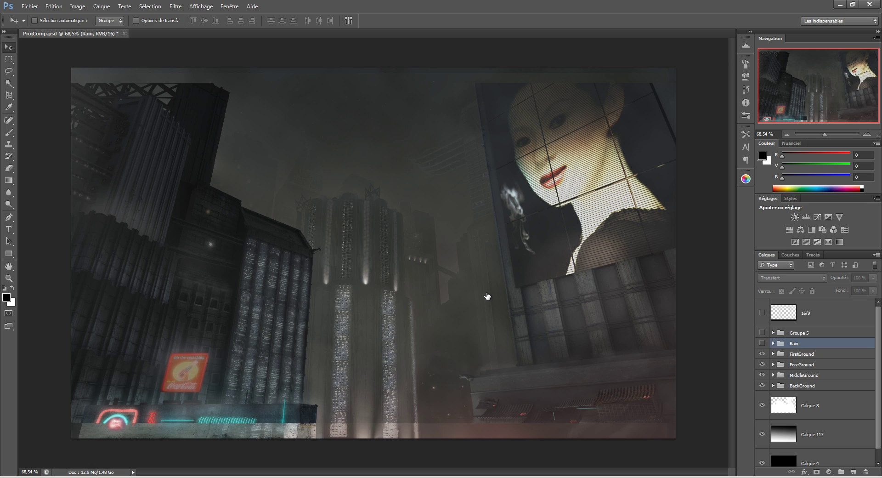
View the BackGround group without the nearer groups, restore them together with Rain, and inspect the rain effect up close
drag(763, 353, 762, 375)
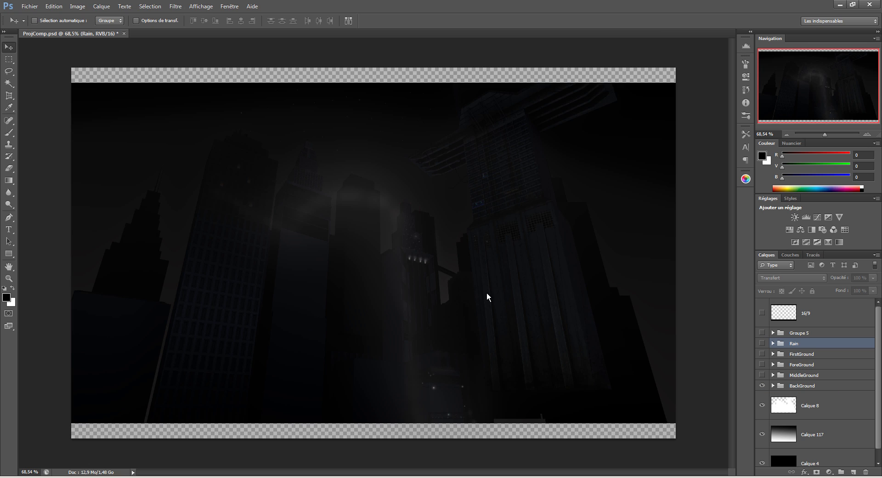
key(ctrl+z)
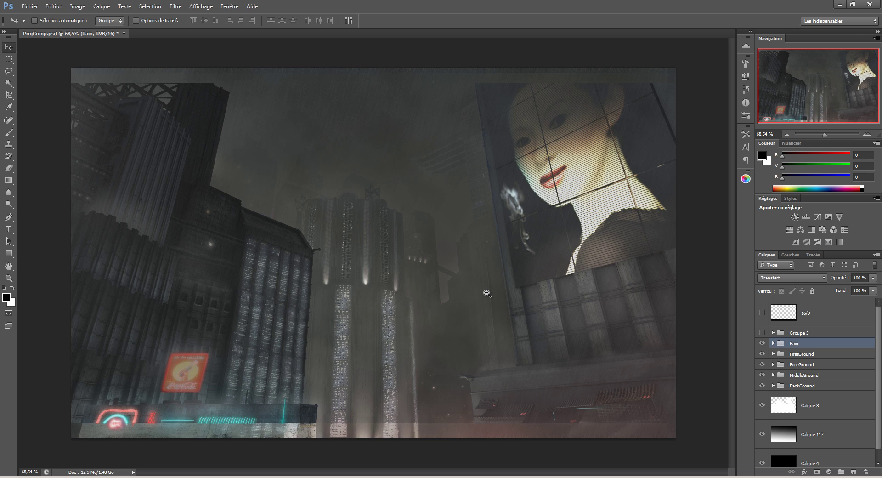
scroll(487, 294, up, 5)
scroll(487, 294, up, 1)
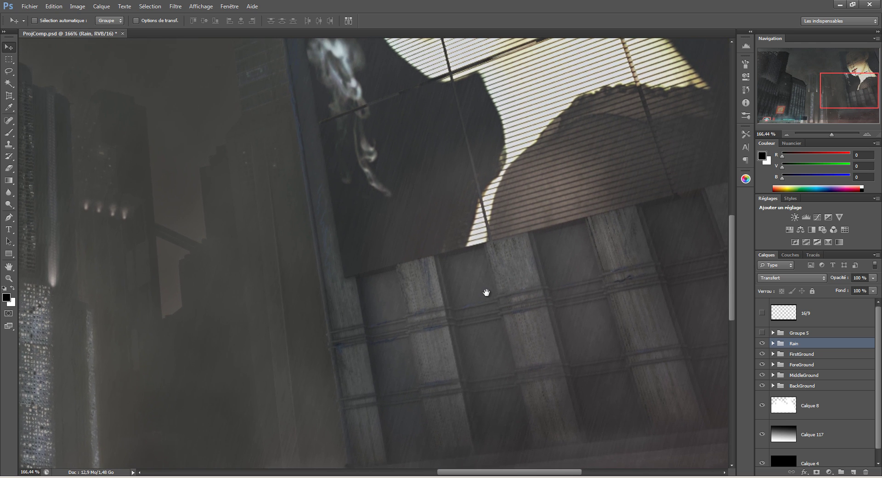
scroll(487, 294, down, 5)
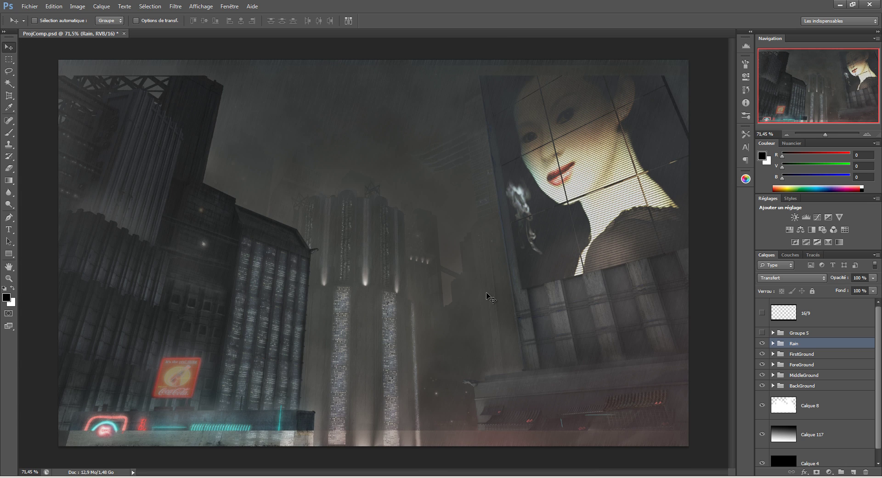
key(space)
Hide the Rain, FirstGround, ForeGround and MiddleGround groups to inspect the background tower's details, and make the four groups visible again
drag(762, 343, 762, 375)
scroll(487, 297, up, 5)
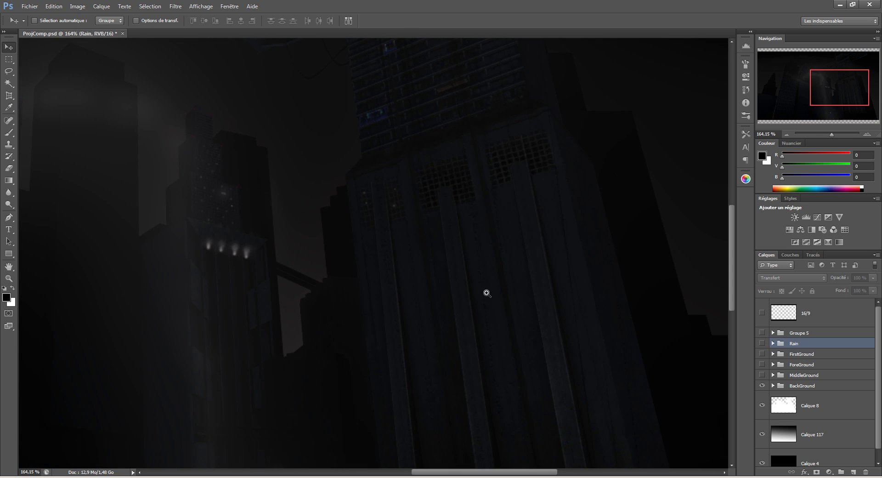
scroll(490, 298, up, 3)
scroll(491, 298, down, 3)
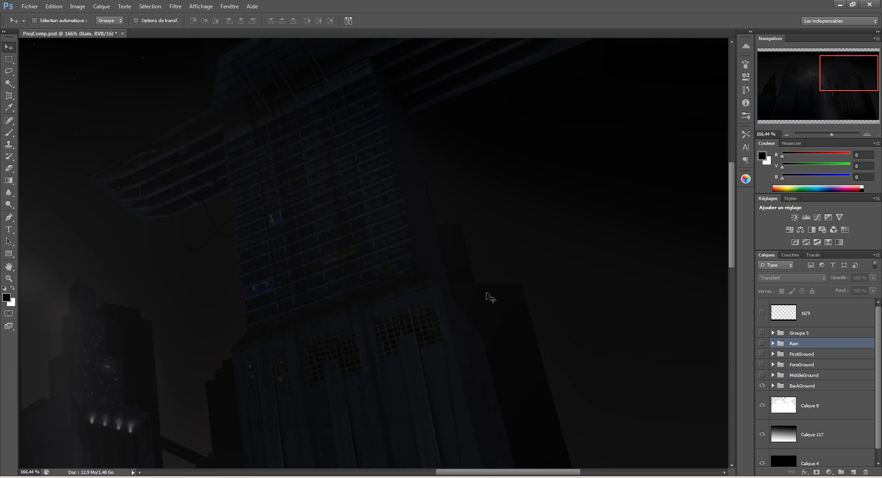
scroll(490, 297, down, 5)
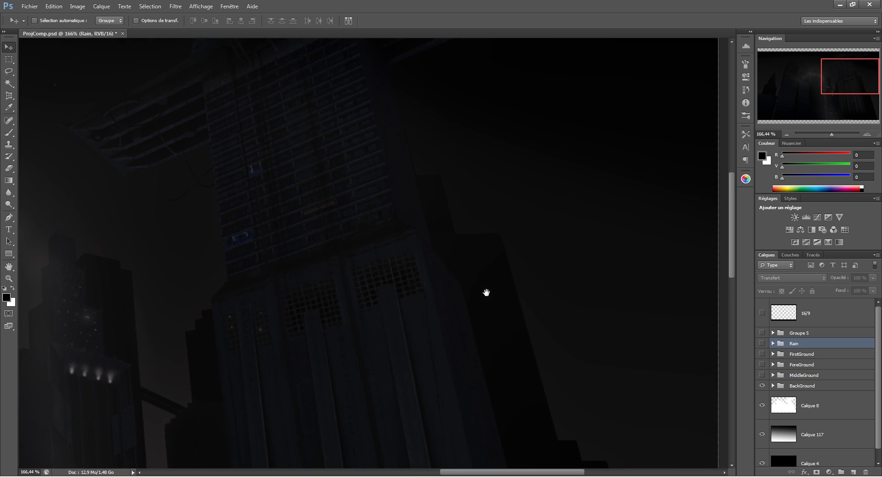
drag(763, 343, 763, 375)
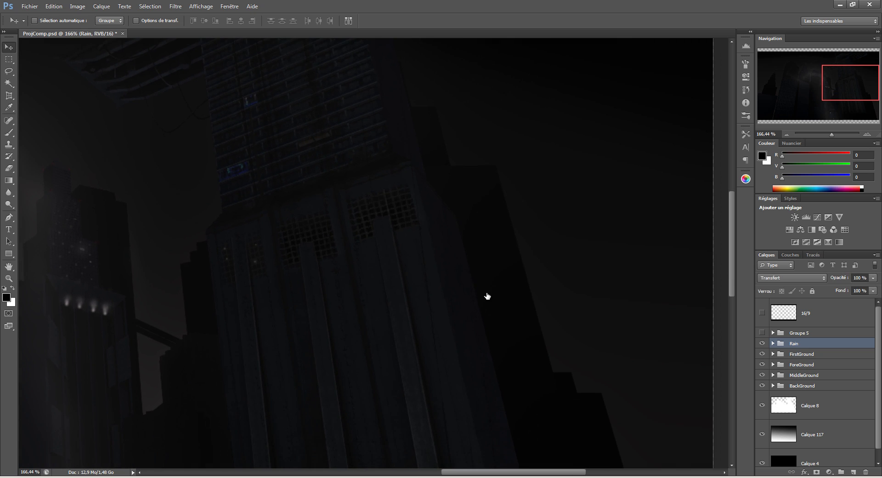
scroll(488, 295, down, 8)
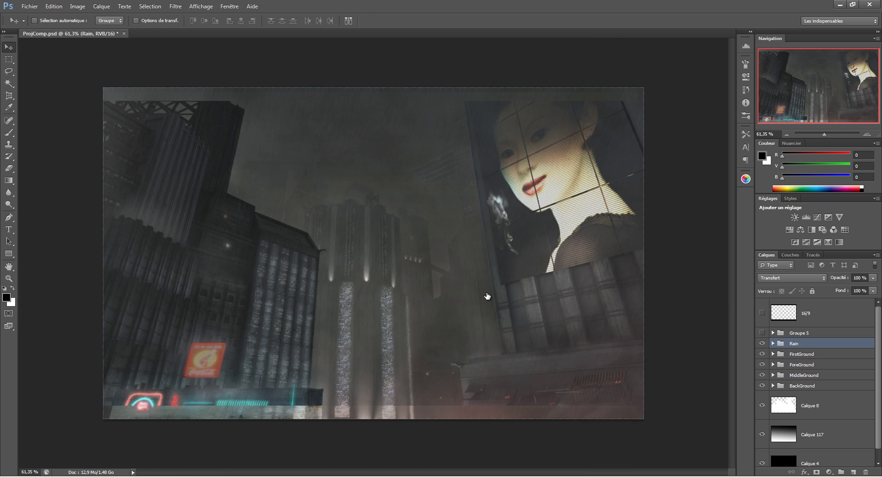
Isolate the BackGround group again for a close look at its tower, and return to the full composite with all four groups shown
drag(763, 343, 762, 365)
scroll(488, 296, up, 7)
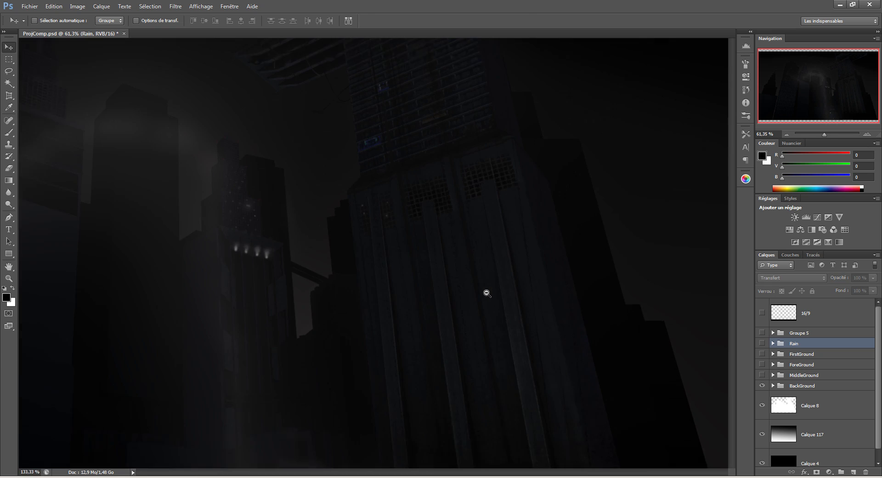
drag(523, 279, 491, 297)
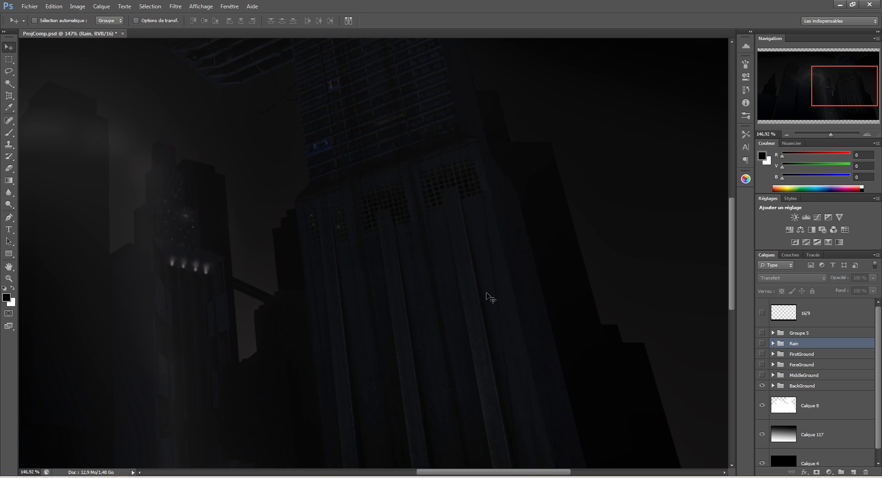
scroll(489, 297, down, 3)
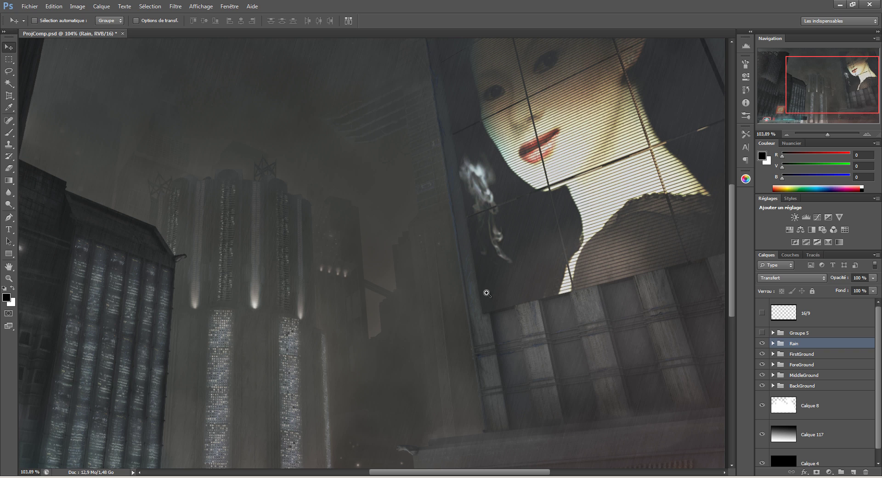
scroll(486, 294, down, 2)
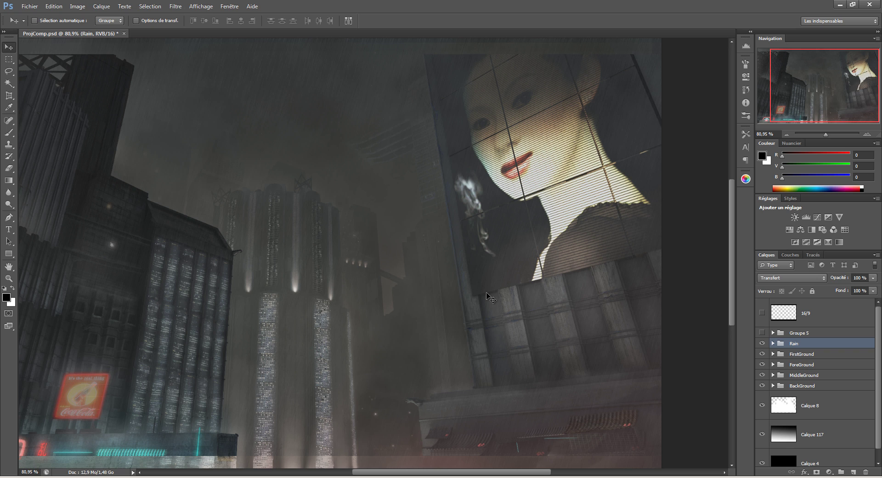
scroll(488, 294, down, 1)
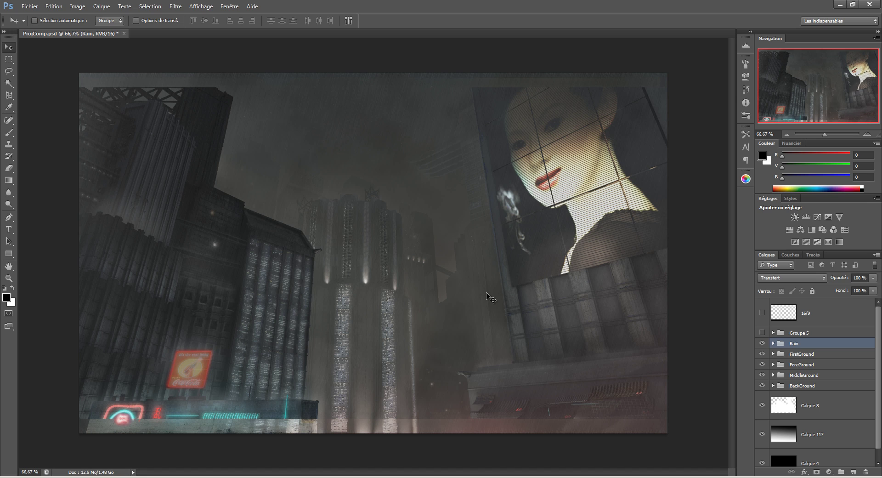
Hide the groups from Rain to MiddleGround, expand the BackGround group, look through its texture and adjustment layers, and collapse it
drag(762, 343, 762, 375)
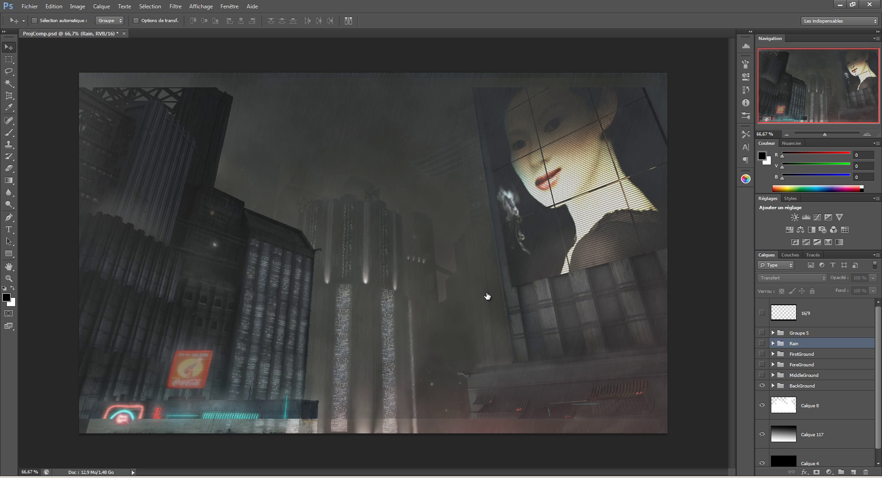
click(773, 385)
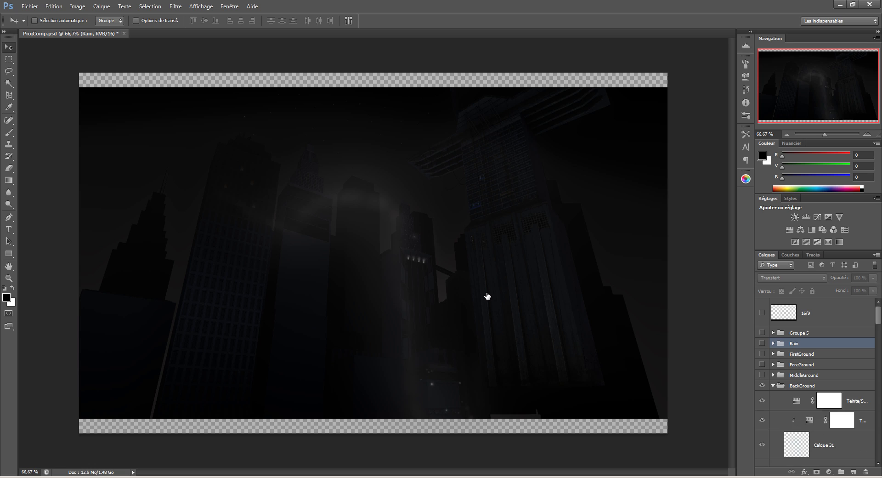
scroll(815, 381, down, 10)
scroll(816, 381, down, 6)
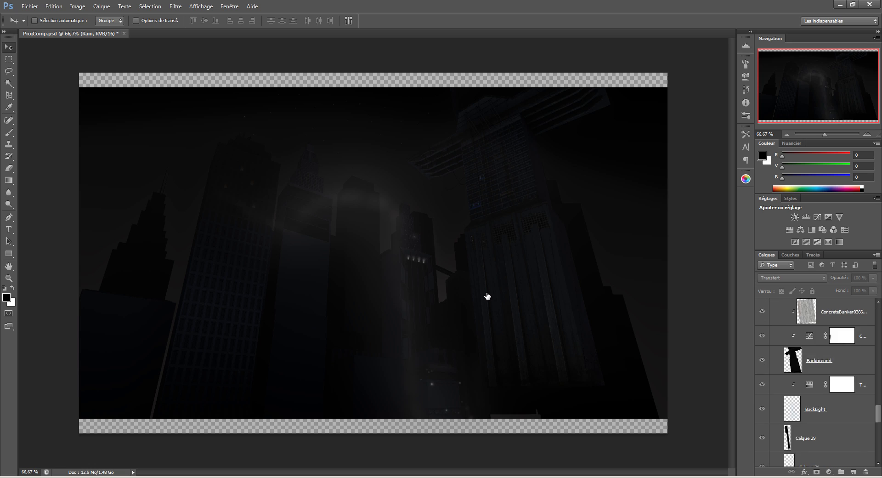
scroll(815, 381, up, 8)
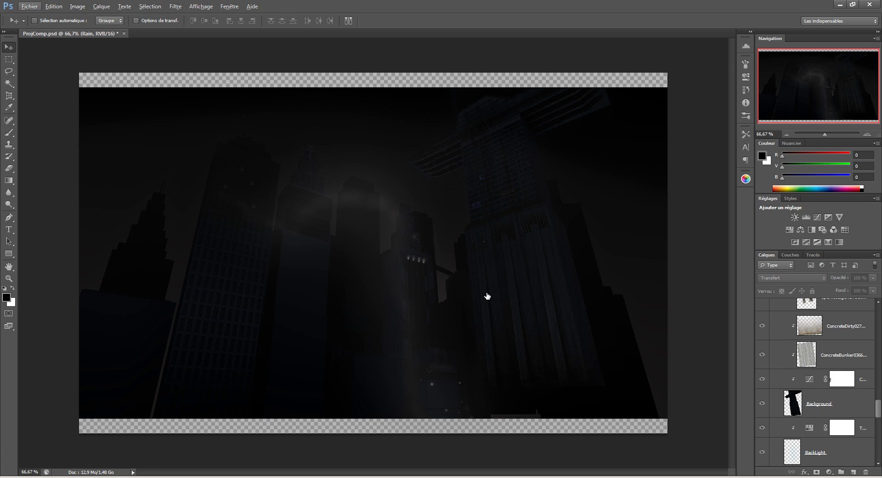
scroll(815, 381, up, 6)
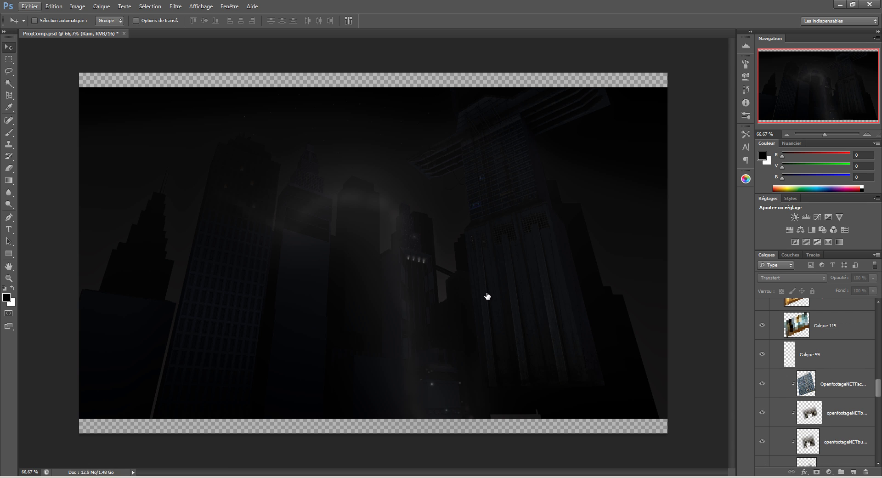
scroll(815, 381, up, 10)
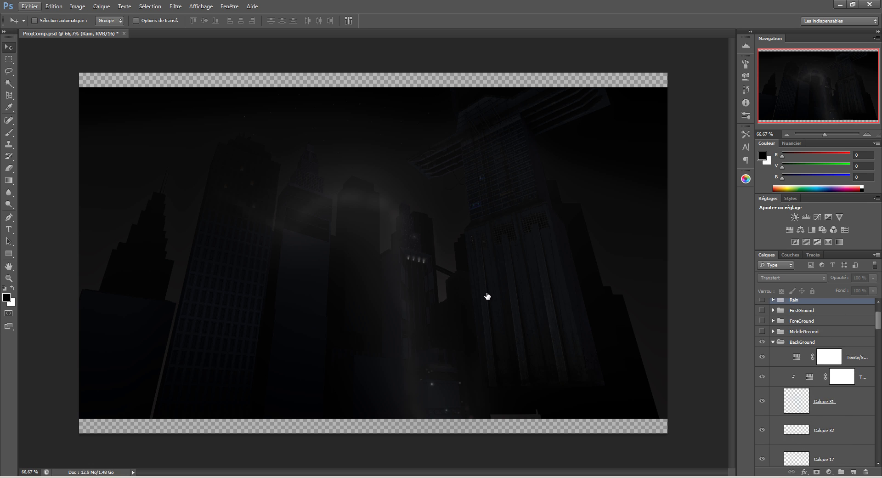
scroll(816, 381, up, 3)
click(773, 386)
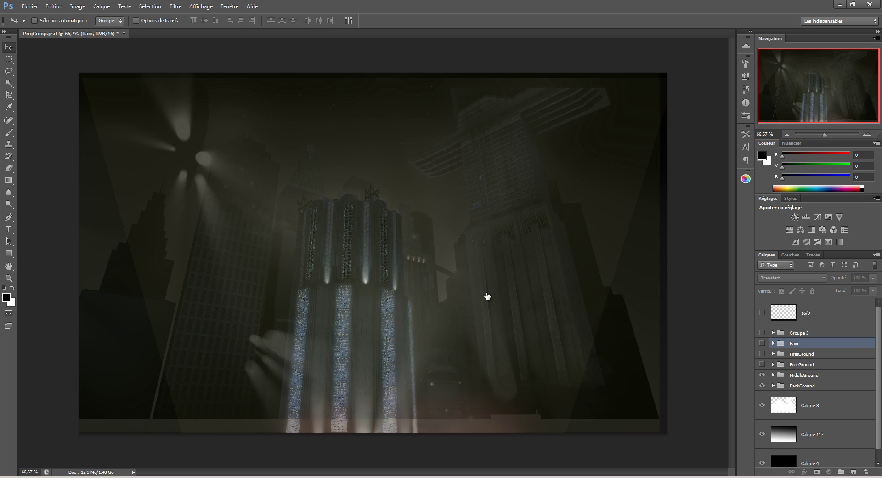
With the MiddleGround group shown, expand it to view its layers over the background, and collapse it again
click(773, 375)
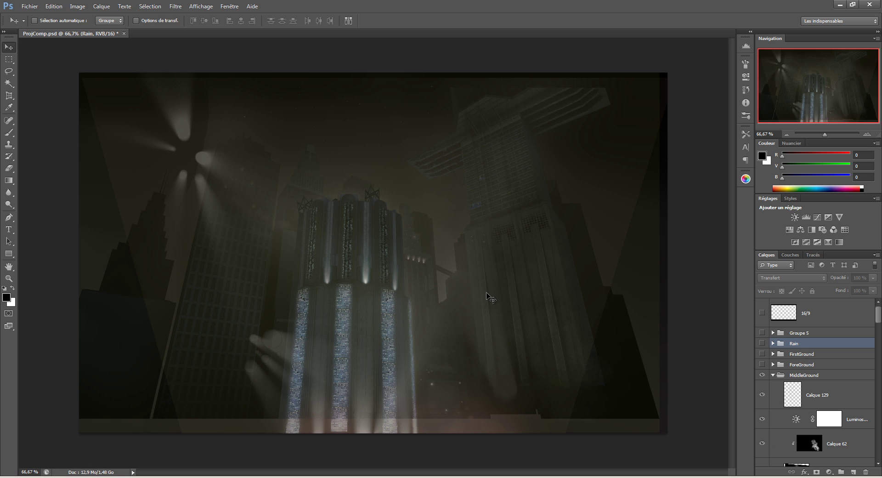
drag(487, 293, 487, 293)
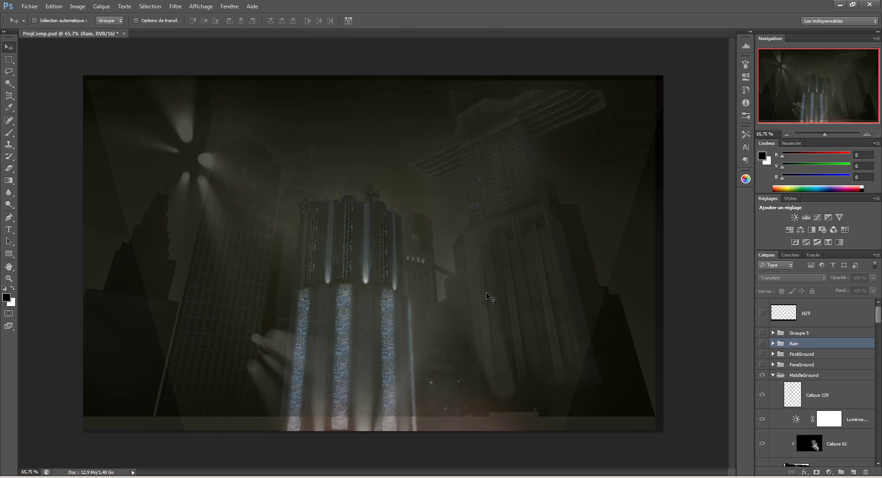
click(773, 375)
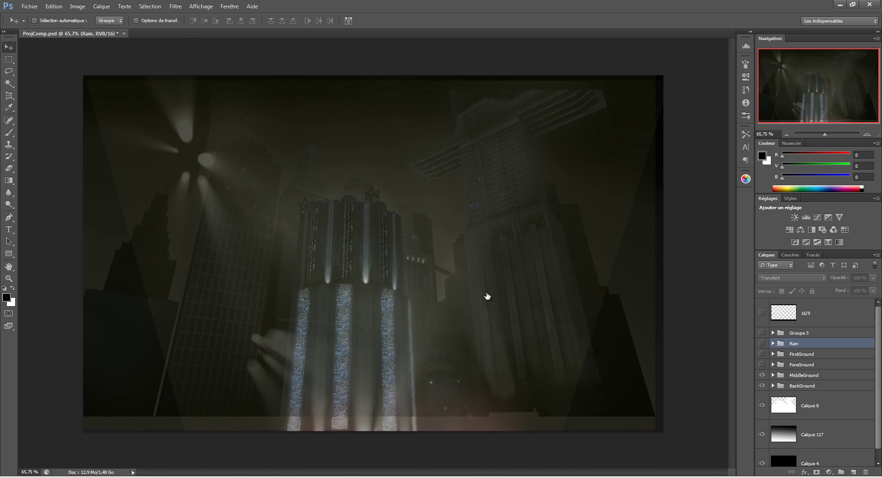
Step back through the history until the Rain, FirstGround and ForeGround groups are shown again in the composite
key(alt+bracketleft)
key(alt+bracketleft)
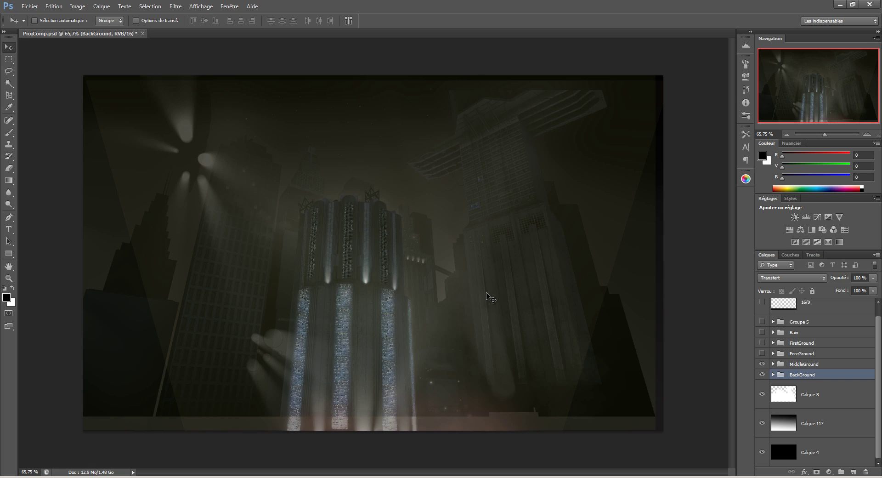
key(ctrl+alt+z)
key(ctrl+alt+z)
key(ctrl+alt+z)
key(ctrl+alt+z)
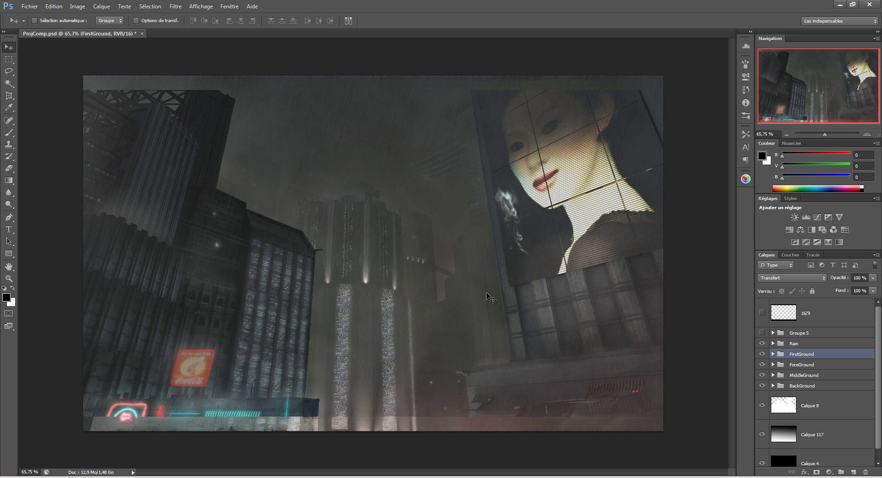
Add an empty layer directly above the MiddleGround group and activate the Brush tool
scroll(487, 294, up, 3)
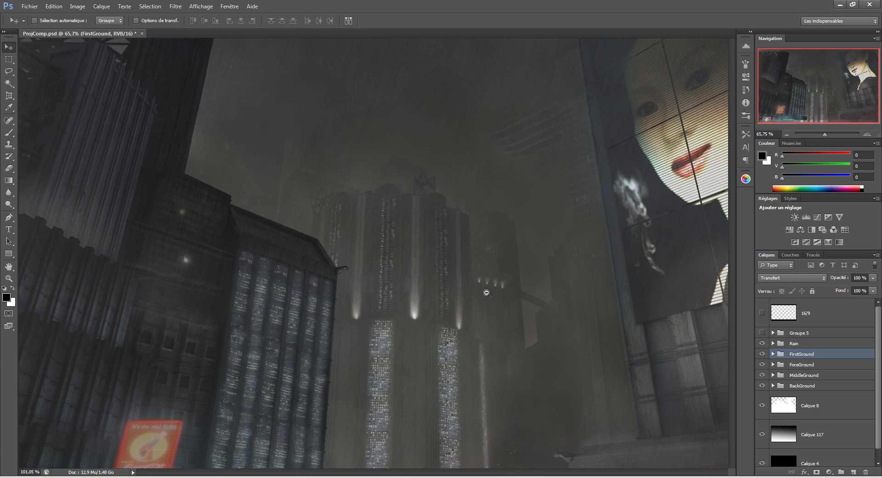
scroll(486, 293, up, 1)
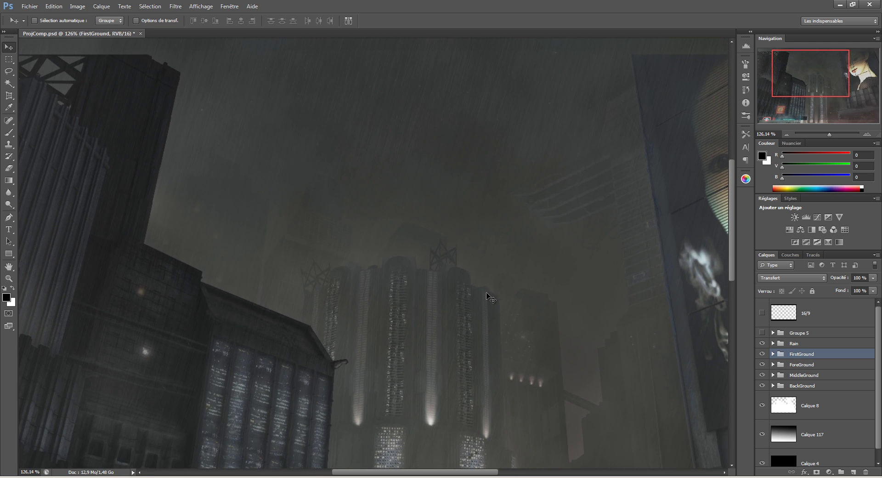
scroll(486, 293, down, 1)
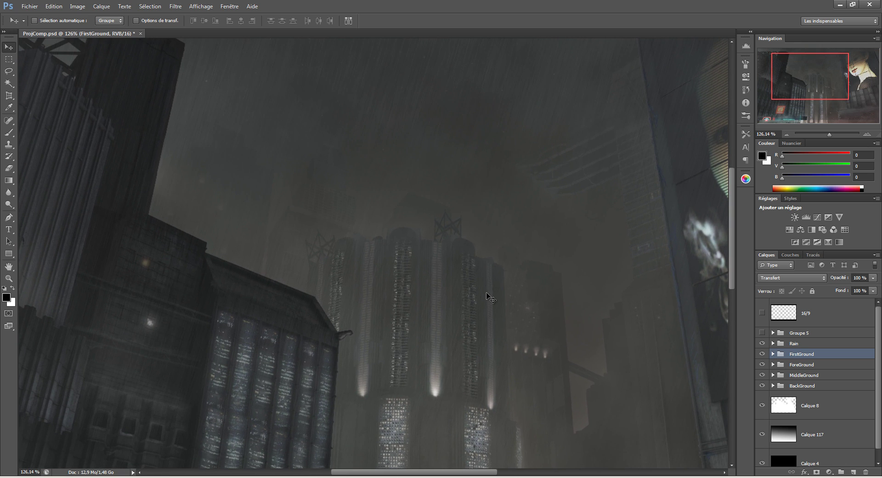
scroll(487, 296, left, 2)
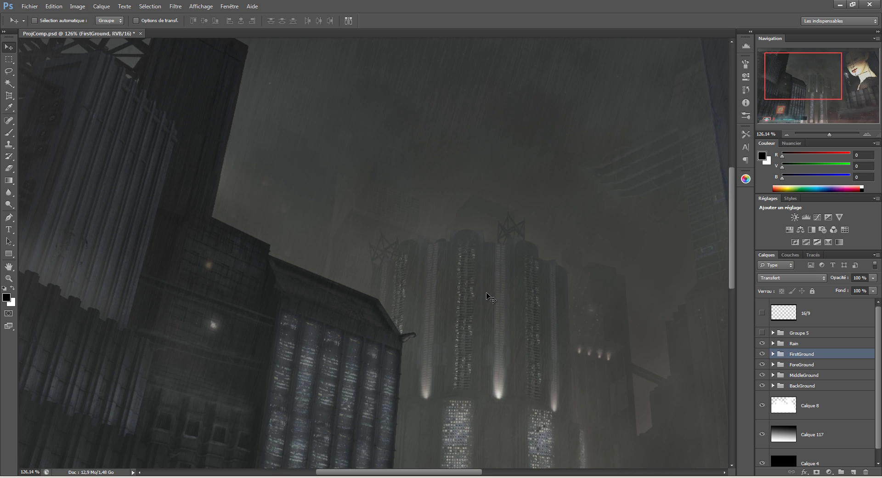
ctrl+click(486, 295)
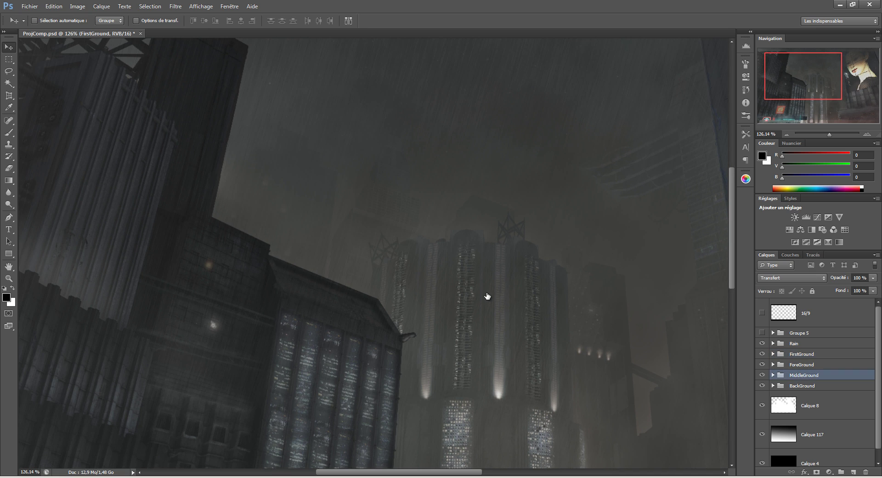
key(ctrl+shift+alt+n)
key(b)
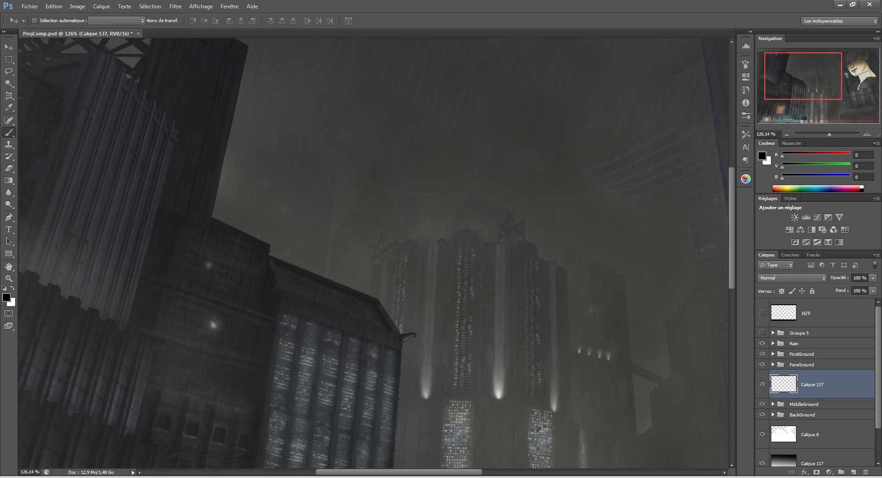
Paint a black test blob on the new layer, partly behind the left foreground building, and delete that layer
scroll(487, 297, down, 4)
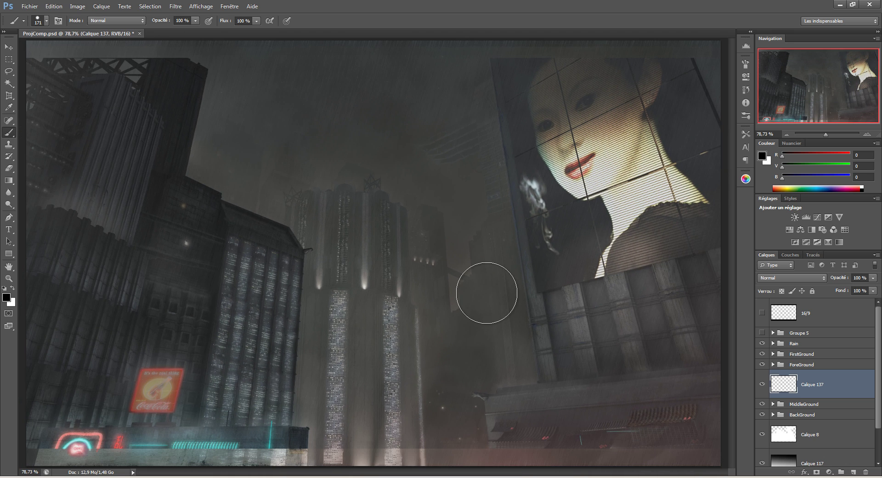
mouse_move(315, 249)
mouse_down()
mouse_move(349, 276)
mouse_move(427, 308)
mouse_move(396, 280)
mouse_up()
key(ctrl+z)
mouse_move(290, 244)
mouse_down()
mouse_move(301, 254)
mouse_move(329, 230)
mouse_move(330, 203)
mouse_move(304, 226)
mouse_move(402, 224)
mouse_move(320, 229)
mouse_move(303, 192)
mouse_move(304, 209)
mouse_up()
click(288, 240)
key(v)
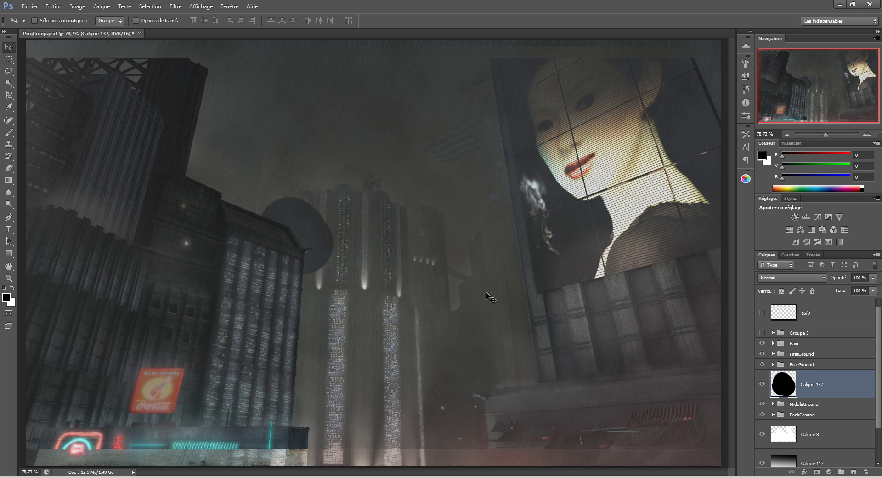
scroll(487, 294, up, 1)
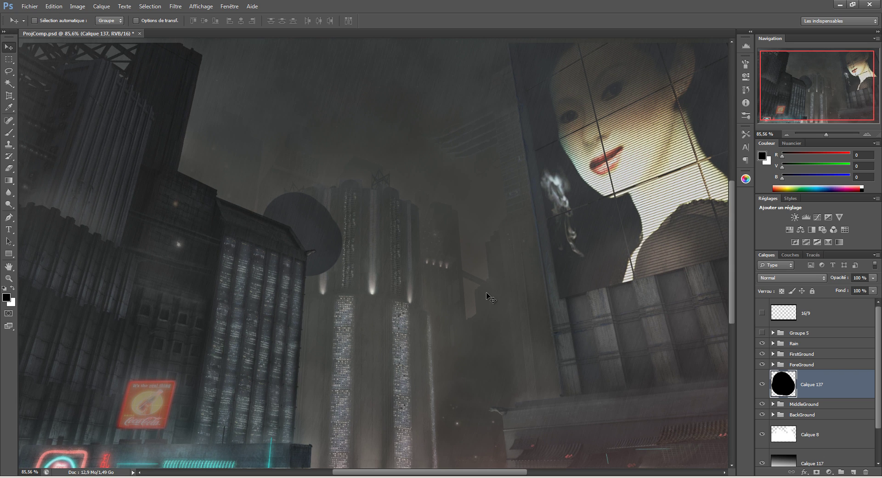
mouse_move(488, 297)
mouse_down()
mouse_move(363, 238)
mouse_move(485, 296)
mouse_up()
key(Delete)
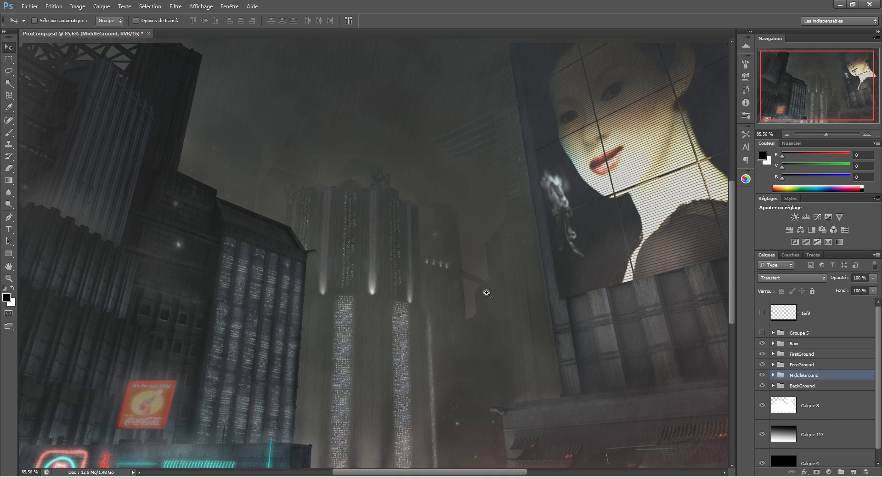
Inspect the left building's roof edge, the Coca-Cola sign and the neon lights up close, and return to the full composite
scroll(487, 293, up, 5)
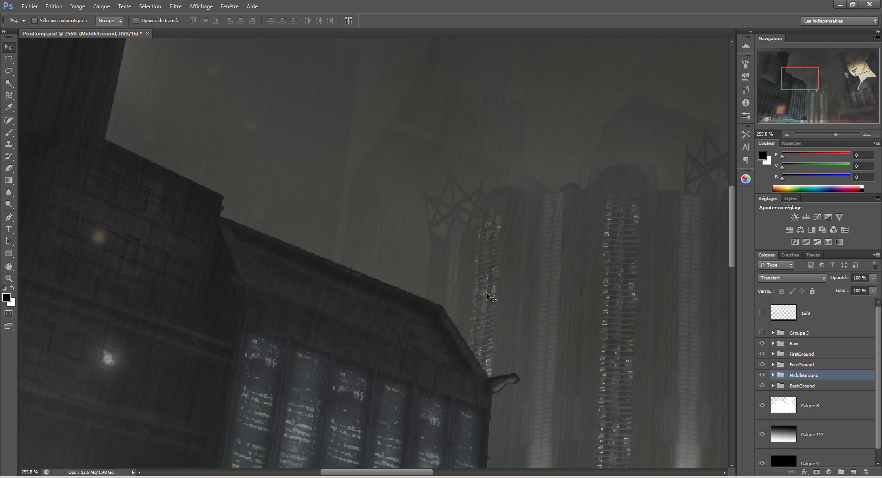
scroll(487, 294, down, 8)
scroll(487, 294, up, 9)
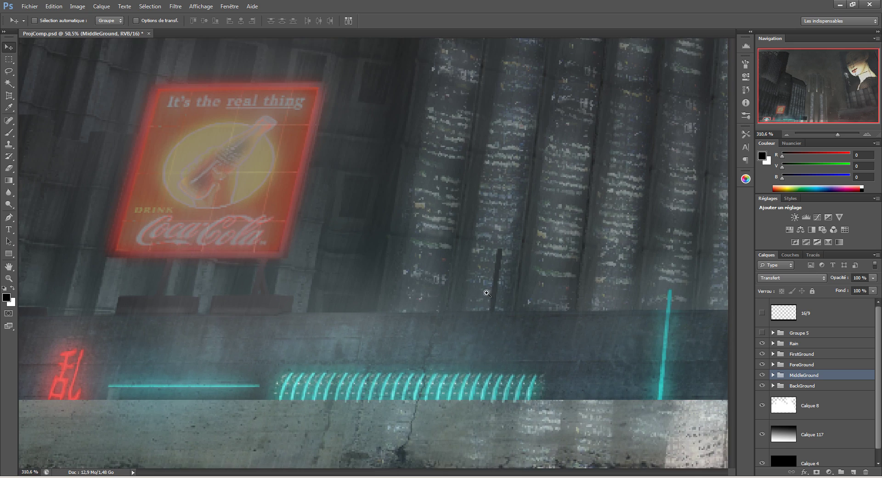
drag(487, 293, 436, 346)
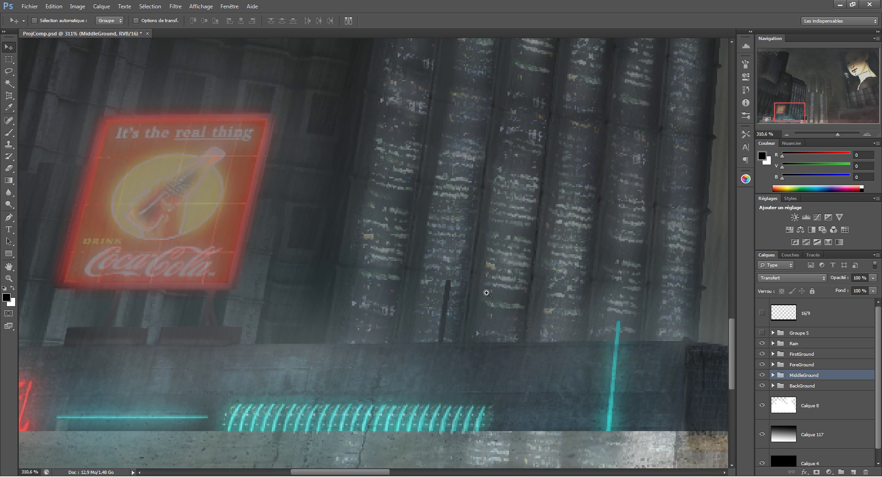
scroll(487, 293, down, 3)
scroll(487, 293, down, 2)
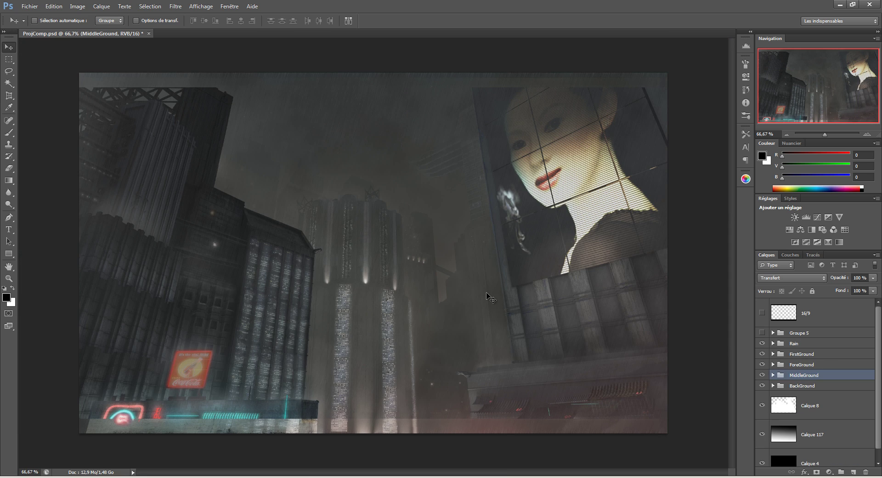
Switch to the sourceimages folder, open chinese.jpg in the photo viewer, and compare it with the billboard in the composite
click(59, 477)
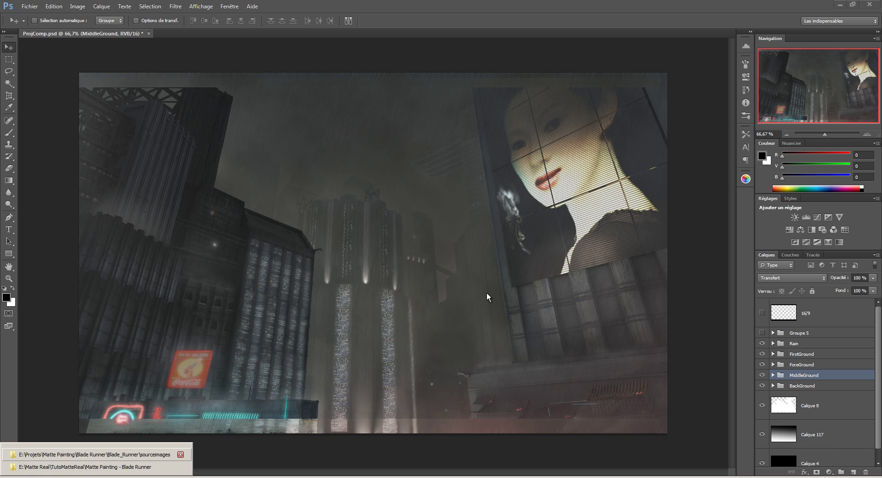
click(92, 454)
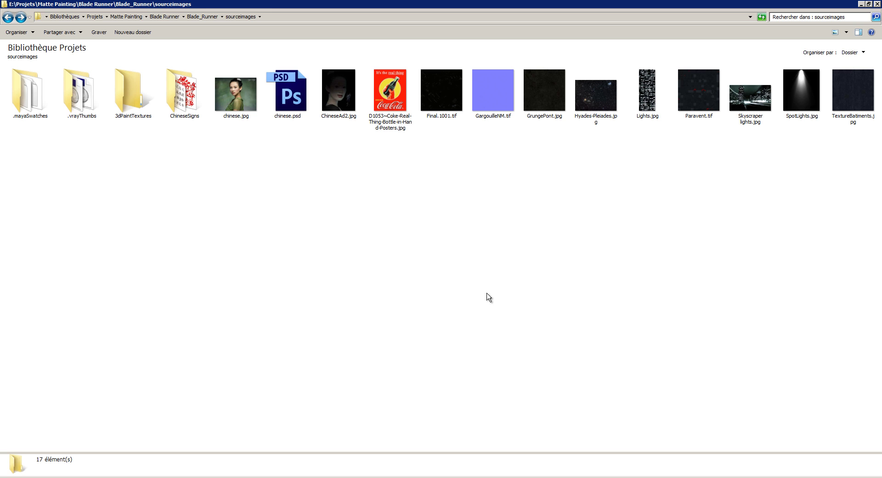
double_click(236, 94)
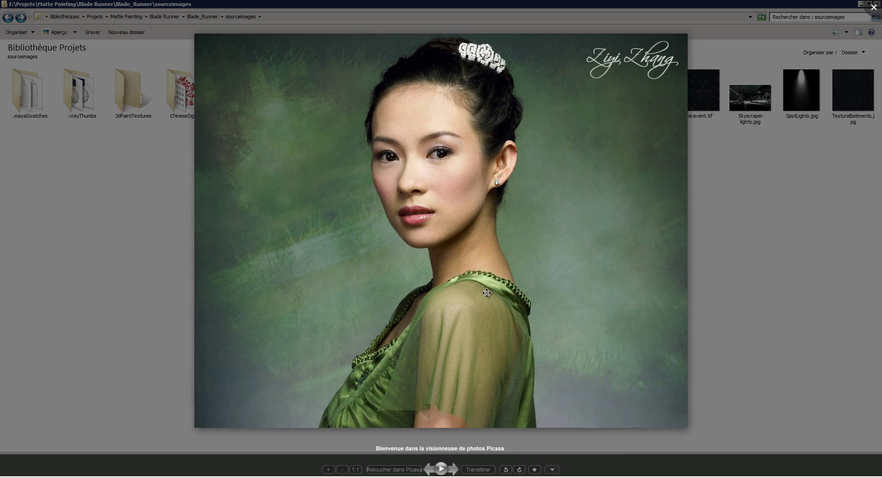
key(alt+Tab)
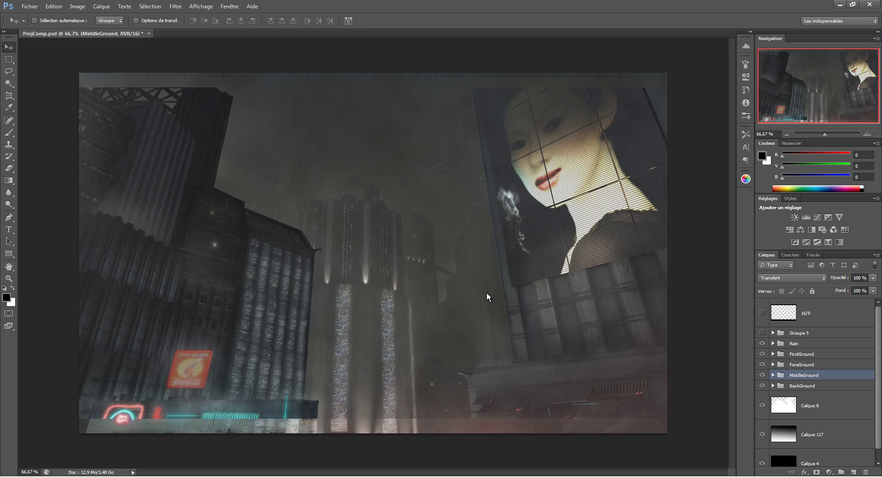
key(alt+Tab)
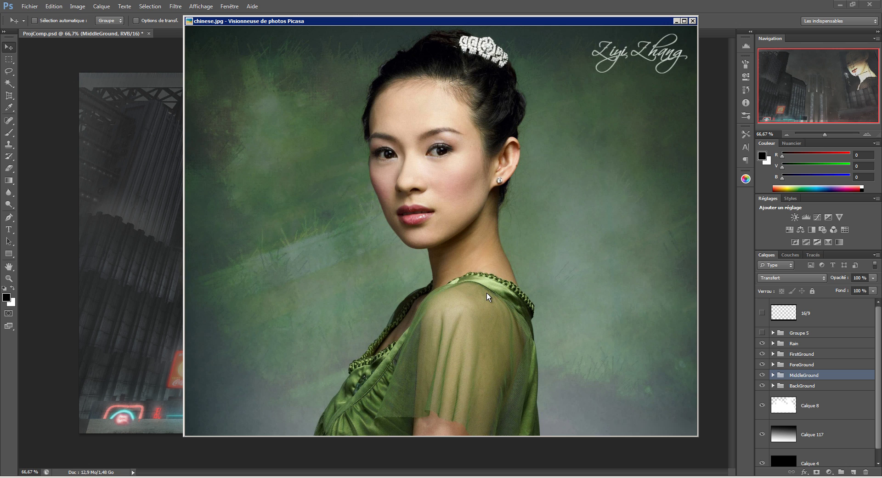
View the scan-lined portrait in chinese.psd up close, and move on to the mirrored version in ChineseAd2.jpg
key(Right)
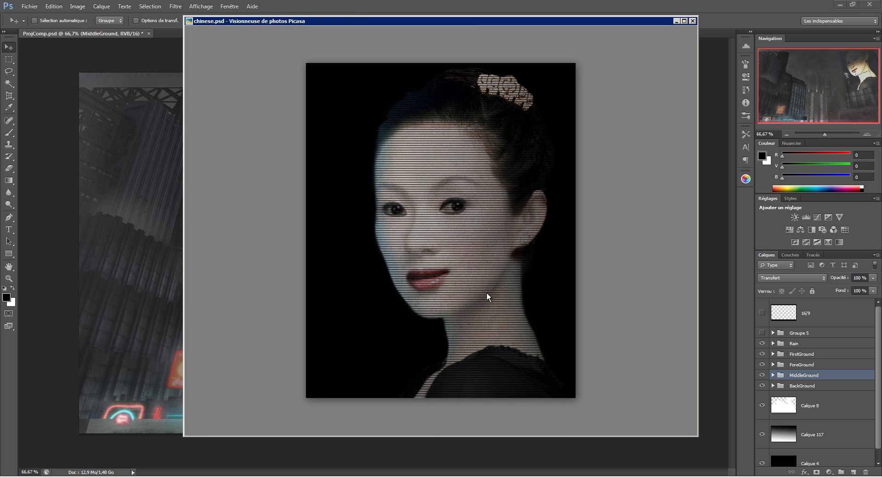
scroll(487, 296, up, 5)
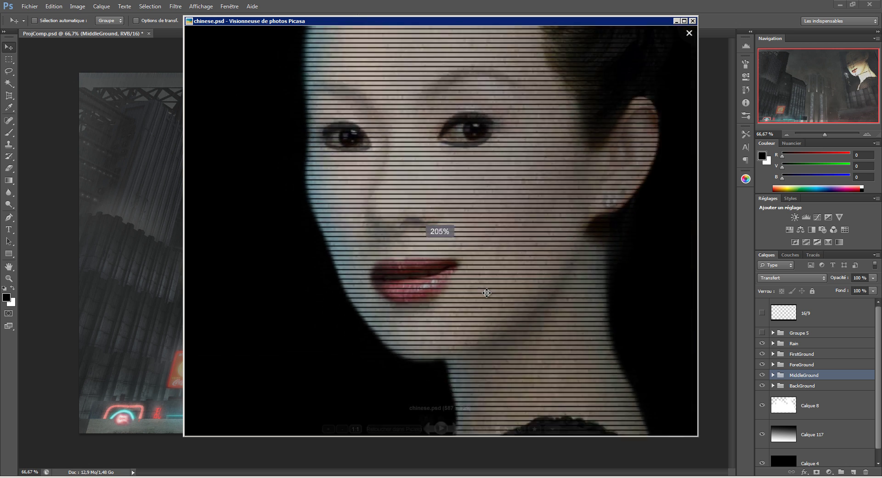
scroll(486, 292, down, 5)
key(Right)
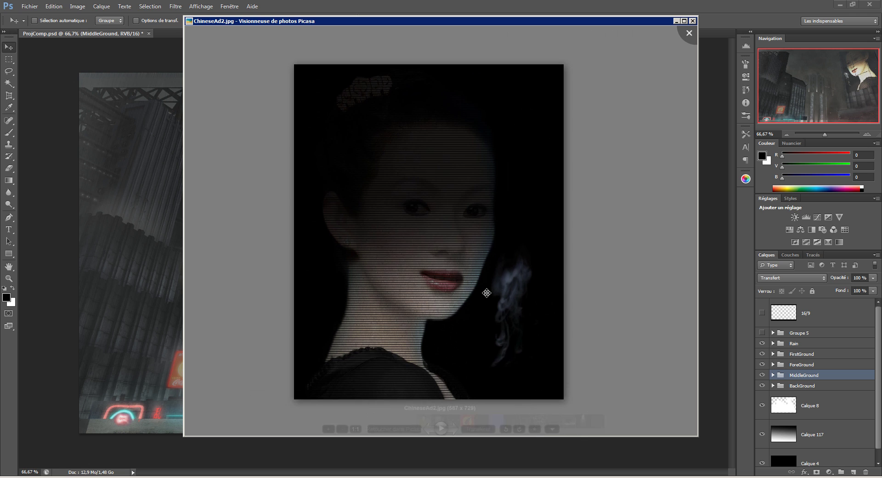
key(Escape)
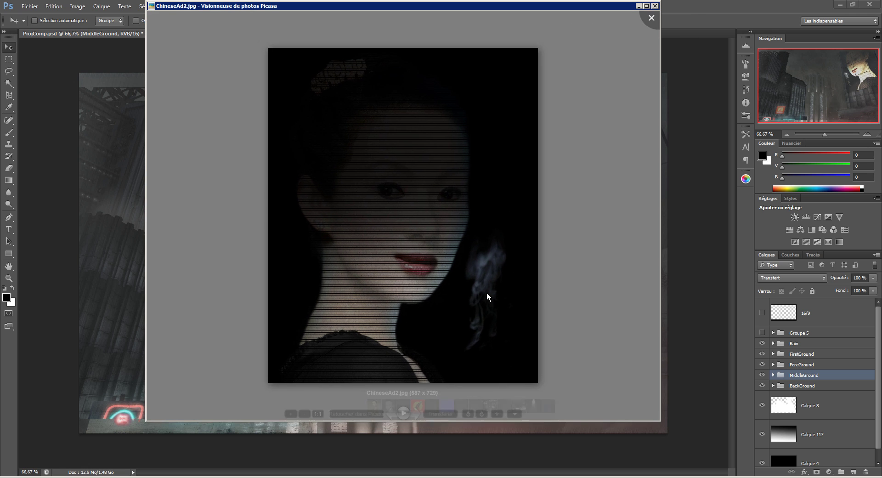
Compare the portrait source images chinese.jpg, chinese.psd and ChineseAd2.jpg in the photo viewer
scroll(487, 296, up, 2)
scroll(486, 292, down, 2)
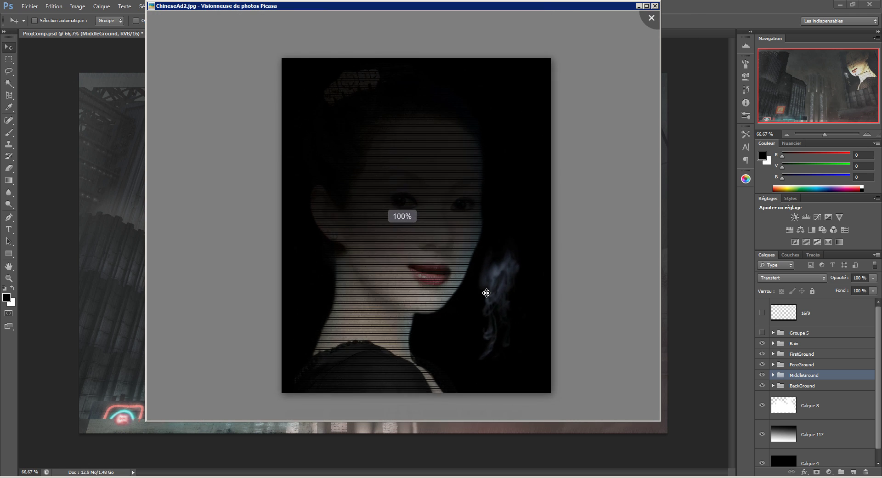
key(Left)
key(Left)
key(Left)
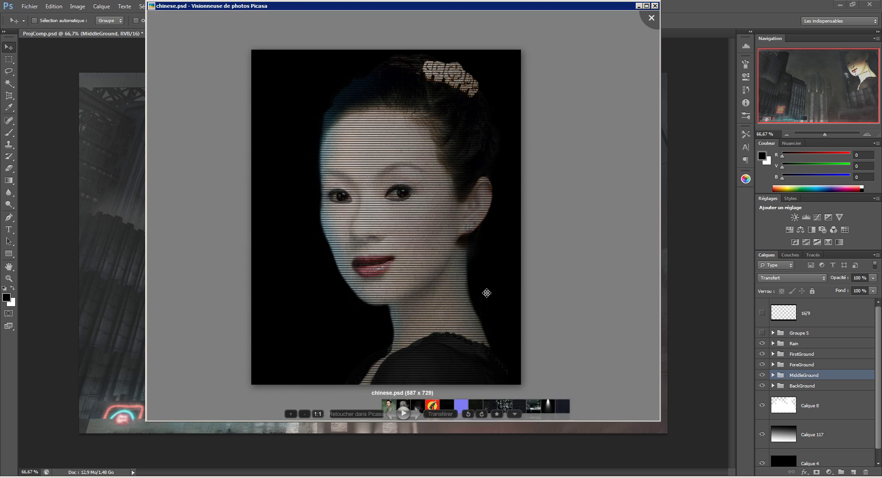
key(Right)
key(Left)
key(Right)
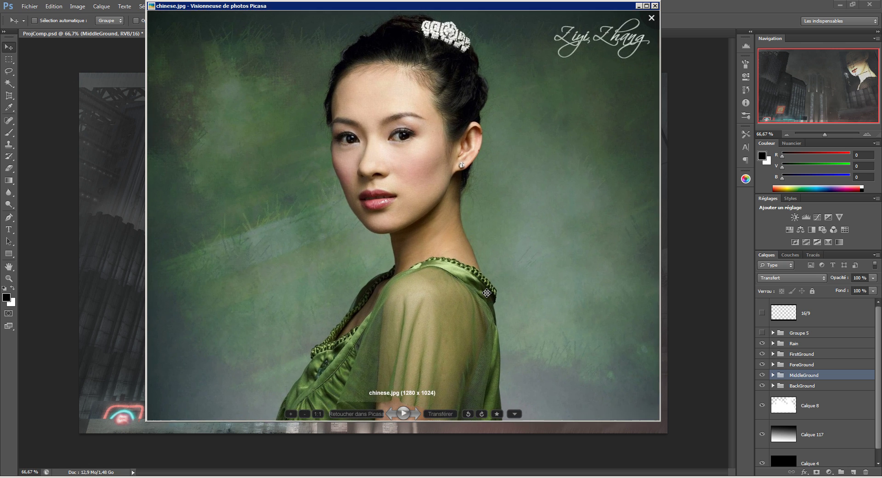
key(Left)
key(Right)
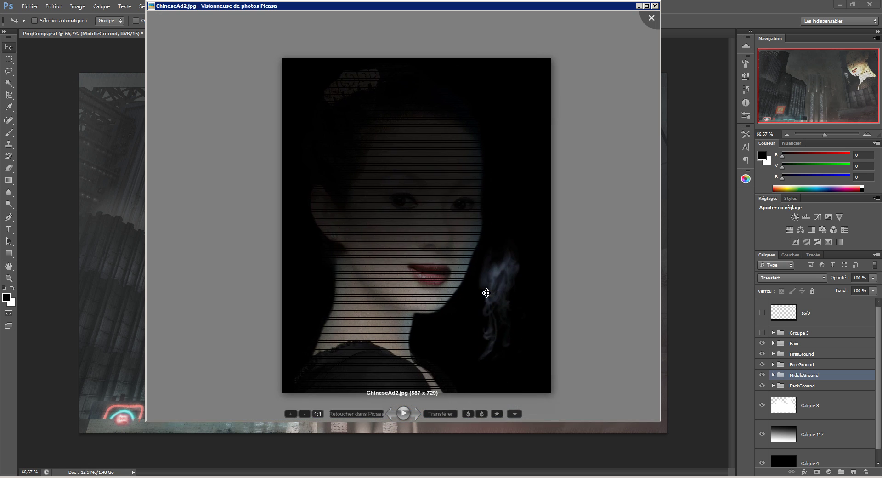
key(Left)
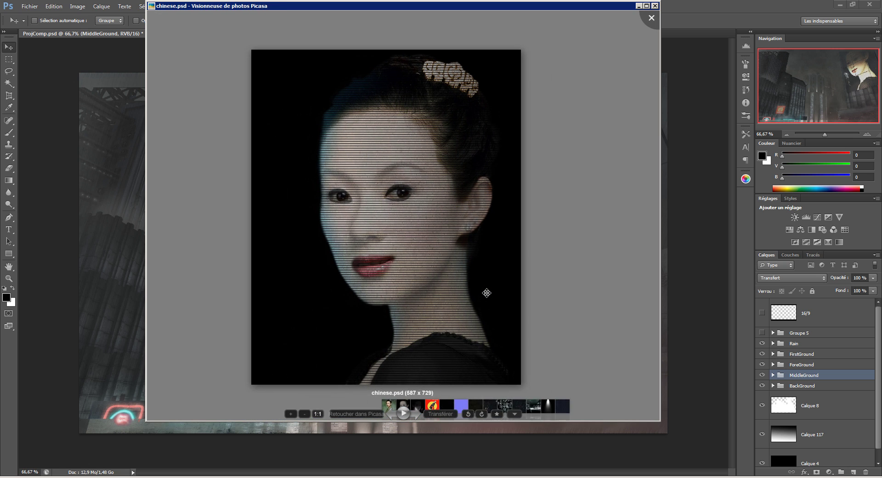
Compare the Coca-Cola poster image in the photo viewer with the glowing sign in the Photoshop composite ProjComp.psd
key(Right)
key(Right)
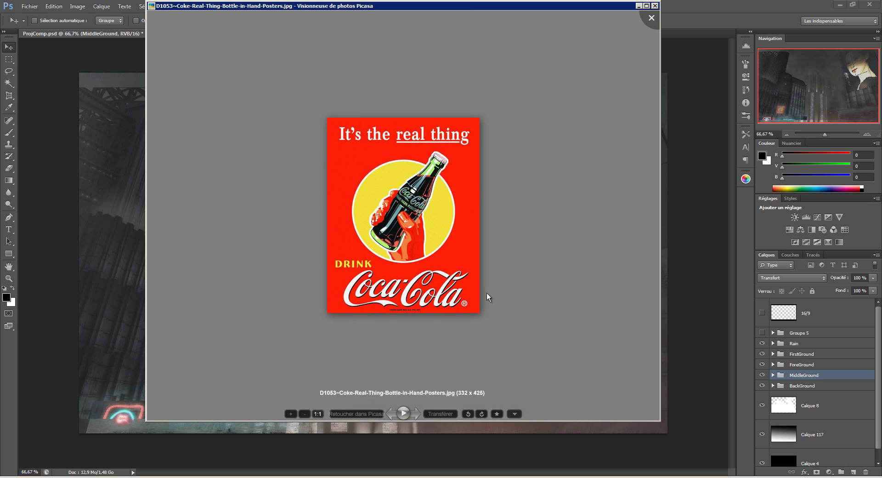
drag(487, 5, 693, 17)
key(Escape)
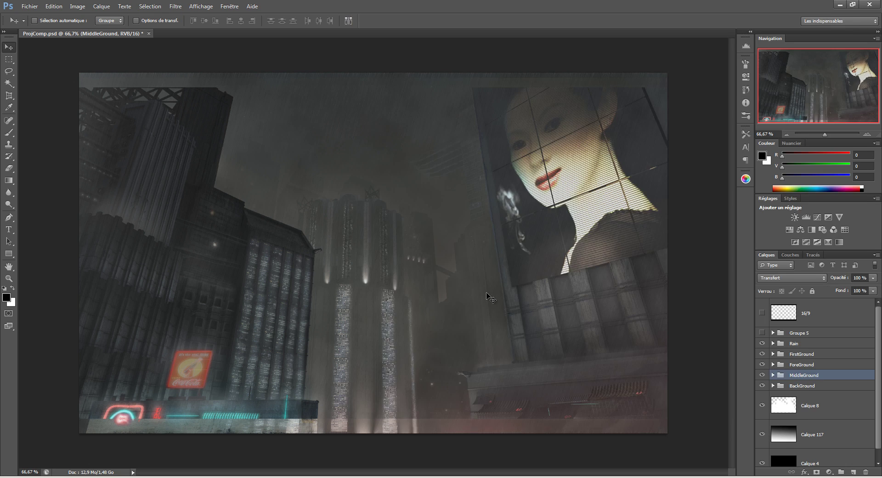
scroll(486, 293, up, 6)
scroll(486, 292, up, 3)
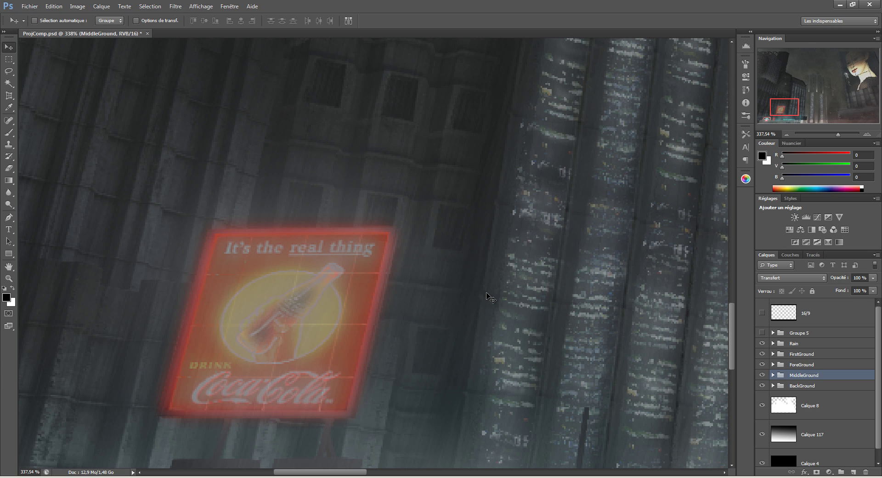
scroll(486, 292, left, 2)
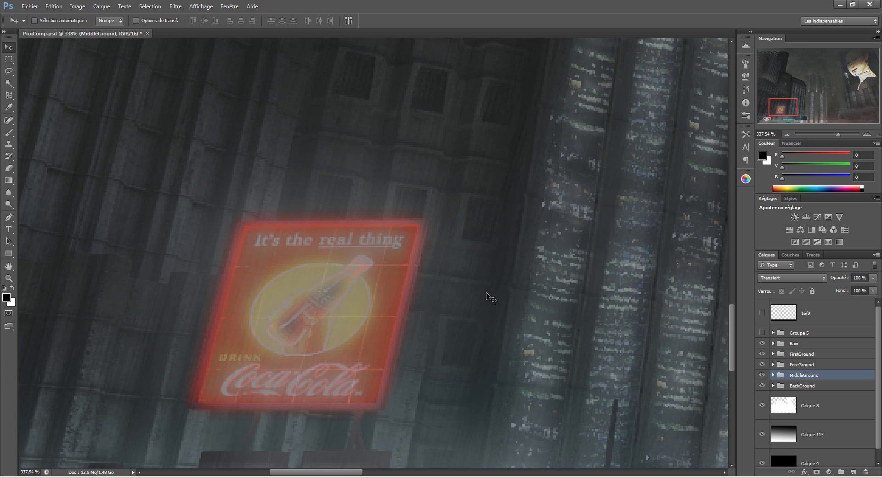
key(alt+Tab)
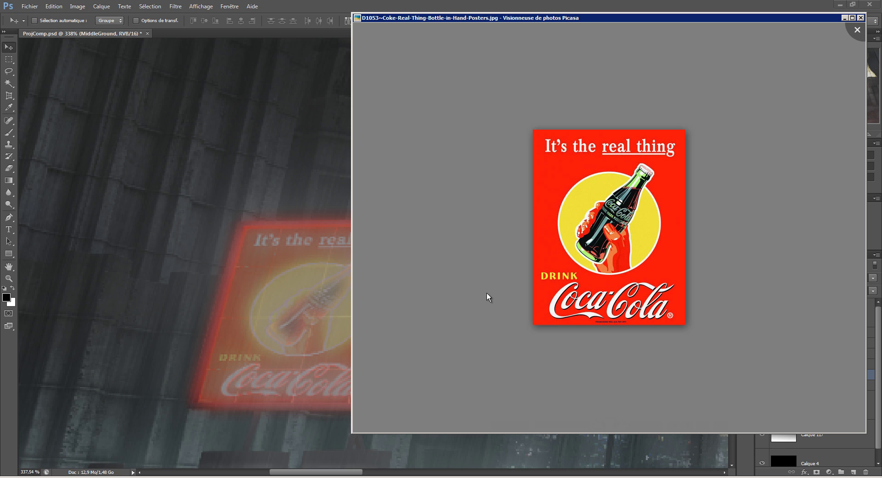
View the source images Hyades-Pleiades.jpg and Lights.jpg full screen, and return to the Photoshop composite
double_click(487, 297)
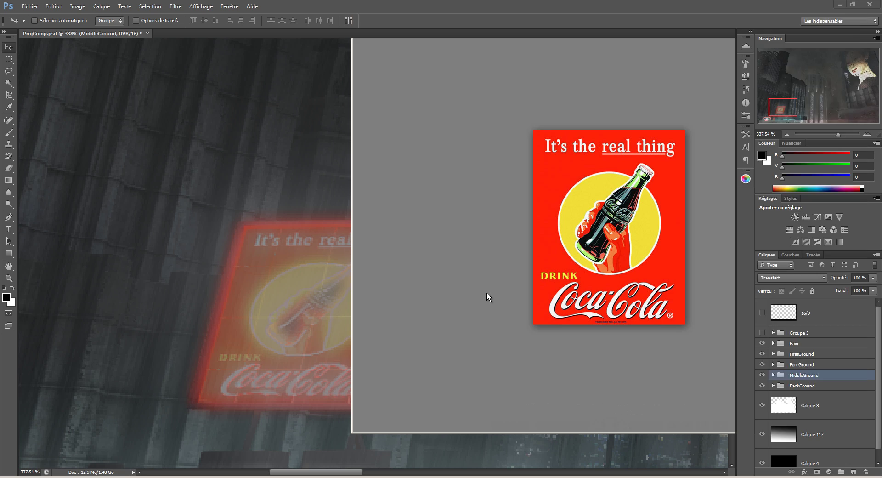
key(Right)
key(Right)
key(Right)
key(Right)
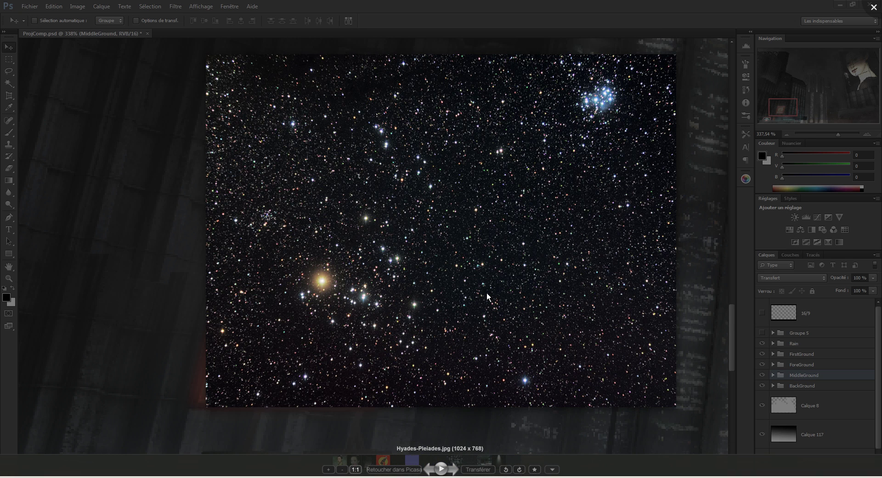
double_click(487, 293)
mouse_move(488, 294)
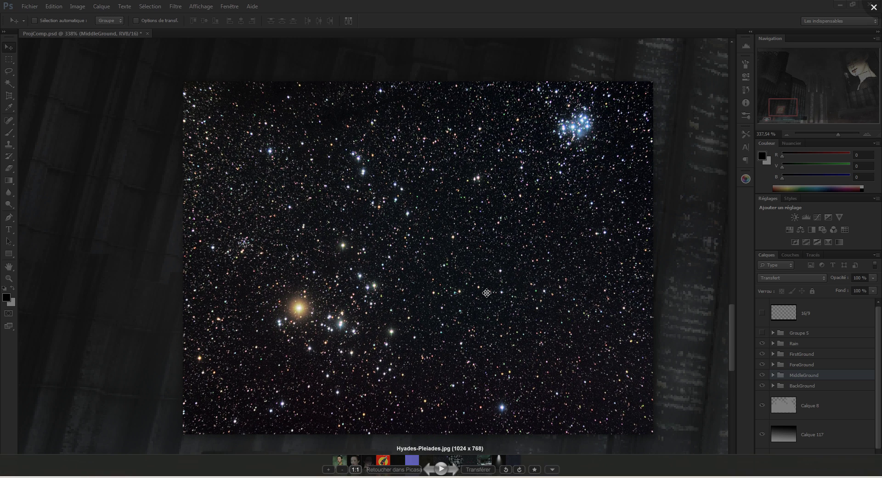
key(Right)
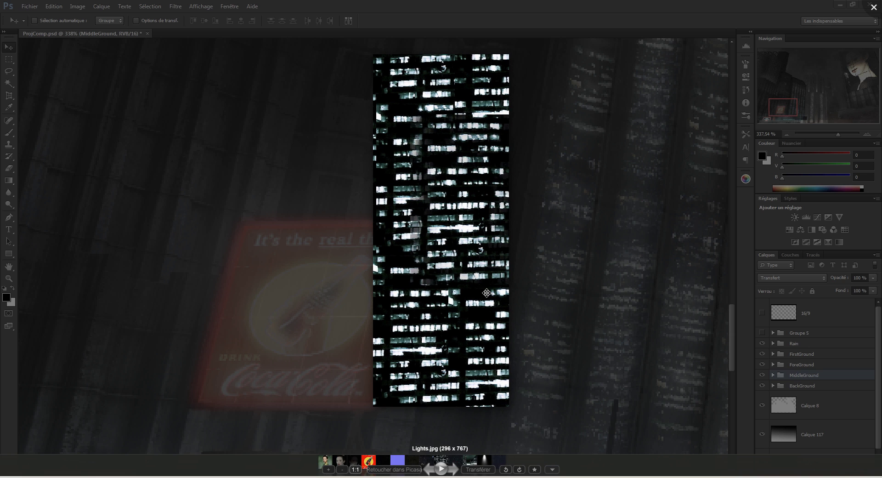
key(Escape)
Examine the lit windows on the composite's buildings, and view Lights.jpg from the sourceimages folder for comparison
scroll(486, 293, right, 10)
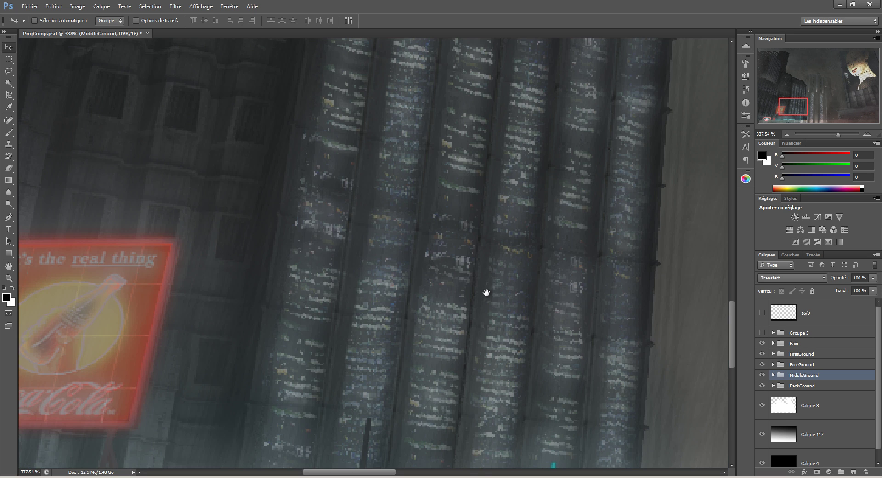
scroll(486, 292, left, 8)
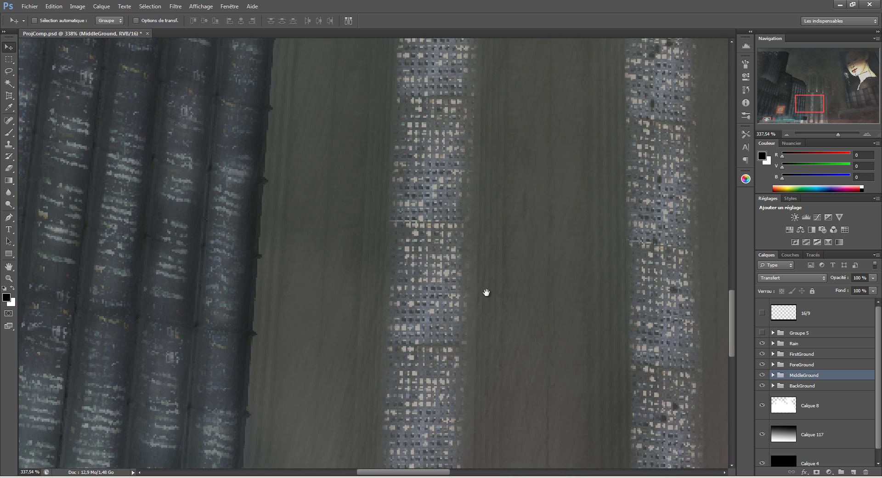
scroll(486, 292, right, 4)
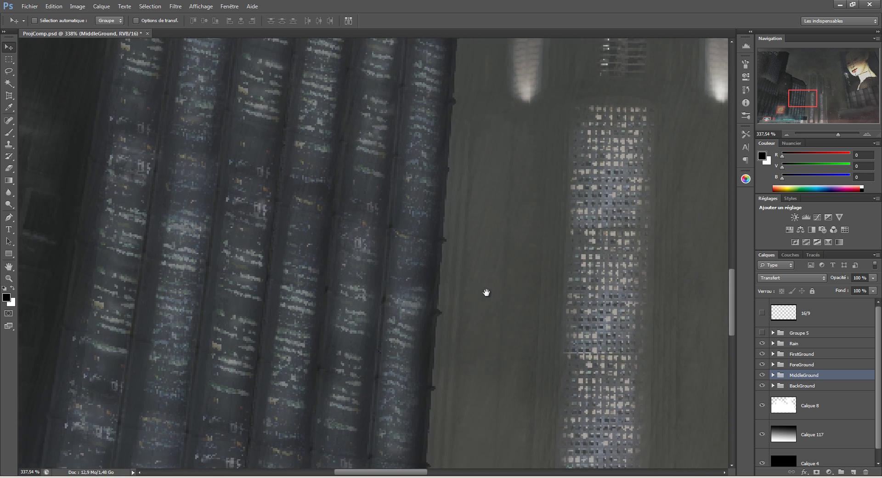
key(alt+Tab)
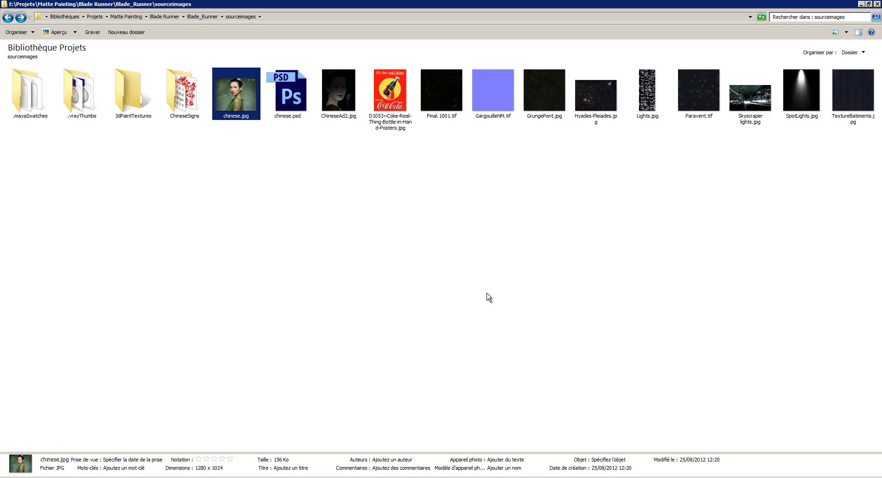
key(l)
key(Return)
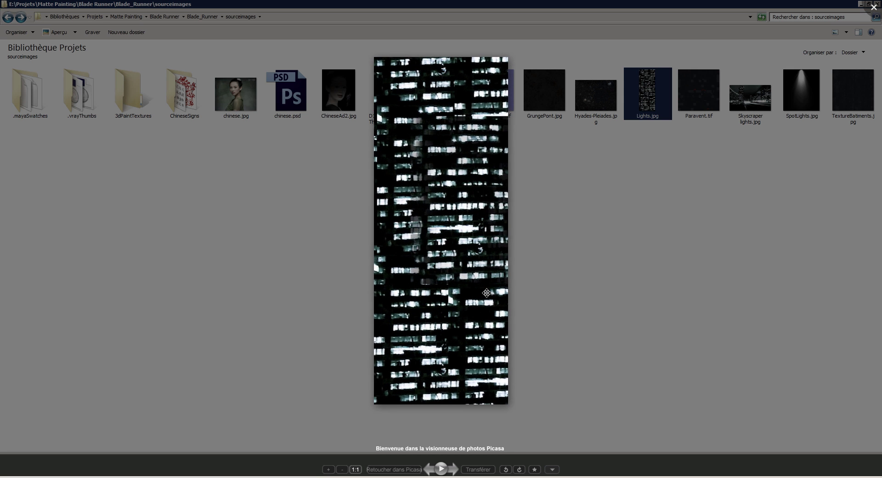
key(Escape)
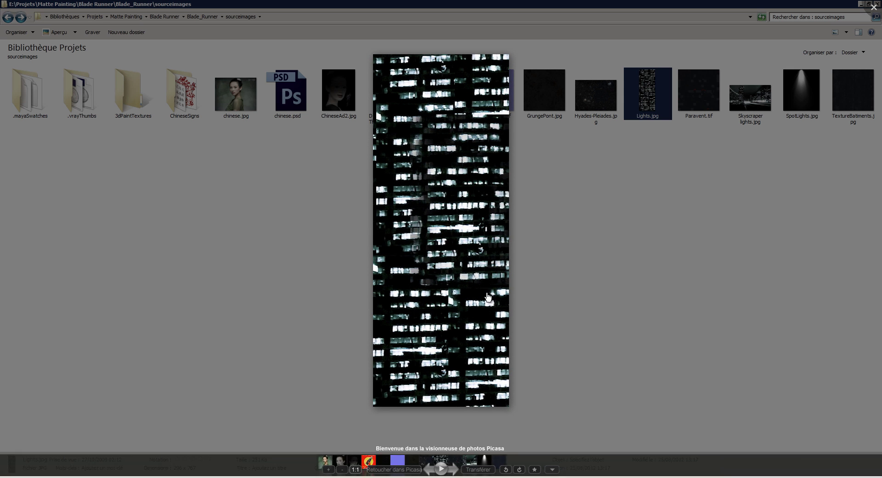
View Skyscraper lights.jpg up close and Lights.jpg again, and switch back to the Photoshop composite
key(Right)
key(Return)
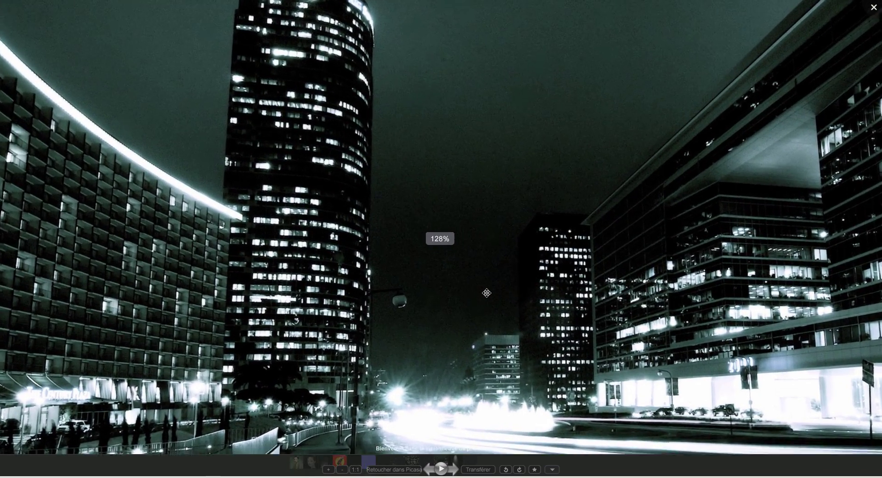
scroll(486, 292, up, 4)
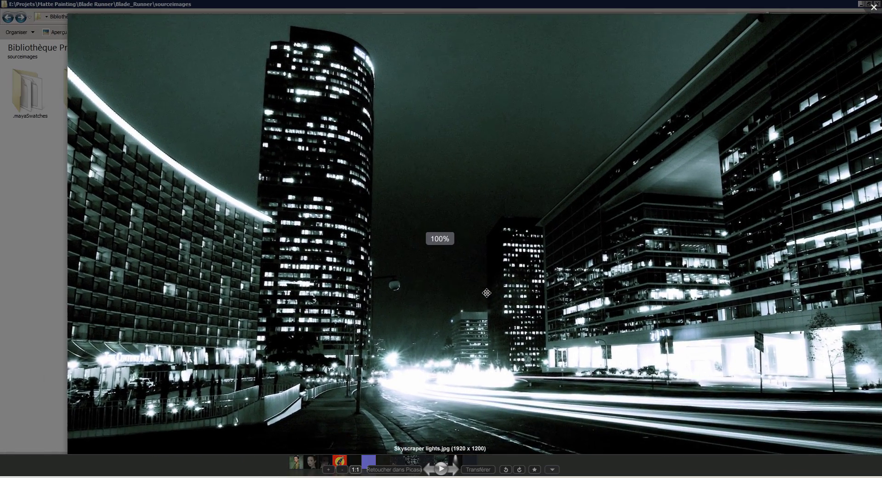
key(Escape)
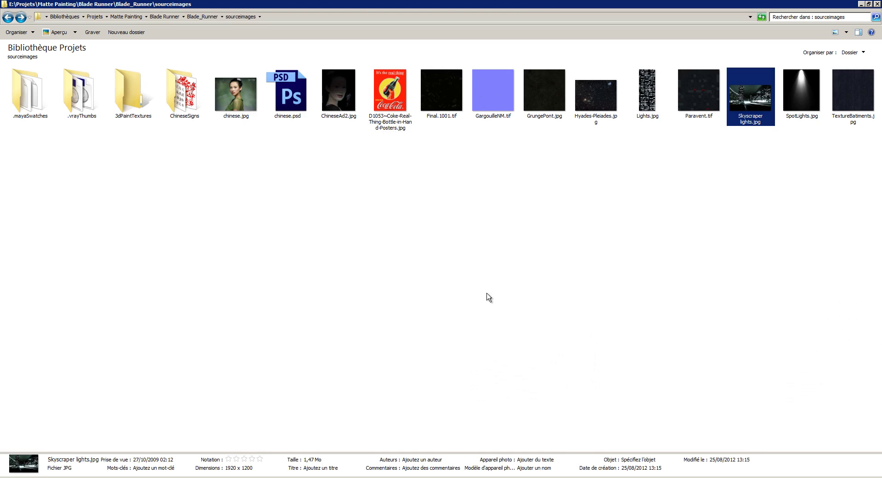
key(Left)
key(Return)
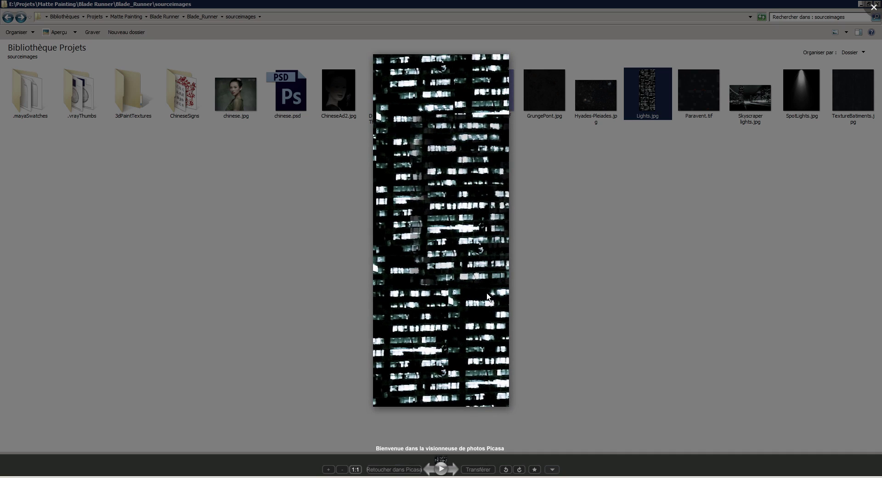
key(Escape)
key(alt+Tab)
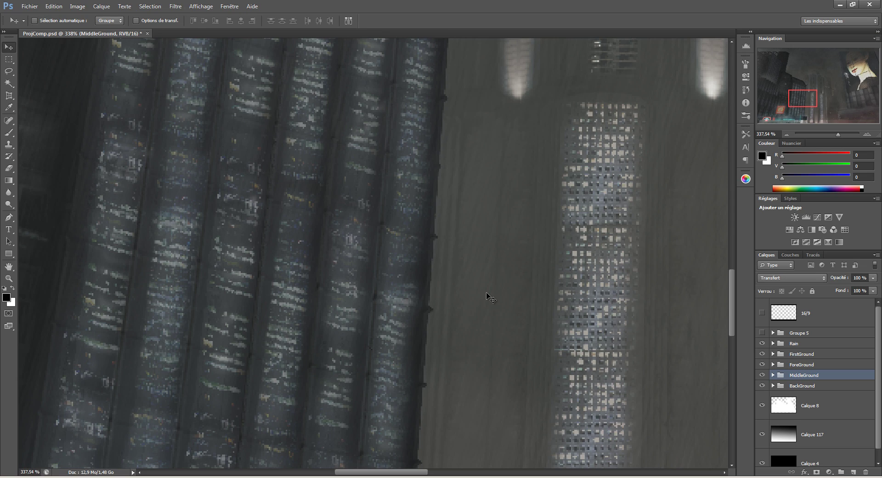
Examine the window lights and spotlights on the composite's left building and central tower up close
scroll(487, 294, up, 5)
scroll(487, 294, left, 3)
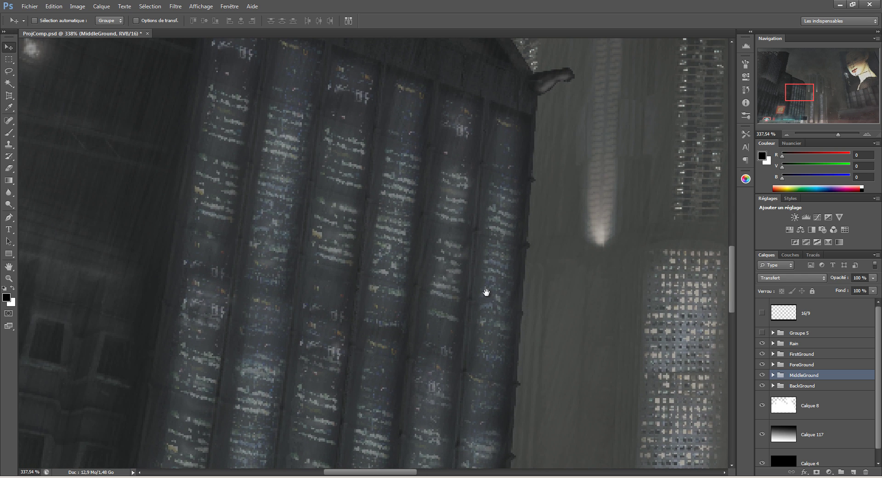
scroll(487, 293, down, 3)
scroll(487, 293, up, 8)
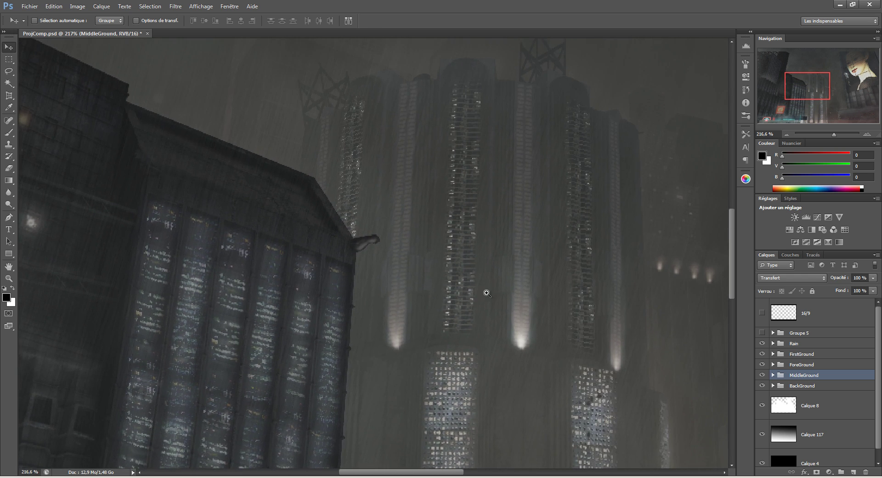
scroll(486, 294, down, 5)
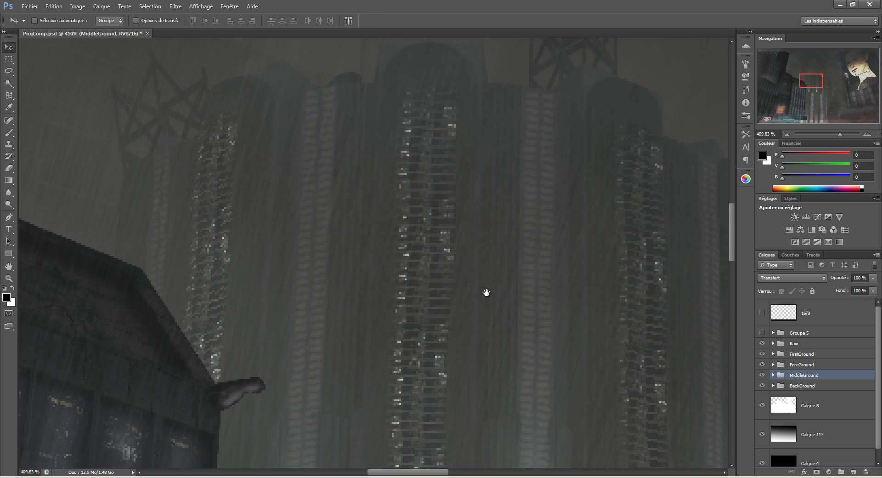
scroll(486, 293, down, 2)
scroll(486, 293, down, 5)
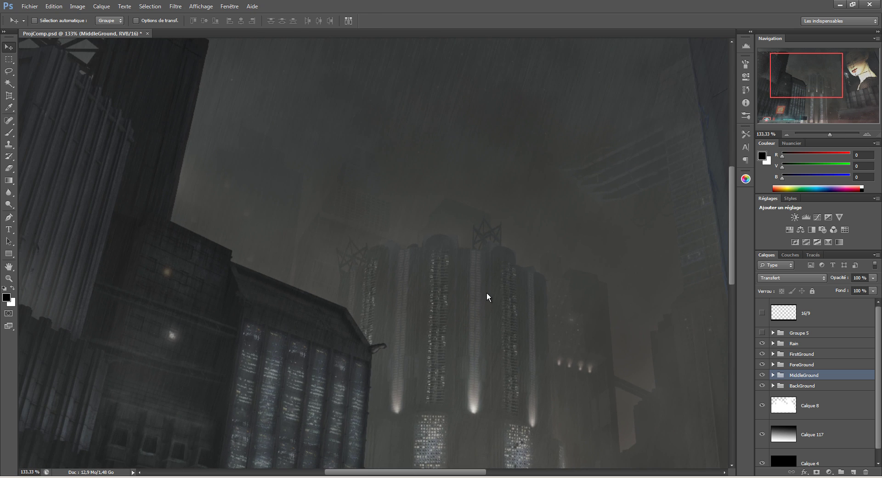
Set the MiddleGround group's blend mode to Couleur plus claire
click(792, 278)
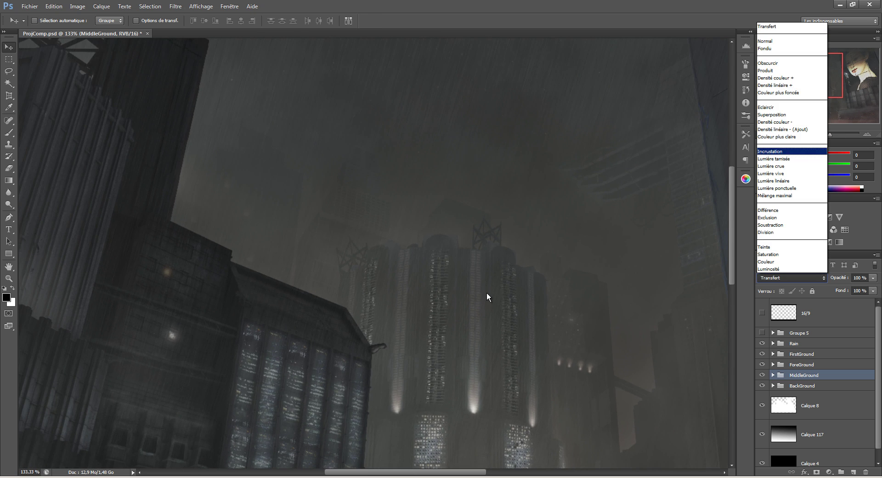
key(Up)
key(Up)
key(Up)
key(Up)
key(Up)
key(Up)
key(Down)
key(Down)
key(Down)
key(Down)
key(Return)
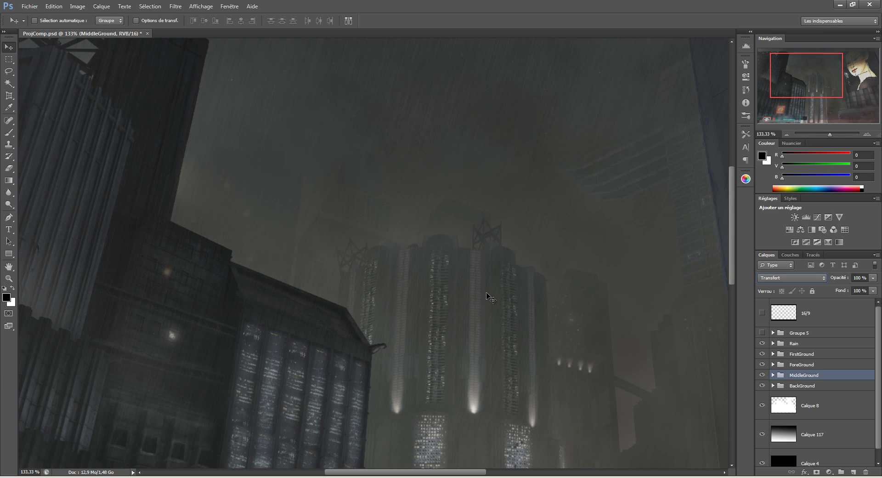
drag(486, 293, 463, 204)
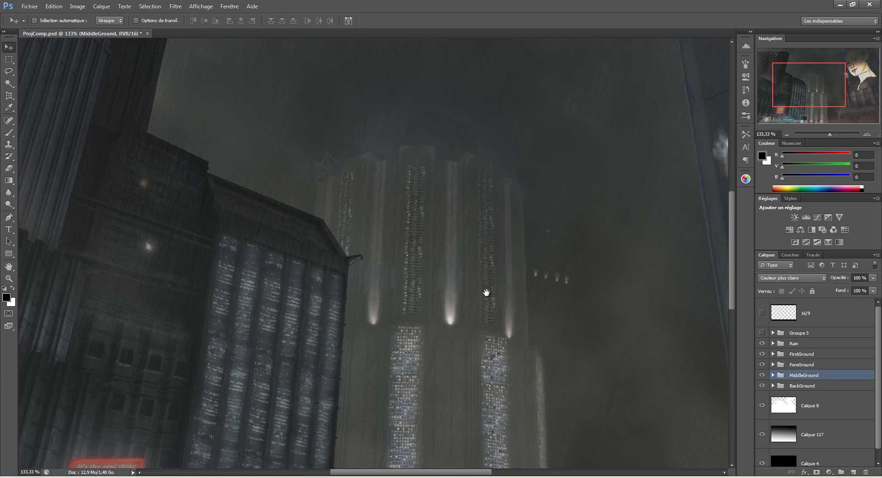
Switch to the sourceimages folder and view Skyscraper lights.jpg and SpotLights.jpg
key(alt+Tab)
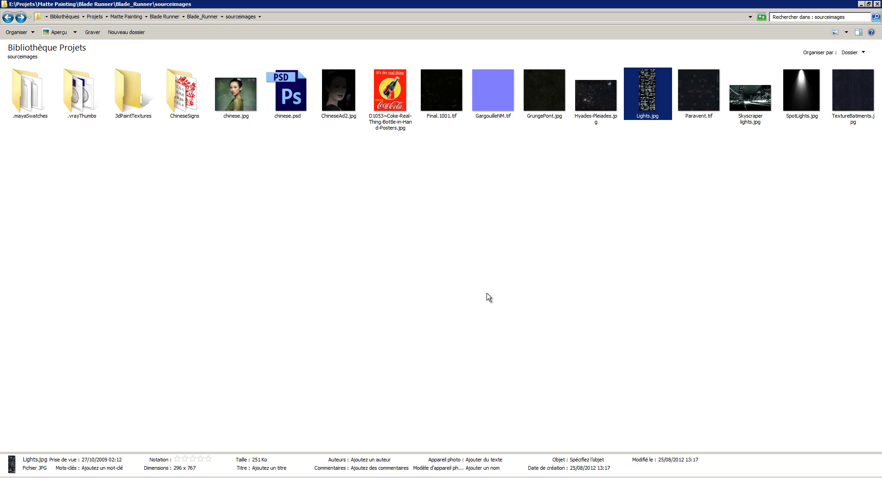
key(Right)
key(Return)
key(Right)
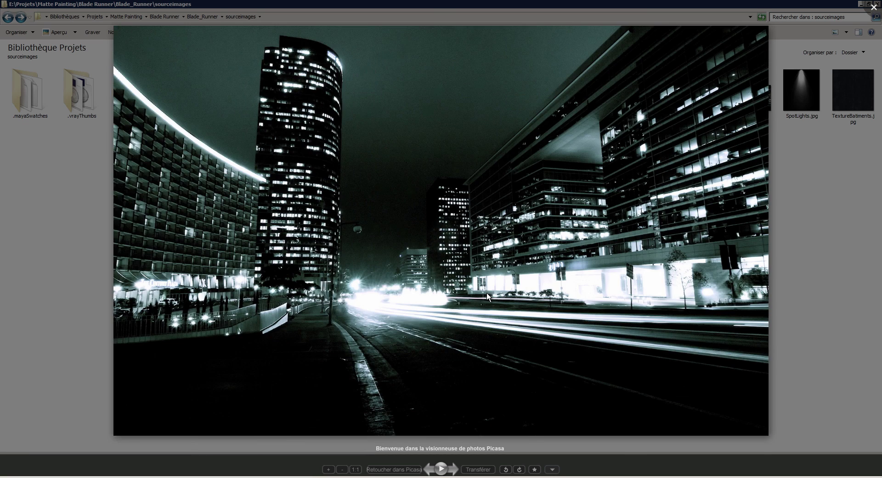
key(Right)
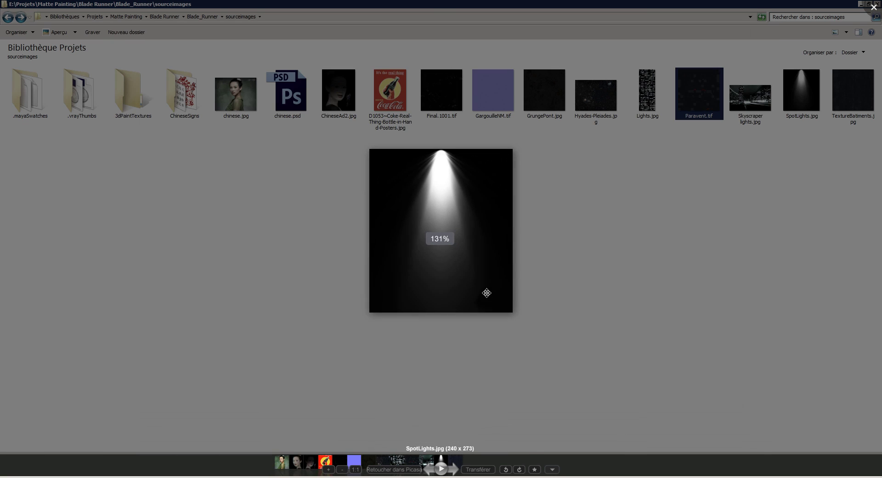
Enlarge SpotLights.jpg in the viewer and compare it with the tower's spotlights in the Photoshop composite
scroll(486, 292, up, 3)
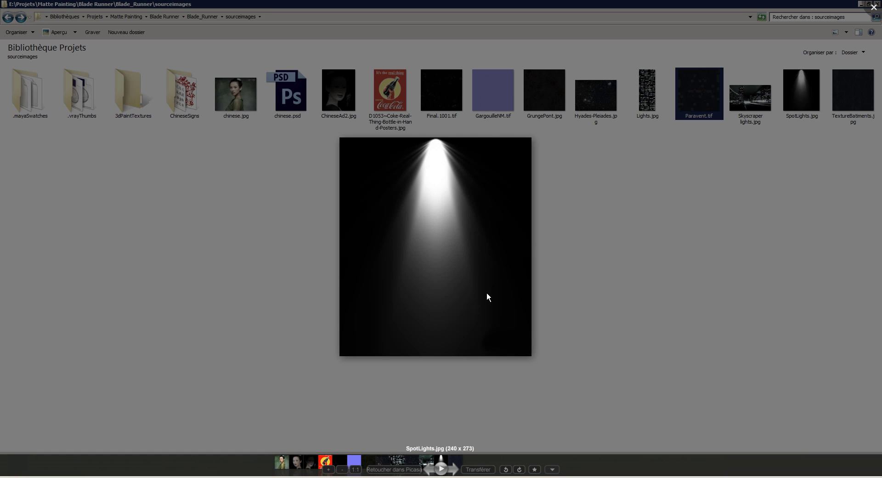
key(alt+Tab)
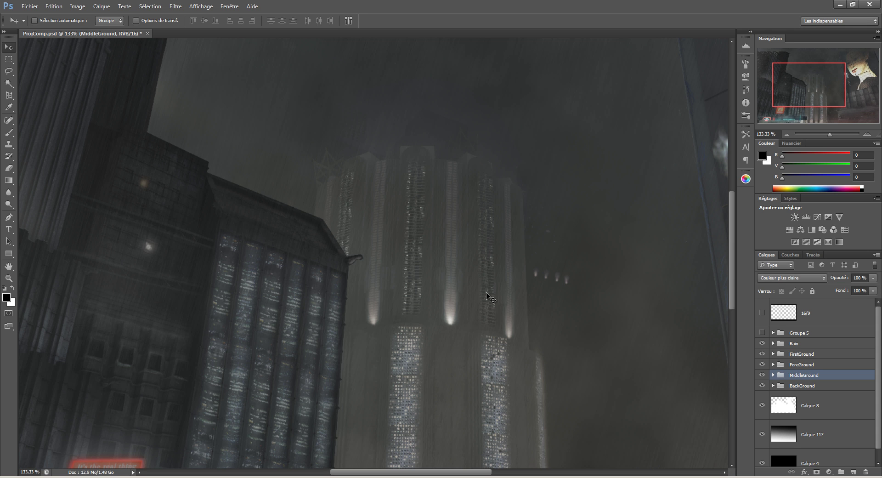
key(alt+Tab)
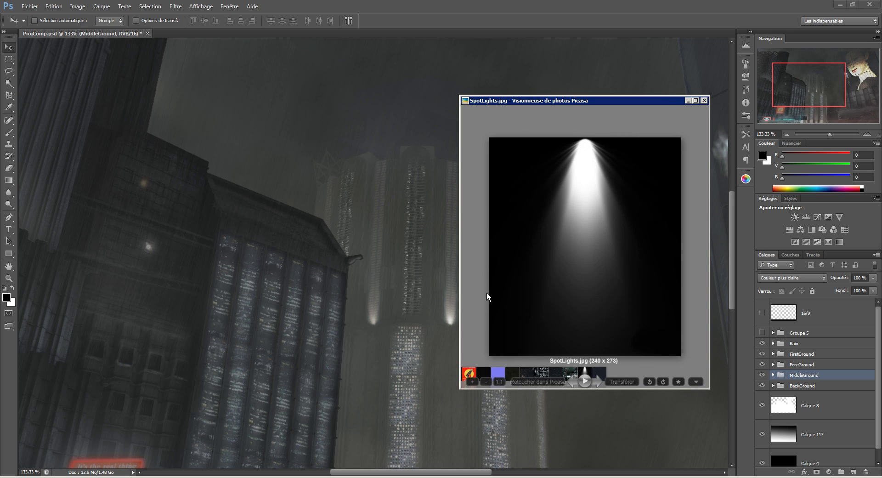
key(alt+Tab)
Examine the central tower's spotlights and the row of four small lights beside it up close
scroll(487, 294, up, 3)
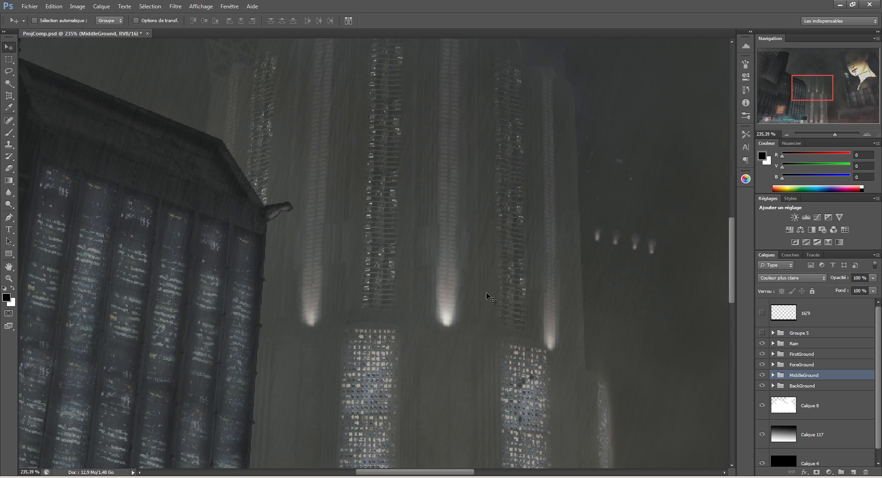
scroll(487, 297, right, 5)
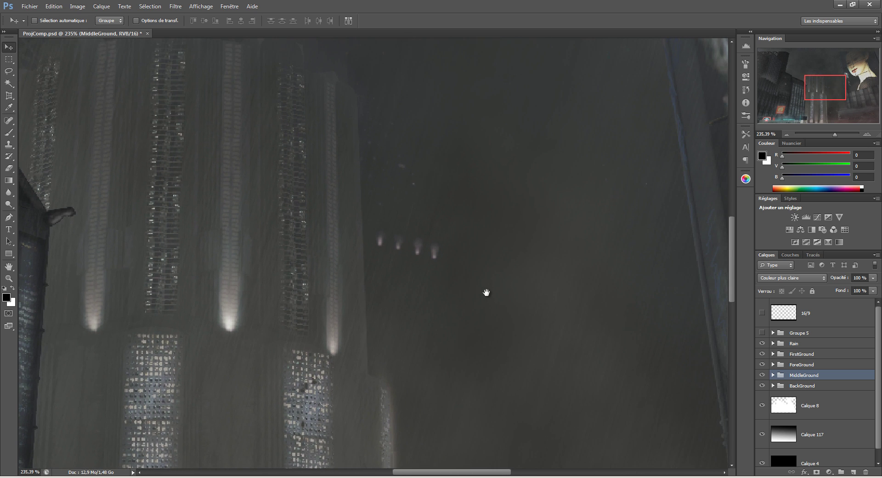
scroll(486, 293, up, 5)
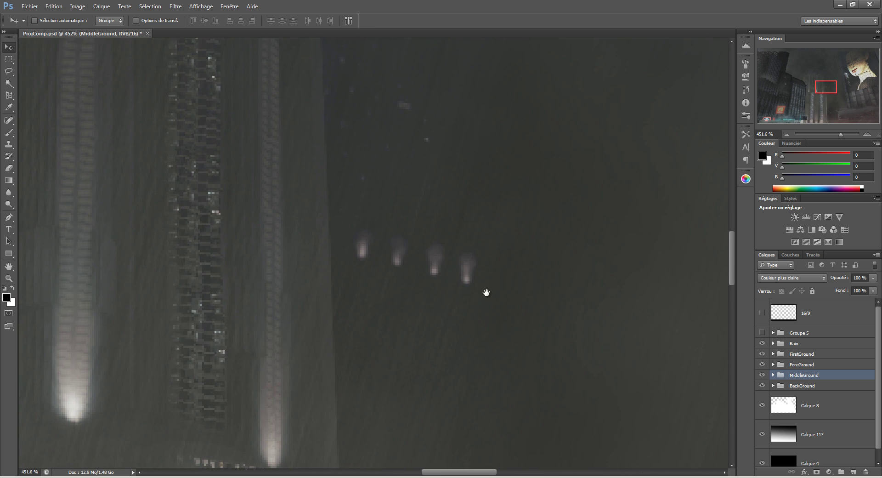
scroll(487, 293, down, 4)
scroll(487, 293, up, 7)
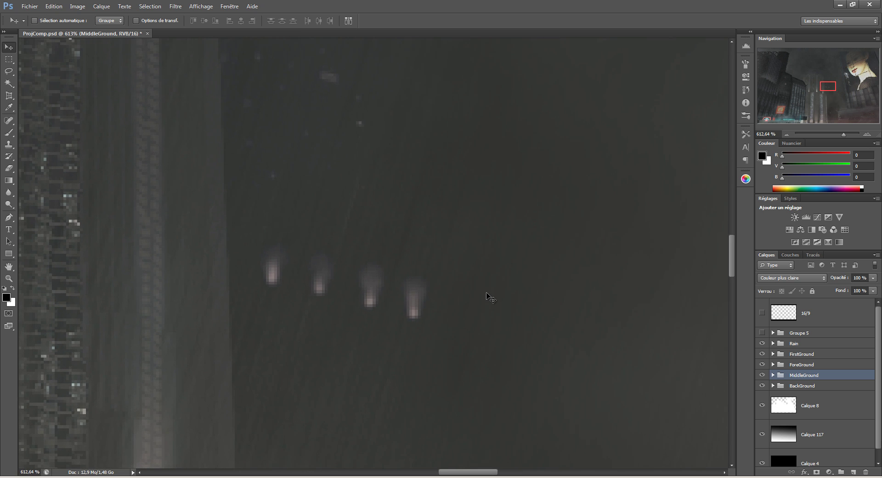
scroll(487, 293, down, 5)
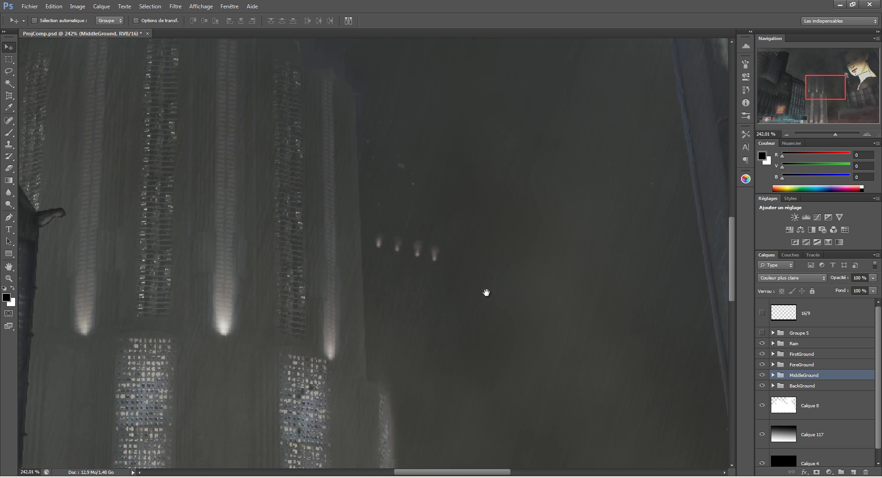
Switch back to the Picasa viewer, look at SpotLights.jpg and TextureBatiments.jpg, and close the viewer
right_click(144, 477)
click(144, 477)
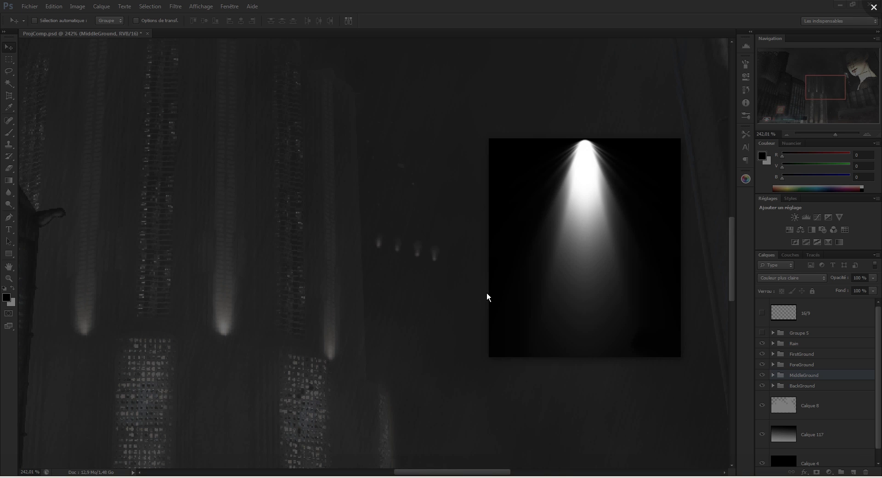
key(Right)
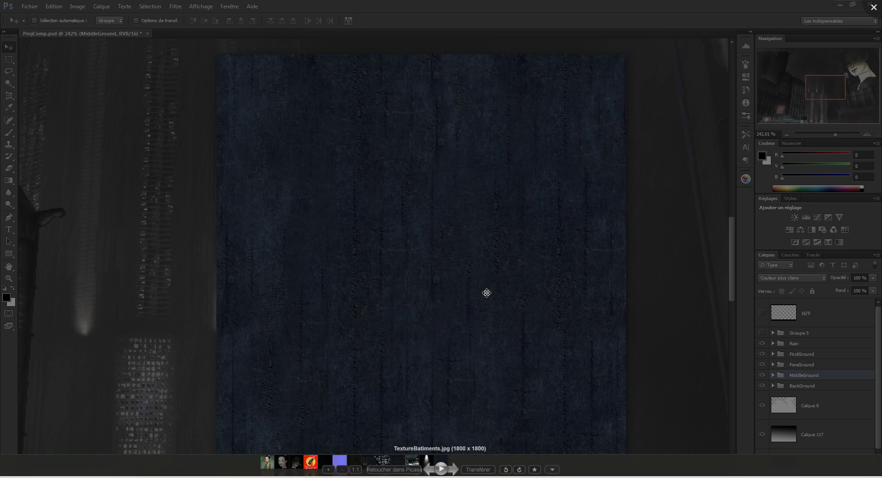
key(Escape)
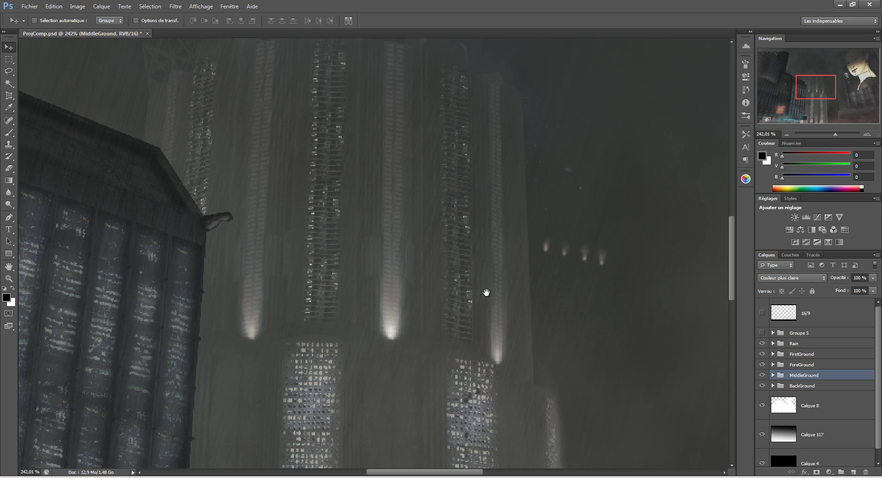
Examine the left buildings' facades from the rooftop down to the Coca-Cola sign
scroll(486, 292, left, 6)
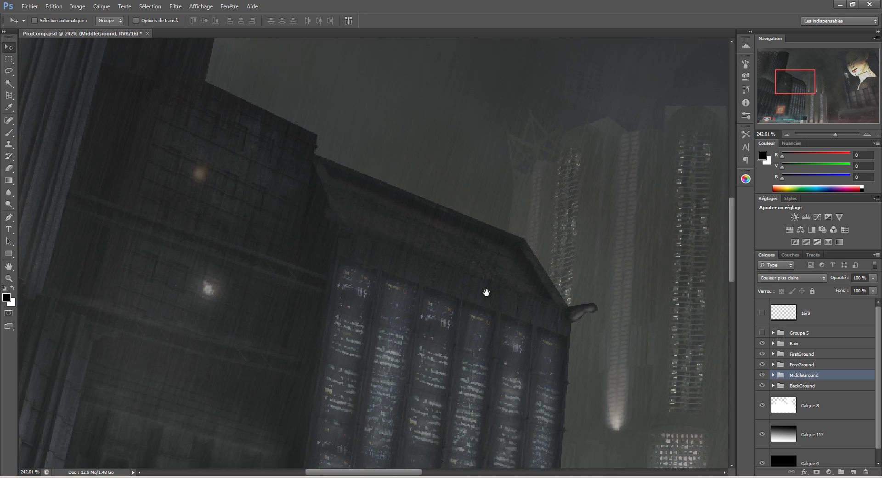
scroll(486, 292, down, 2)
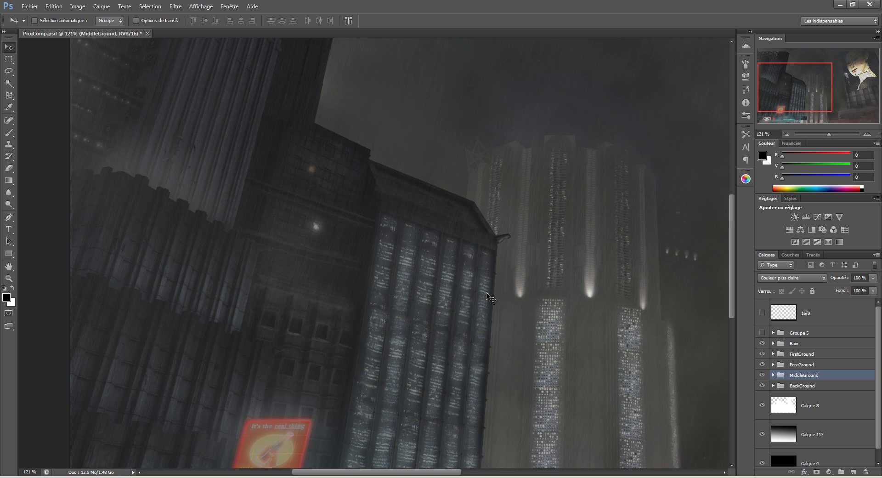
scroll(486, 292, down, 2)
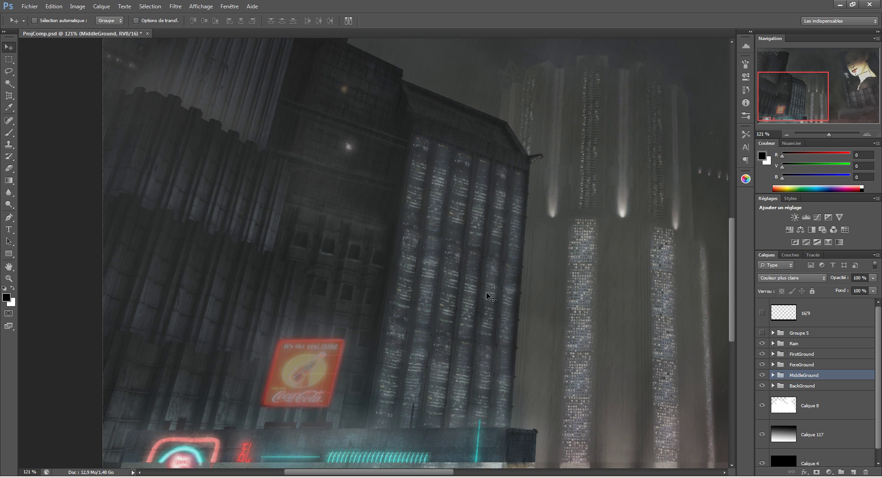
scroll(487, 292, up, 2)
scroll(486, 292, down, 3)
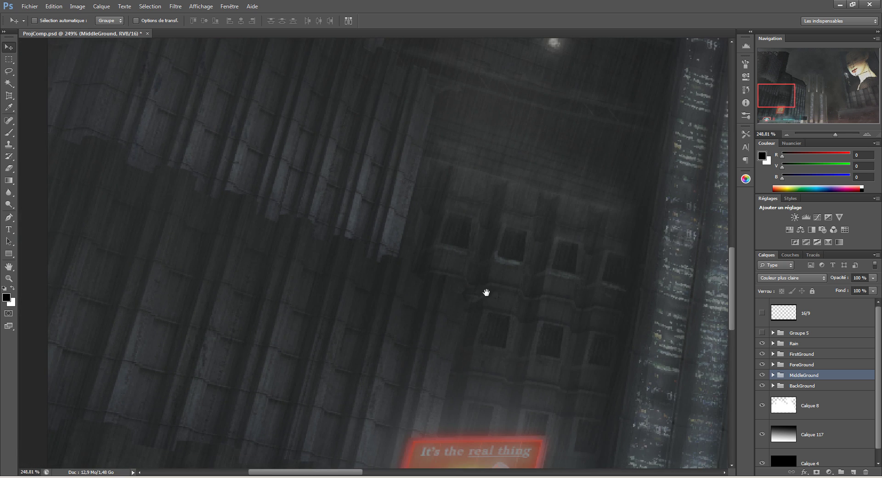
Select and expand the ForeGround group and go through its layers to the building texture layers
key(alt+bracketright)
key(alt+bracketright)
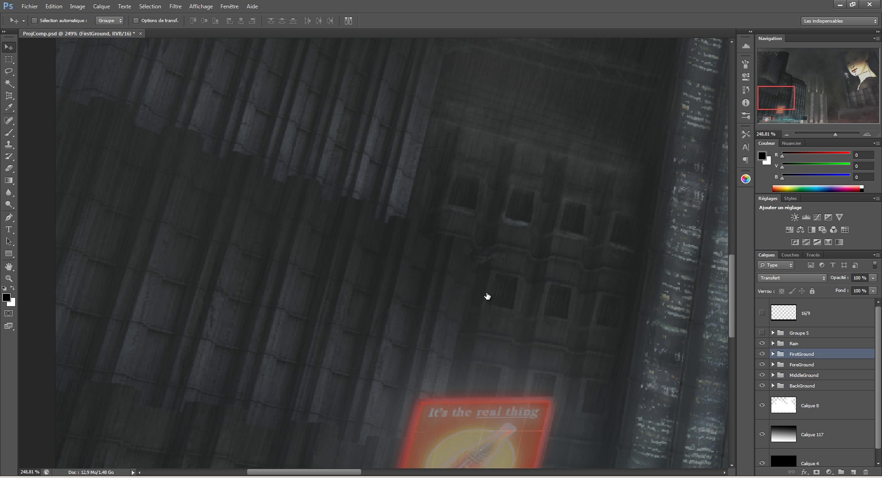
key(alt+bracketleft)
click(773, 365)
scroll(815, 382, down, 15)
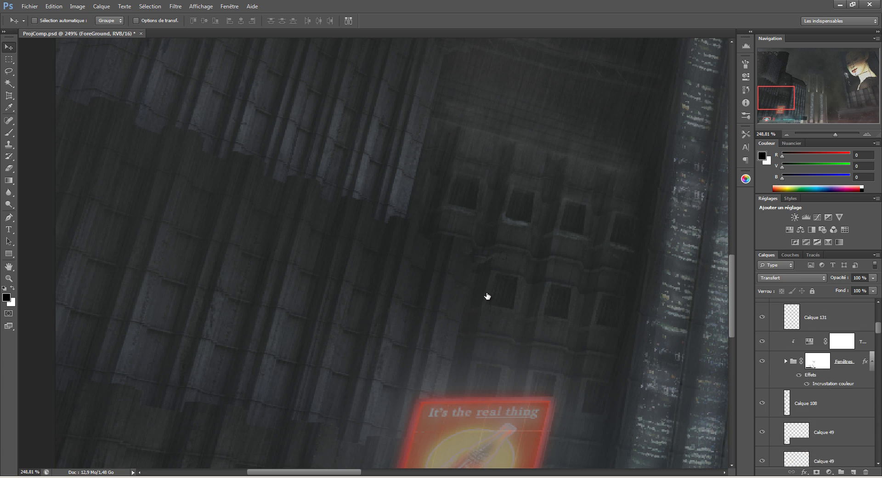
scroll(815, 382, down, 10)
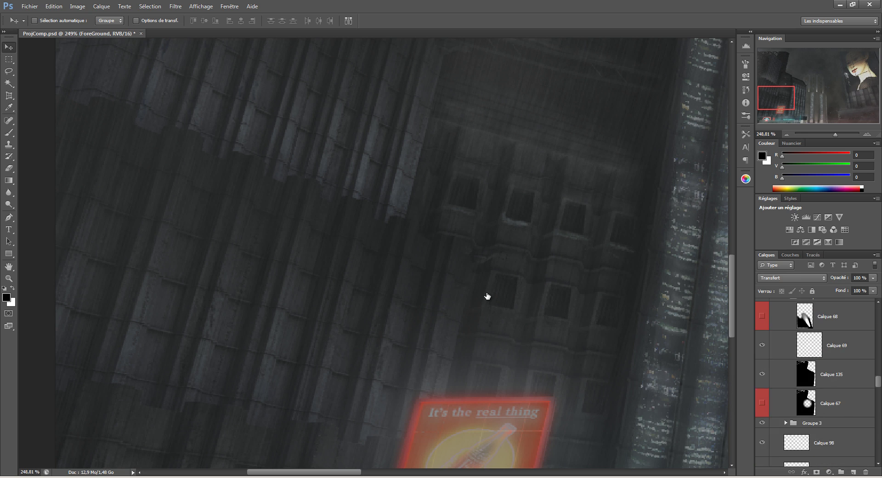
scroll(815, 382, down, 10)
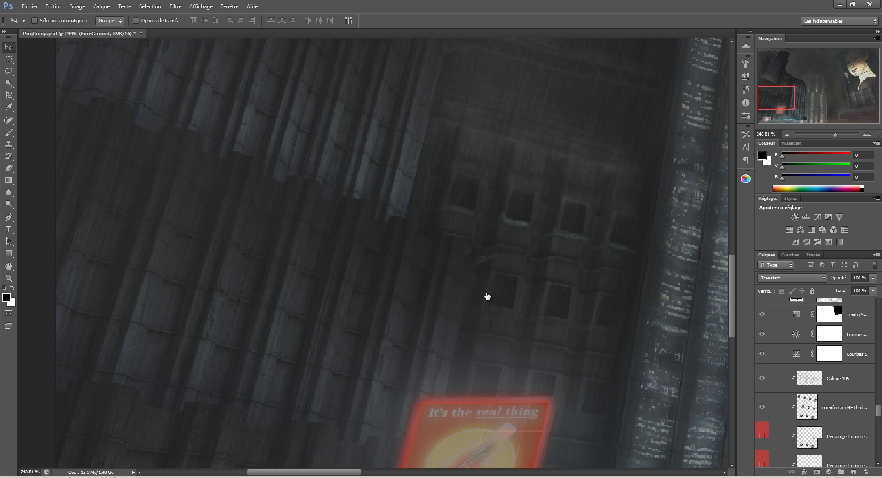
Compare the left building with and without its ConcreteBunker textures, and undo the last visibility change
scroll(815, 383, up, 1)
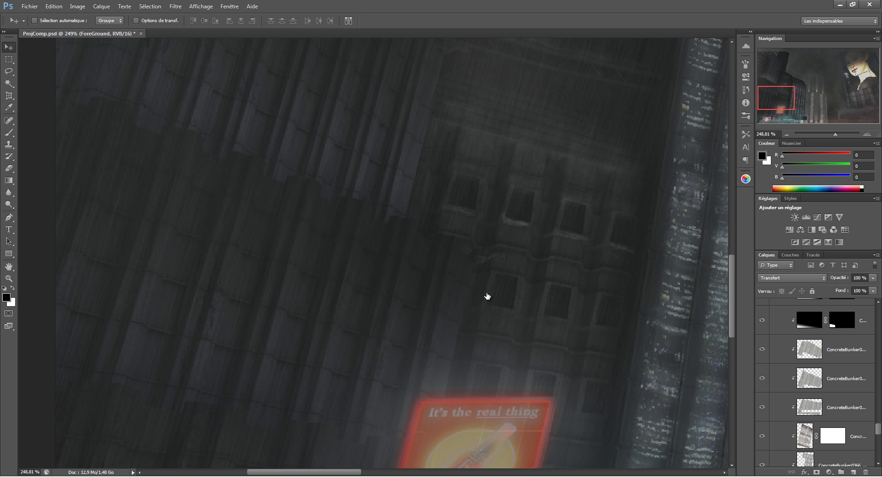
scroll(487, 293, down, 5)
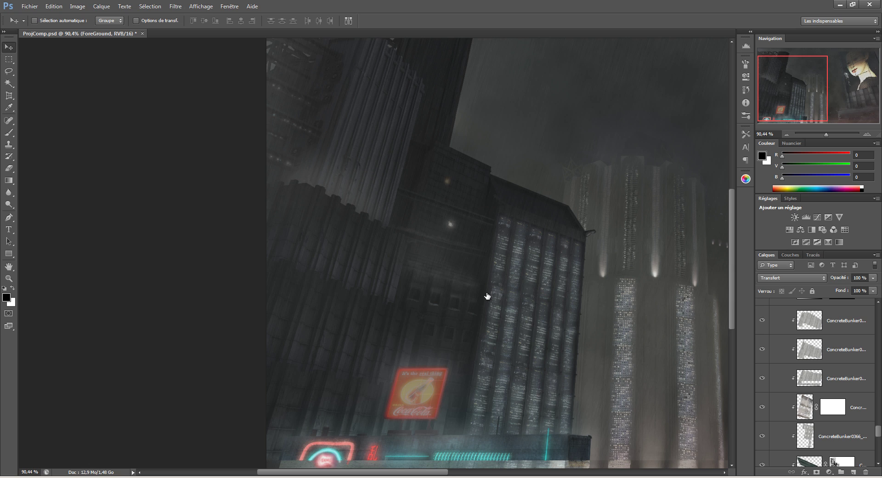
key(ctrl+z)
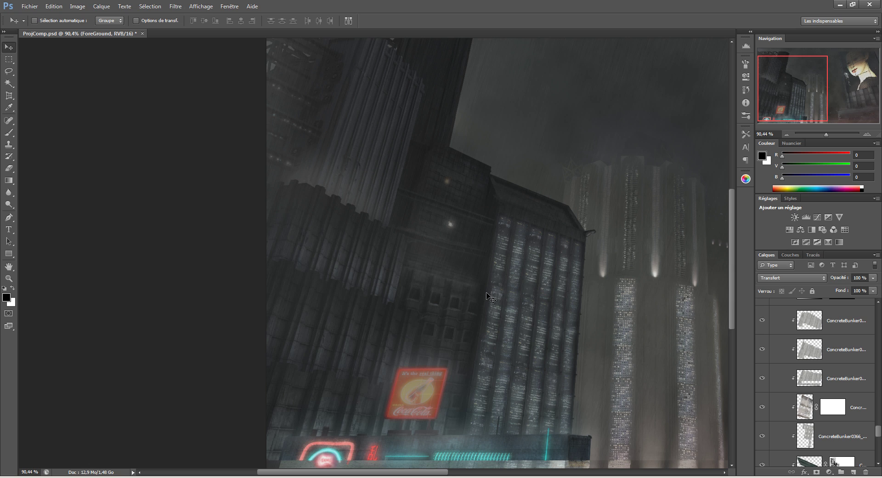
Hide the masked, dark green roof texture layer of the building with the lit windows
scroll(488, 296, up, 6)
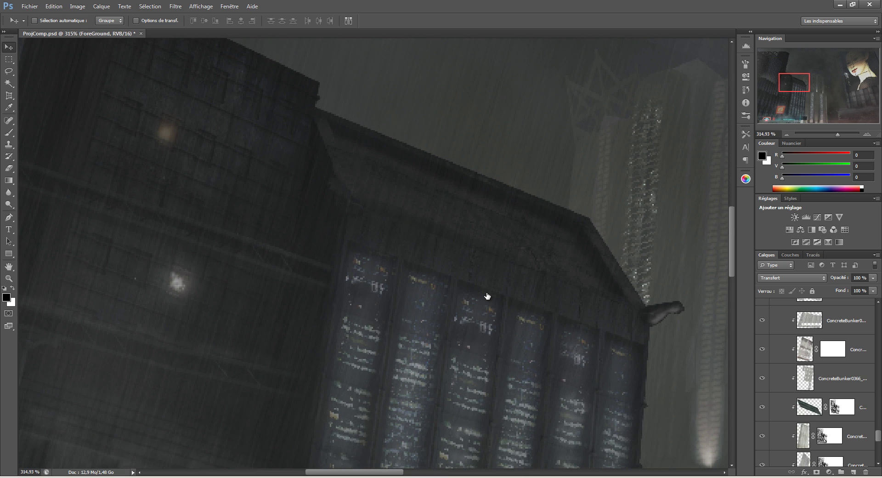
key(ctrl+comma)
scroll(487, 295, up, 6)
scroll(487, 292, down, 5)
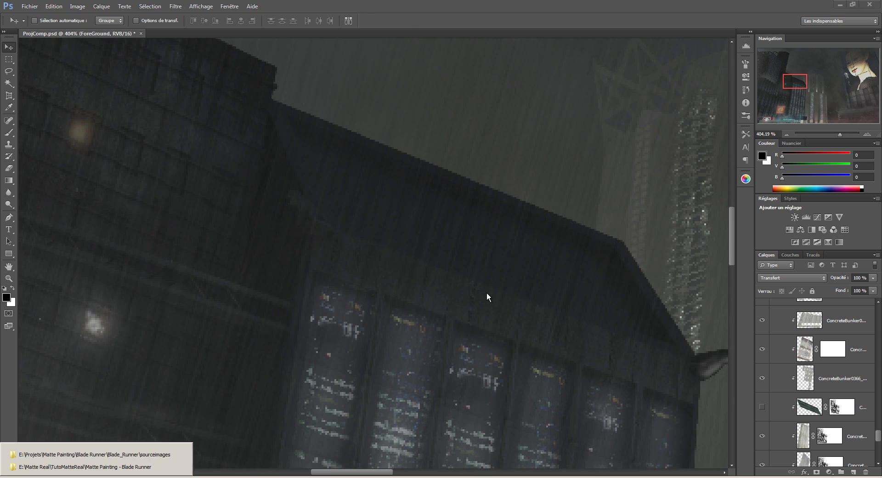
Switch to the sourceimages folder, open TextureBatiments.jpg, examine its concrete surface up close and close the viewer
key(alt+Tab)
key(Right)
key(Right)
key(Right)
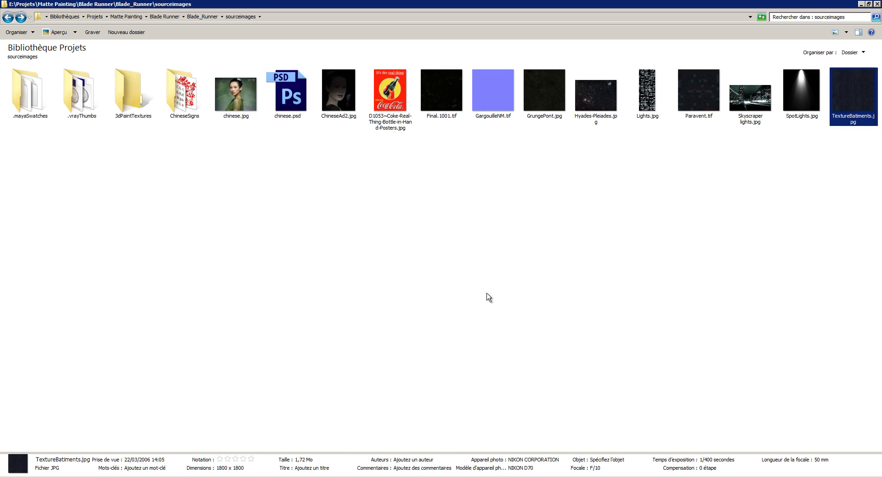
key(Return)
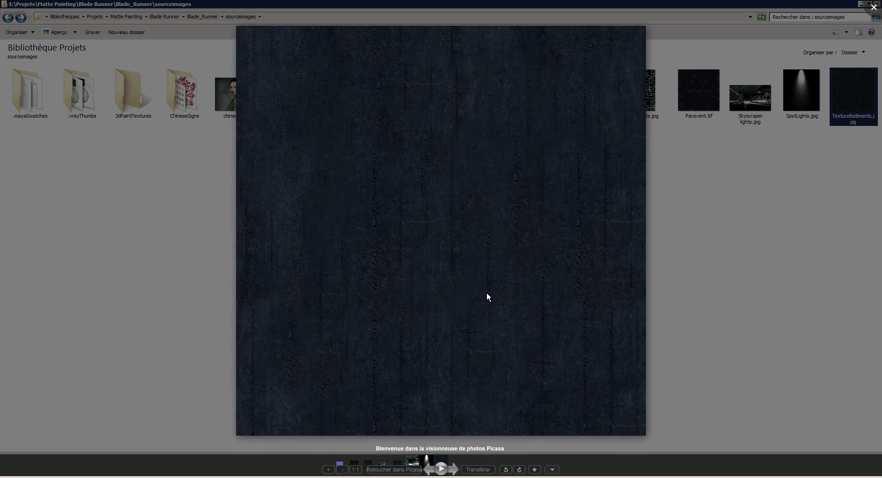
scroll(487, 293, up, 6)
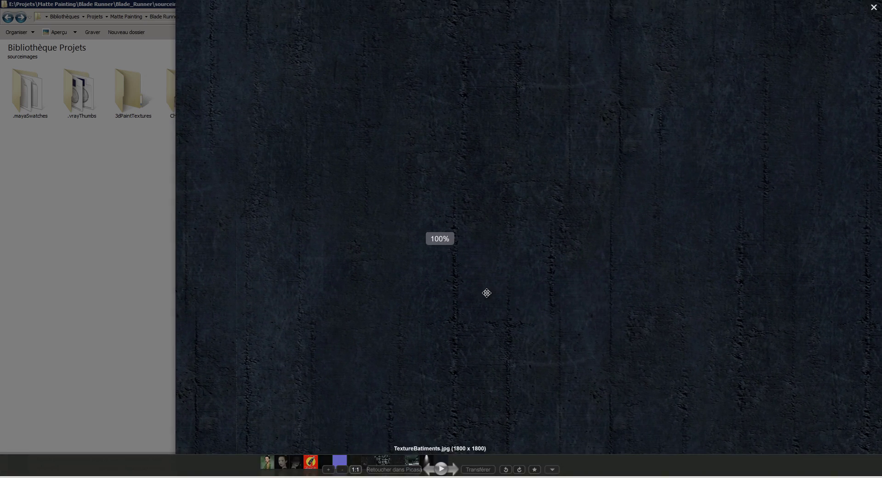
scroll(488, 297, up, 2)
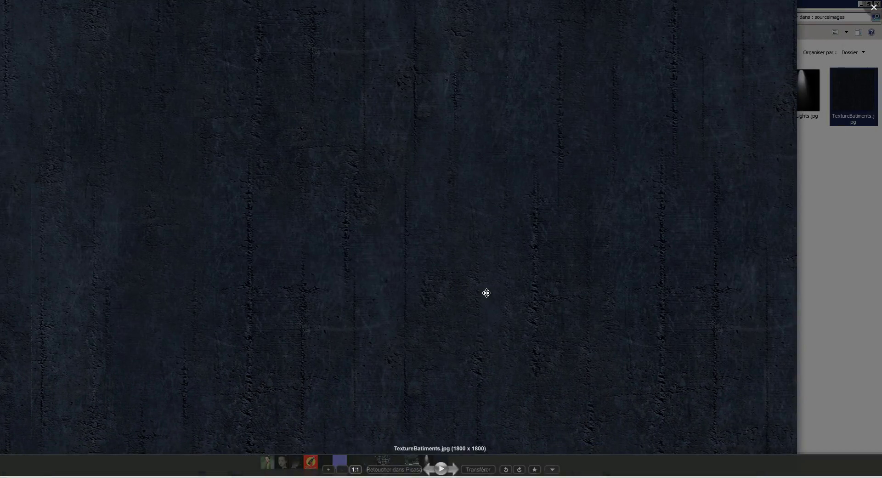
scroll(486, 293, up, 2)
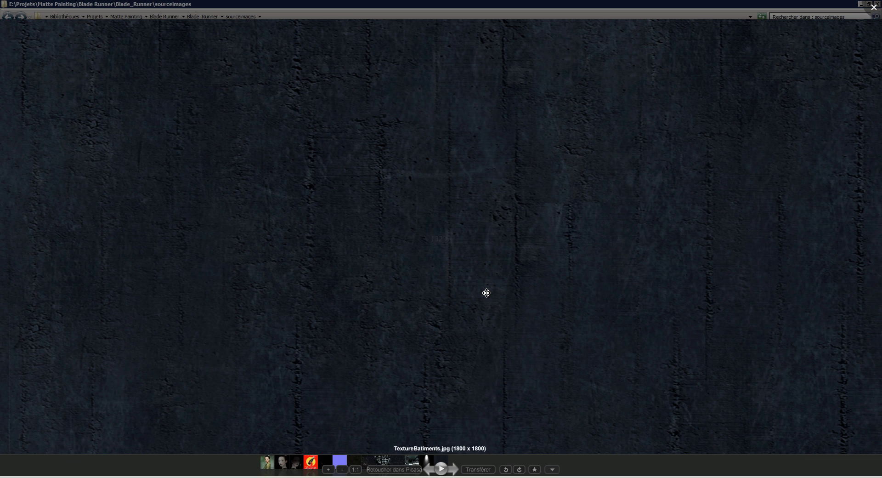
scroll(487, 293, down, 3)
key(Escape)
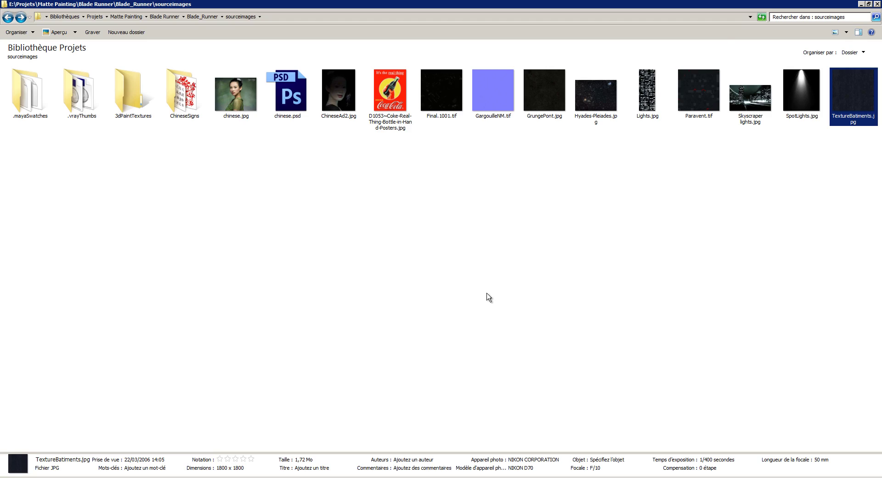
Switch back to the Photoshop composite and examine the building's roof without its texture layer
key(alt+Tab)
click(486, 293)
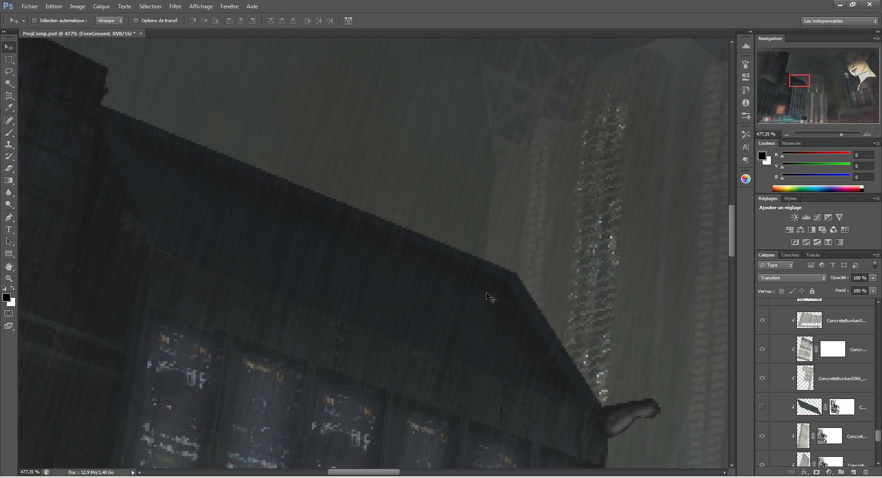
scroll(816, 382, down, 2)
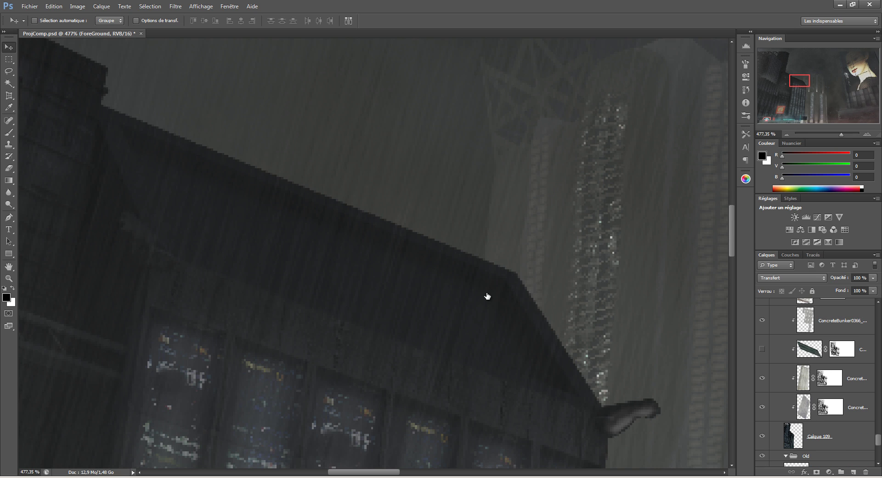
scroll(491, 298, down, 1)
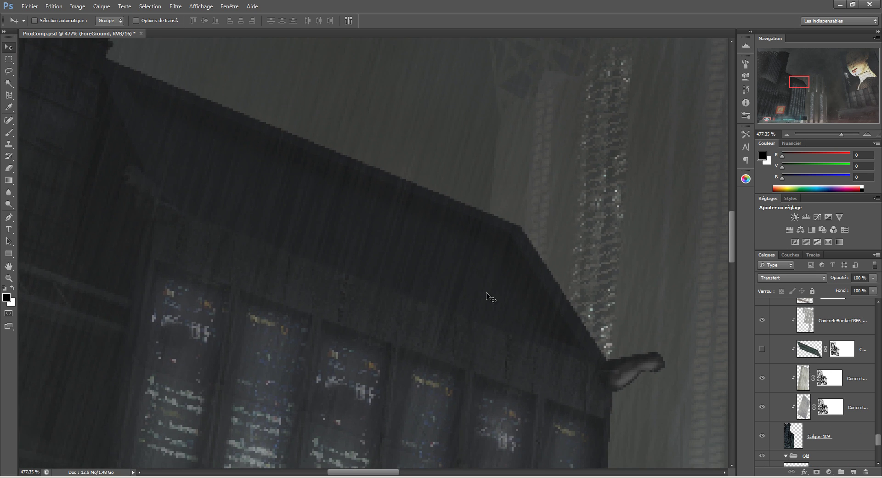
scroll(491, 298, right, 1)
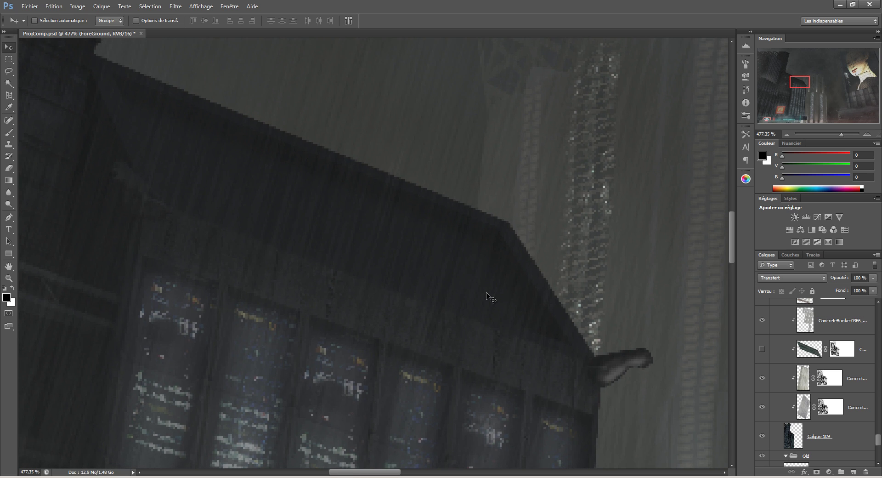
scroll(490, 298, up, 1)
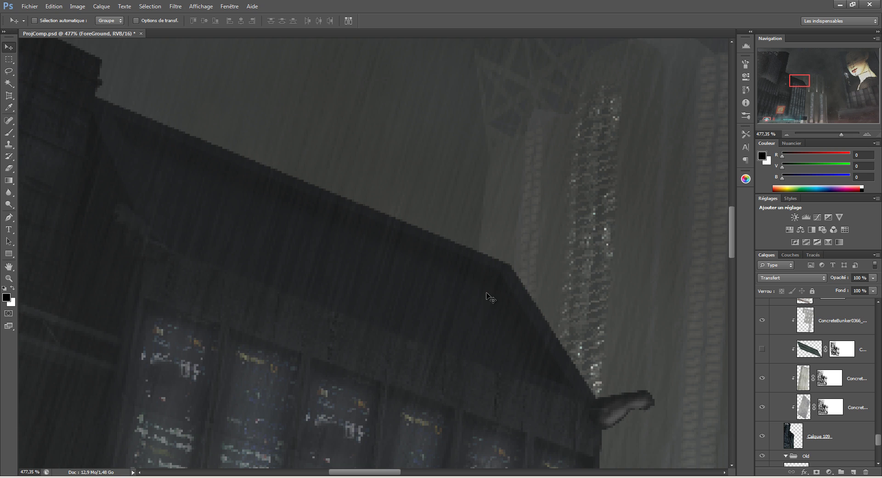
Show the masked roof texture layer again and compare the lit-window building's roof up close and in the full composite
scroll(491, 298, down, 6)
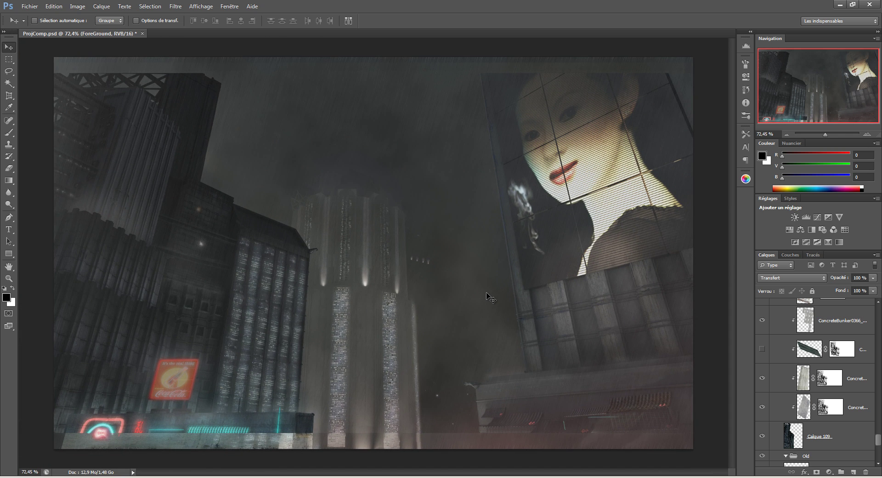
scroll(816, 383, down, 1)
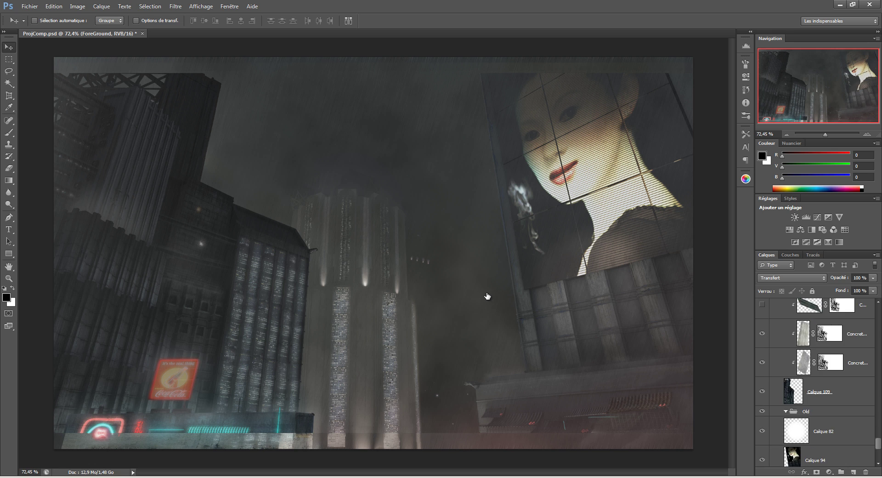
scroll(490, 298, up, 5)
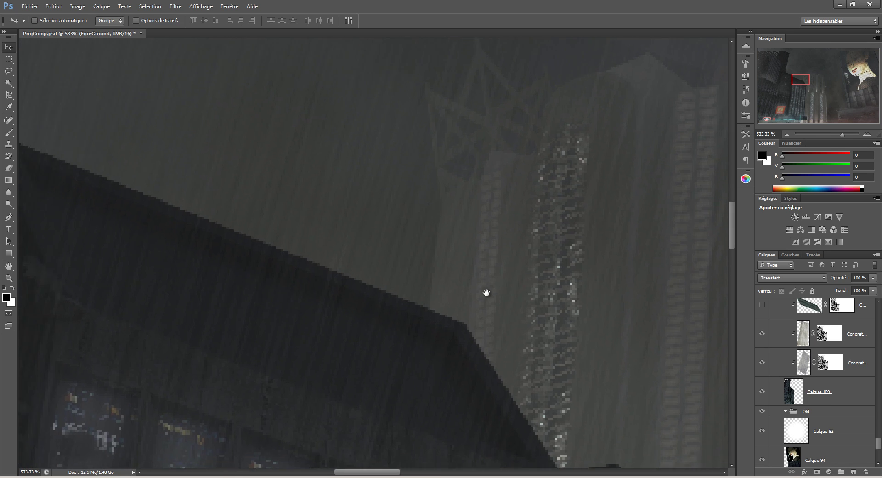
scroll(488, 296, down, 2)
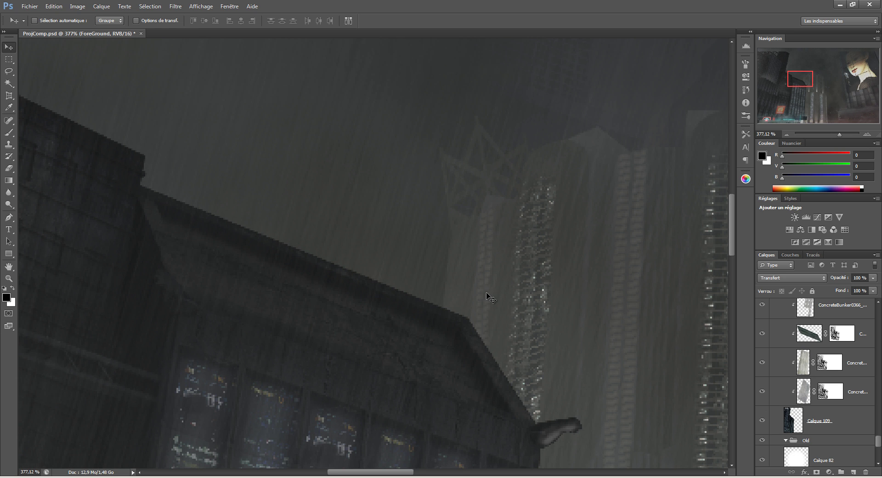
scroll(487, 295, up, 3)
scroll(487, 292, down, 5)
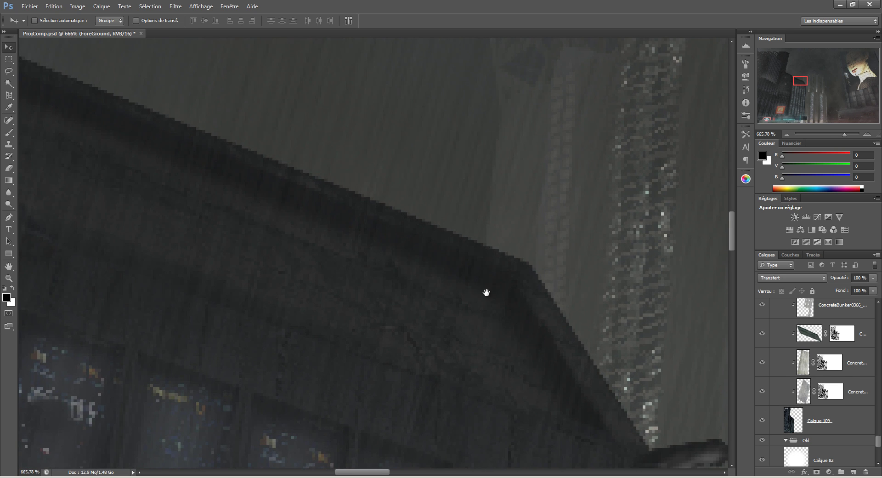
Examine the concrete walls, ribbed tower and small lights of the left-hand buildings up close
scroll(486, 293, up, 3)
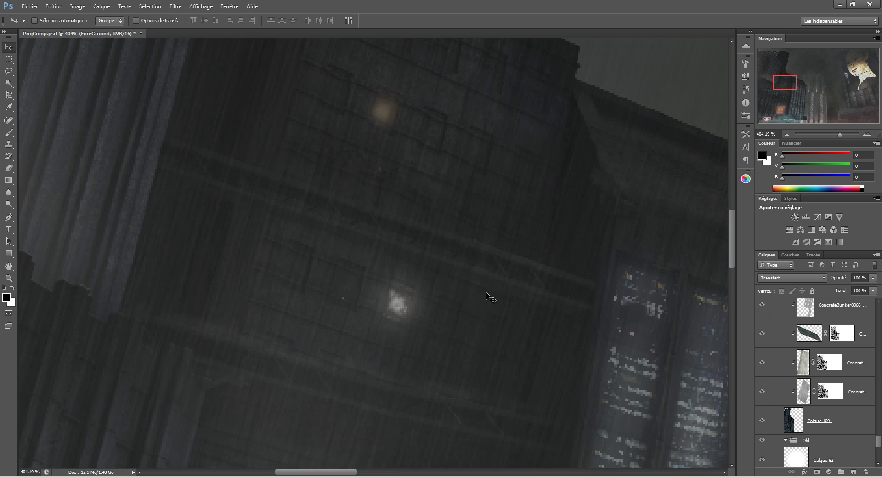
drag(487, 293, 868, 393)
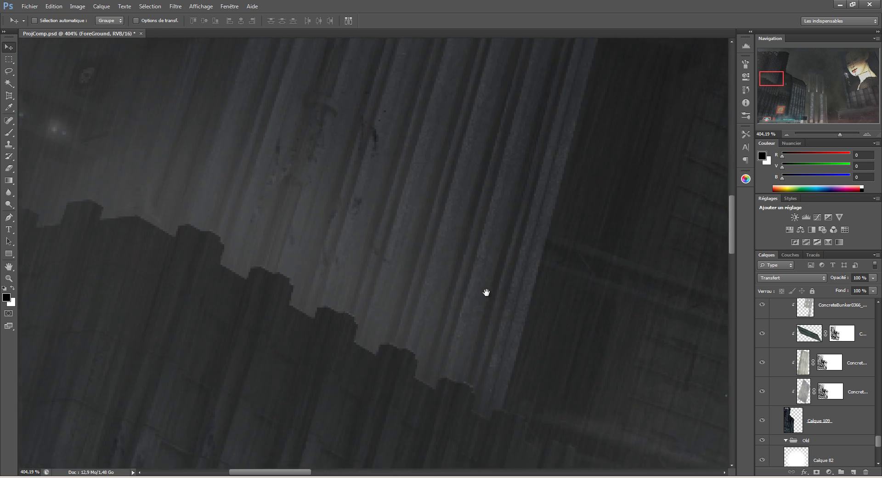
scroll(487, 293, down, 1)
scroll(487, 293, down, 3)
scroll(488, 295, up, 3)
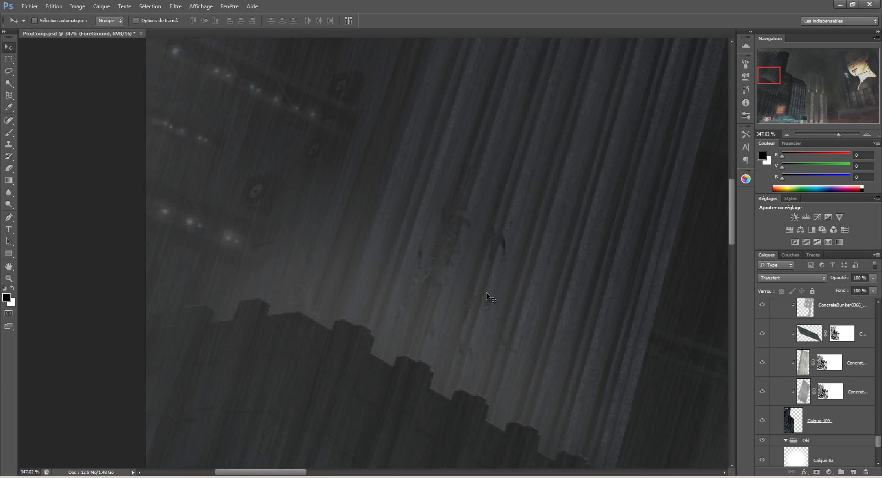
scroll(488, 296, up, 2)
scroll(487, 295, right, 2)
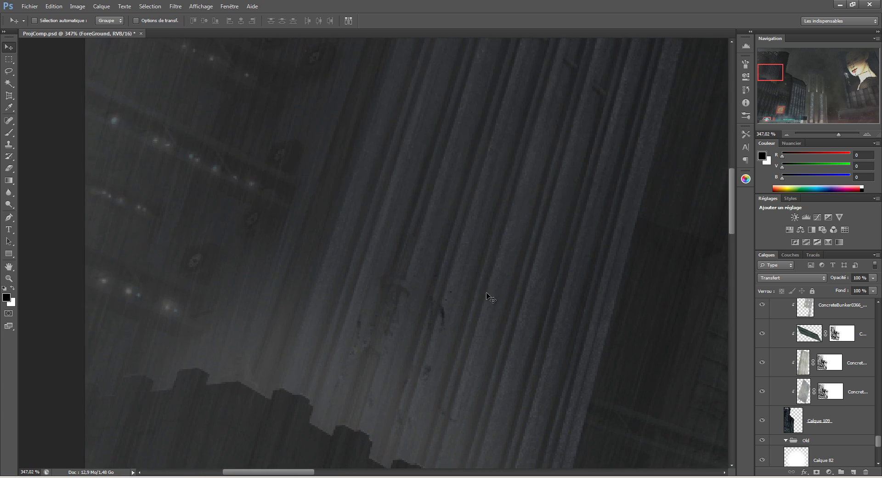
scroll(487, 293, up, 3)
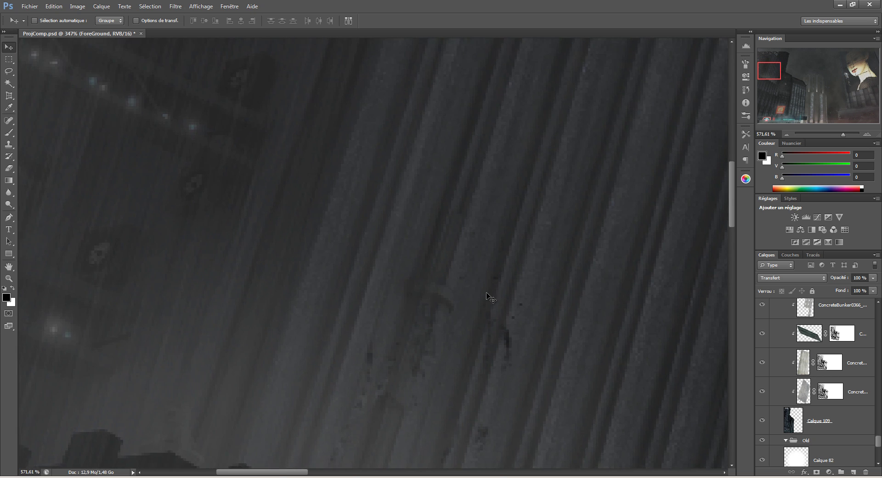
scroll(486, 292, left, 5)
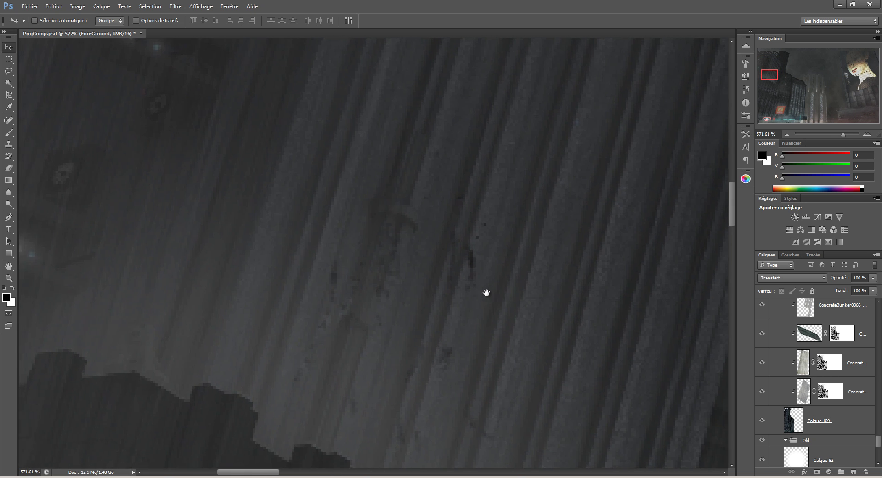
scroll(486, 293, up, 3)
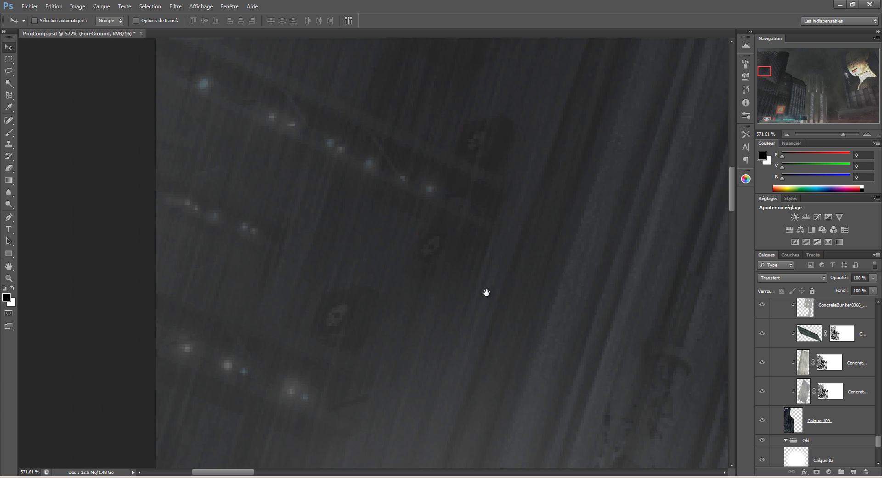
scroll(486, 292, up, 2)
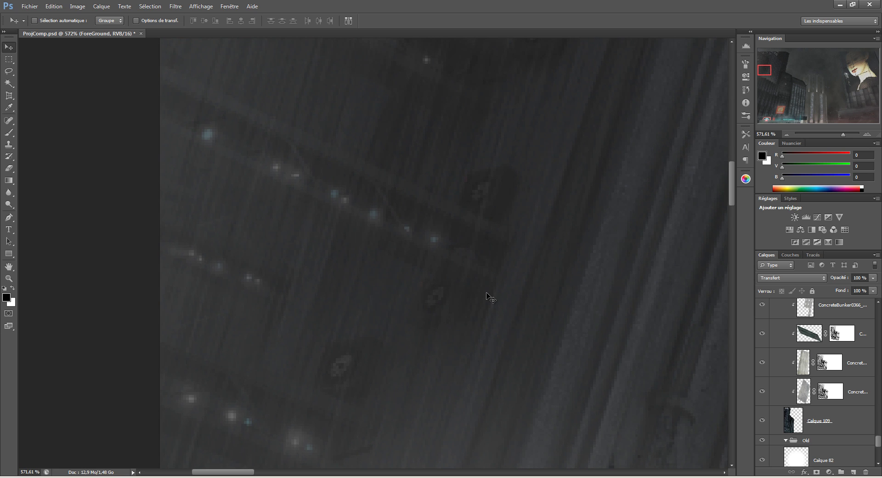
scroll(487, 293, up, 1)
scroll(486, 292, right, 1)
scroll(486, 292, down, 4)
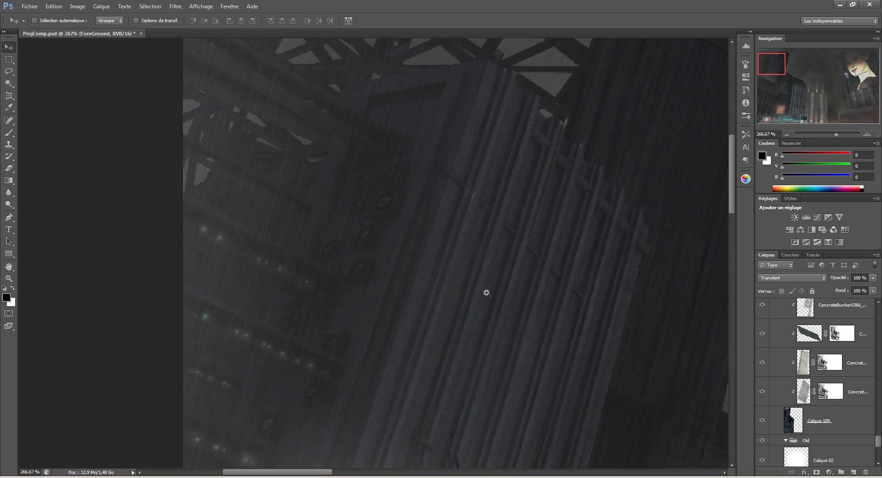
scroll(487, 293, down, 2)
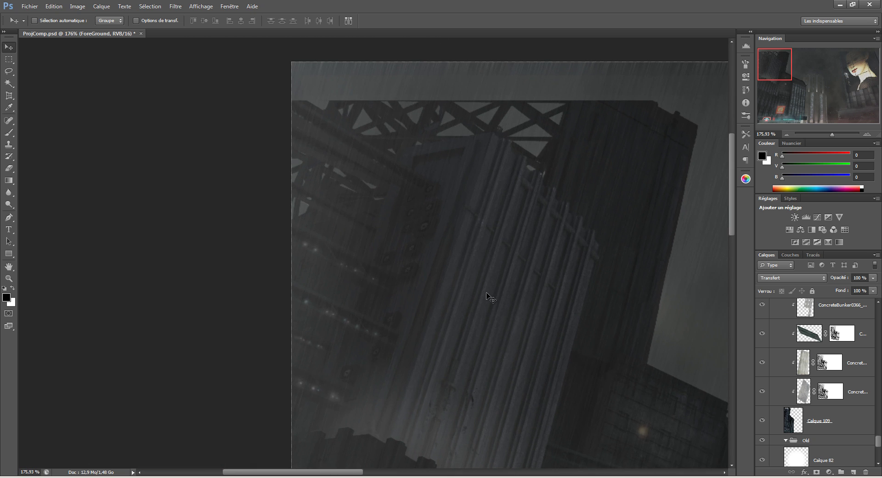
Examine the building and ledge below the billboard on the composite's right side, up close and within the whole image
scroll(486, 293, right, 15)
scroll(486, 292, down, 8)
scroll(487, 293, down, 7)
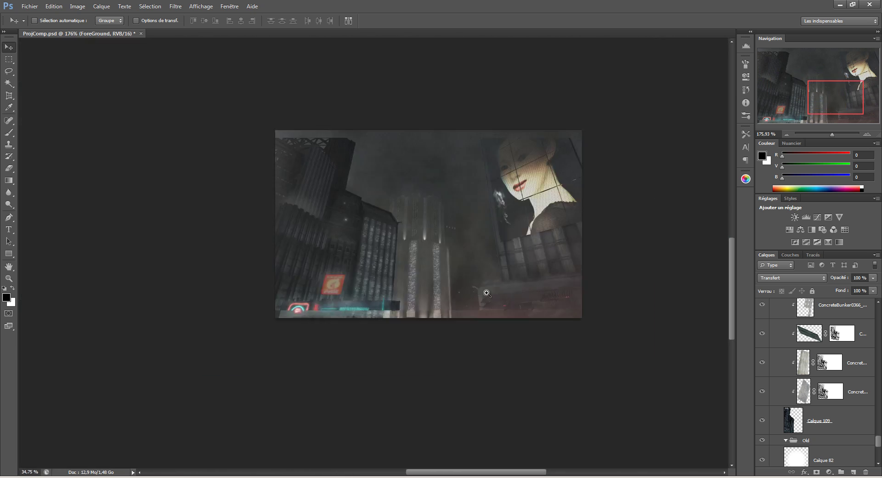
scroll(486, 292, up, 10)
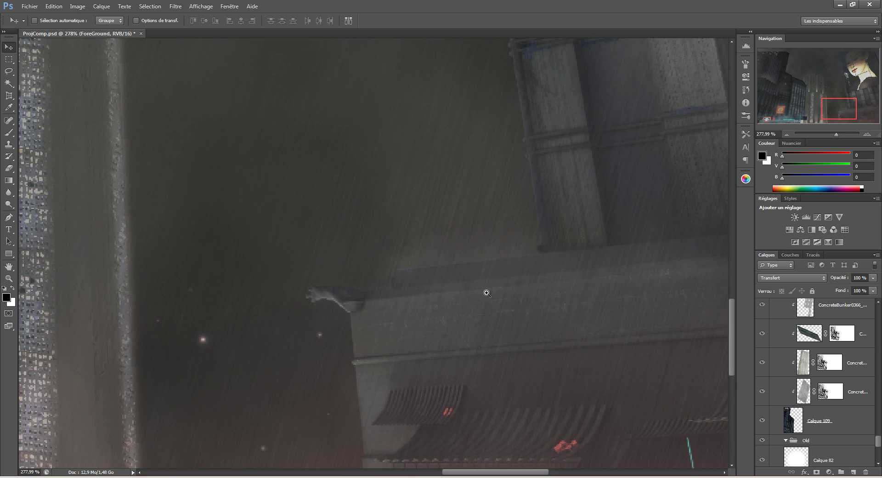
scroll(487, 292, up, 1)
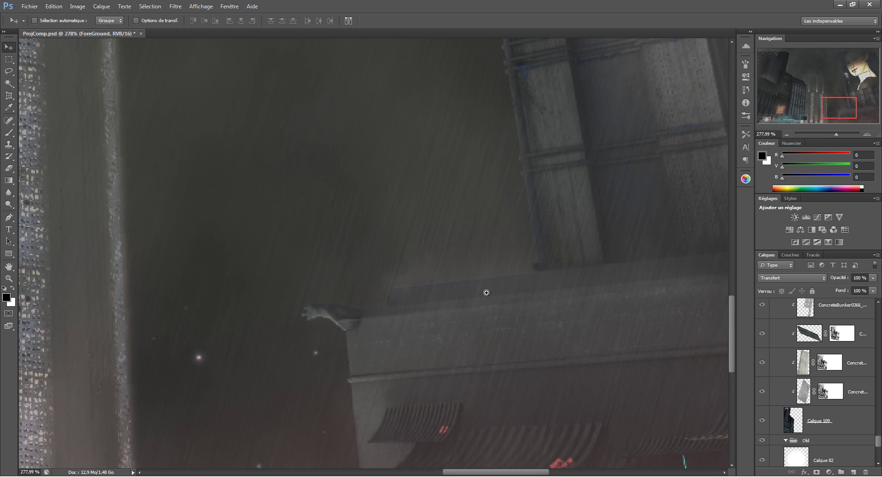
scroll(486, 293, down, 3)
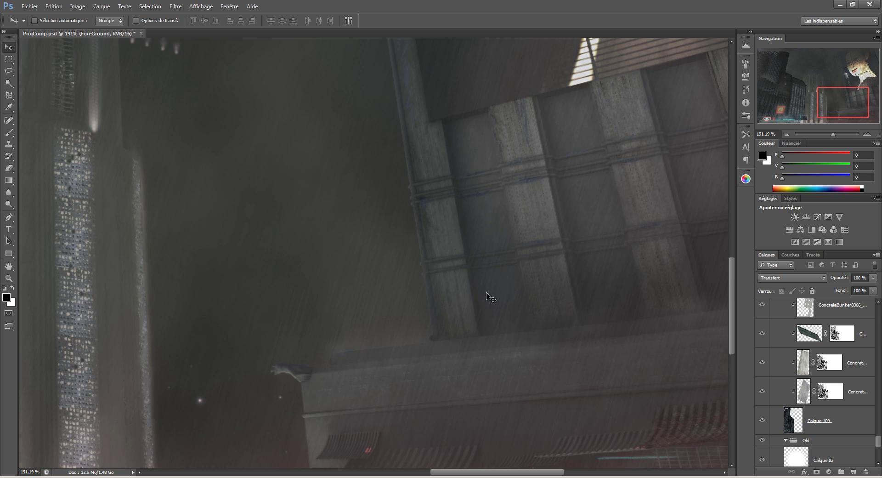
scroll(487, 293, down, 3)
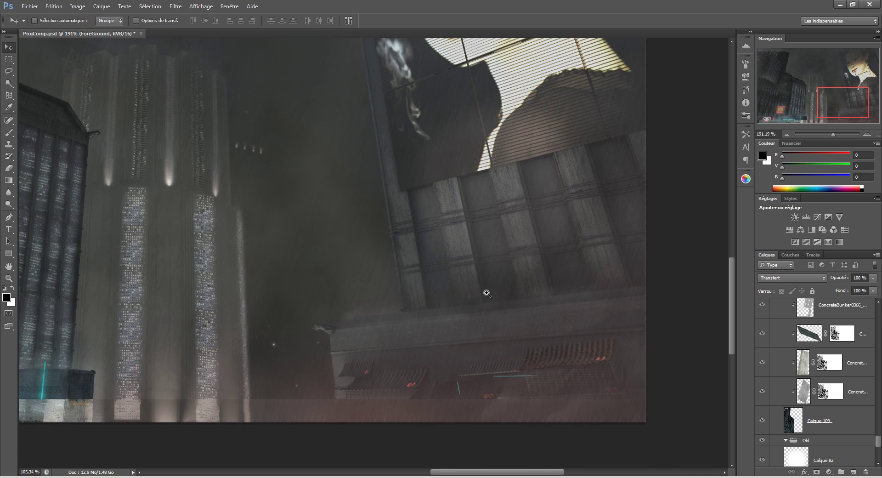
scroll(487, 293, up, 1)
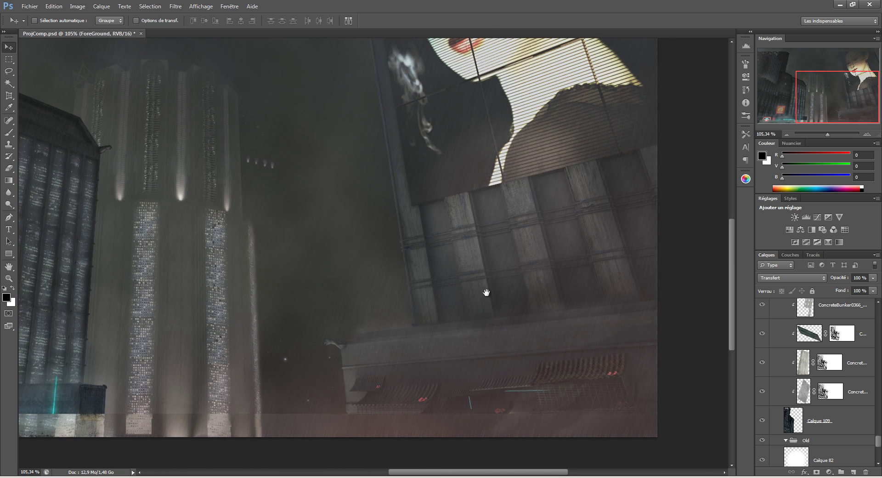
scroll(487, 293, down, 2)
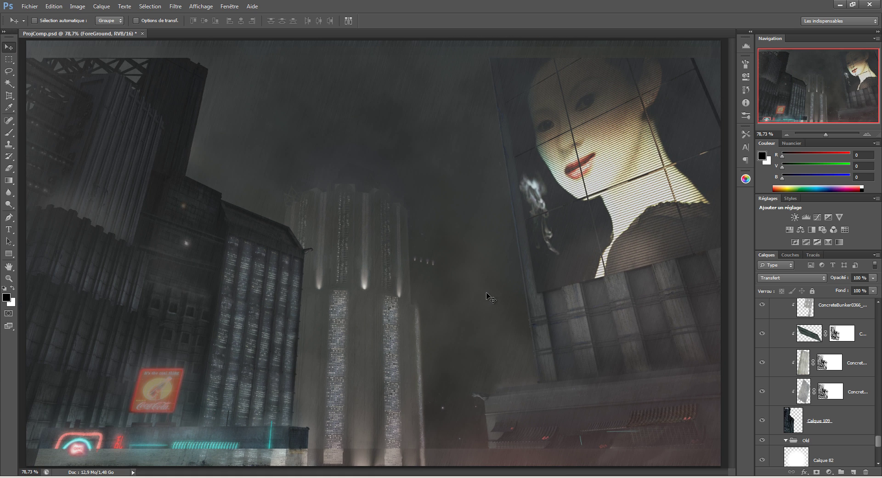
scroll(487, 292, up, 4)
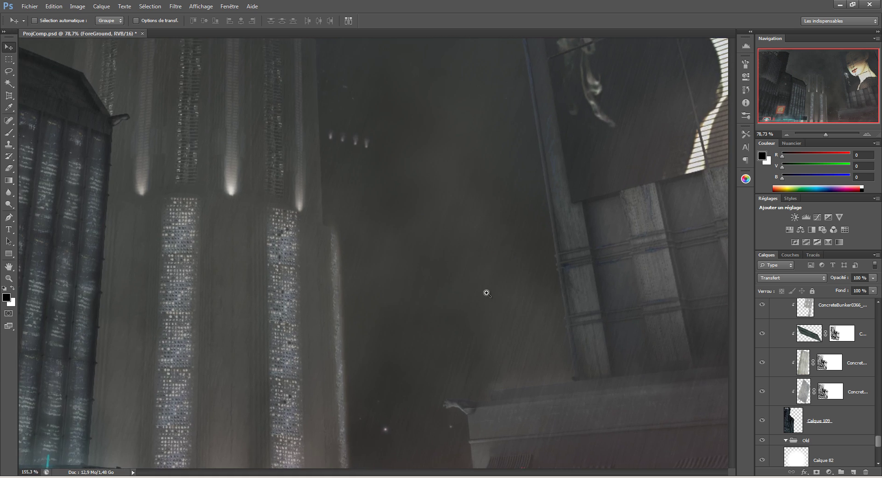
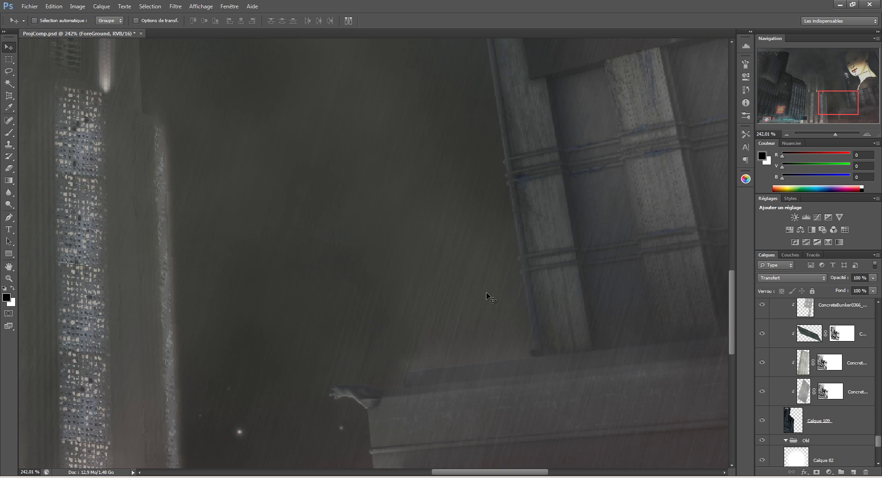
Activate the Brush tool with a hard round tip at 46 px
key(b)
right_click(487, 293)
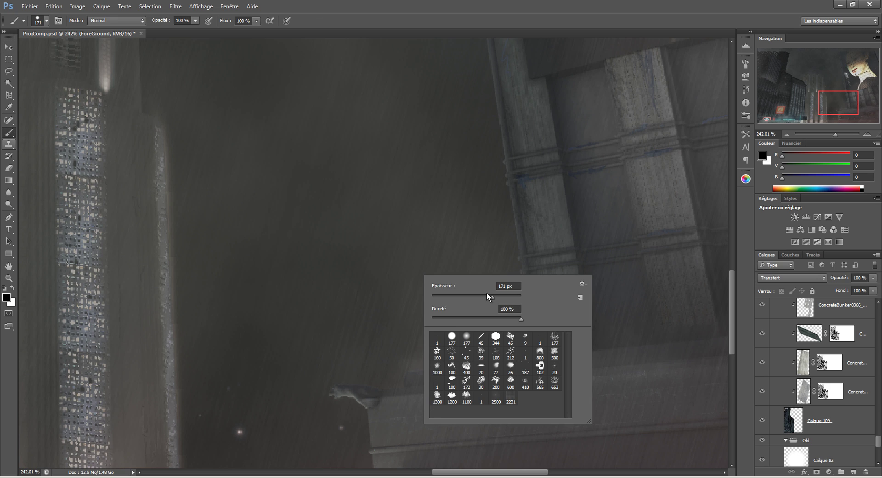
key(Escape)
right_click(487, 293)
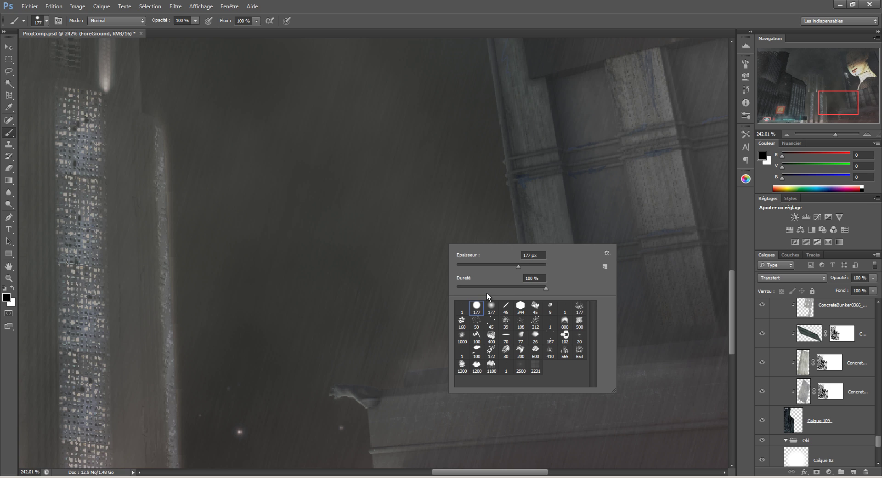
key(Down)
key(Down)
key(Down)
Add a new empty layer directly above Groupe 5, near the top of the layer stack
click(842, 334)
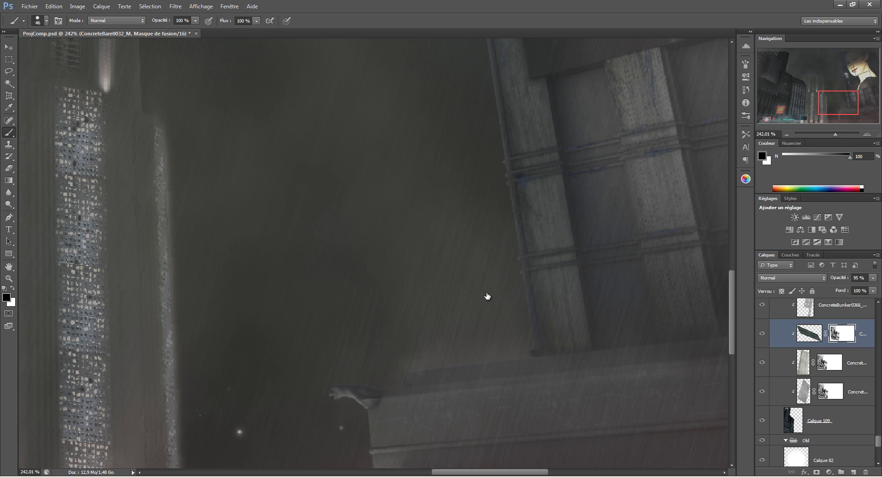
drag(878, 441, 878, 313)
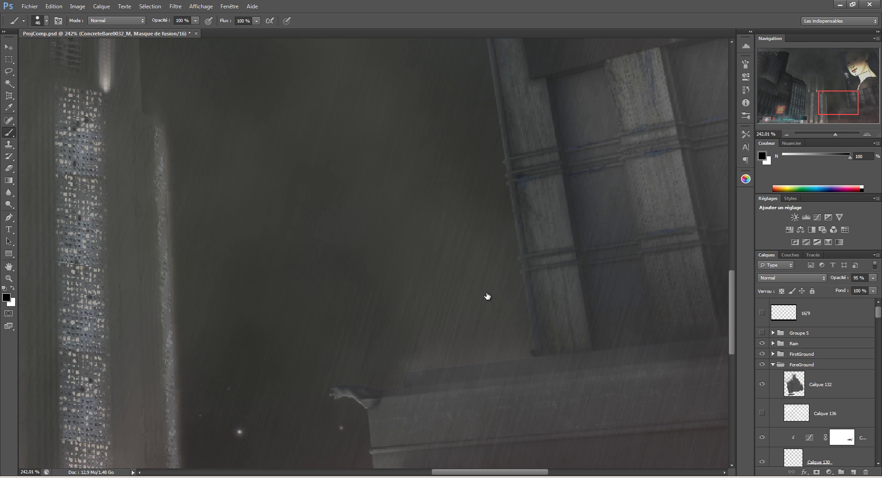
click(799, 333)
click(853, 472)
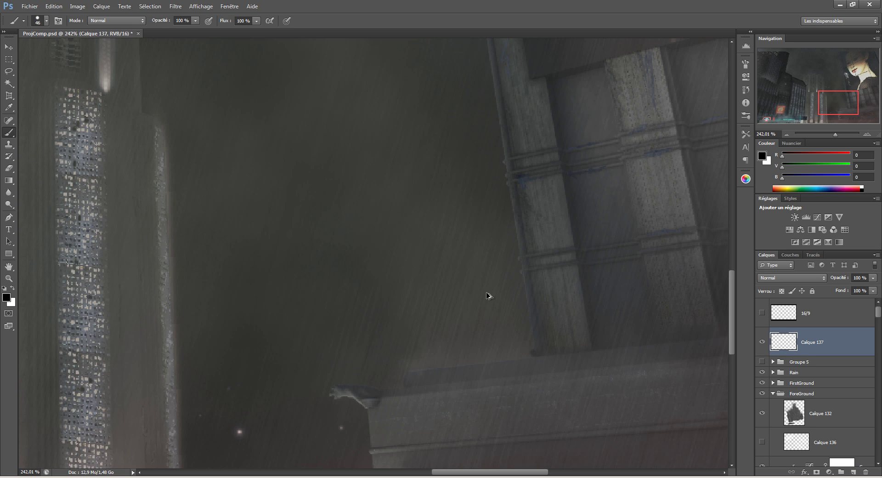
Make white the foreground colour and set the brush opacity to 18% for painting around the right building's ledge
scroll(486, 292, right, 3)
scroll(486, 292, down, 1)
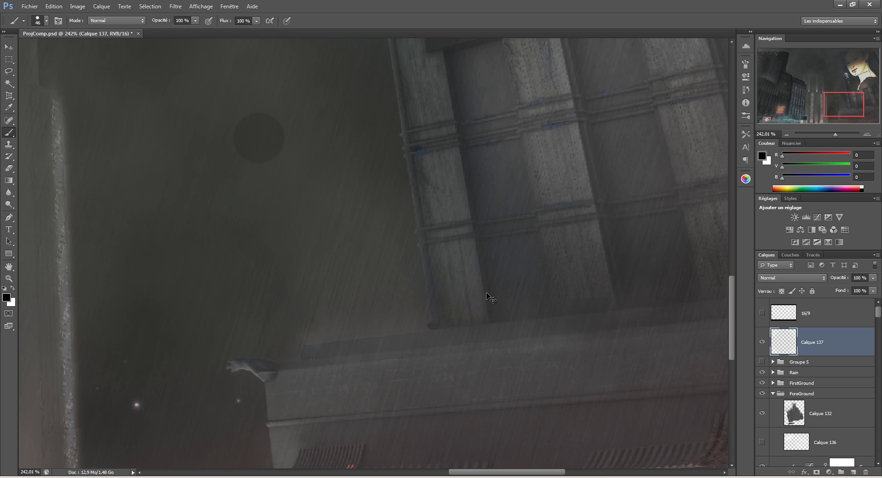
key(x)
scroll(488, 296, right, 1)
scroll(488, 295, down, 1)
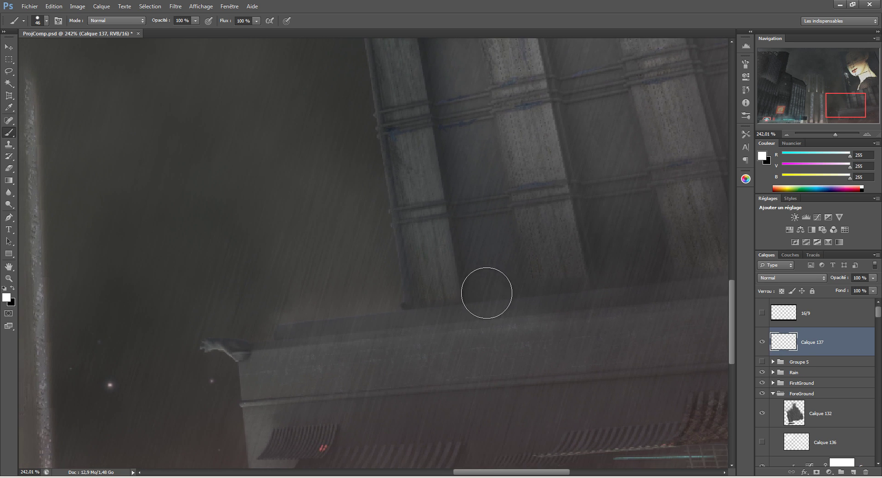
key(1)
key(8)
Choose the irregular textured brush tip preset labelled 500 and reduce its size to 42 px
right_click(488, 296)
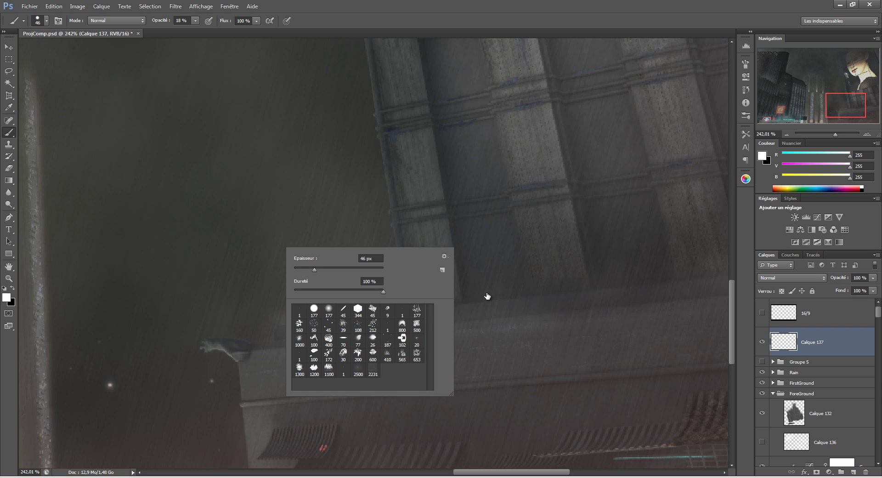
click(416, 325)
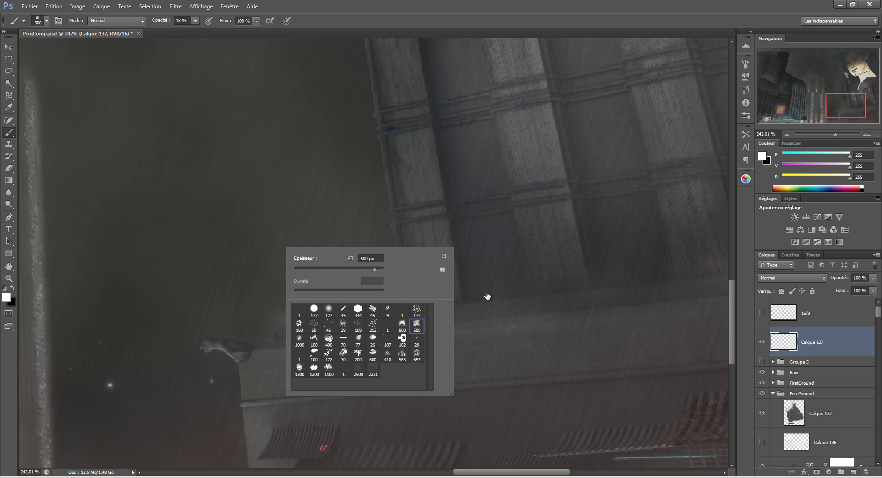
click(305, 270)
key(Return)
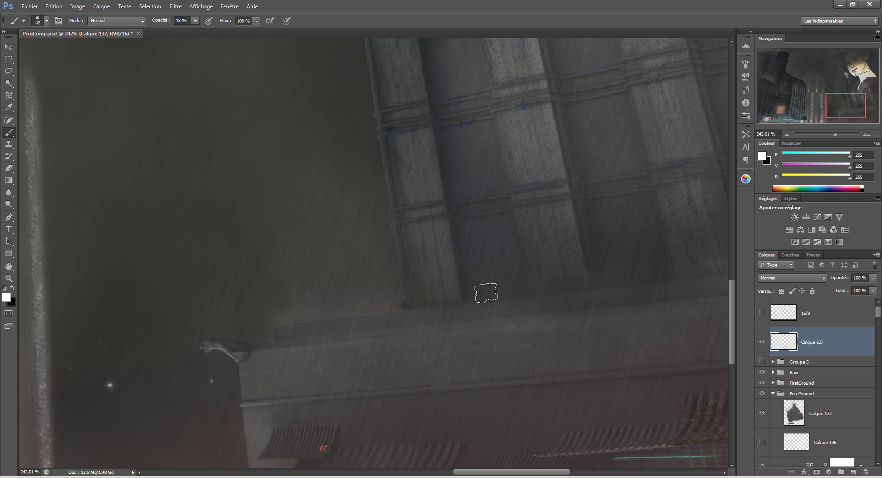
Paint faint white haze along the ledge below the right building's columns, with the textured brush reduced to 28 px partway through
drag(359, 309, 486, 293)
click(486, 293)
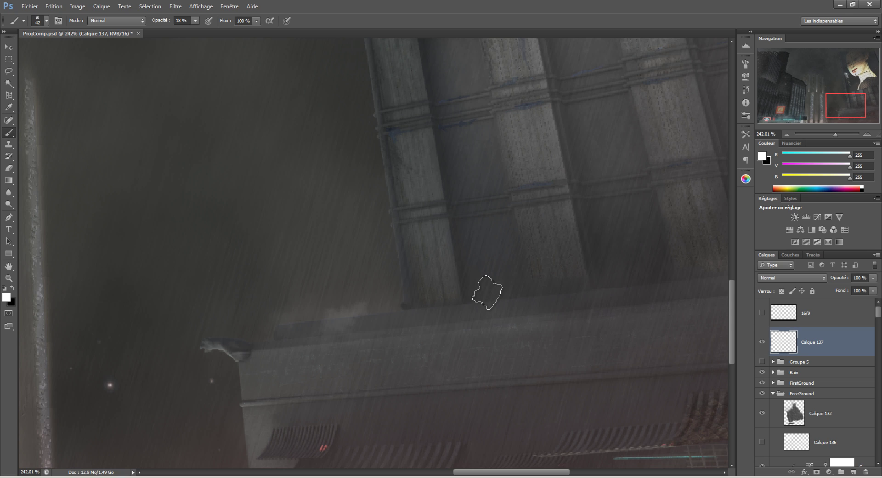
click(487, 293)
click(487, 292)
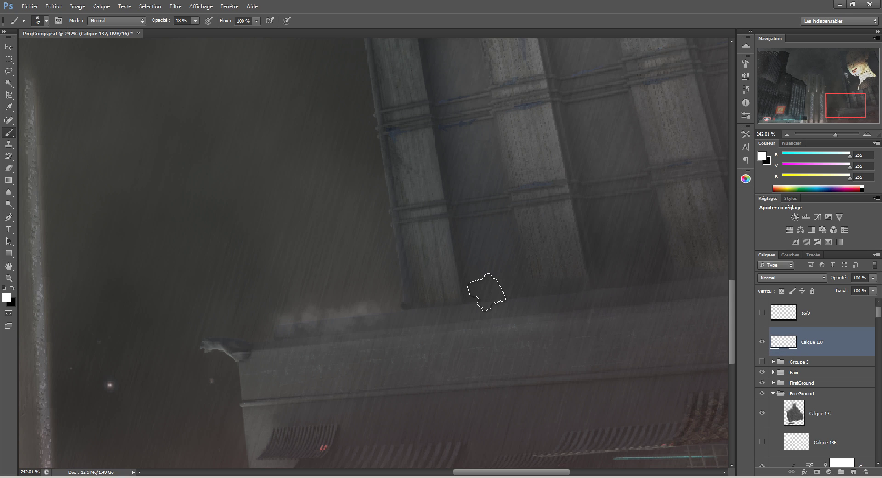
alt+right_click(486, 293)
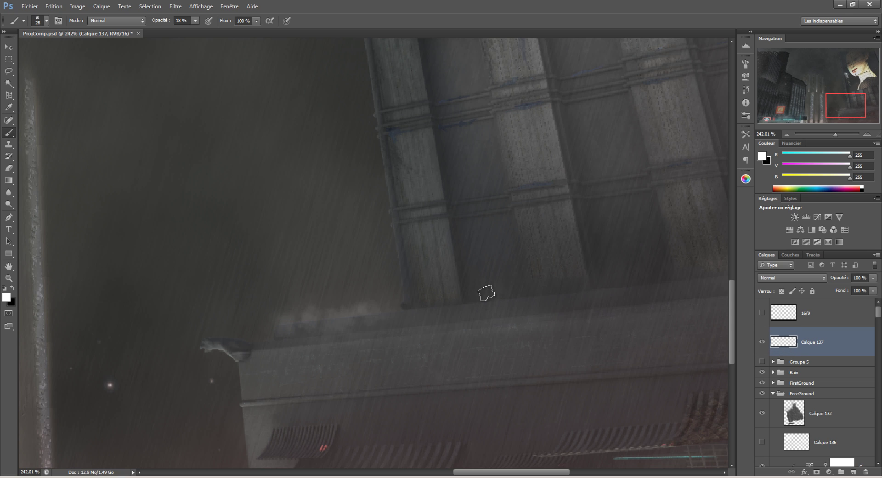
click(486, 293)
click(486, 293)
click(486, 293)
click(487, 294)
click(487, 293)
scroll(486, 293, right, 1)
Lower the haze layer Calque 137 to 46% opacity and delete the layer
key(v)
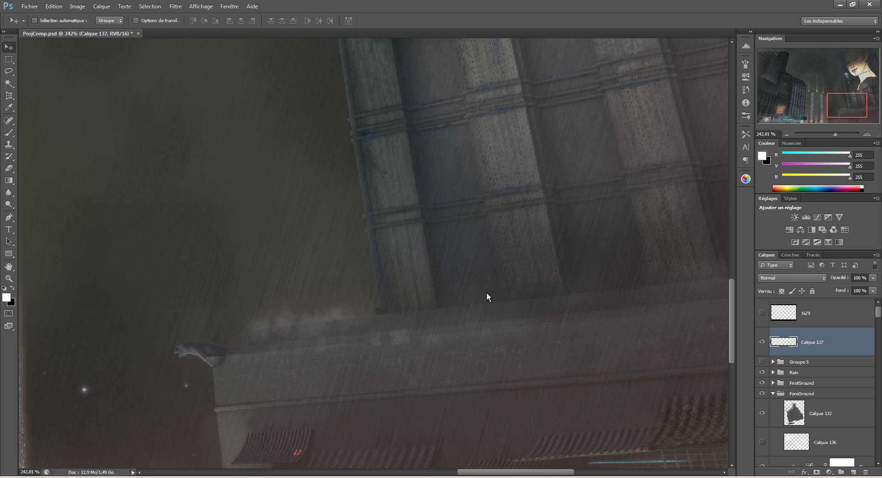
key(6)
key(5)
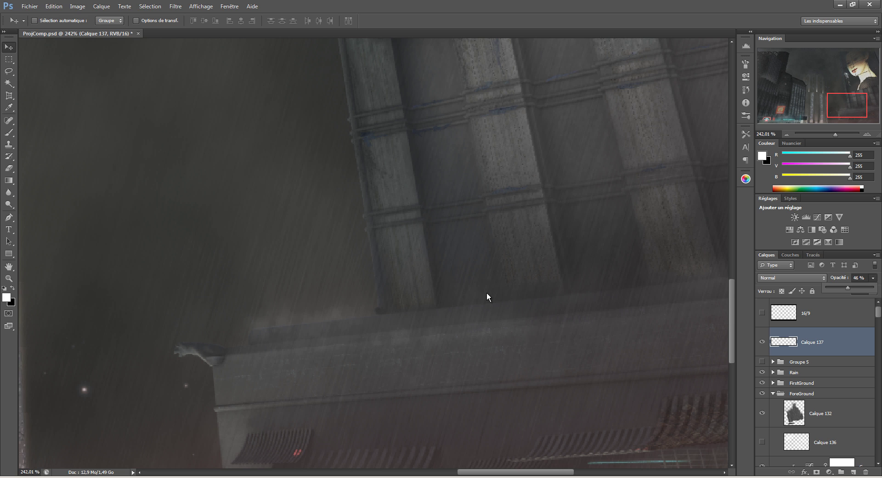
scroll(488, 296, down, 2)
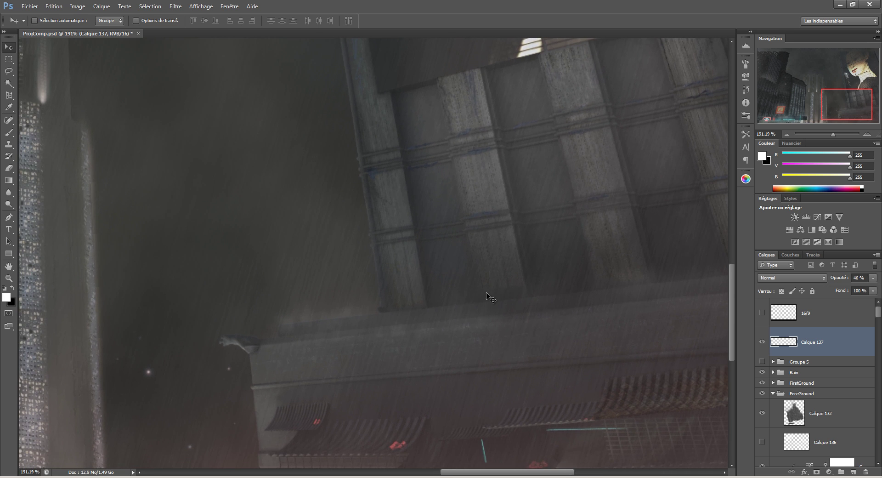
drag(487, 293, 486, 293)
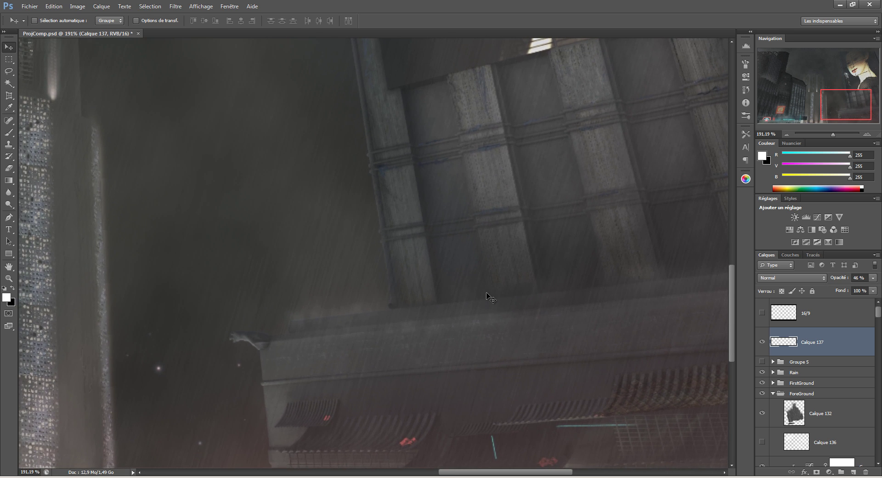
key(Delete)
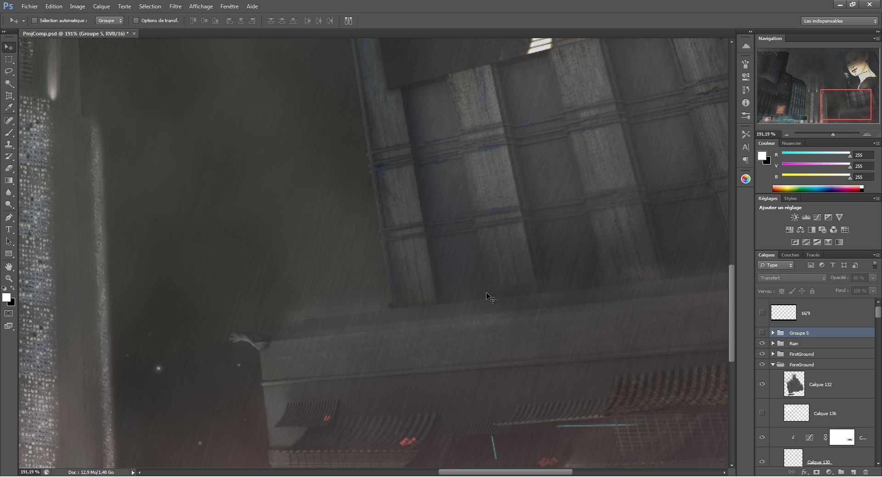
Examine the right building's ledge and columns up close, the whole composite, and the neon signs and lit towers on the left
scroll(488, 298, up, 3)
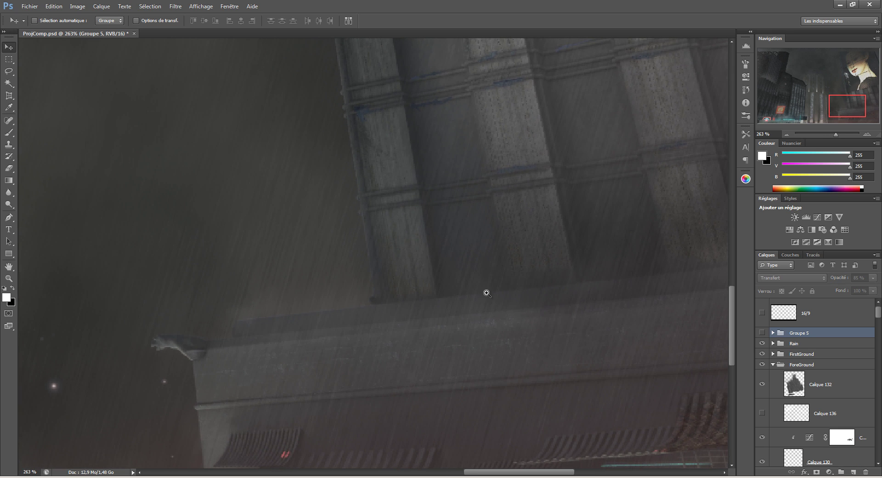
scroll(487, 293, up, 2)
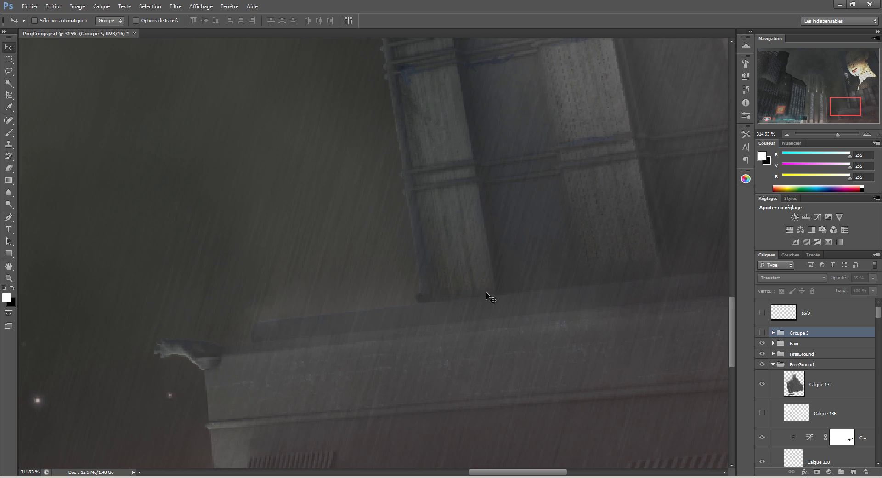
scroll(488, 298, down, 10)
scroll(487, 298, up, 10)
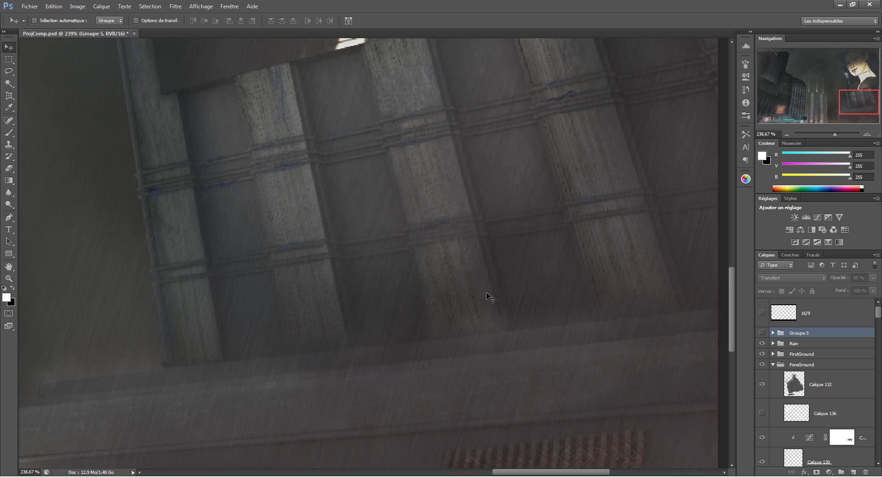
scroll(491, 298, right, 3)
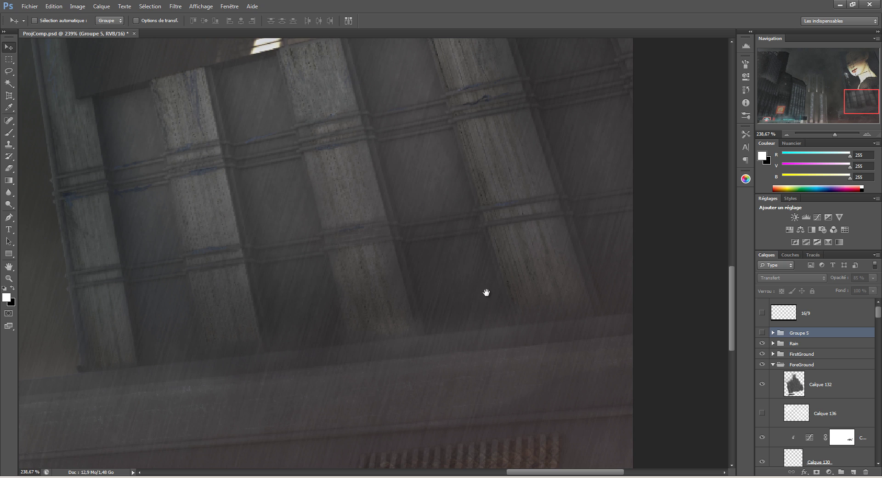
scroll(487, 297, down, 3)
scroll(488, 297, down, 4)
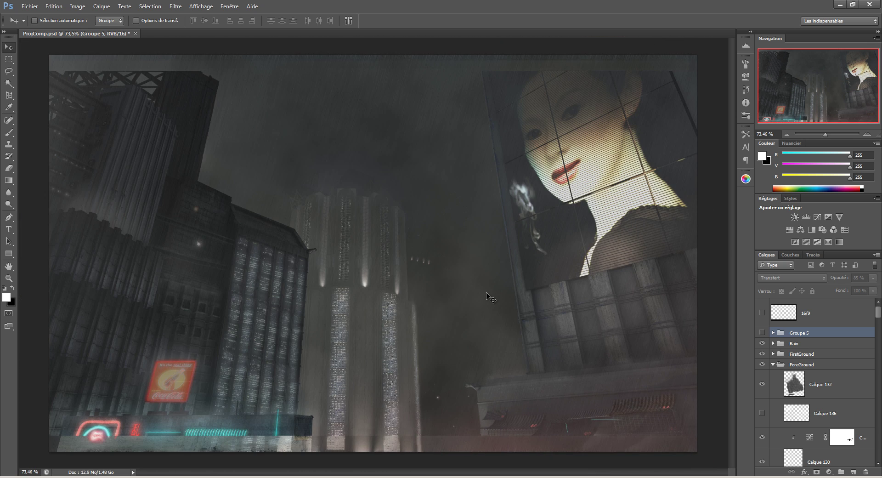
scroll(487, 296, up, 4)
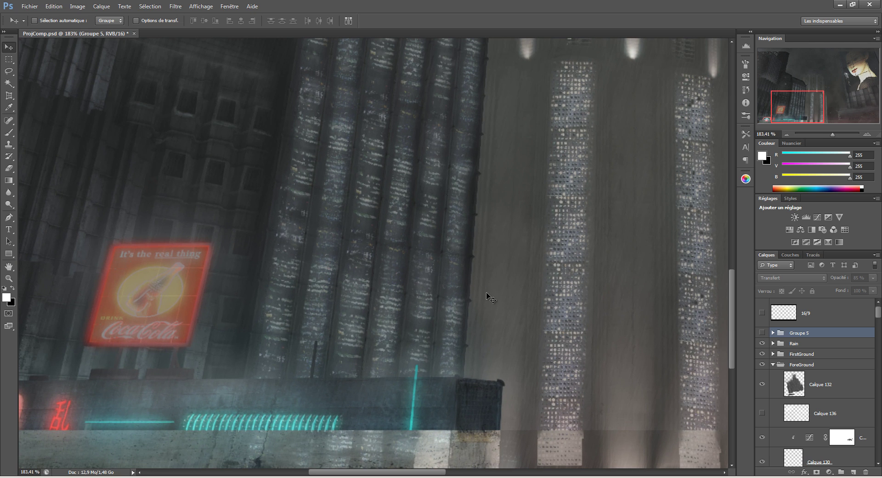
scroll(487, 298, down, 4)
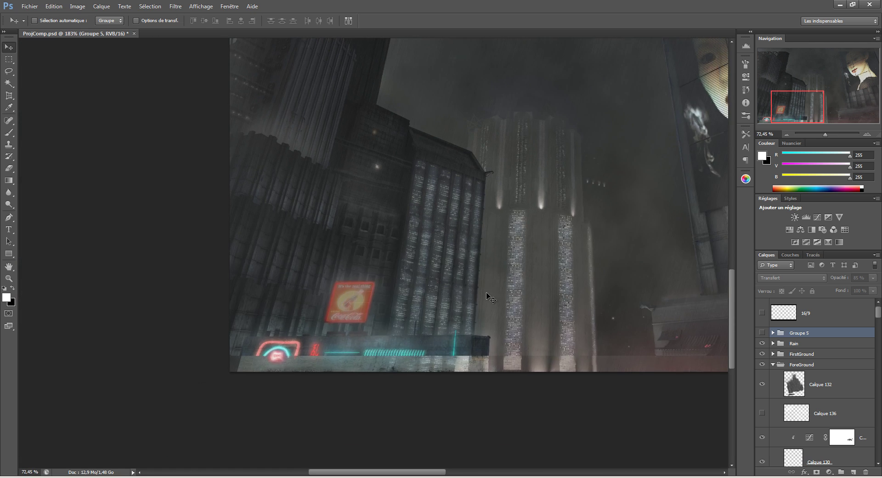
Add a new empty layer above Groupe 5 and set the brush to a hard round tip of 11 px
key(b)
key(ctrl+alt+shift+n)
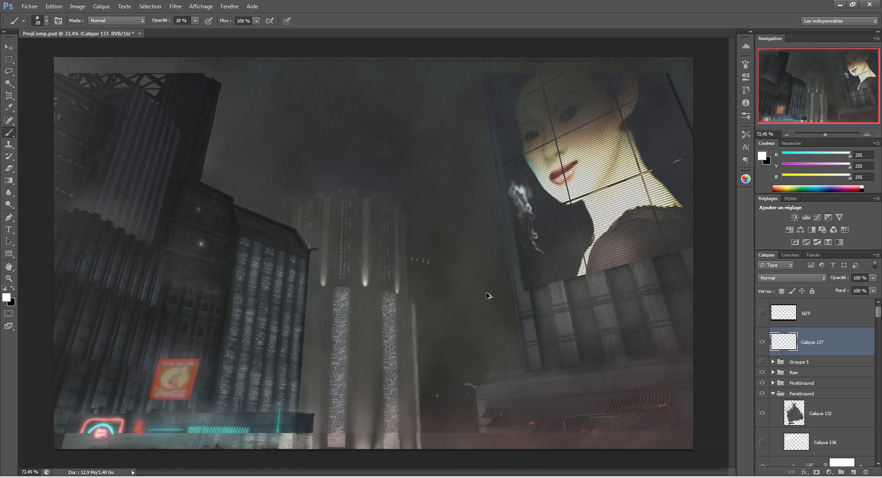
right_click(487, 293)
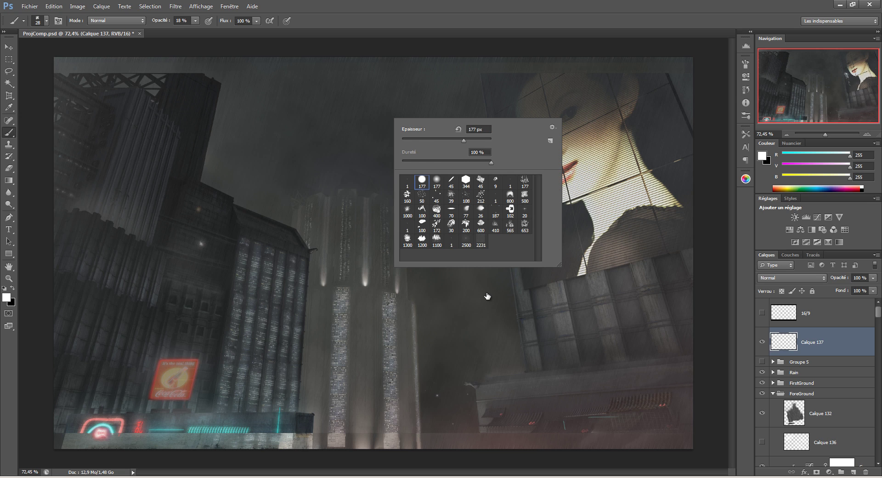
text(11)
key(Return)
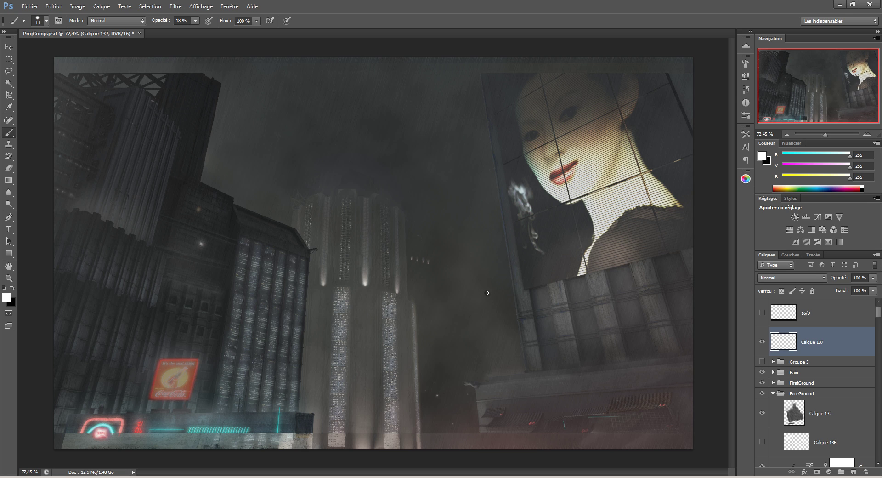
Undo the faint test dab, set the brush opacity to 100%, and paint a straight diagonal white line in the sky above the central tower
key(ctrl+z)
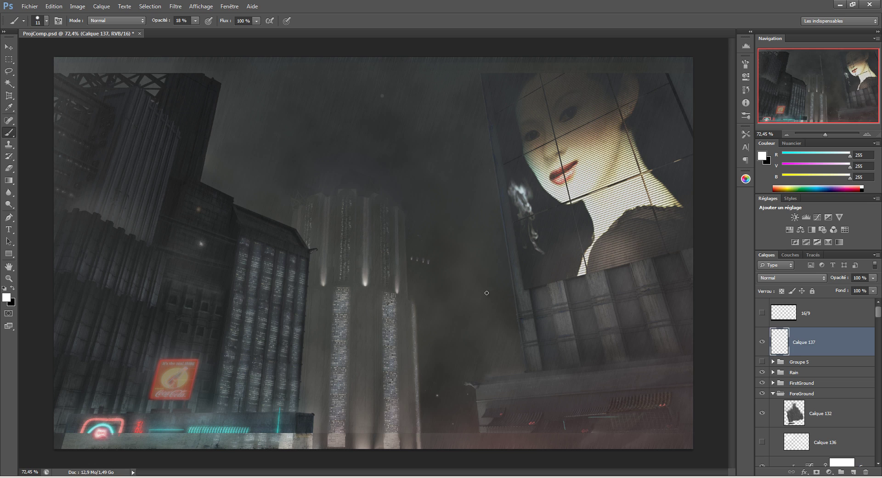
key(0)
drag(384, 96, 430, 189)
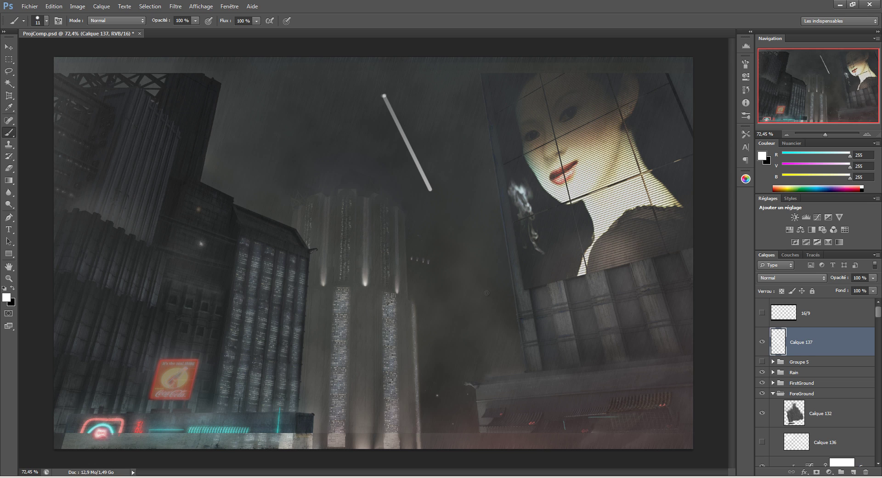
Duplicate the white line's layer and apply a Gaussian Blur to the copy to create a glow
key(v)
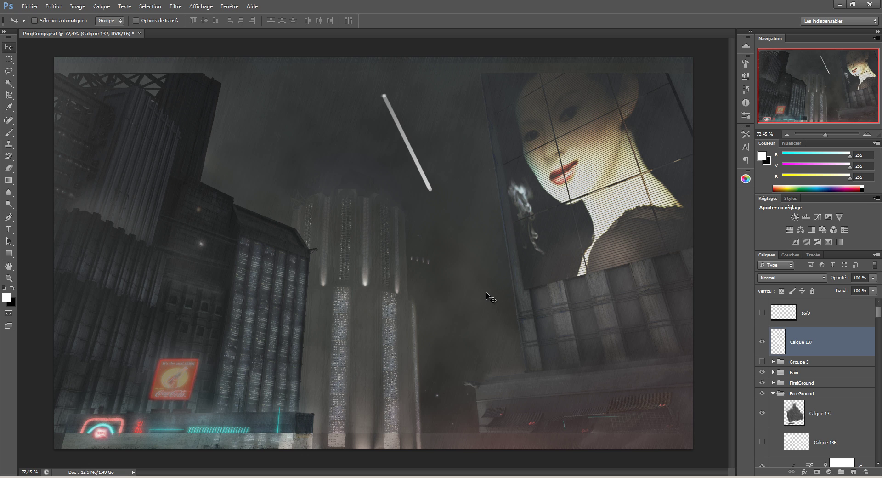
key(ctrl+j)
key(alt+t)
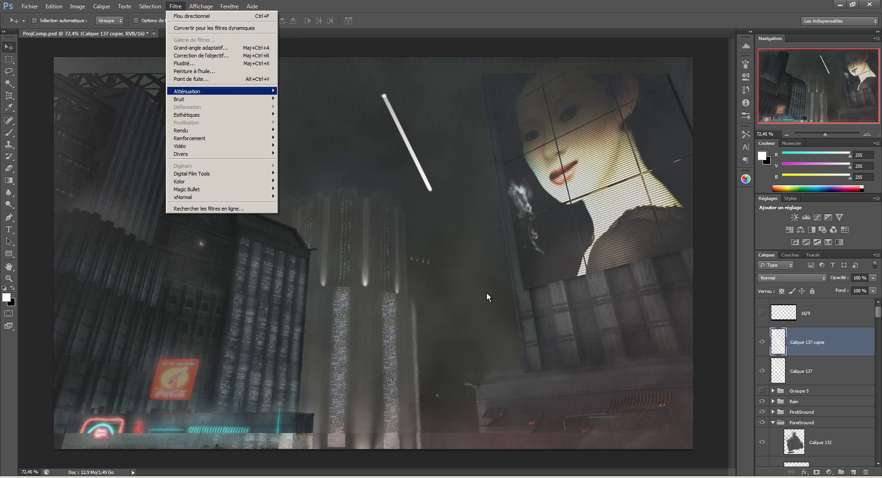
key(Right)
key(Down)
key(Down)
key(Down)
key(Down)
key(Down)
key(Down)
key(Down)
key(Down)
key(Down)
key(Down)
key(Return)
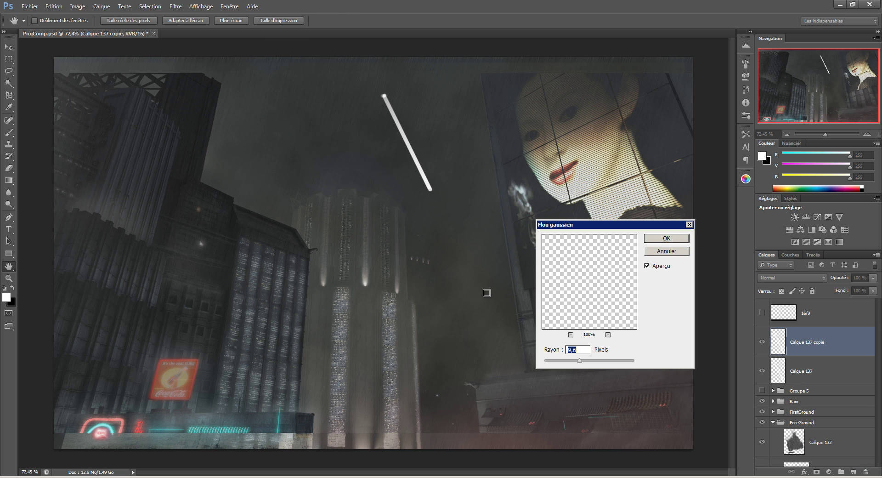
key(Down)
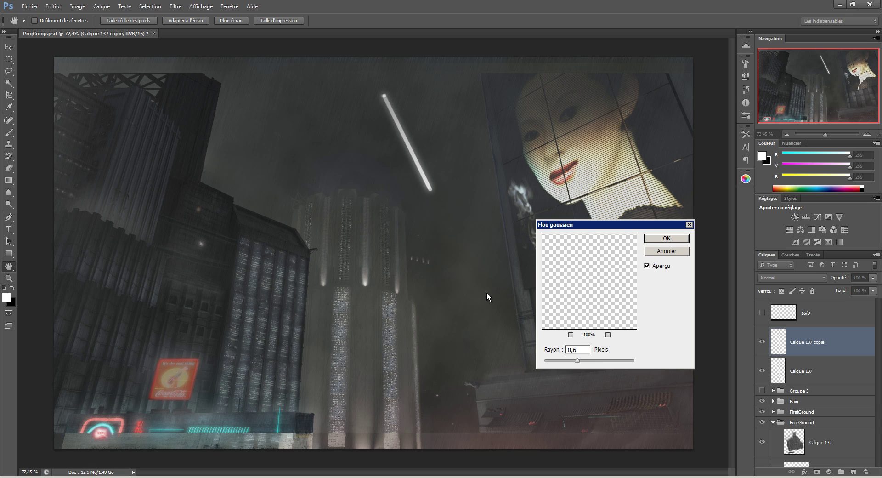
key(Down)
key(Return)
Set the opacity of the sharp line layer beneath the blurred copy to 52%
mouse_move(486, 293)
mouse_down()
mouse_move(510, 293)
mouse_move(498, 293)
mouse_up()
key(alt+bracketleft)
key(5)
key(8)
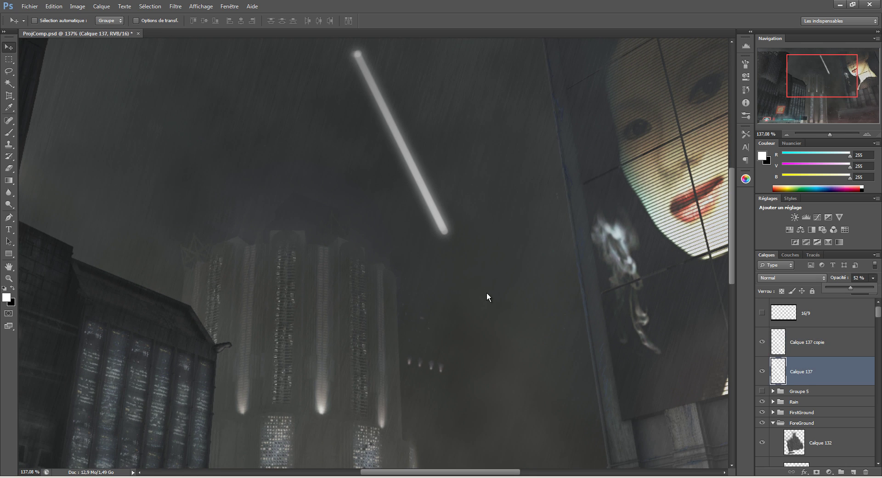
Duplicate the blurred line layer twice to strengthen the glow
key(alt+bracketright)
key(ctrl+j)
key(ctrl+j)
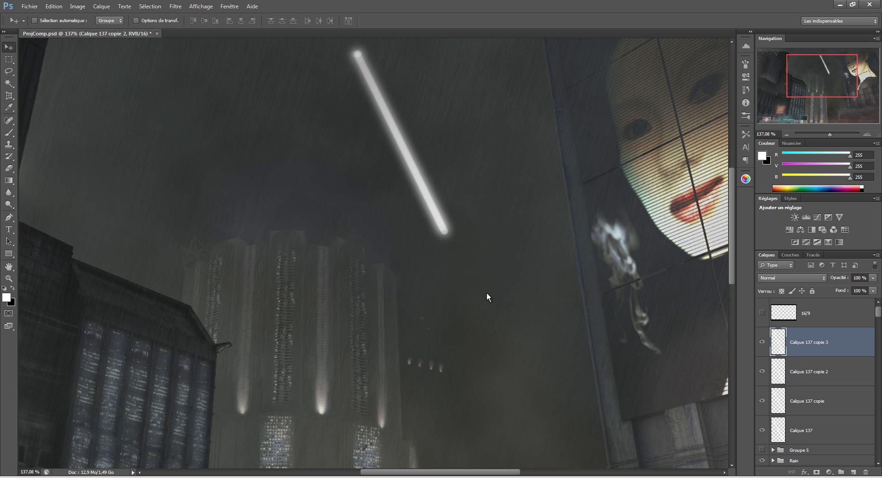
key(ctrl+0)
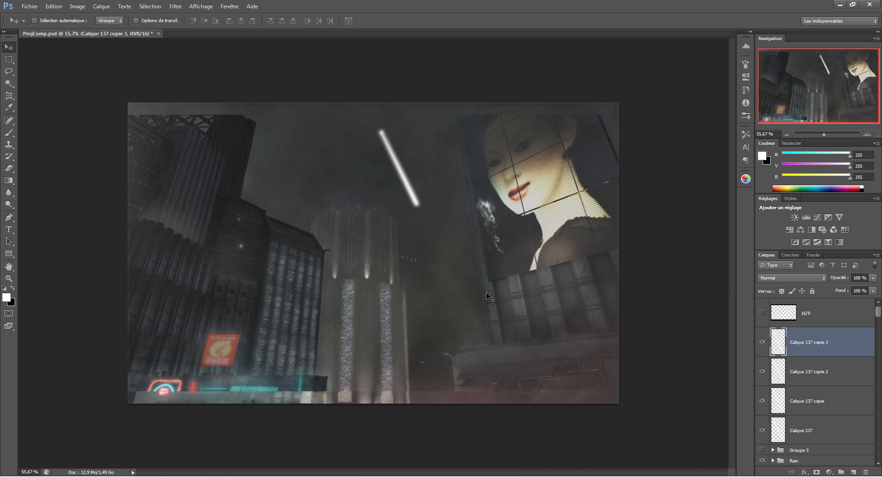
Delete the original line layer and its three blurred copies
key(Delete)
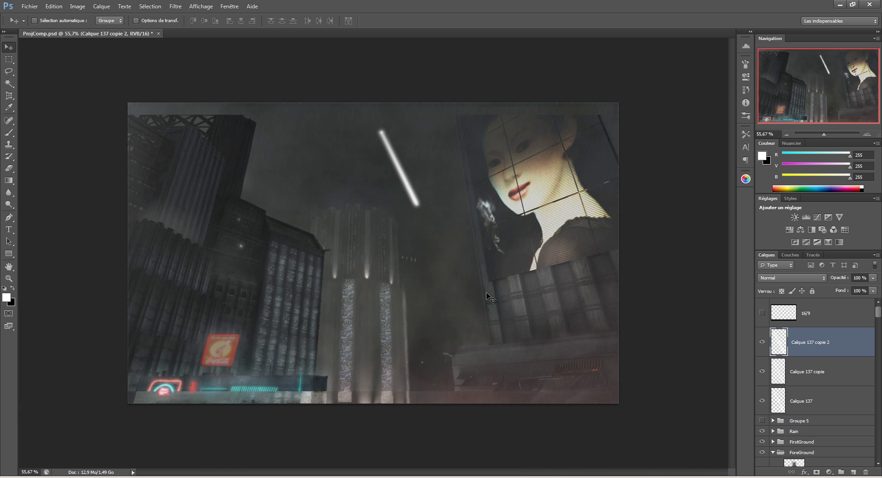
key(Delete)
key(Delete)
key(Delete)
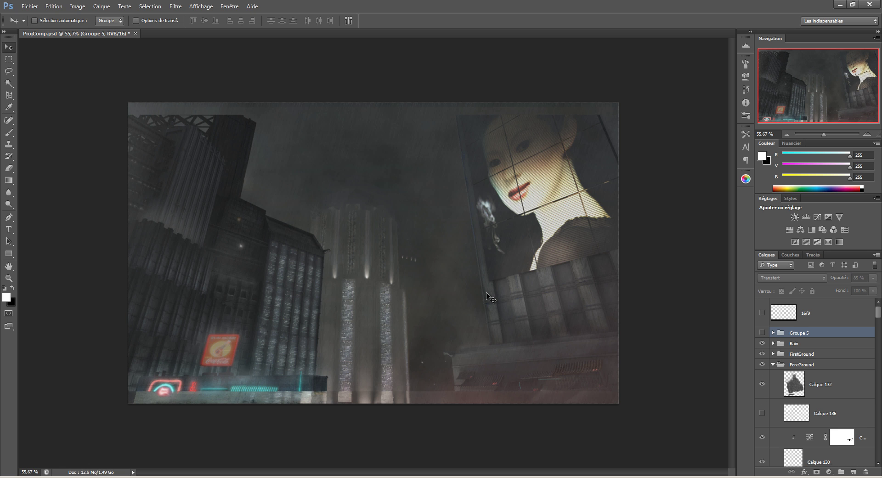
Examine the cyan neon lights on the concrete ledge beside the Coca-Cola sign
scroll(487, 293, up, 6)
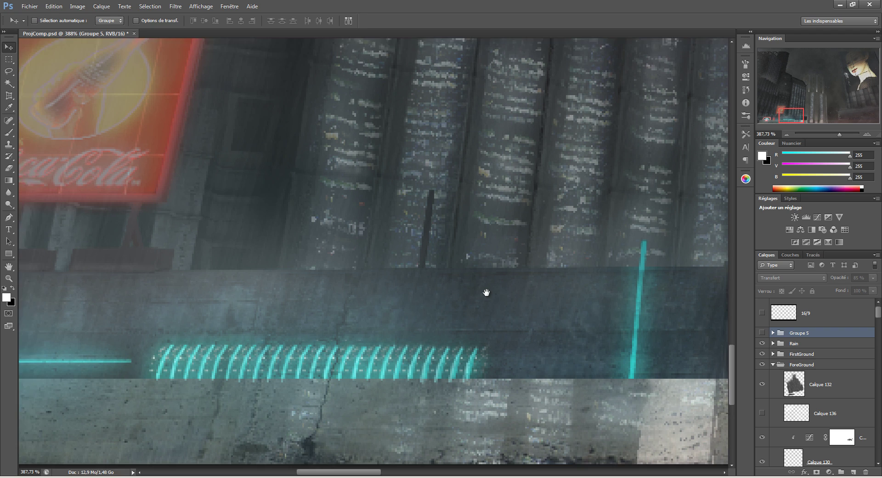
drag(486, 292, 463, 281)
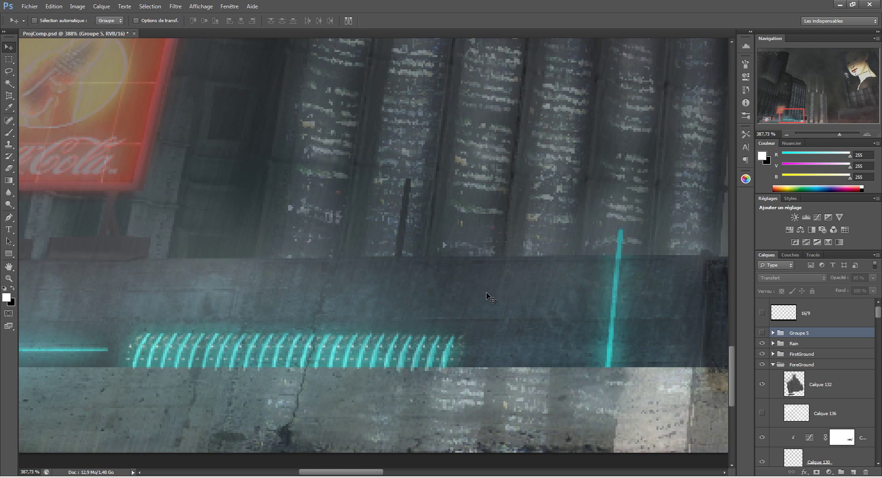
scroll(487, 294, left, 2)
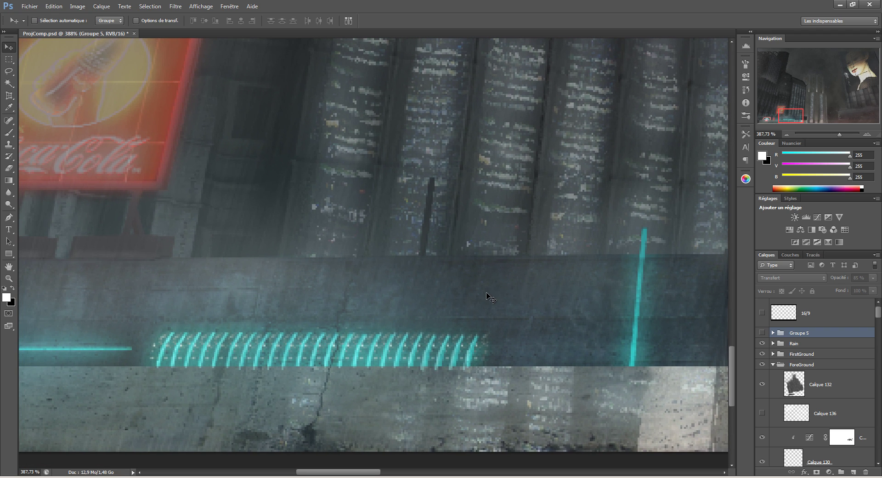
Make the Groupe 5 grading group visible over the whole matte painting
key(ctrl+h)
key(ctrl+f)
mouse_move(486, 292)
mouse_down()
mouse_move(469, 302)
mouse_move(473, 295)
mouse_move(478, 304)
mouse_up()
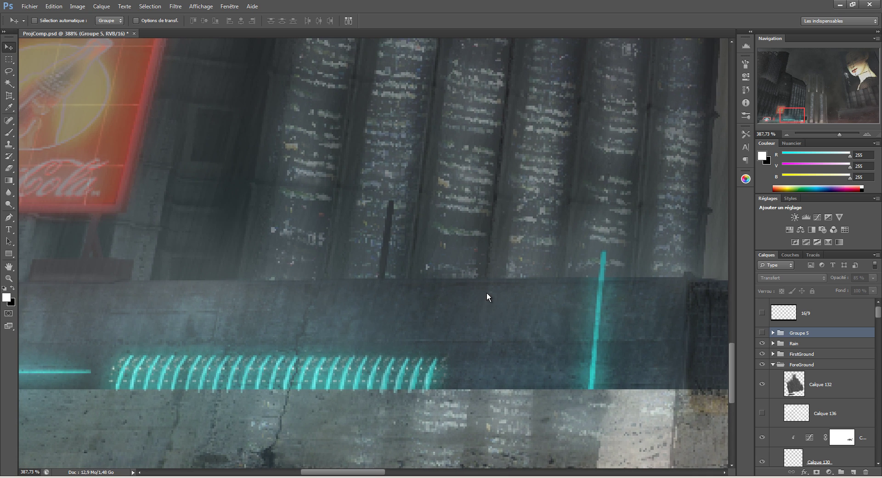
scroll(486, 292, down, 3)
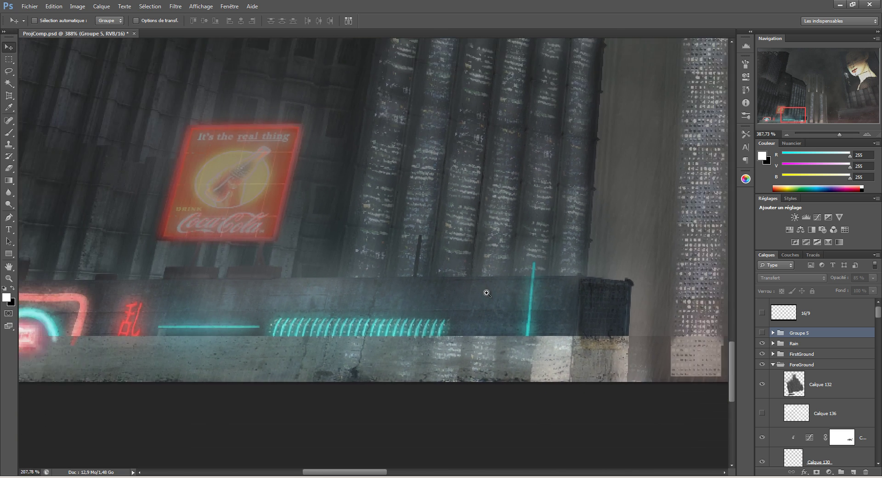
scroll(487, 293, down, 8)
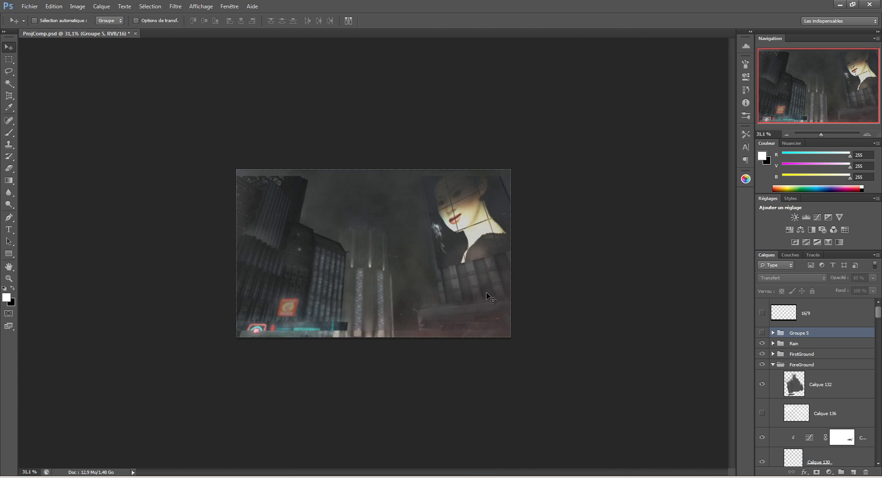
scroll(486, 293, up, 3)
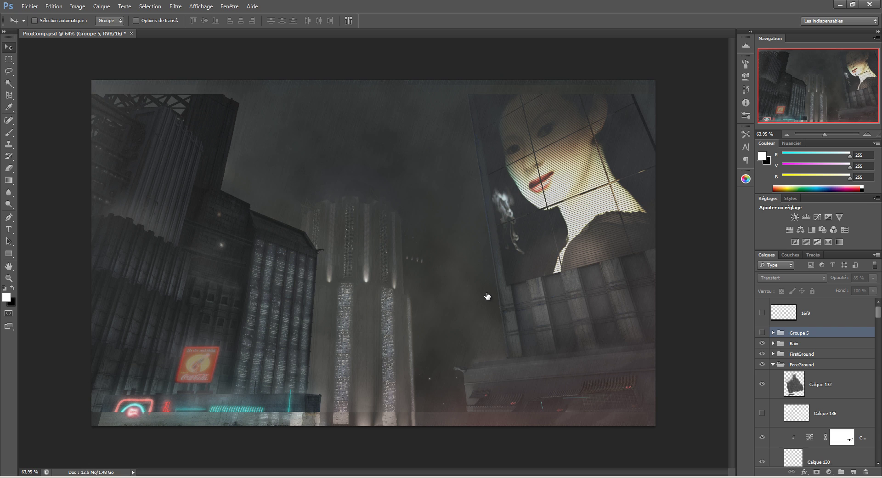
key(ctrl+comma)
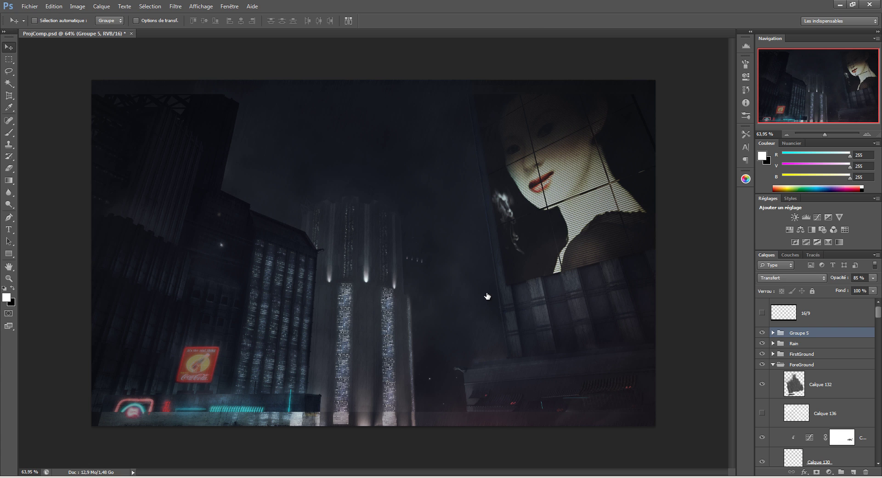
Expand Groupe 5 and toggle its brightness, color balance and curves adjustments off and on to compare their effect on the grade
click(773, 333)
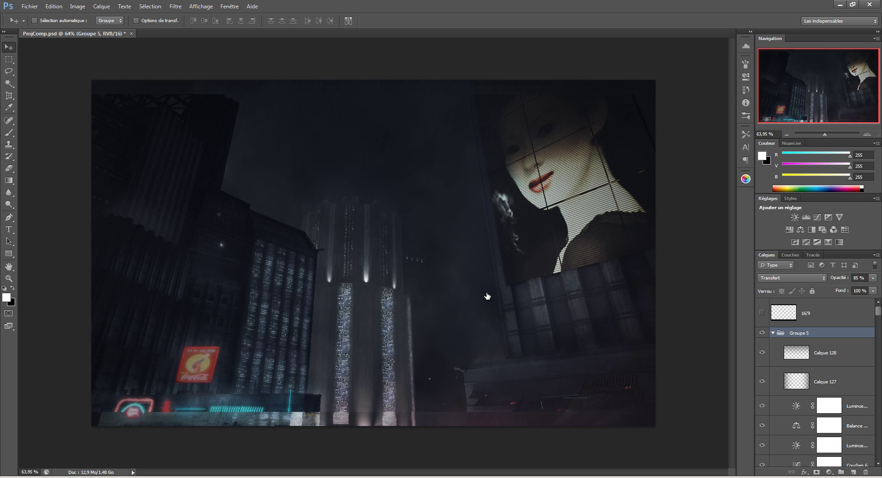
scroll(816, 382, down, 3)
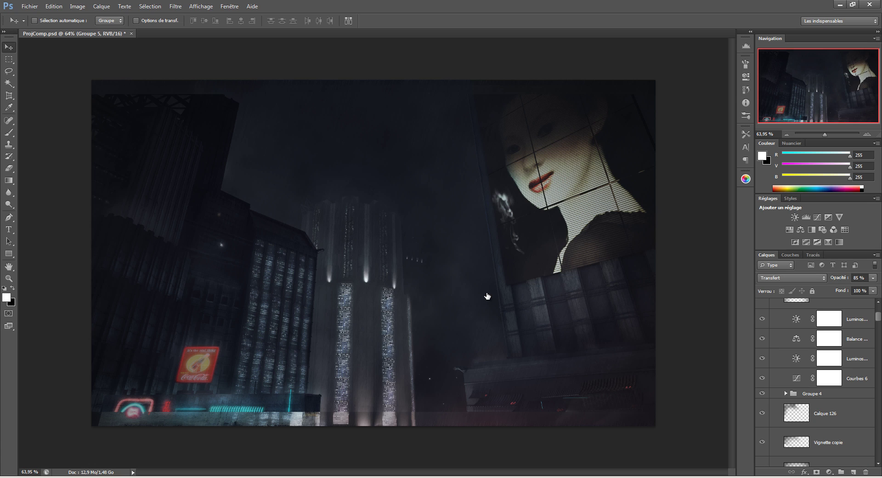
drag(762, 318, 762, 393)
click(762, 393)
click(762, 378)
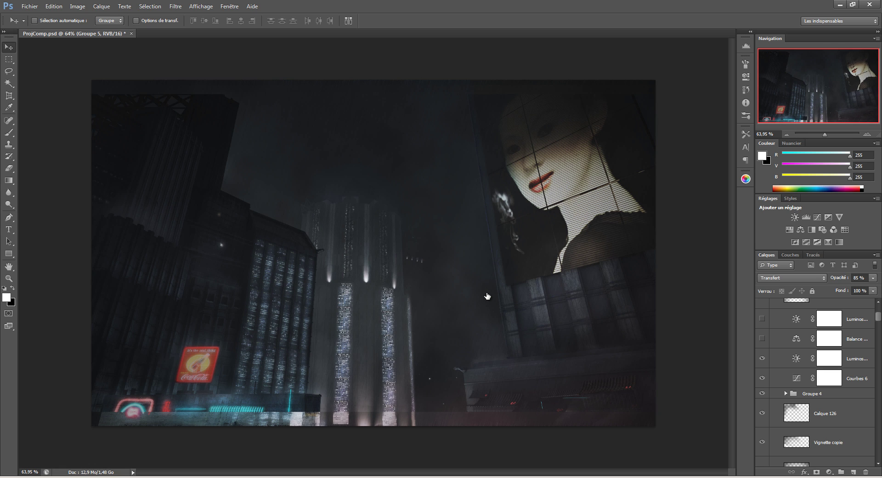
click(762, 339)
Toggle the Vignette layer off and on to compare its darkening, and review the remaining adjustments in Groupe 5
scroll(816, 381, down, 3)
click(762, 384)
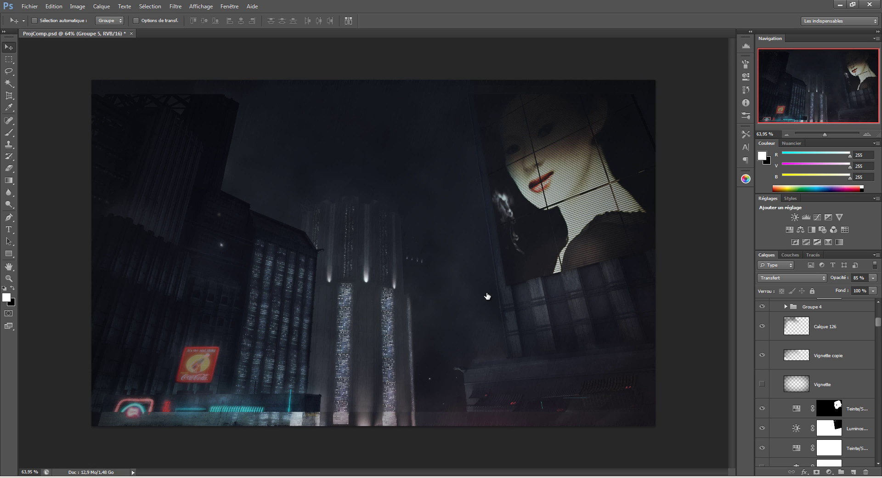
click(762, 384)
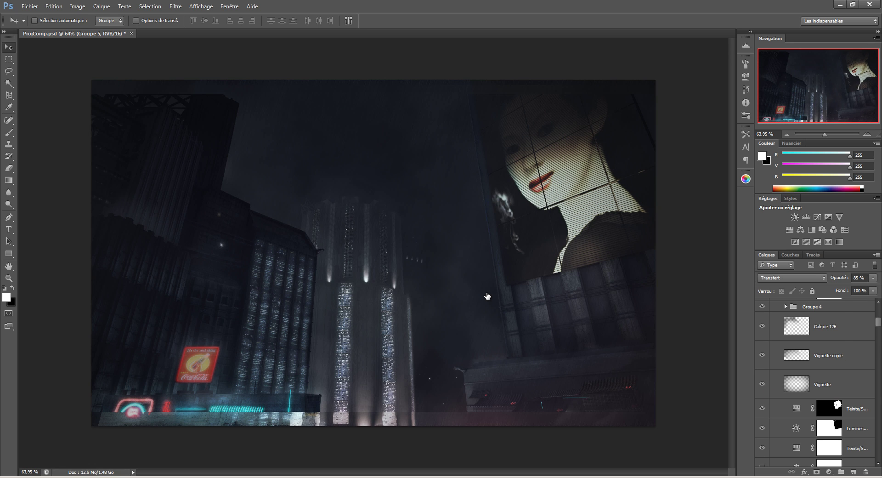
scroll(815, 381, down, 3)
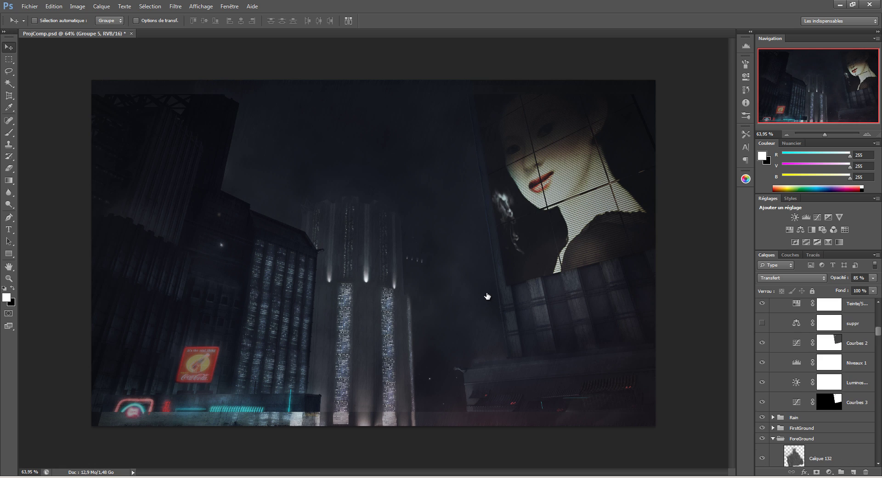
scroll(815, 381, up, 5)
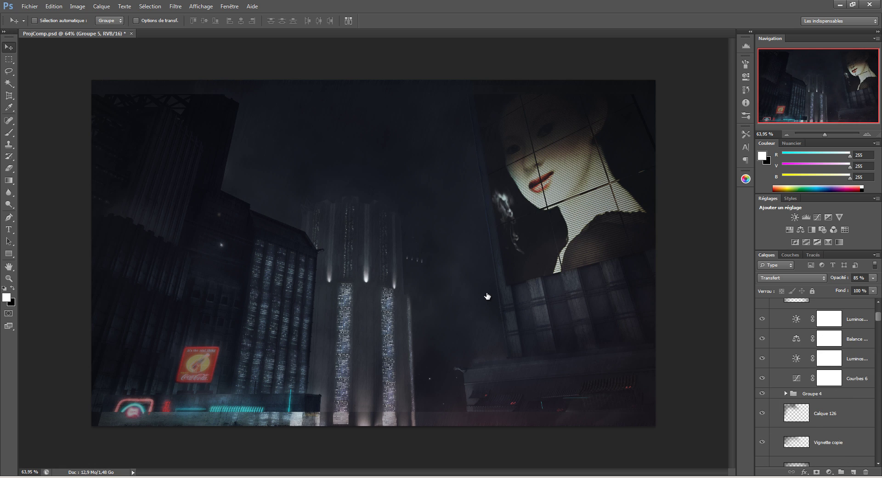
Collapse Groupe 5, show the 16/9 letterbox layer, and compare the framed image with the group hidden and shown
click(773, 333)
click(762, 333)
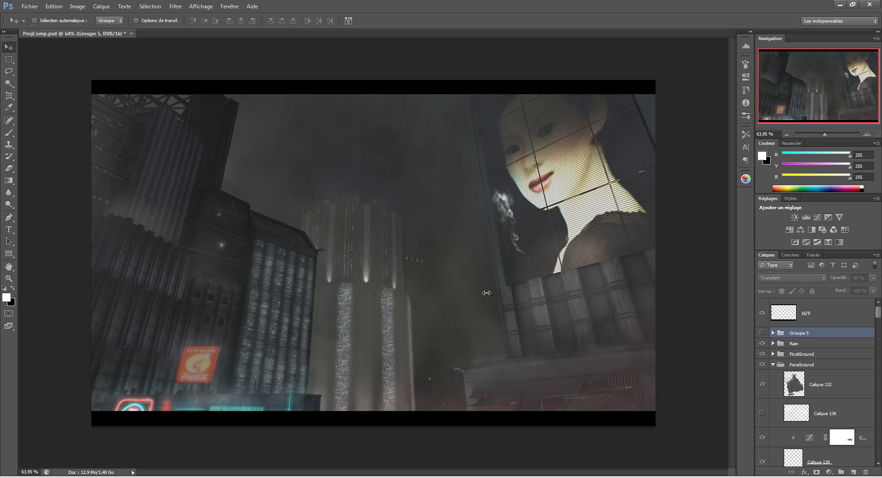
key(ctrl+z)
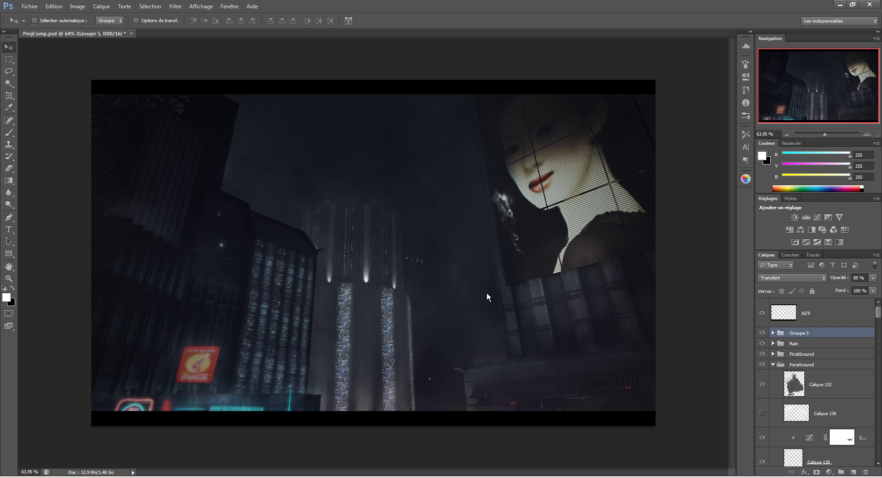
Try lower opacities on Groupe 5 and set its opacity to 83%
drag(873, 278, 853, 280)
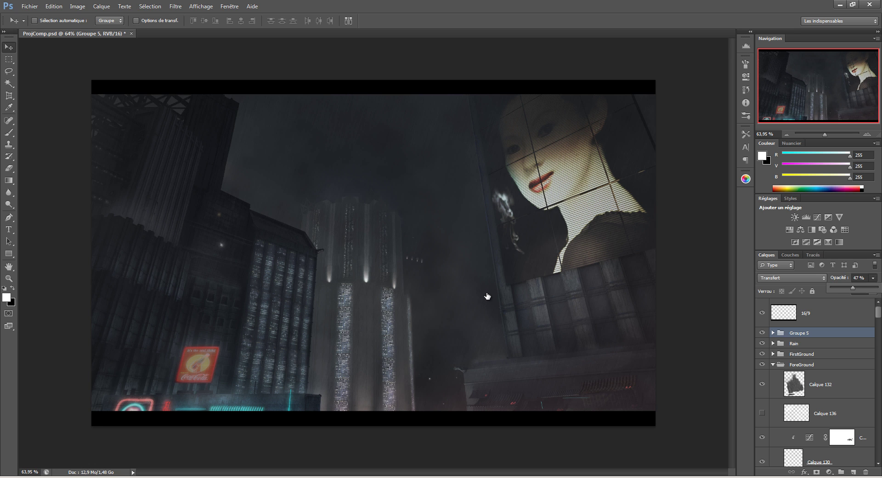
click(487, 297)
click(873, 277)
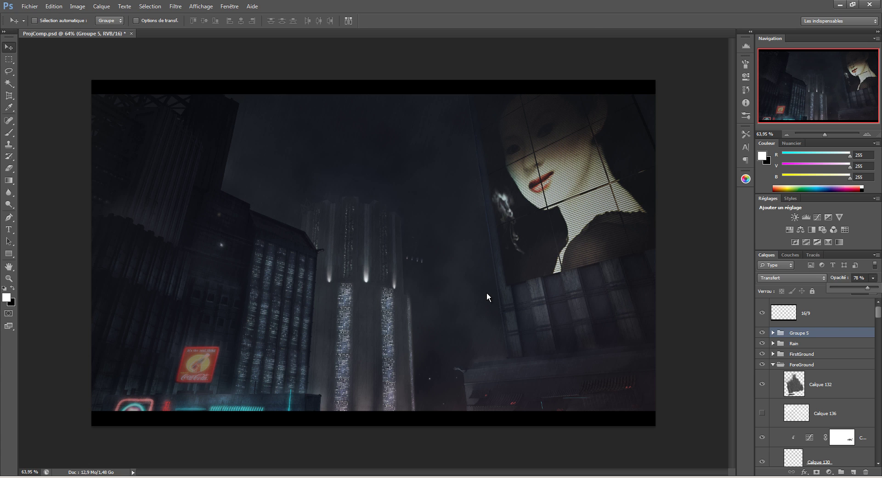
click(487, 293)
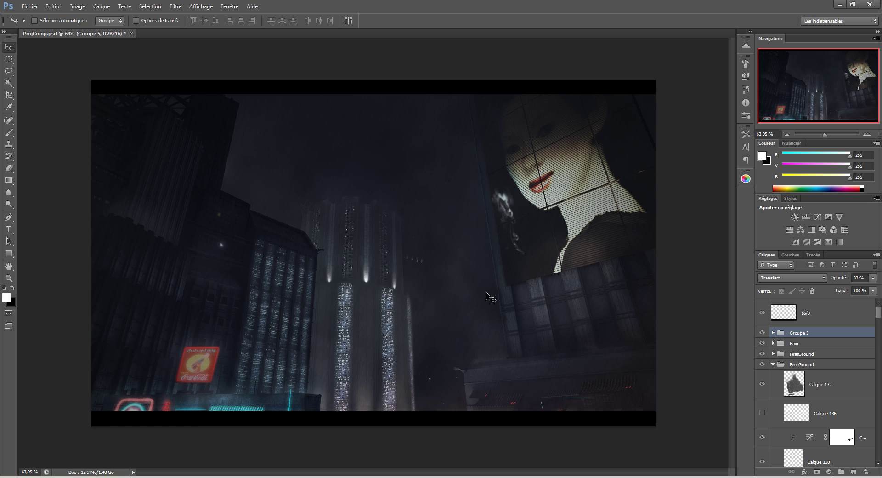
Switch to the file explorer and open 89.png from the Blade Runner project's WIP folder
click(55, 477)
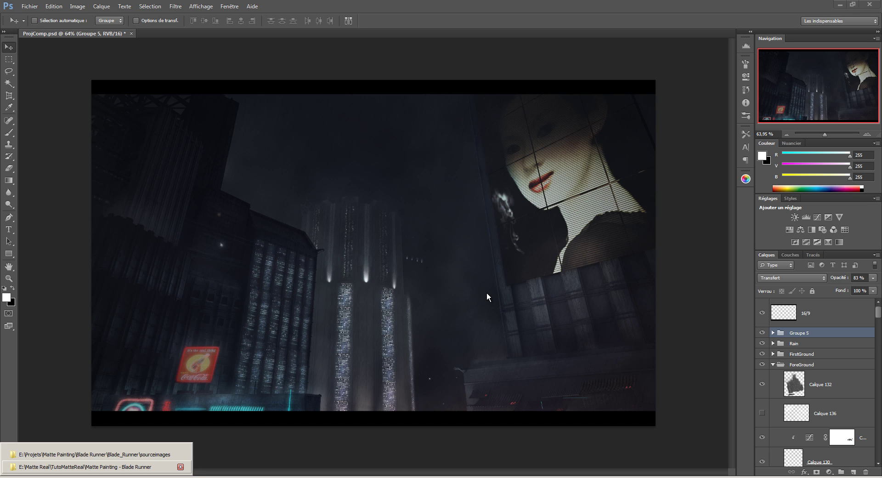
click(92, 455)
click(8, 17)
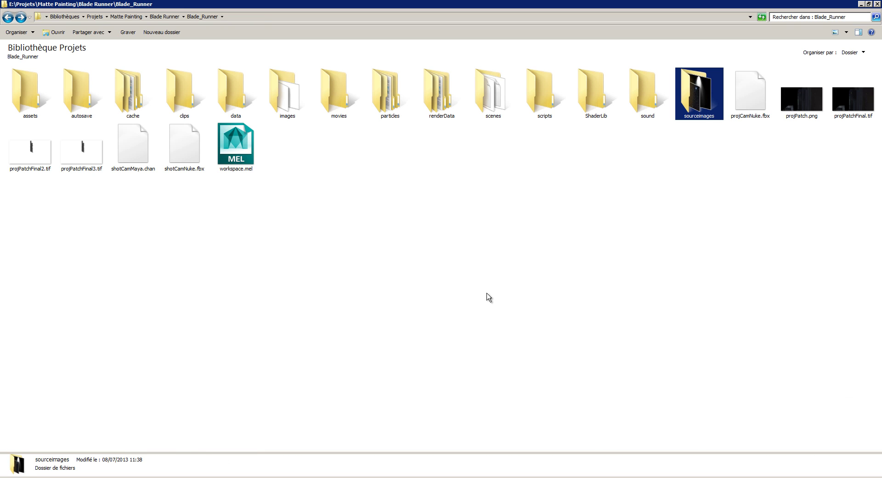
key(alt+Tab)
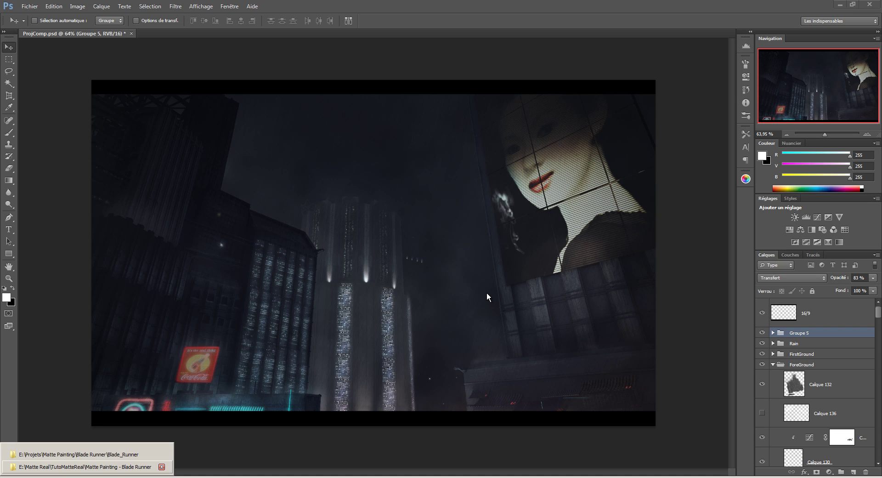
key(alt+Tab)
key(w)
key(Return)
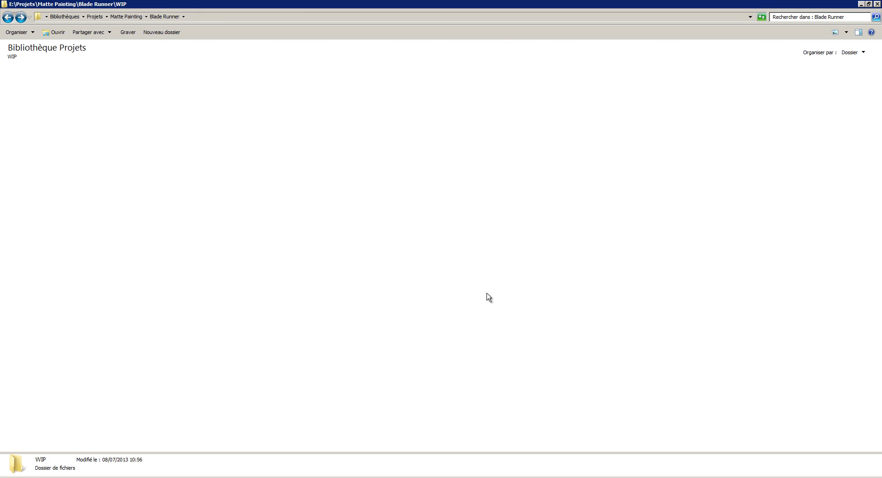
key(8)
key(9)
key(Return)
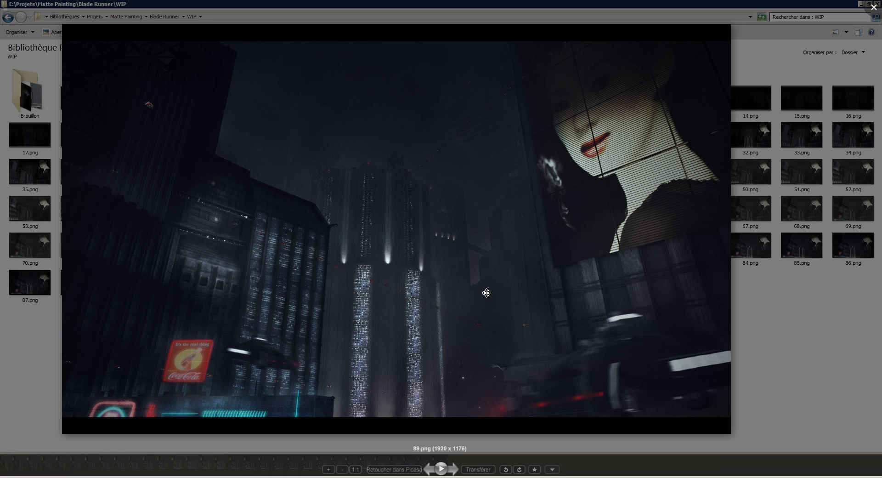
Examine the small red flying vehicles, tower lights and background buildings in 89.png up close
scroll(487, 292, up, 3)
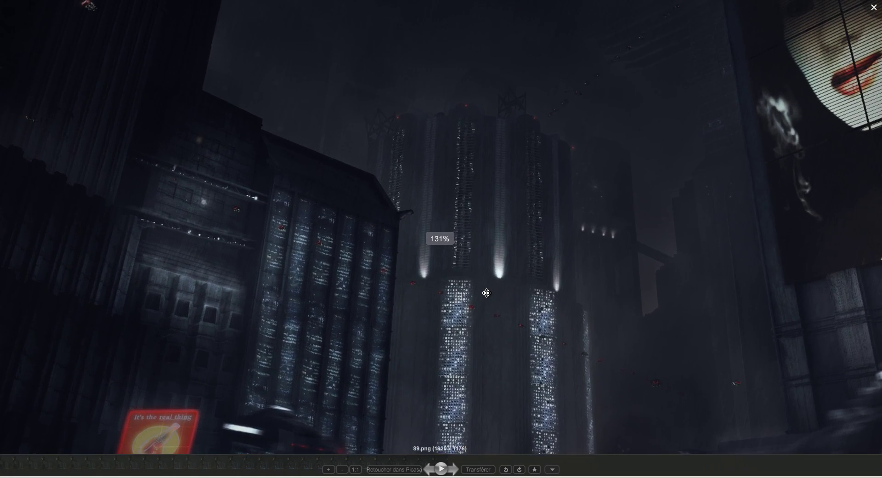
scroll(487, 292, up, 5)
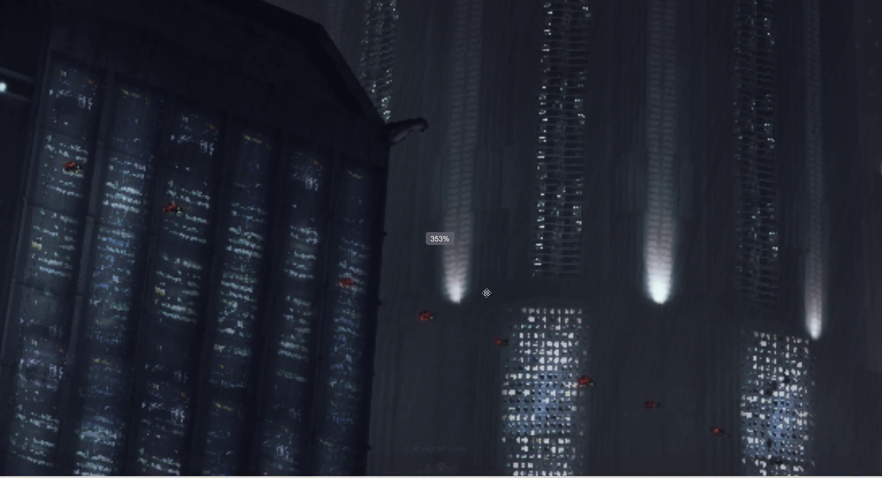
scroll(487, 292, up, 2)
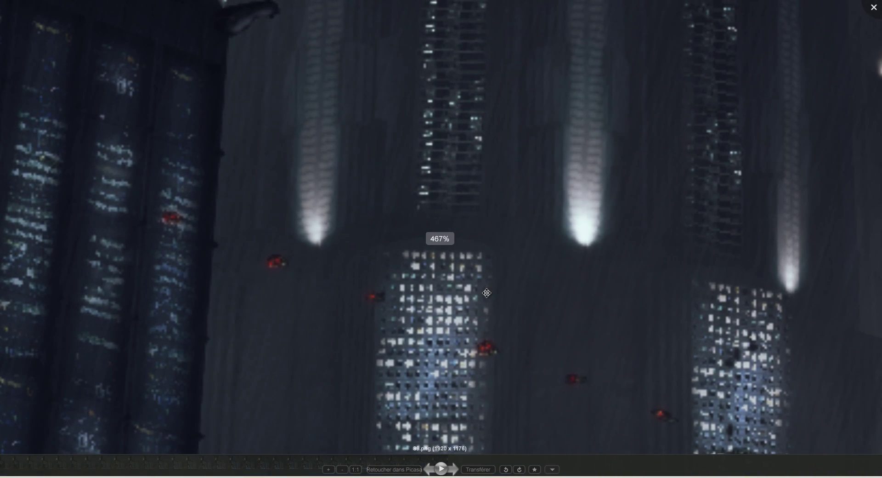
scroll(487, 293, up, 5)
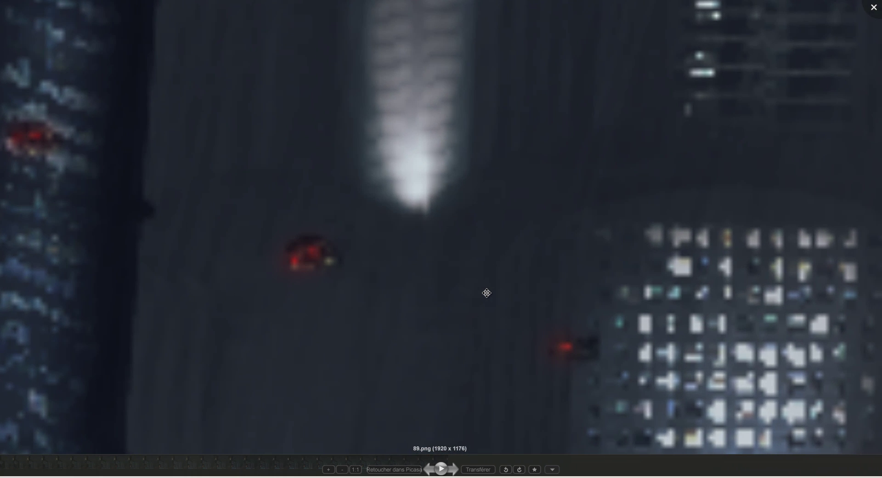
scroll(487, 293, down, 2)
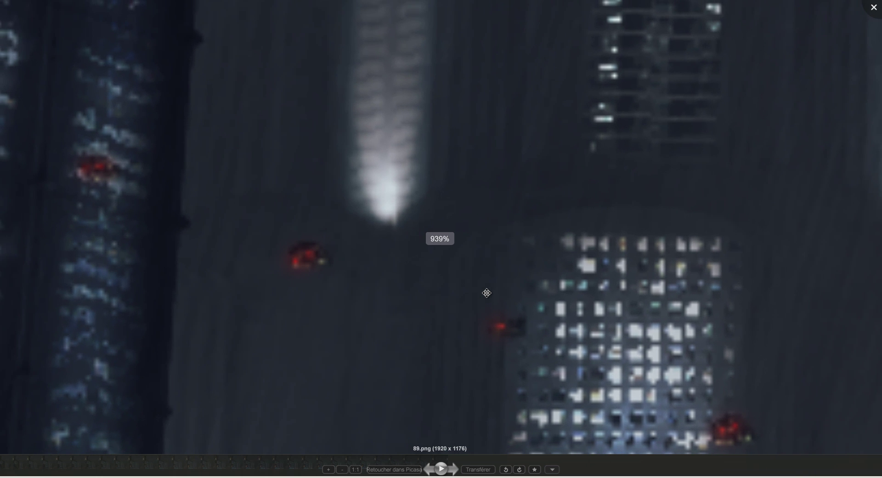
drag(487, 292, 1, 106)
scroll(487, 293, down, 5)
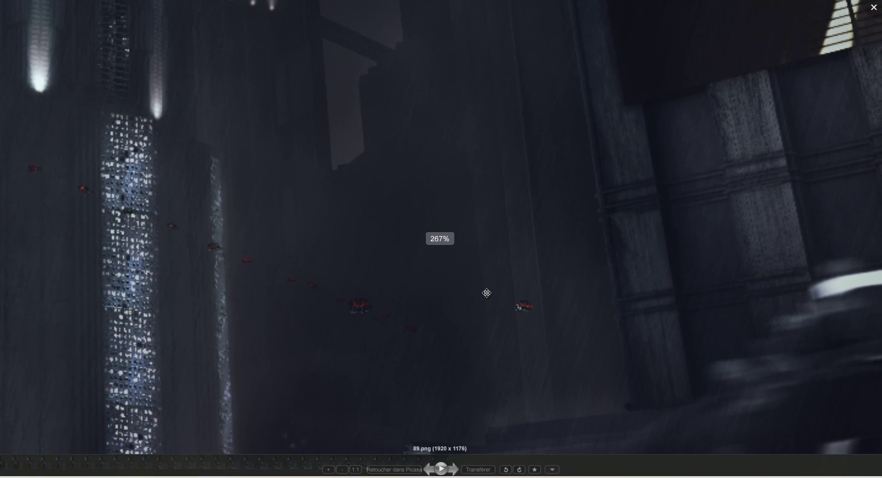
drag(487, 293, 490, 321)
scroll(487, 293, down, 2)
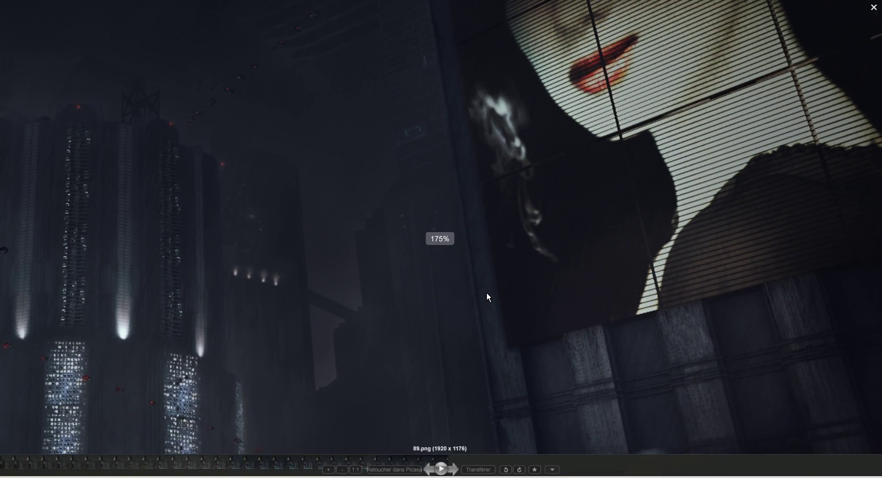
double_click(487, 293)
Switch back to Photoshop and collapse the ForeGround group in the layer stack
key(alt+Tab)
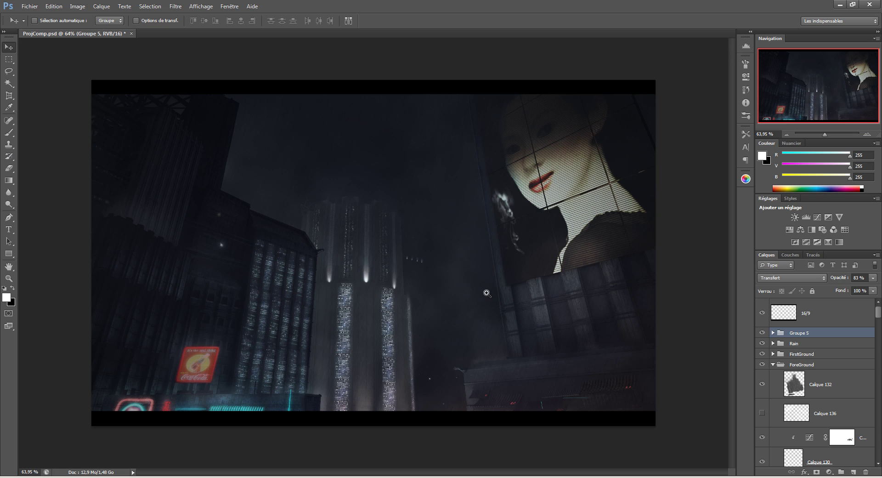
scroll(487, 294, up, 5)
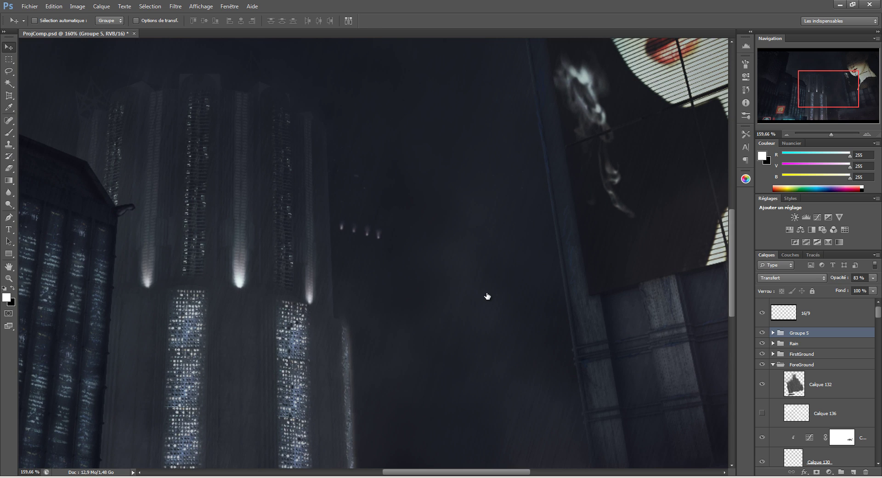
click(772, 364)
scroll(773, 364, down, 2)
Compare the distant towers and billboard area in 89.png with the current painting, and close the image preview
scroll(773, 365, up, 2)
scroll(809, 367, down, 1)
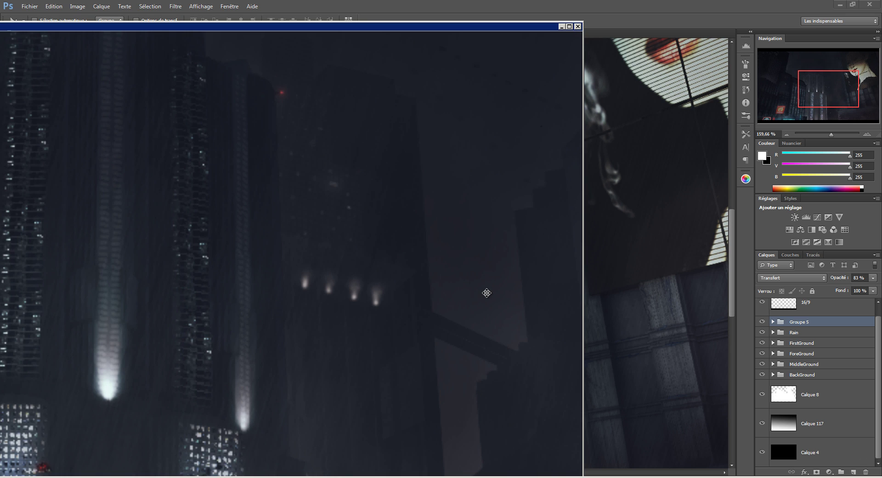
scroll(487, 292, down, 2)
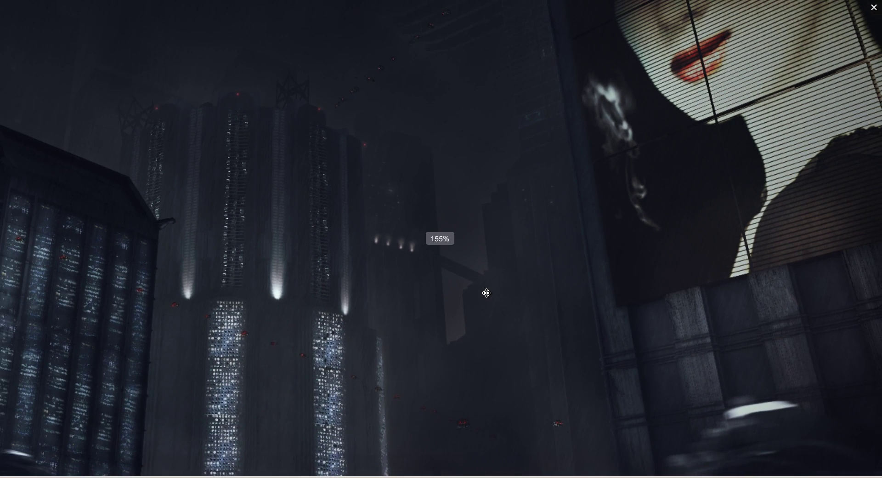
scroll(487, 292, down, 3)
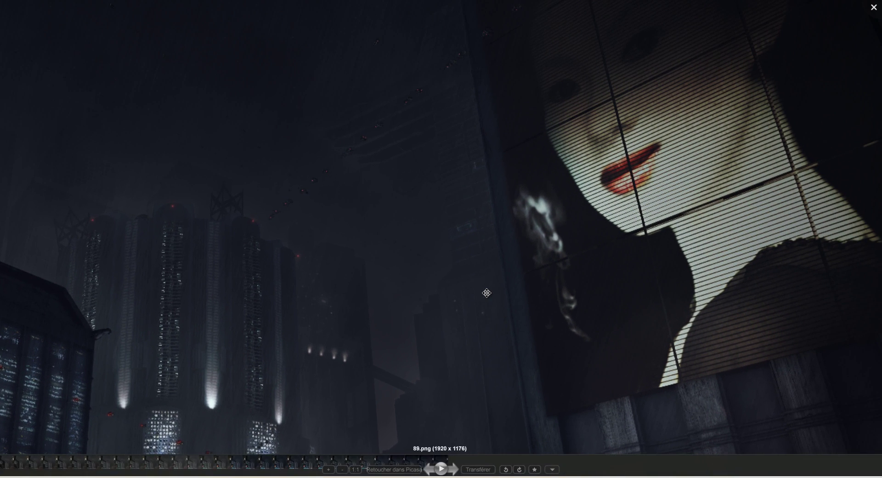
key(Escape)
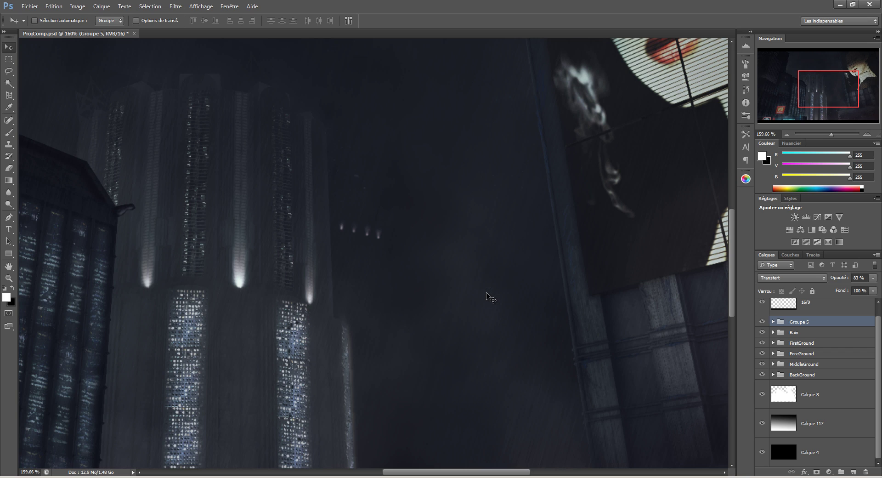
Switch to Nuke and examine the projected city buildings and camera frustum from several angles in the 3D view
scroll(487, 294, down, 5)
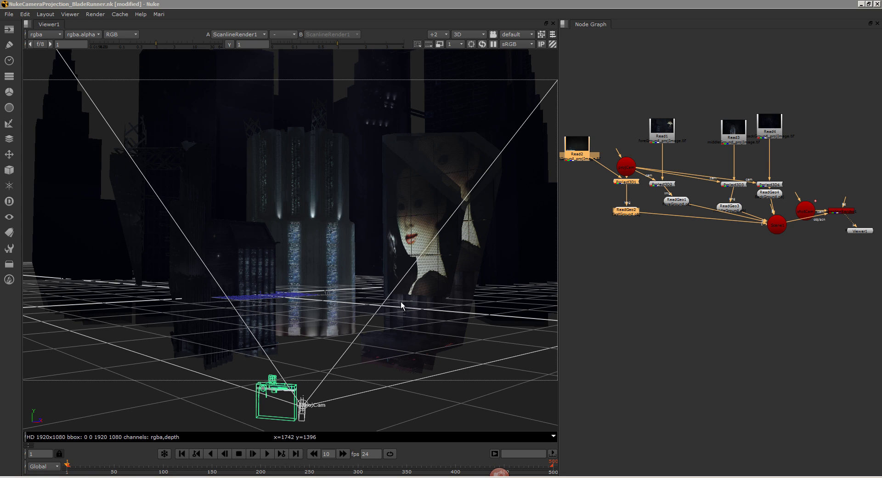
drag(370, 281, 353, 299)
scroll(354, 299, down, 4)
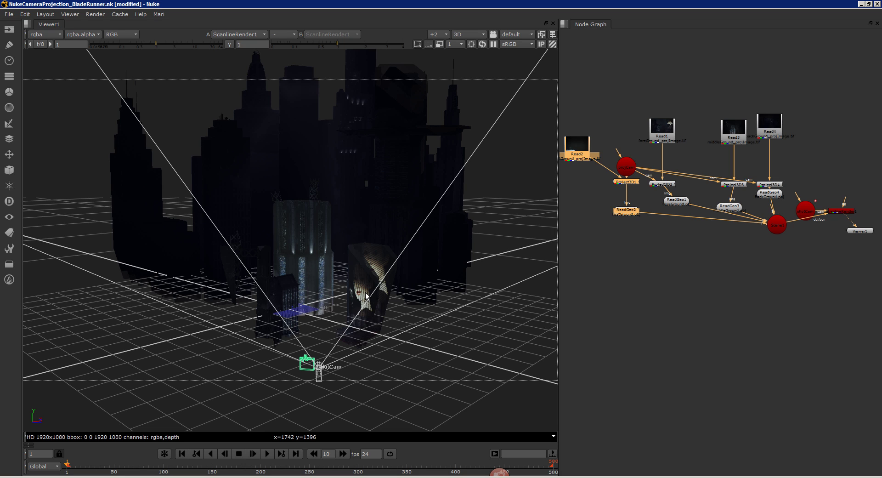
drag(366, 296, 232, 305)
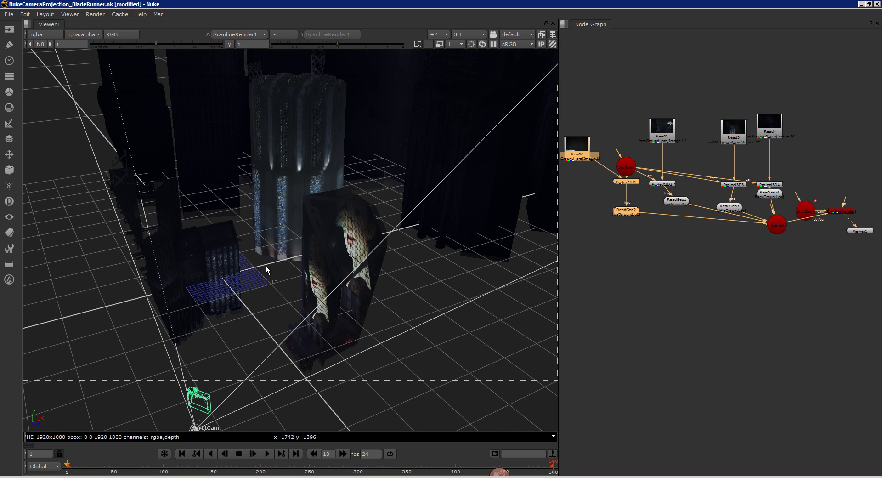
drag(296, 267, 325, 240)
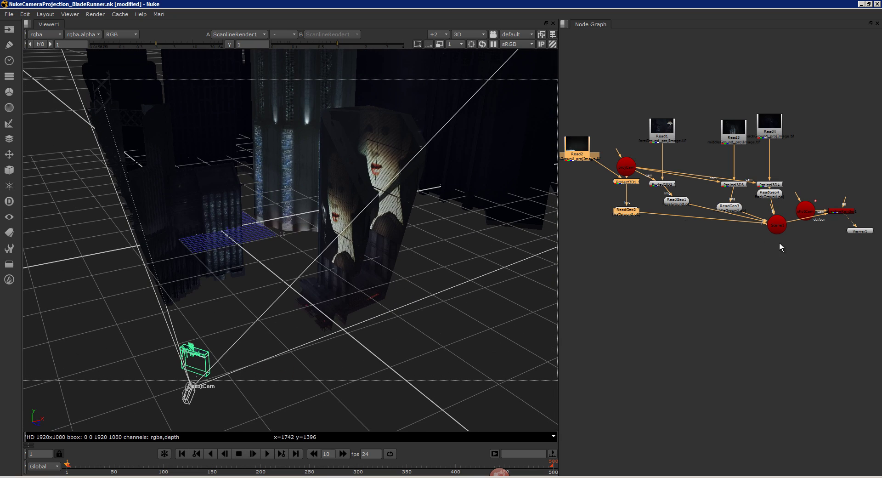
Rearrange the end of the node graph by lowering ScanlineRender1 with its viewer and moving shotCam out to the side
drag(779, 241, 749, 260)
key(space)
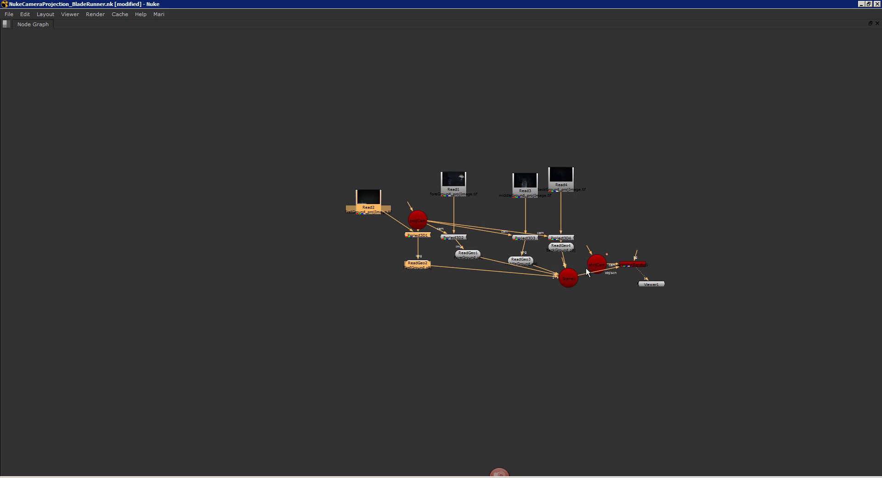
scroll(600, 261, up, 5)
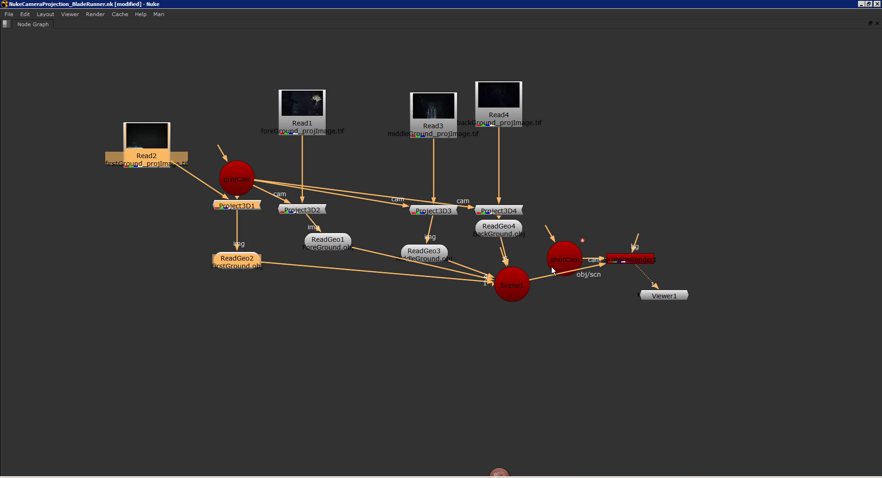
drag(592, 281, 585, 363)
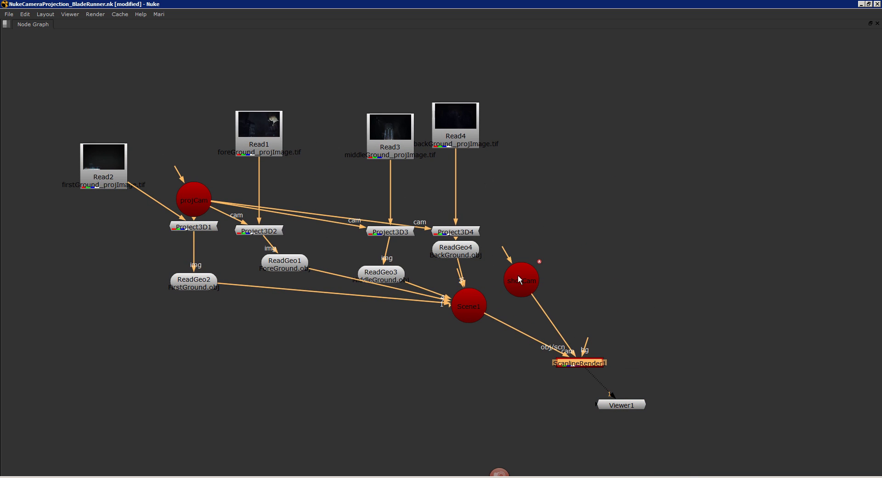
drag(534, 280, 705, 271)
key(space)
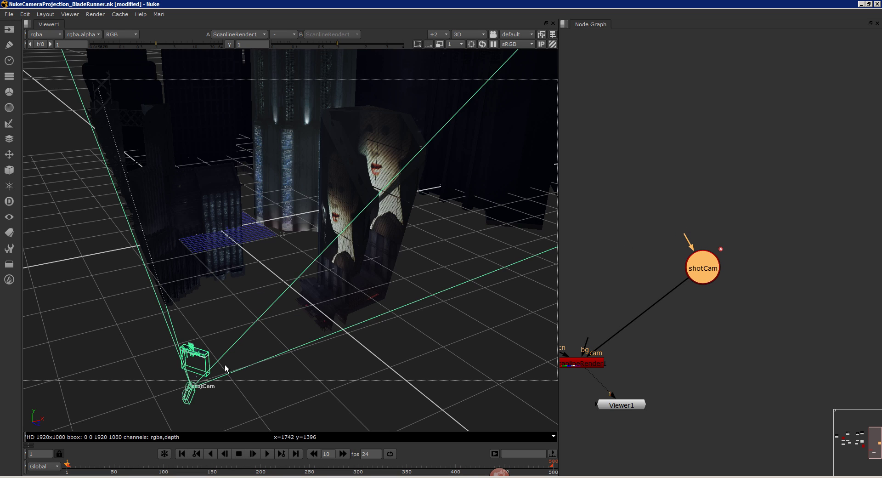
Look through shotCam in the 3D viewer and scrub the timeline from the start to frame 445 to review the camera move
drag(225, 367, 183, 360)
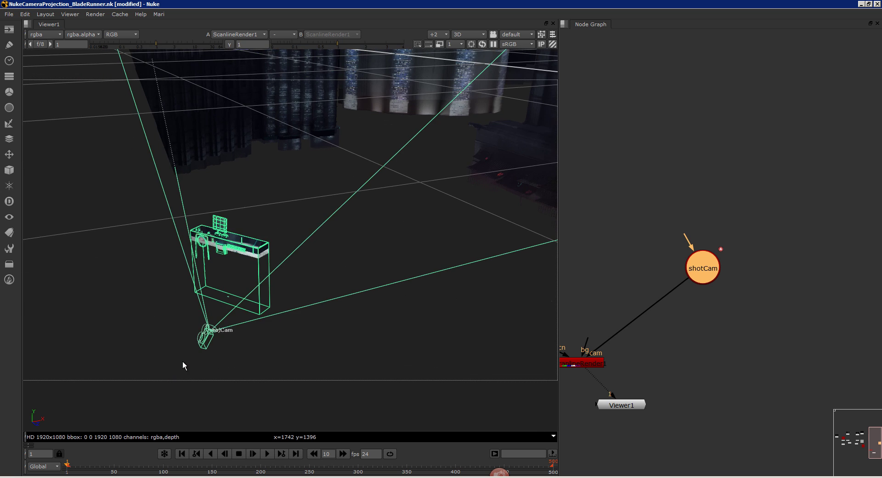
click(511, 35)
click(512, 55)
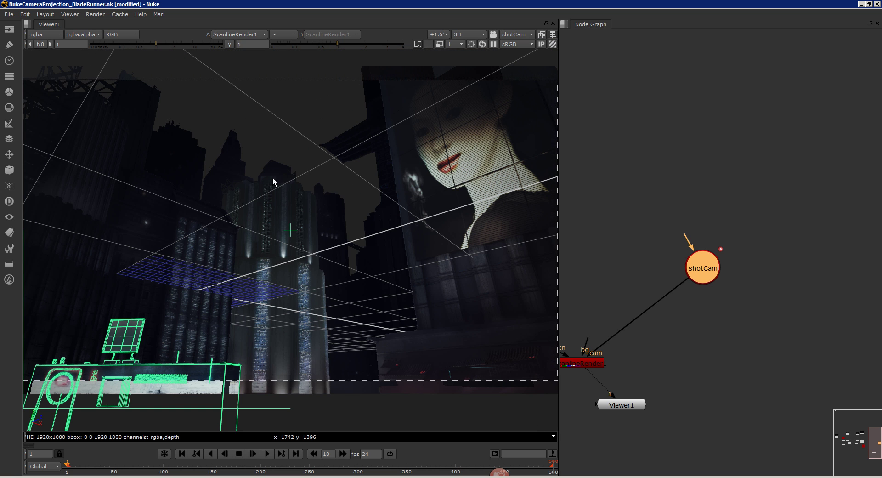
drag(83, 464, 225, 464)
click(260, 452)
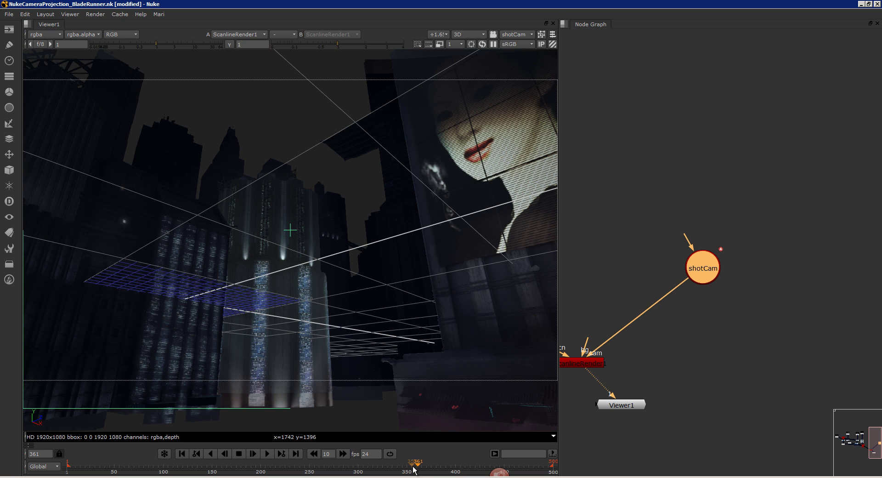
drag(416, 465, 69, 465)
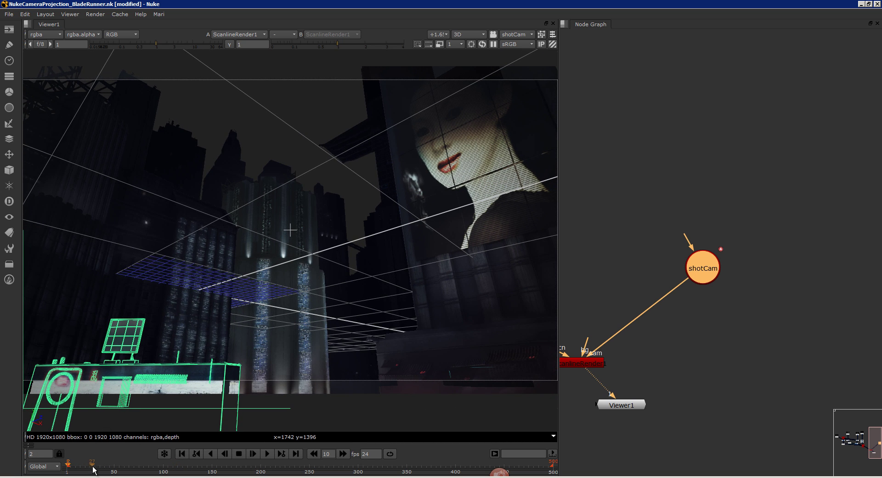
drag(94, 467, 499, 462)
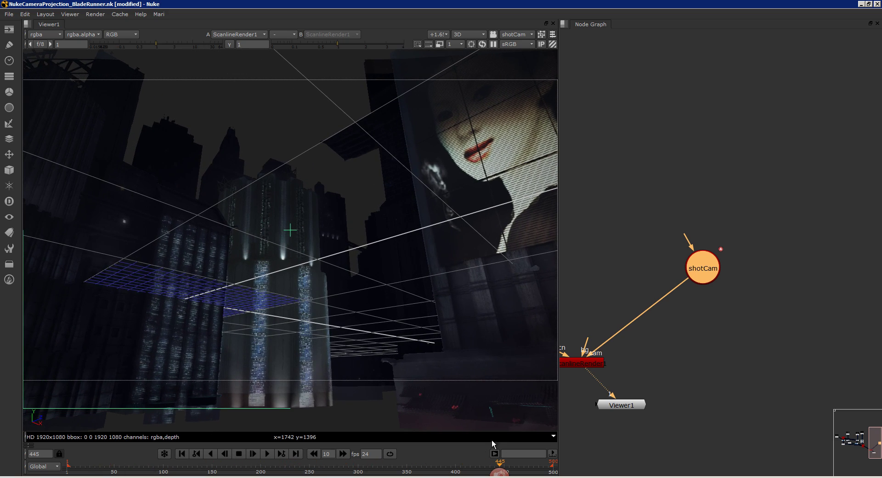
Return the 3D viewer to the default camera and inspect the projected buildings together with shotCam and projCam
drag(269, 268, 501, 62)
click(514, 34)
click(516, 45)
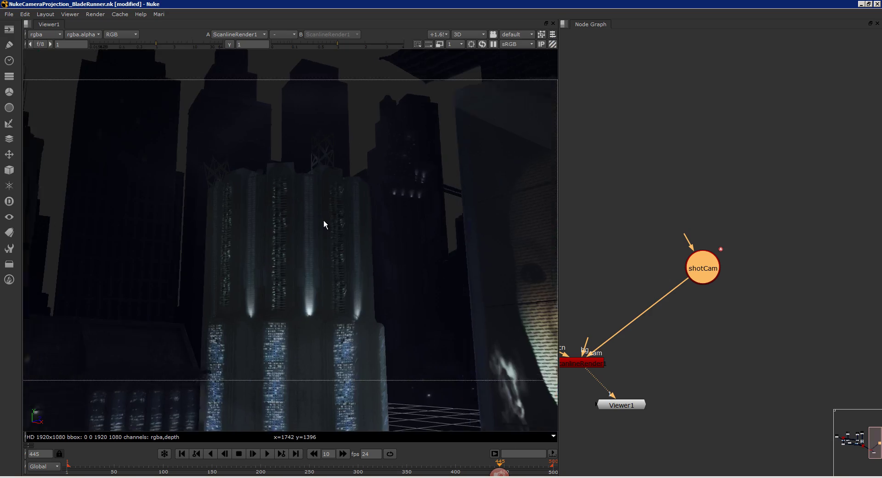
drag(298, 265, 365, 295)
click(287, 245)
click(272, 322)
drag(315, 265, 284, 271)
drag(265, 333, 256, 283)
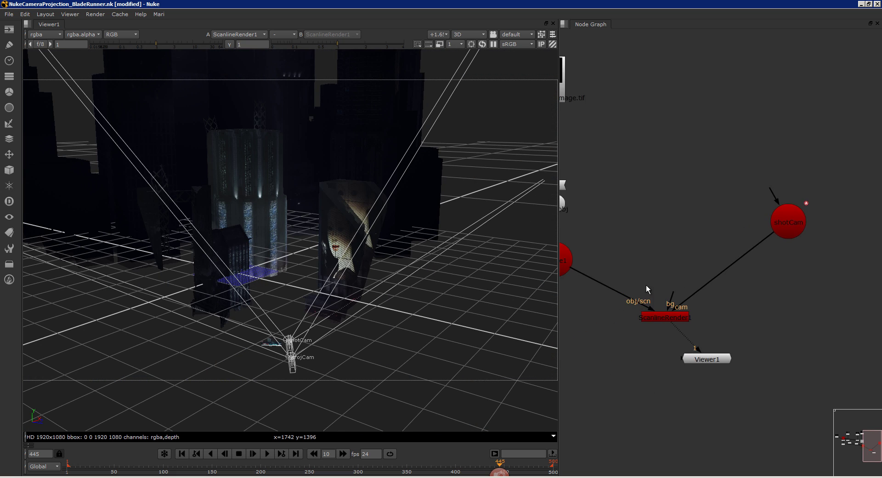
Lower Scene1 in the node graph and spread out the background branch of Read4, Project3D4 and ReadGeo4
key(space)
drag(529, 319, 525, 358)
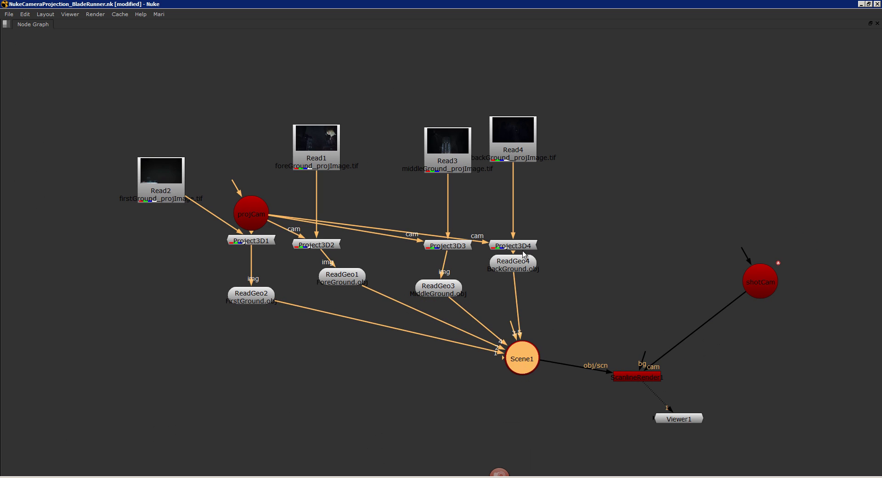
drag(517, 261, 533, 292)
drag(541, 245, 586, 244)
drag(513, 141, 573, 117)
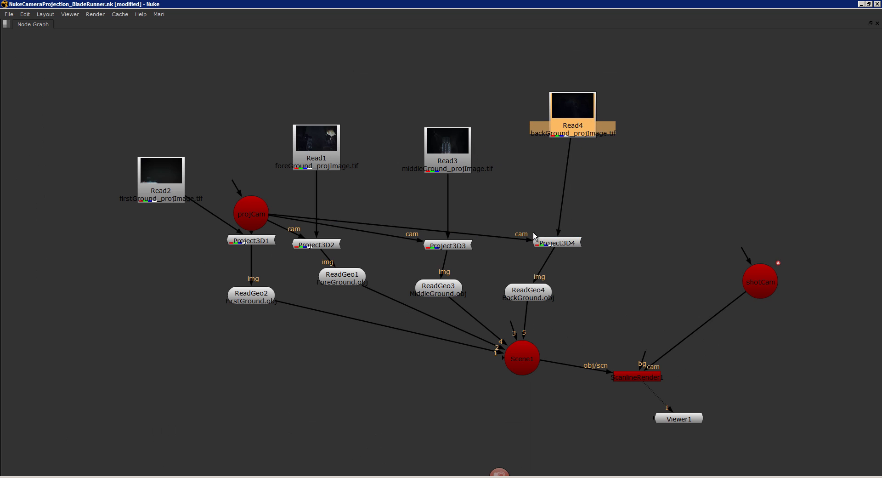
Raise the middle-ground nodes Read3, Project3D3 and ReadGeo3, and shift projCam and shotCam upward in the graph
drag(448, 136, 456, 83)
drag(437, 248, 439, 178)
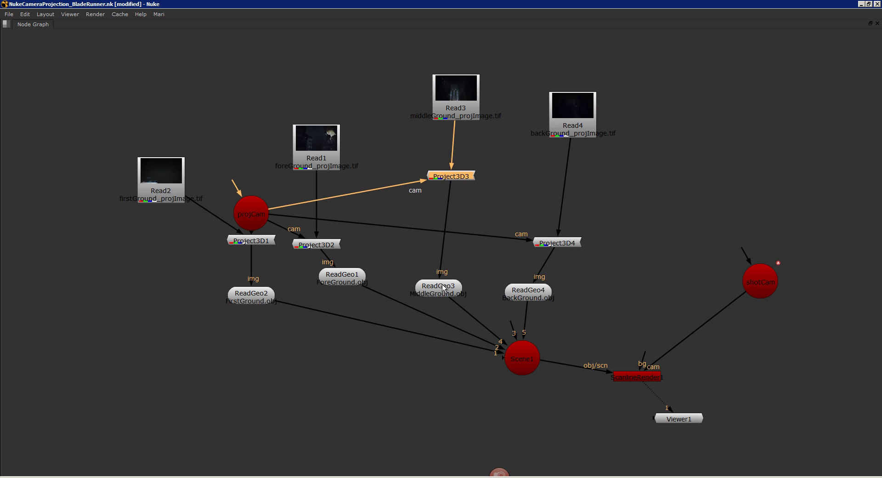
drag(441, 279, 454, 264)
drag(256, 208, 256, 182)
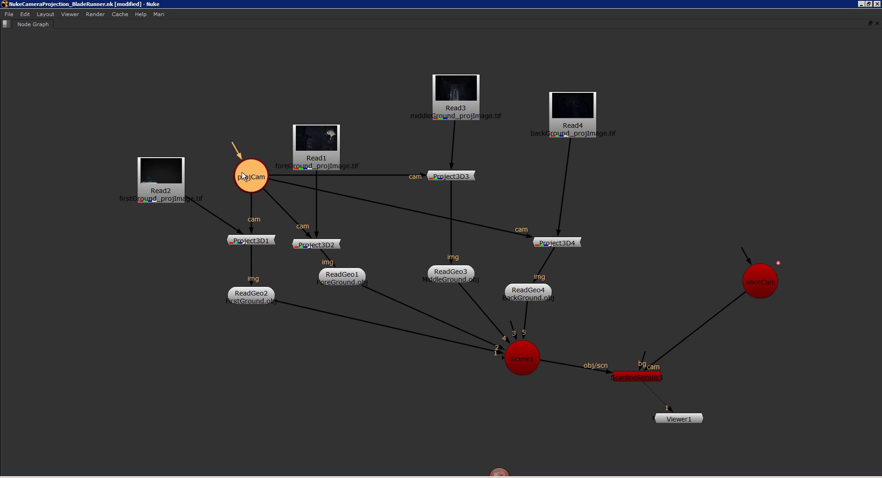
drag(761, 277, 766, 261)
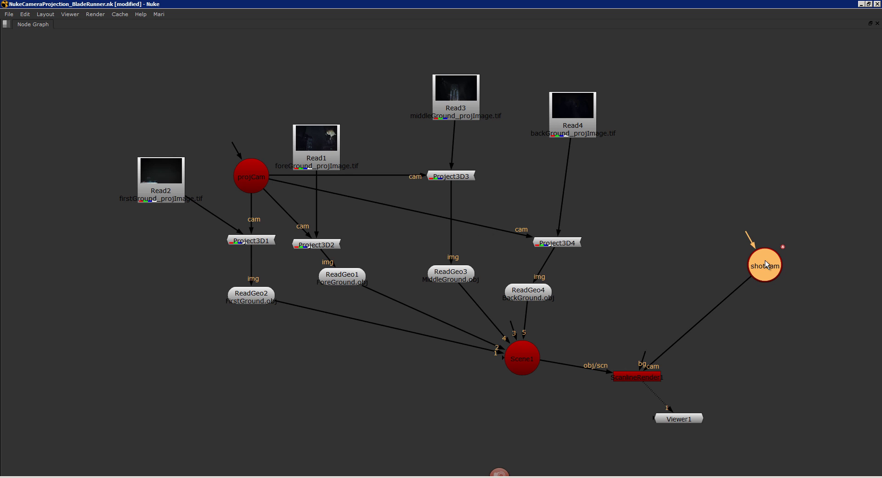
drag(249, 178, 242, 170)
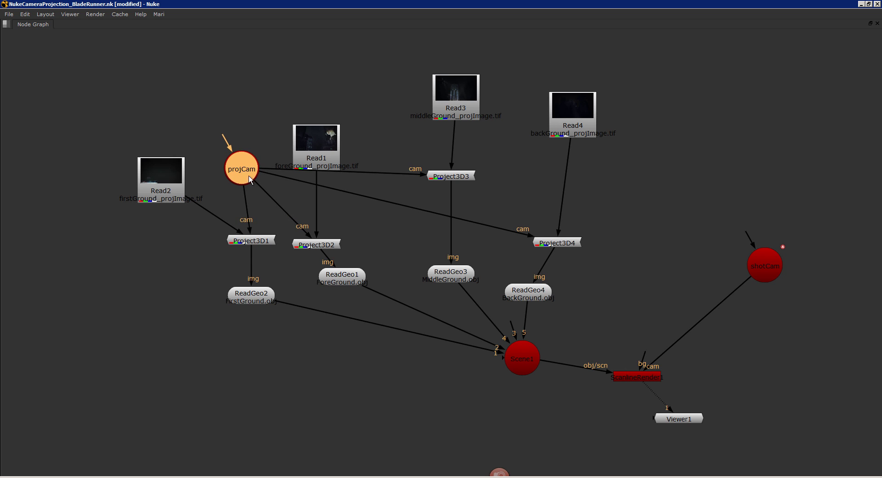
Return the timeline to the start of the shot, clear the selection and inspect the projected geometry near the cameras
key(space)
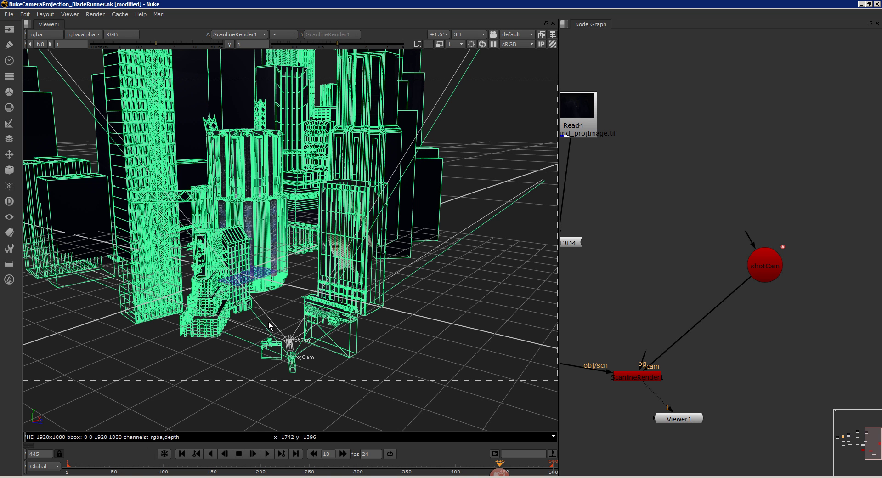
drag(246, 320, 189, 333)
click(67, 467)
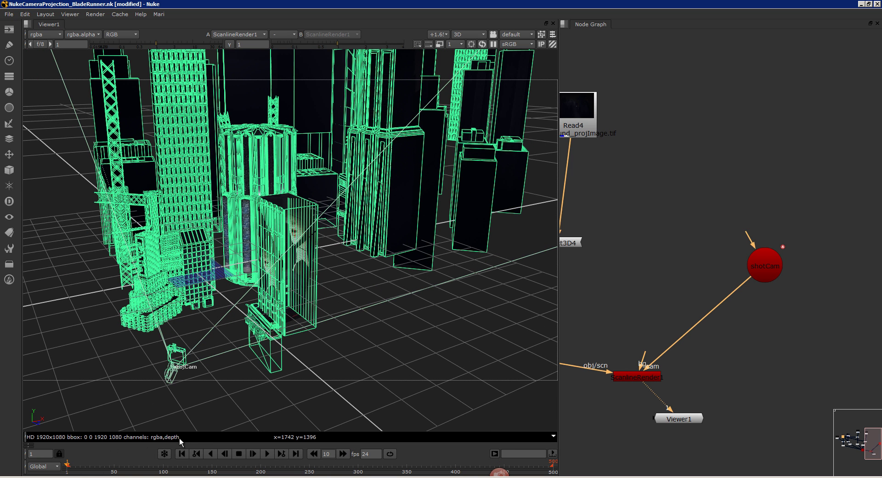
click(274, 385)
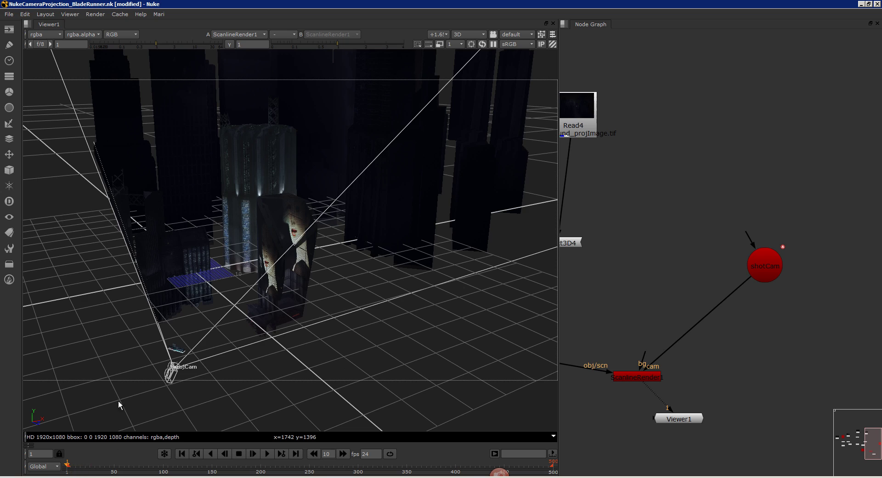
drag(118, 400, 265, 300)
drag(114, 468, 64, 437)
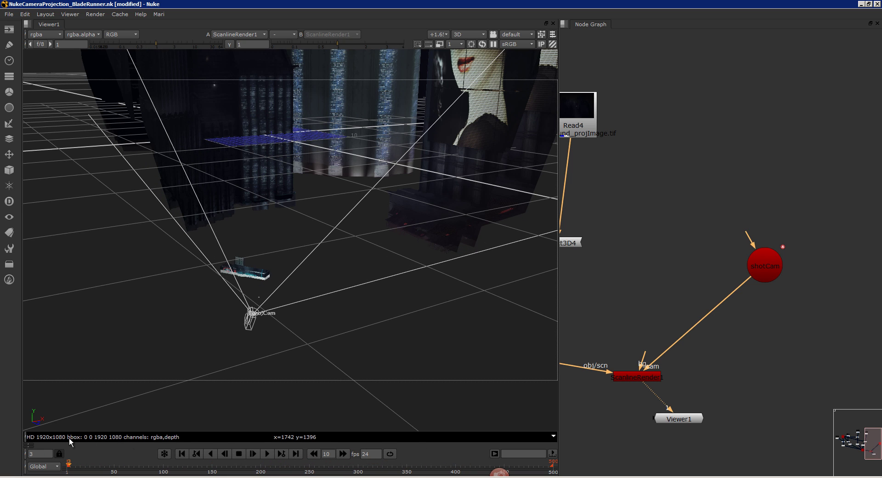
Tidy the projection branches in the node graph by raising Read1 and repositioning projCam and Project3D3 for clearer connections
drag(621, 239, 694, 211)
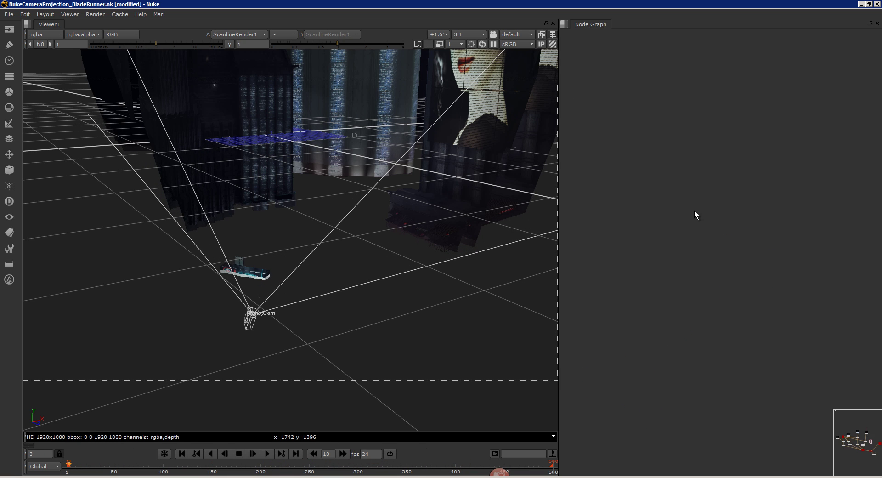
key(space)
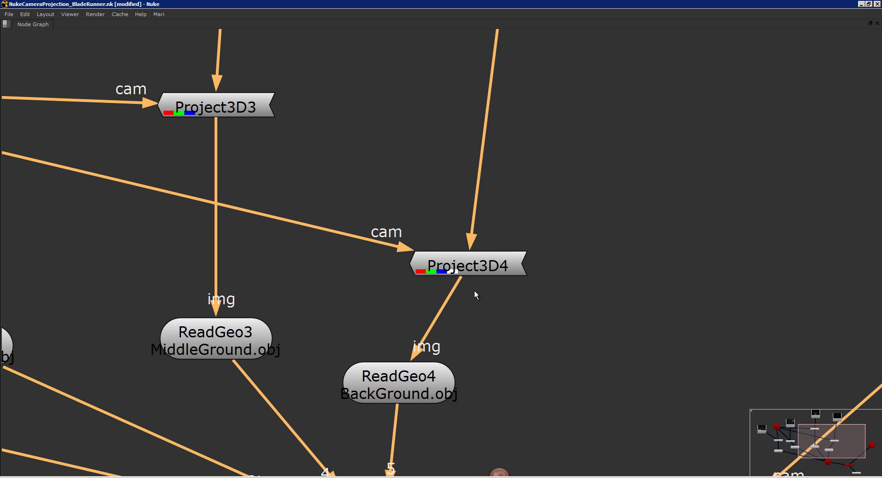
scroll(474, 290, down, 6)
scroll(387, 297, up, 4)
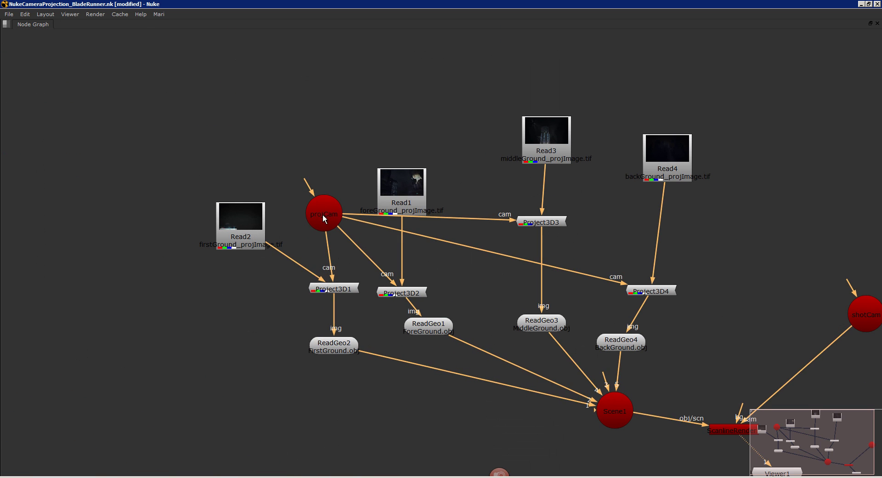
click(322, 214)
drag(401, 193, 415, 162)
drag(333, 215, 290, 239)
drag(495, 227, 500, 226)
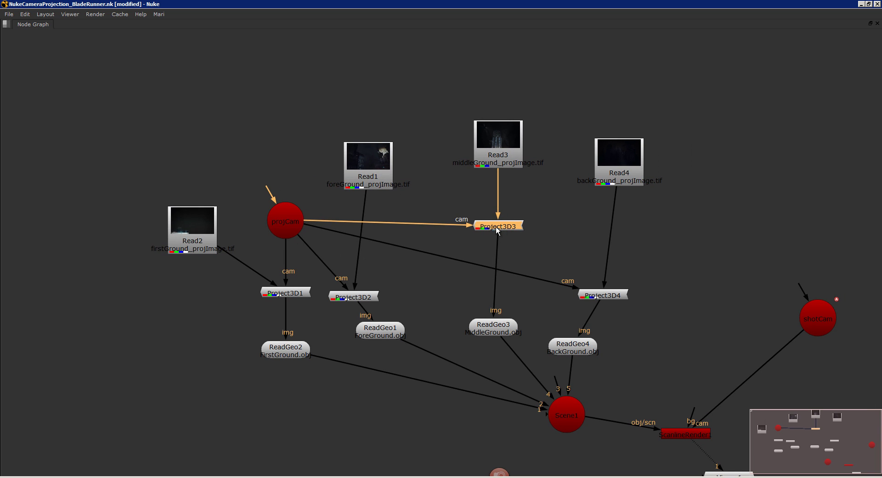
drag(286, 222, 279, 202)
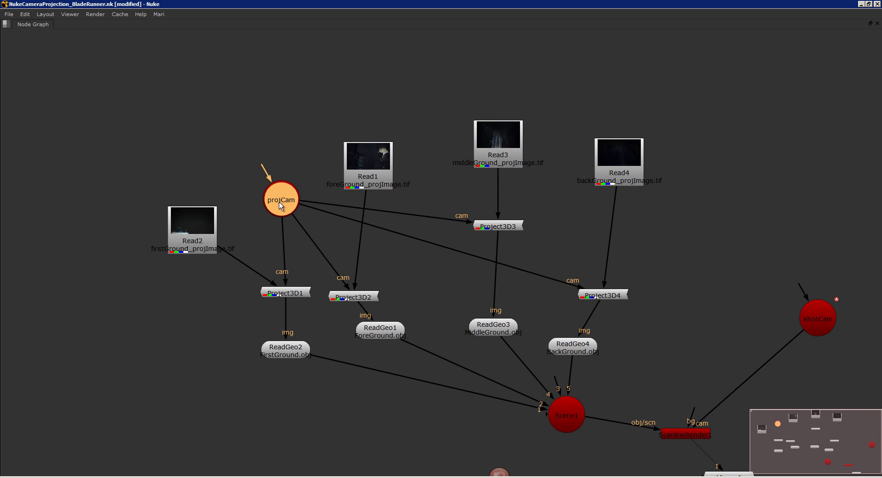
key(f)
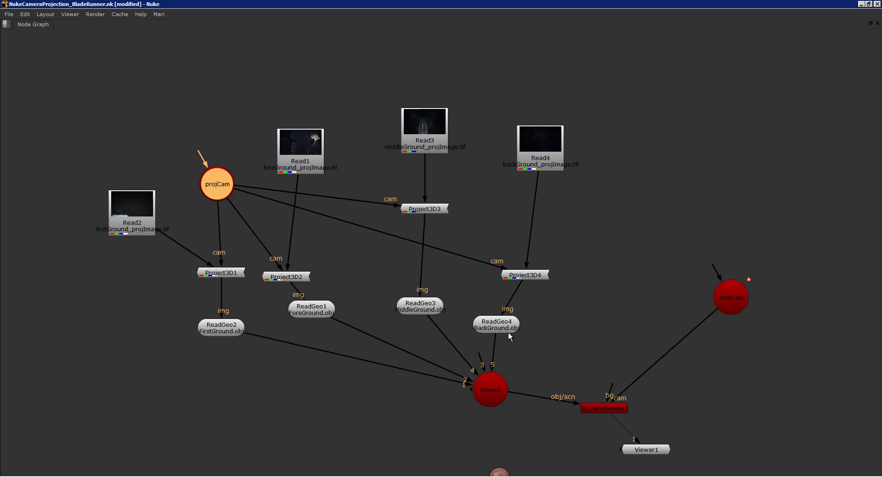
Select the BackGround.obj and MiddleGround.obj geometry nodes to identify their buildings in the 3D view, and clear the selection
key(space)
drag(368, 232, 313, 303)
drag(572, 354, 723, 270)
click(709, 264)
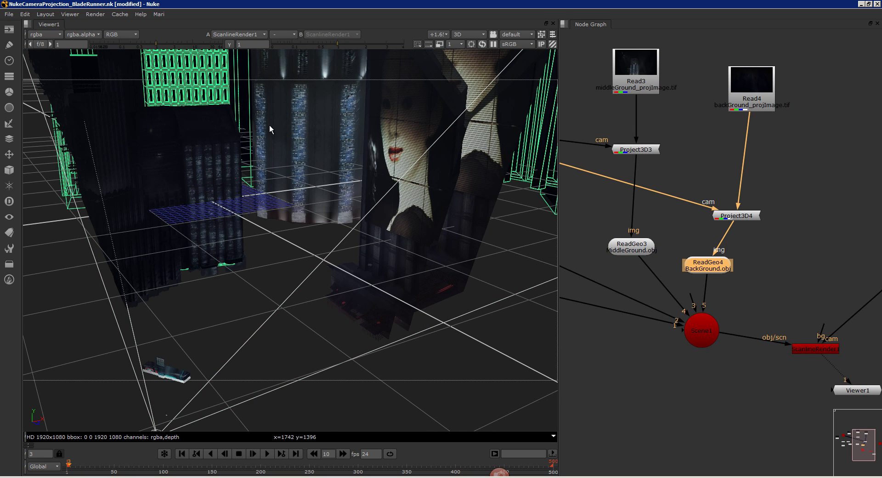
scroll(270, 175, down, 10)
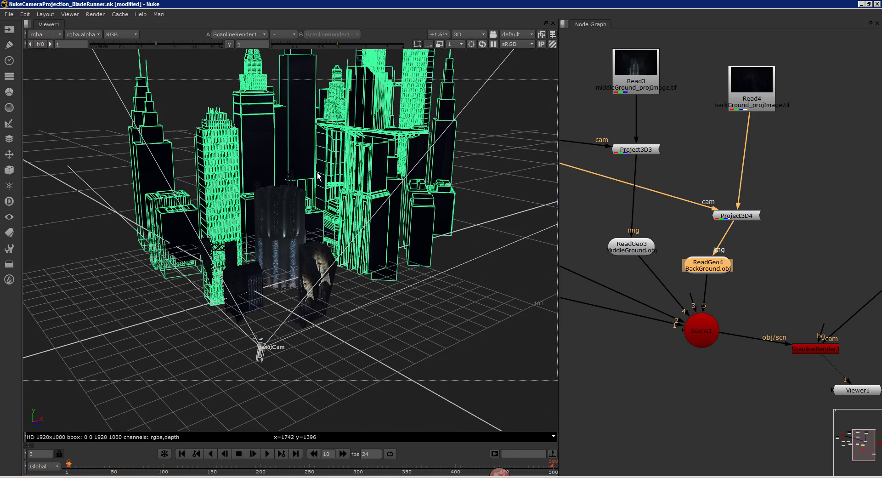
click(636, 251)
click(614, 269)
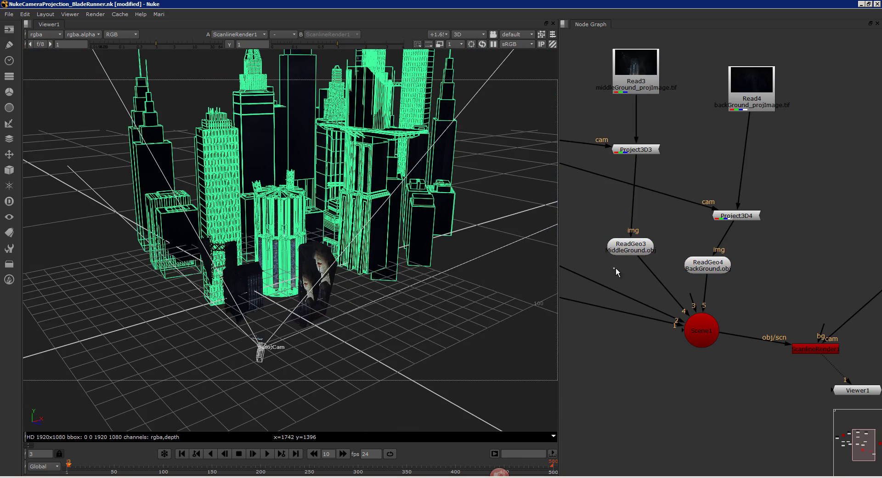
scroll(591, 243, up, 3)
scroll(676, 256, down, 5)
drag(674, 255, 702, 257)
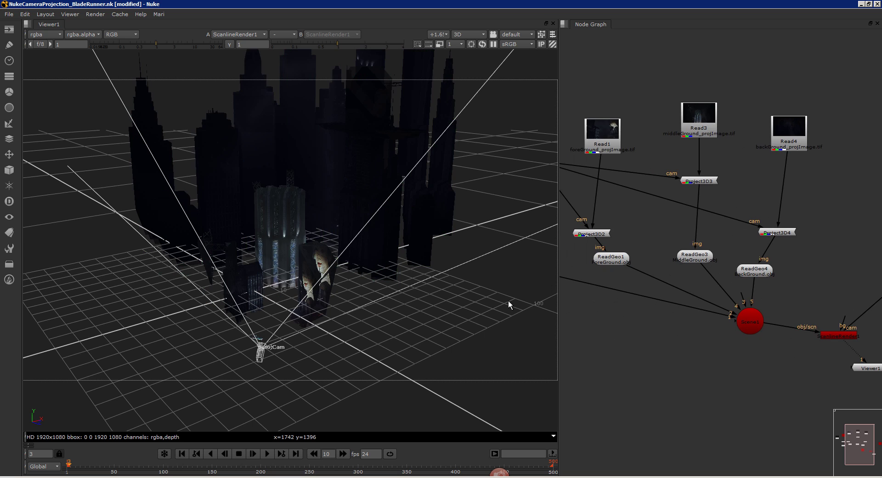
Select the MiddleGround.obj, ForeGround.obj and FirstGround.obj geometry nodes one after another to identify their models in the 3D view, and clear the selection
click(673, 258)
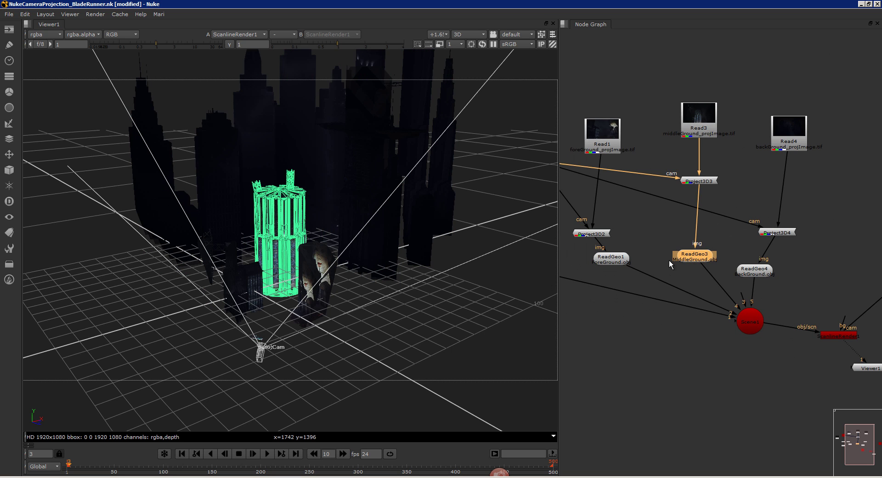
click(435, 289)
click(600, 261)
drag(292, 291, 351, 266)
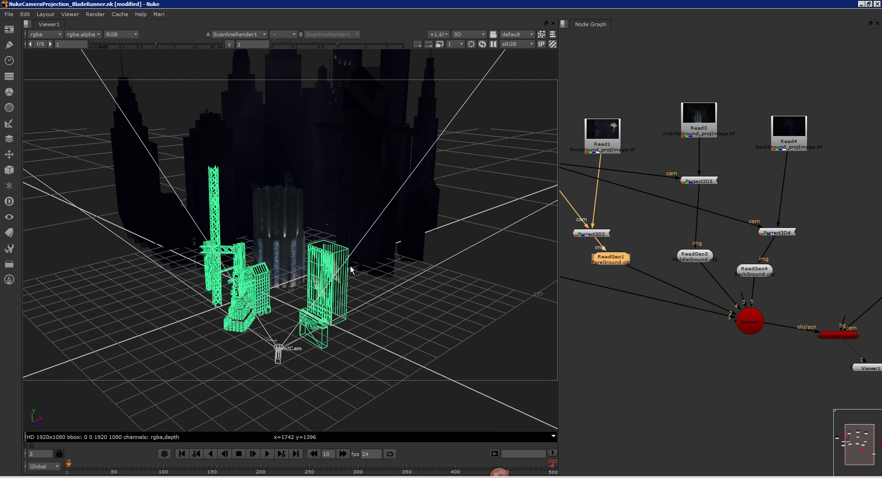
drag(679, 226, 742, 232)
click(605, 278)
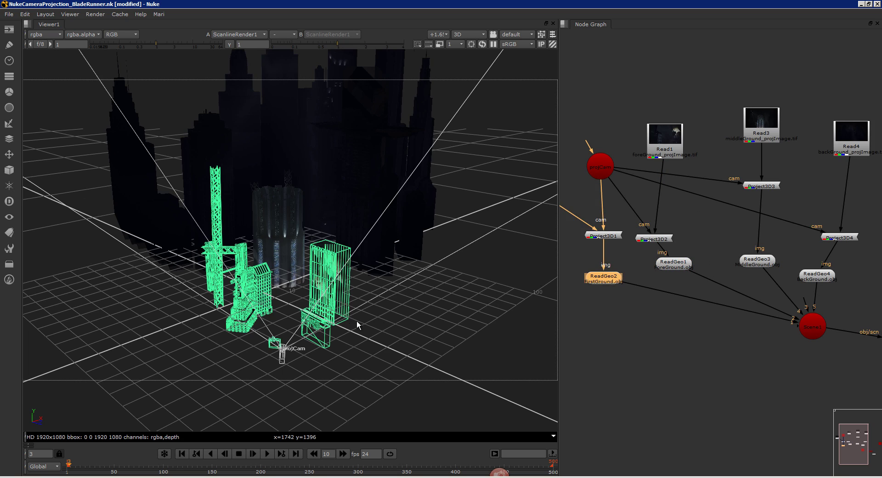
drag(357, 321, 335, 355)
click(403, 334)
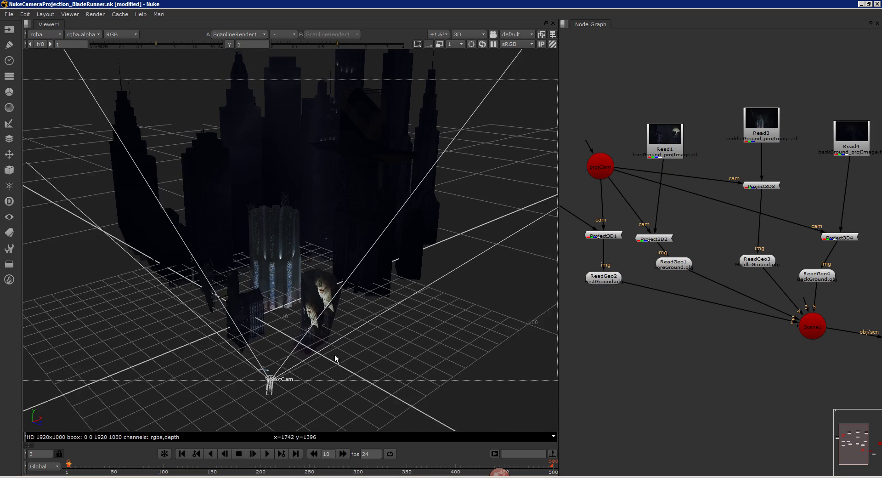
Nudge the Read3 and Read4 image nodes slightly upward in the node graph
scroll(335, 358, up, 8)
drag(304, 319, 332, 254)
drag(759, 122, 753, 117)
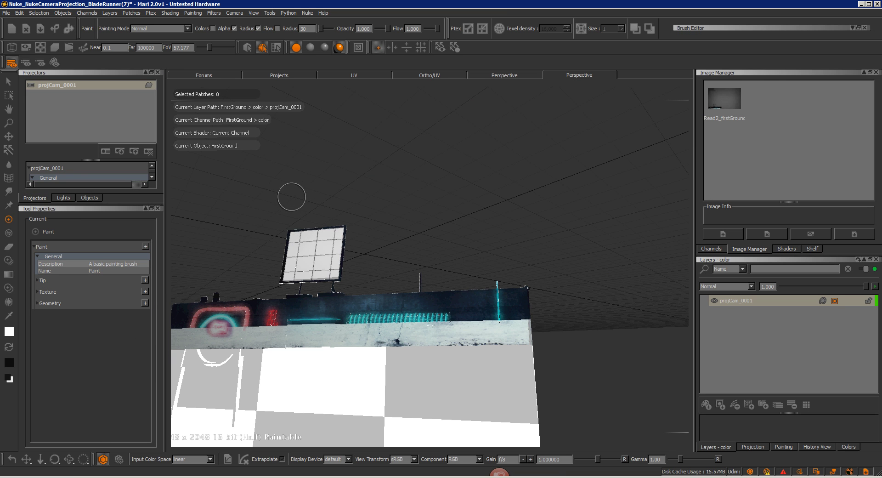
Compare the 3D scene in Nuke with the FirstGround object in Mari, and open Nuke's options for sending to Mari
key(alt+Tab)
drag(238, 274, 248, 250)
scroll(220, 252, up, 5)
scroll(225, 239, down, 6)
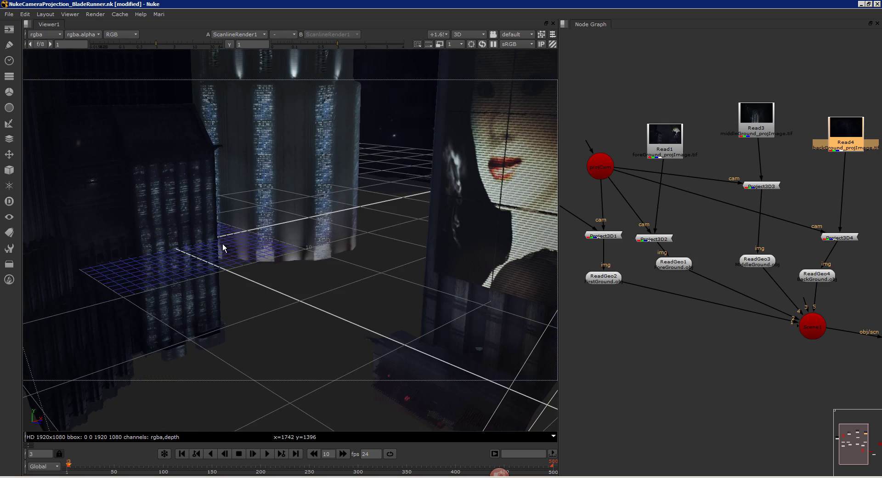
key(alt+Tab)
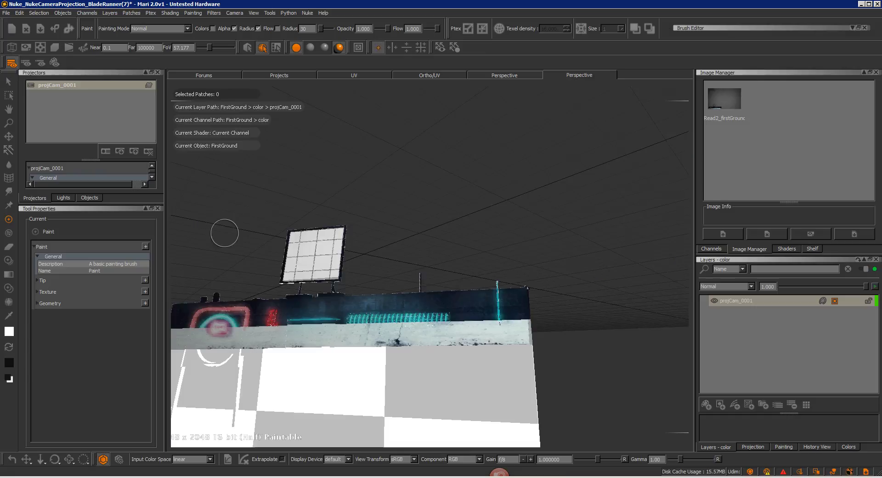
key(alt+Tab)
key(alt+Tab)
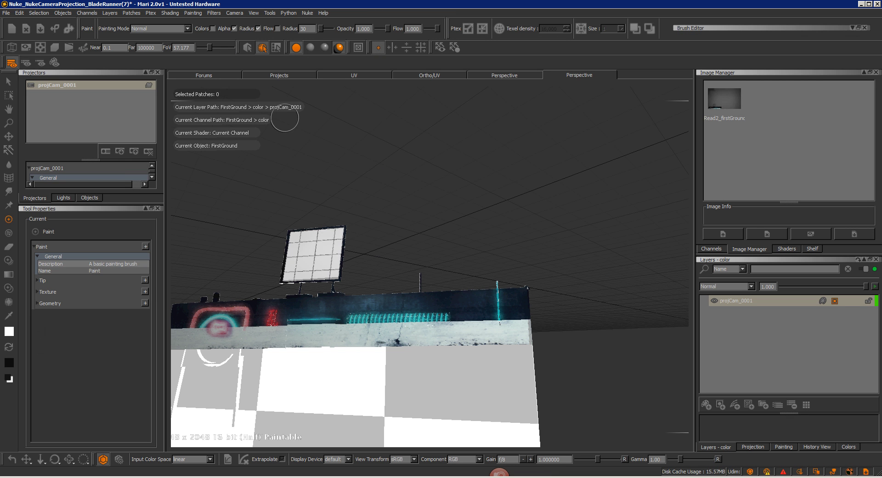
key(alt+Tab)
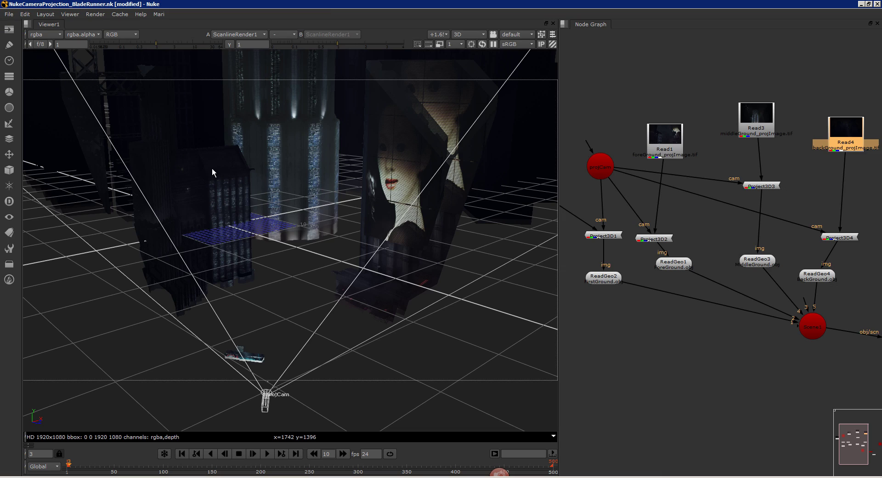
click(159, 14)
mouse_move(176, 44)
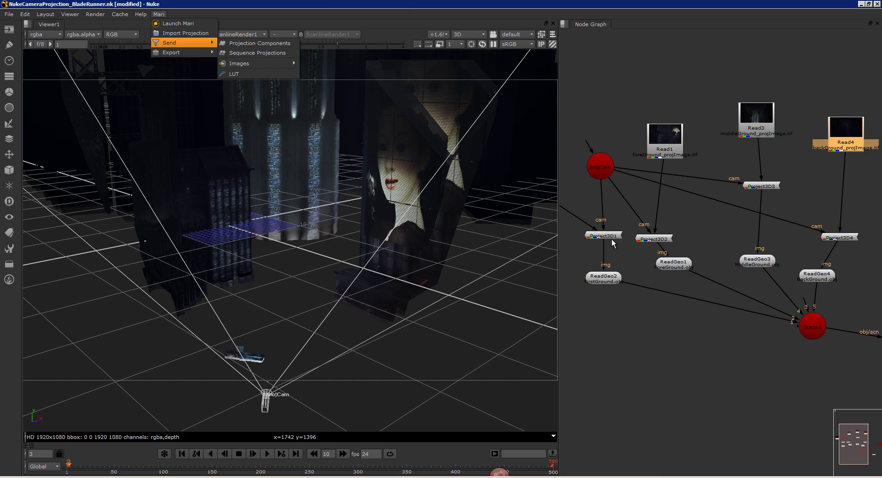
Select the first-ground projection branch in Nuke's node graph: Read2, Project3D1 and ReadGeo2
scroll(611, 238, up, 3)
drag(617, 244, 655, 238)
scroll(655, 238, down, 3)
key(alt+Tab)
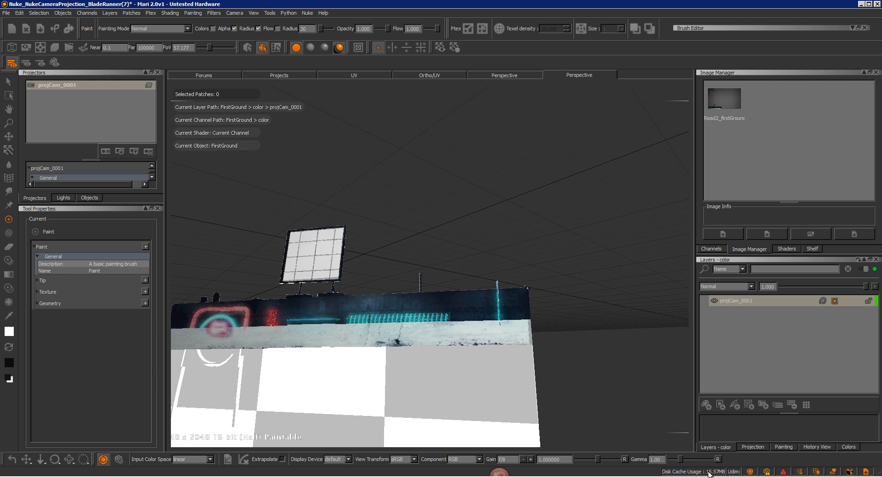
key(alt+Tab)
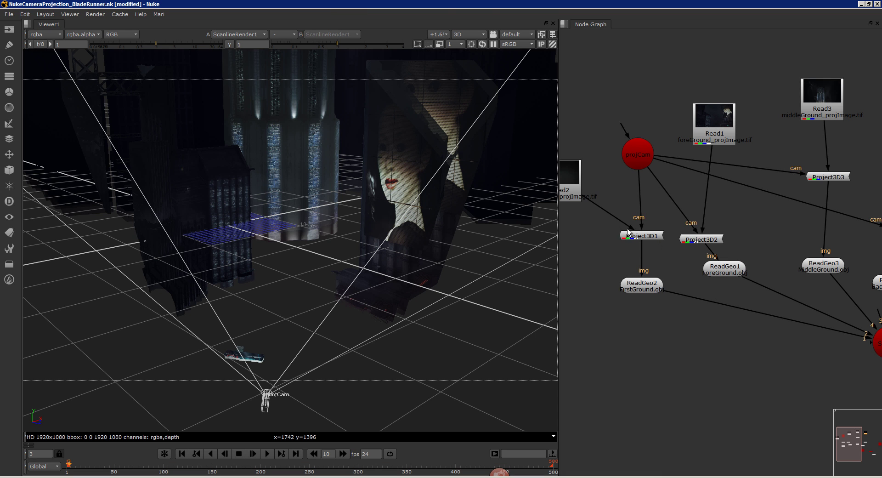
click(605, 182)
click(678, 287)
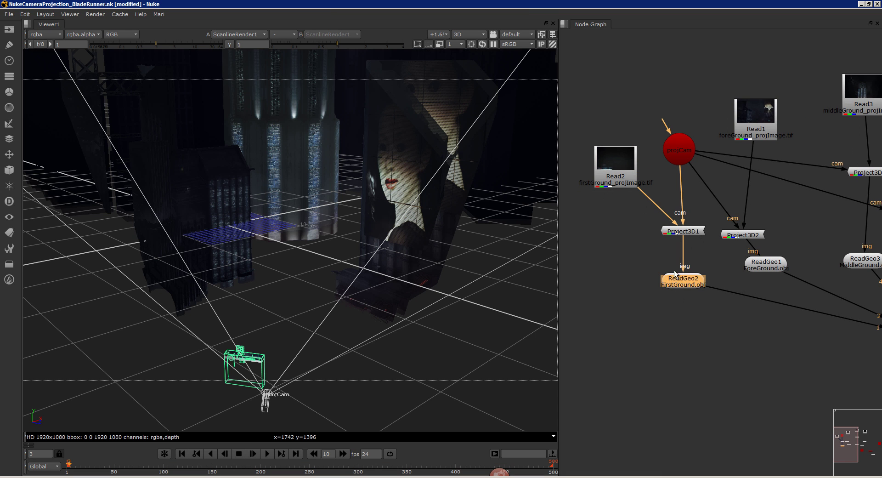
shift+click(619, 168)
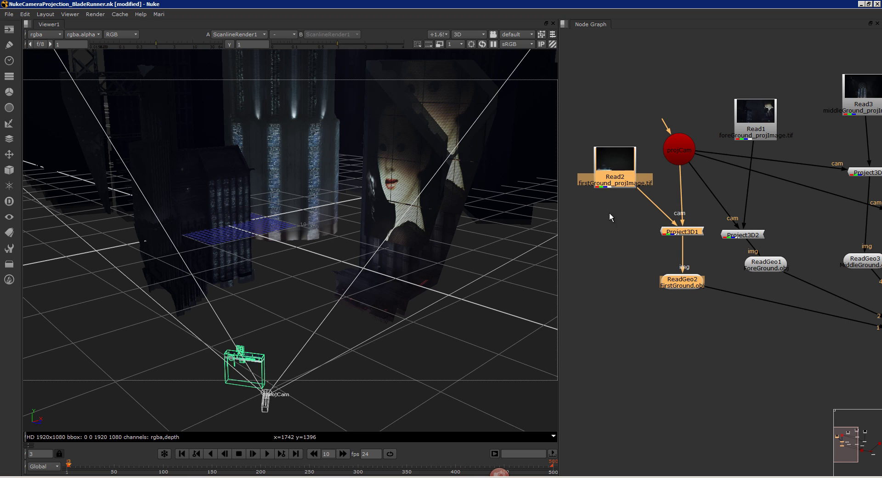
Review the options for sending the selected nodes to Mari, including Projection Components, Sequence Projections and Images, and switch to Mari
click(158, 15)
mouse_move(169, 44)
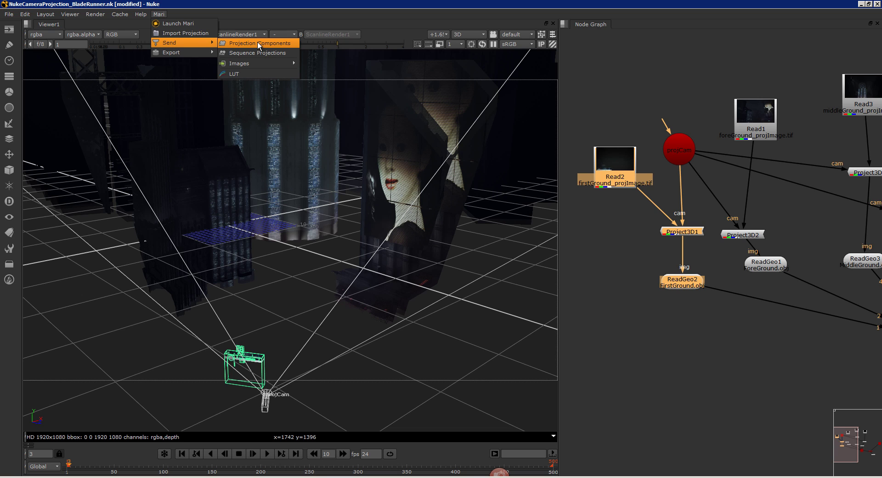
mouse_move(239, 63)
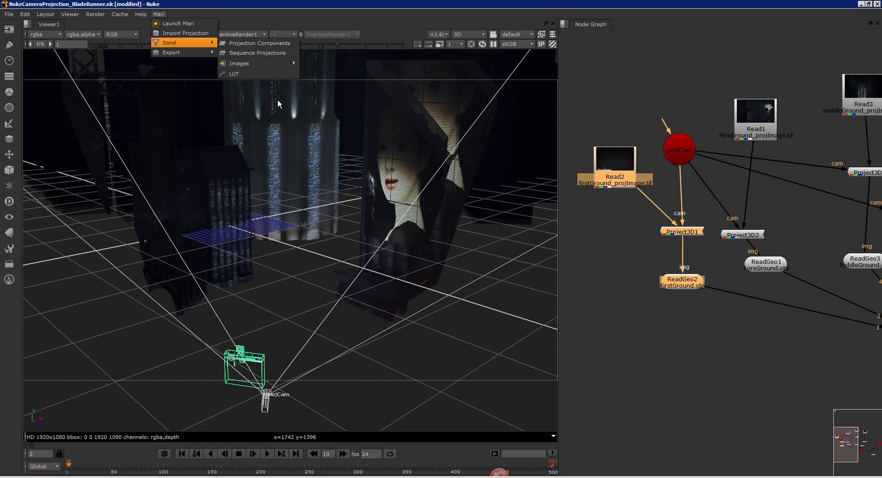
click(376, 164)
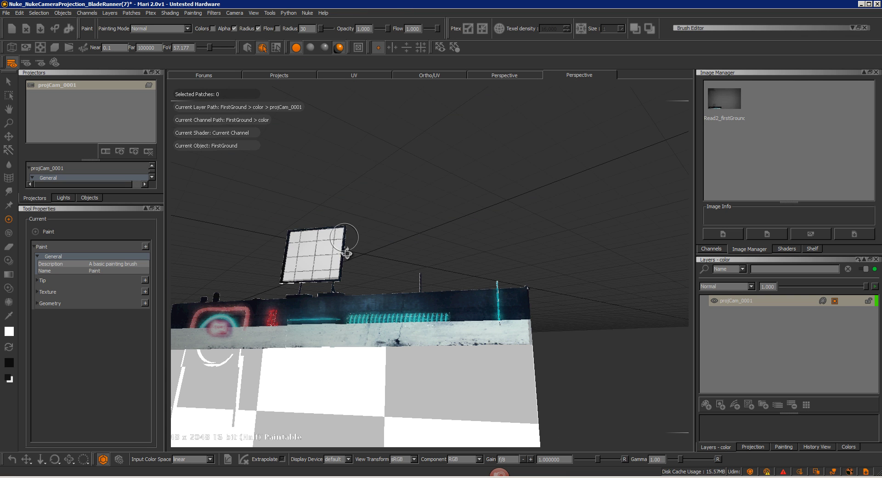
Examine the command port settings in Mari's Scripts preferences, and cancel the dialog
scroll(335, 269, up, 4)
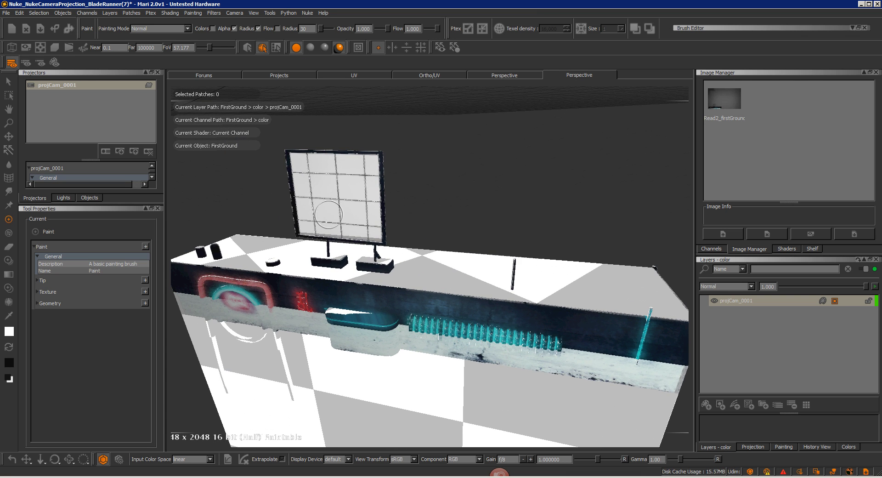
click(20, 13)
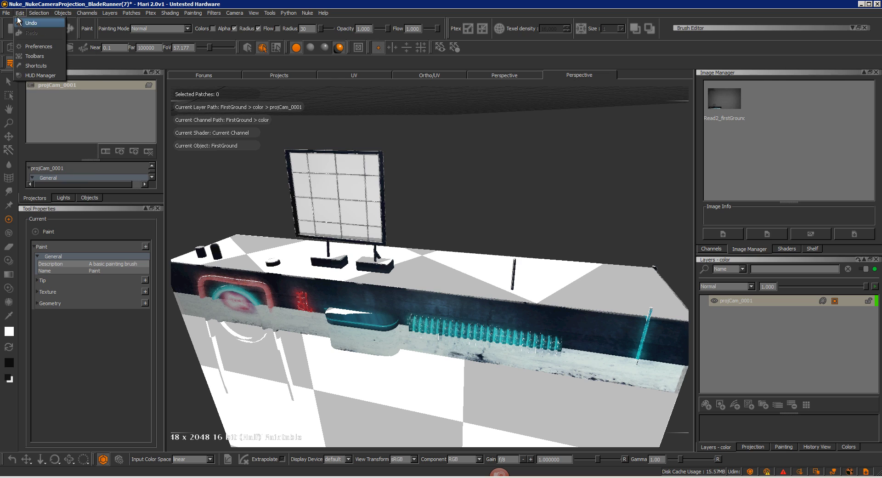
click(35, 48)
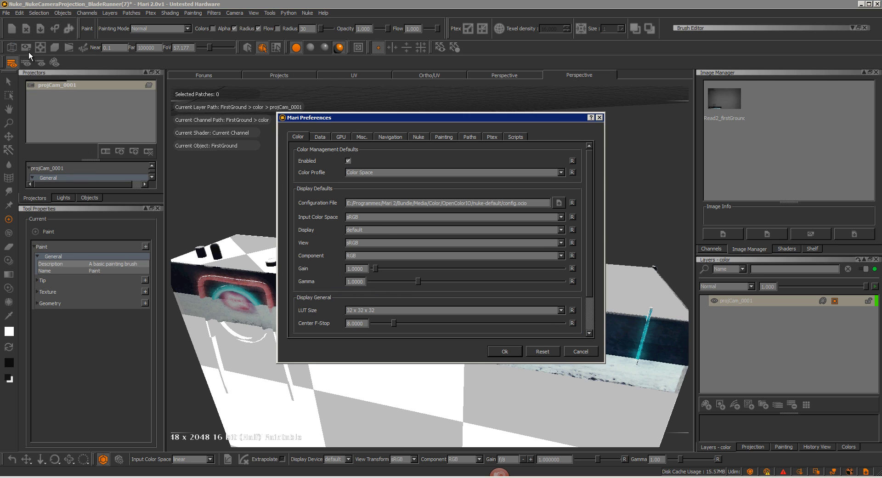
click(514, 137)
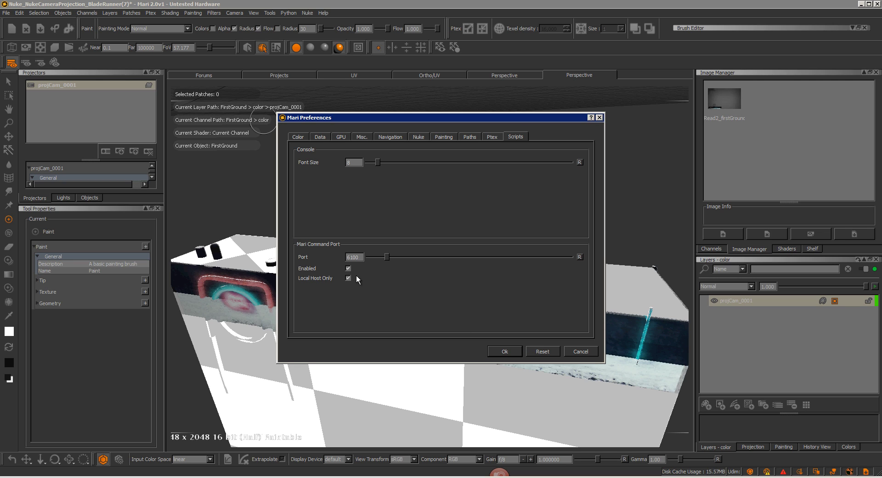
click(581, 351)
Inspect the FirstGround object in Mari and compare it with its place in the Nuke scene, finishing in Mari
drag(335, 251, 365, 263)
key(alt+Tab)
key(alt+Tab)
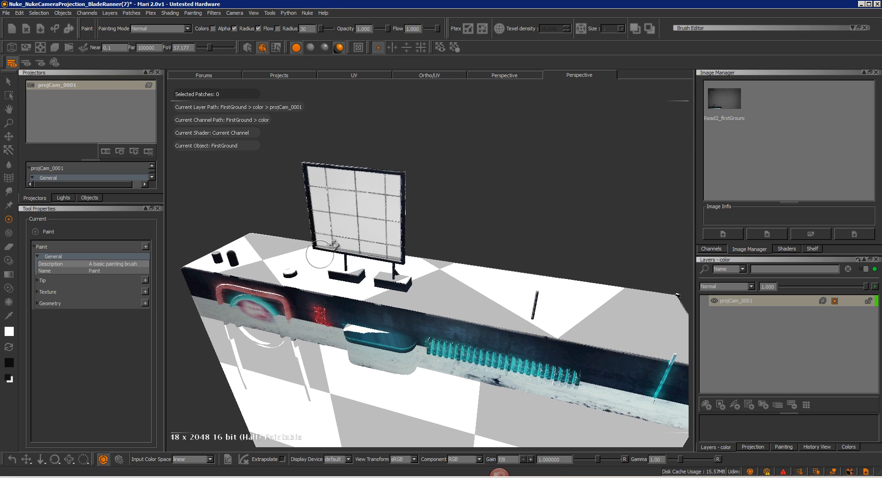
key(alt+Tab)
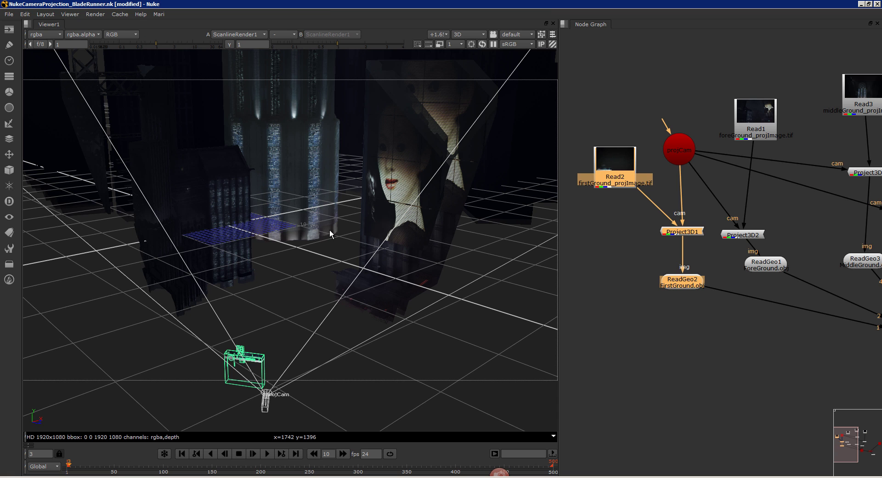
drag(297, 247, 274, 261)
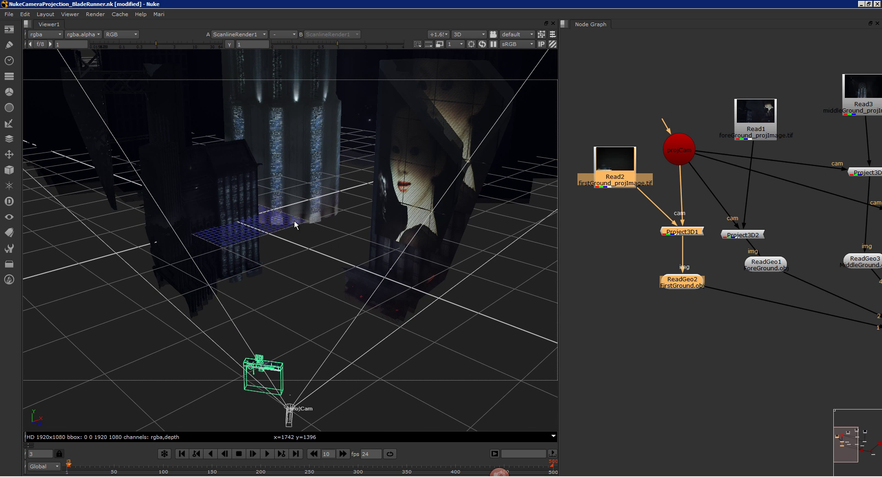
key(alt+Tab)
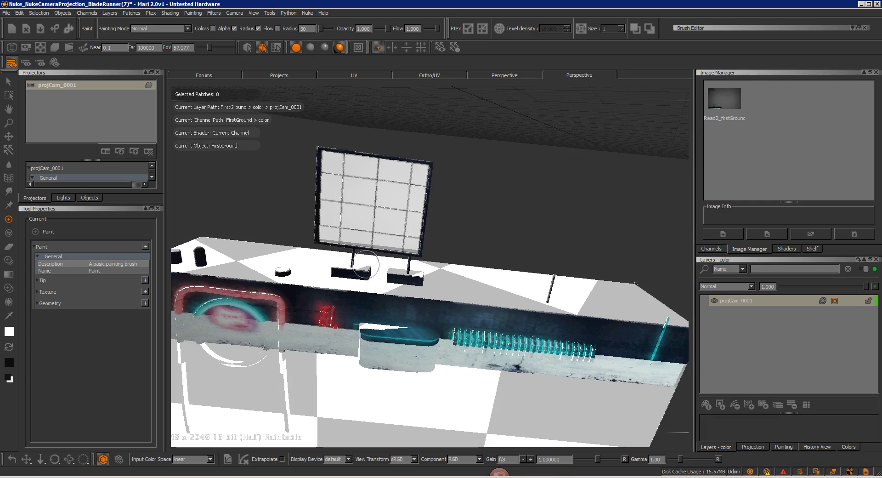
Inspect the unpainted gaps around the teal ledge on the FirstGround object, and activate the Clone Stamp tool
drag(363, 272, 155, 267)
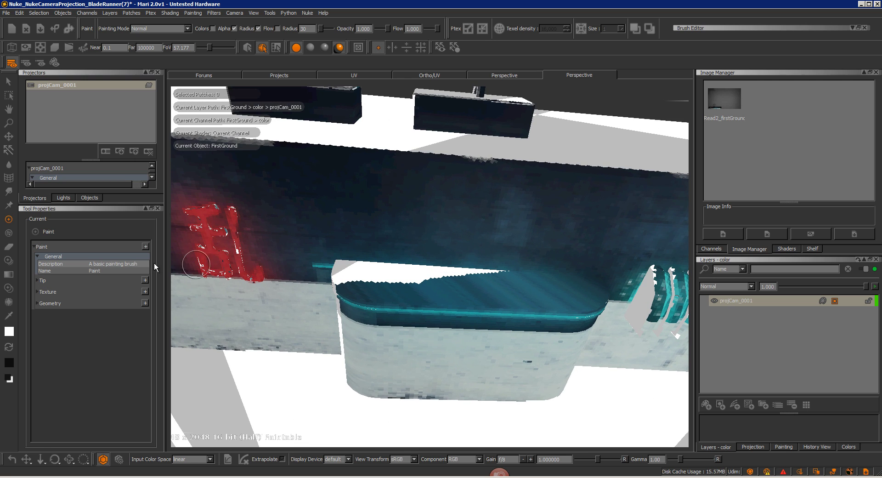
drag(249, 223, 229, 274)
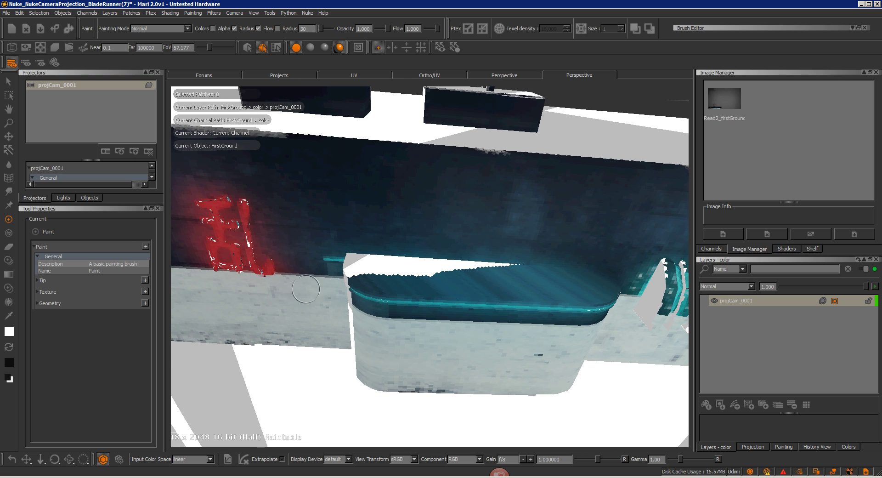
click(9, 260)
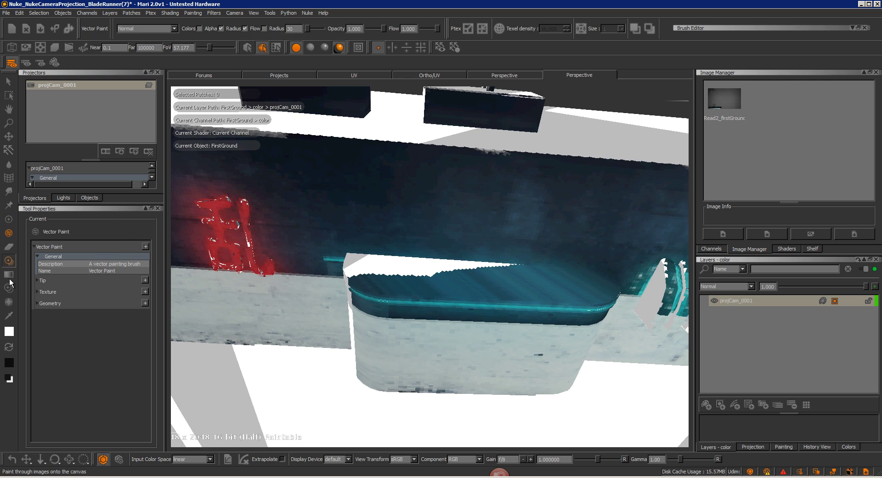
click(9, 287)
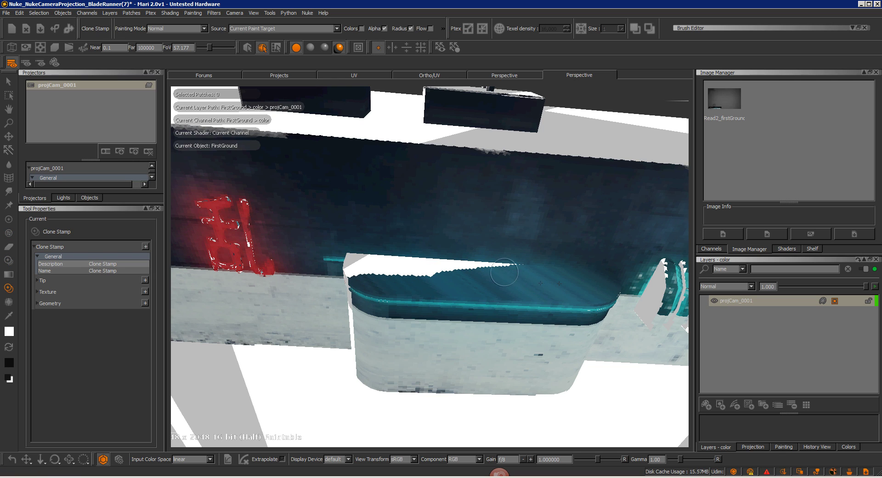
mouse_move(426, 272)
mouse_down()
mouse_move(454, 272)
mouse_move(371, 273)
mouse_move(395, 275)
mouse_up()
Switch to Nuke, clear the node selection and examine the projected texture on the side of the middle-ground tower
key(alt+Tab)
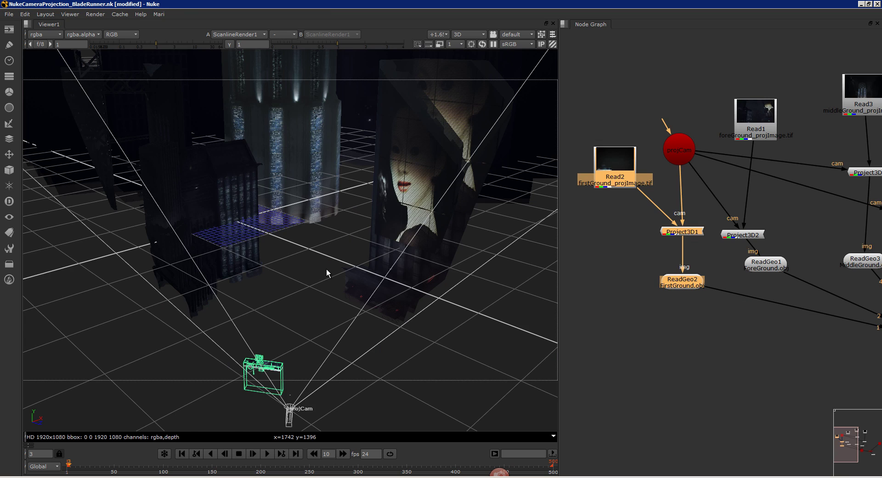
drag(326, 268, 295, 251)
drag(316, 225, 278, 267)
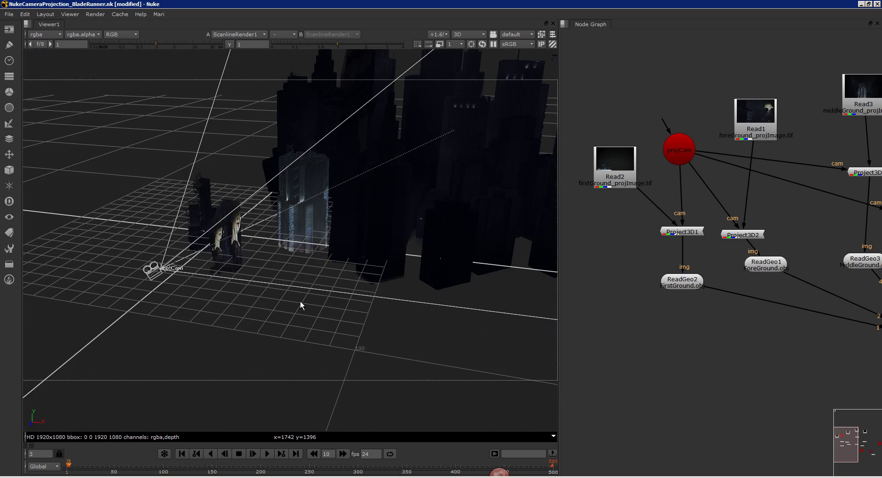
drag(301, 306, 301, 347)
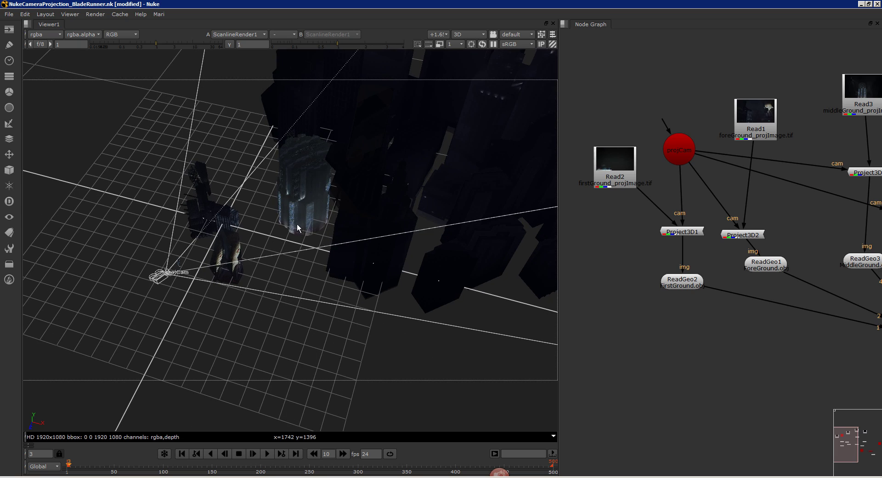
drag(297, 224, 322, 197)
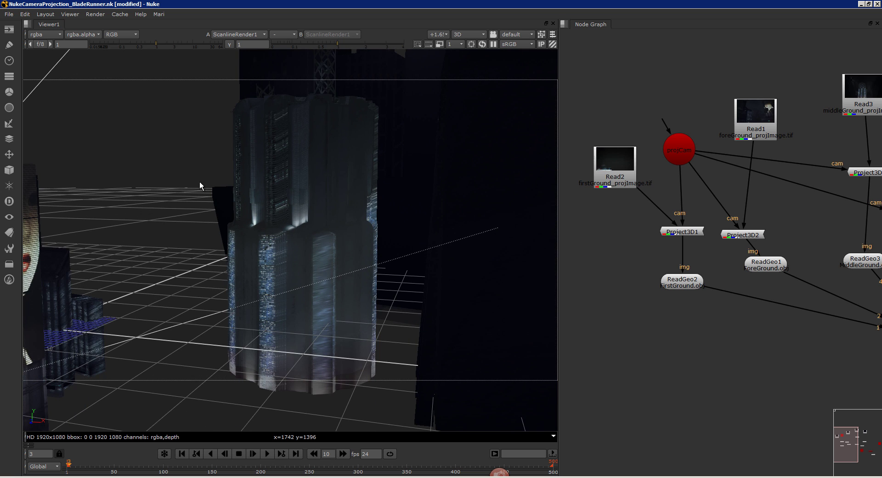
drag(285, 257, 304, 191)
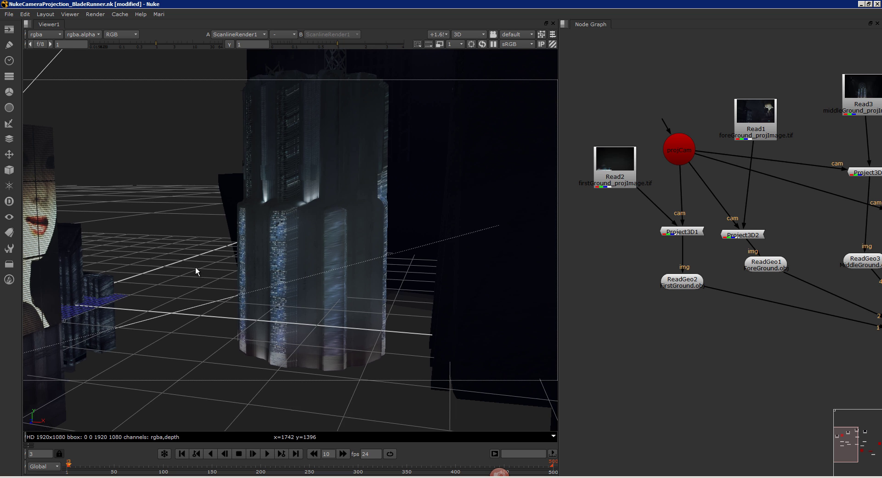
drag(197, 269, 200, 126)
drag(250, 189, 304, 147)
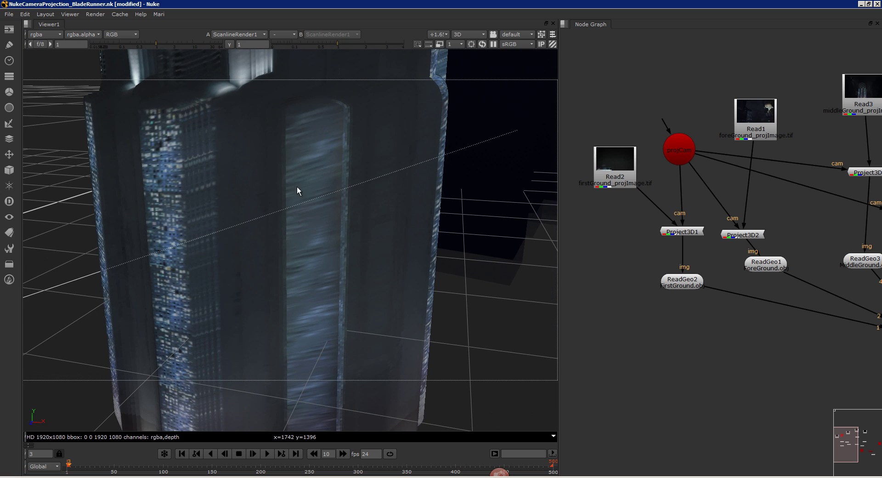
Inspect the stretched projection on the middle-ground tower's side against its front, finishing with a view of the whole scene and projection camera
drag(257, 244, 215, 176)
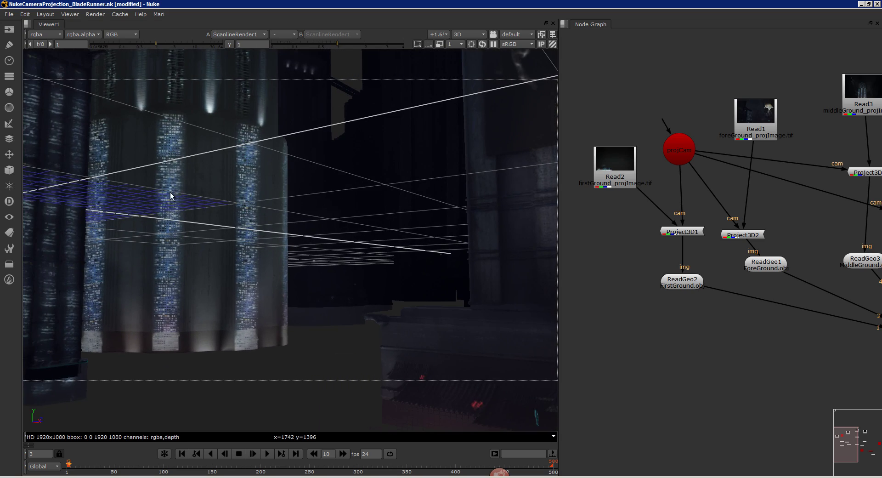
drag(294, 176, 225, 188)
drag(236, 153, 317, 173)
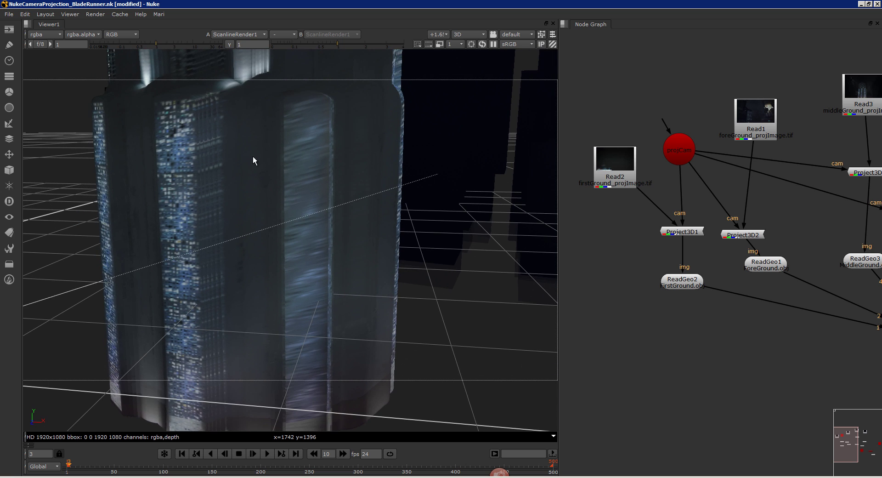
drag(253, 160, 226, 157)
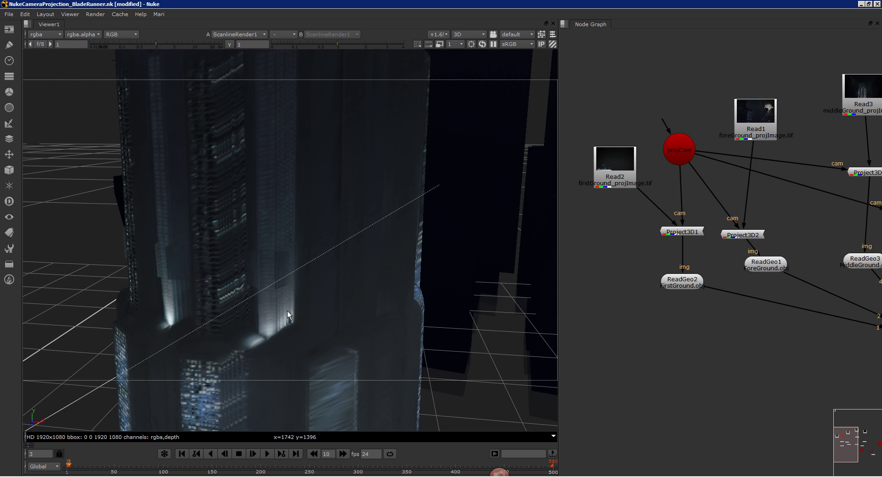
drag(288, 310, 280, 202)
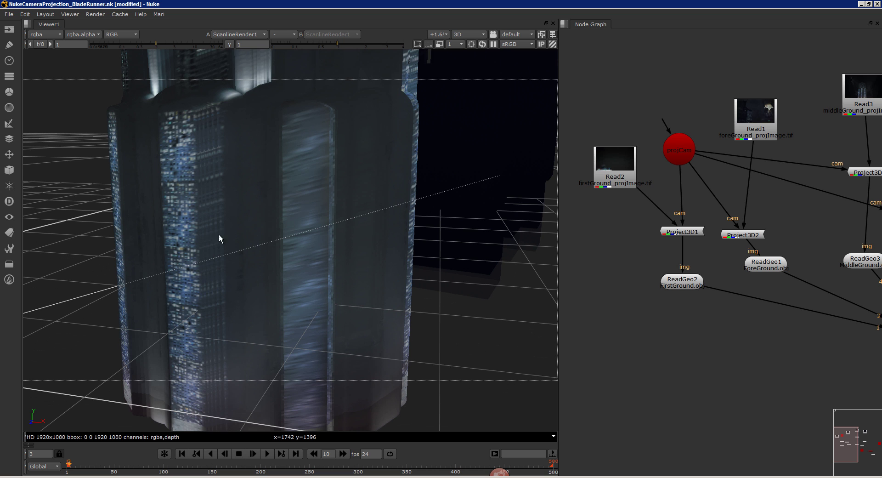
drag(296, 174, 291, 343)
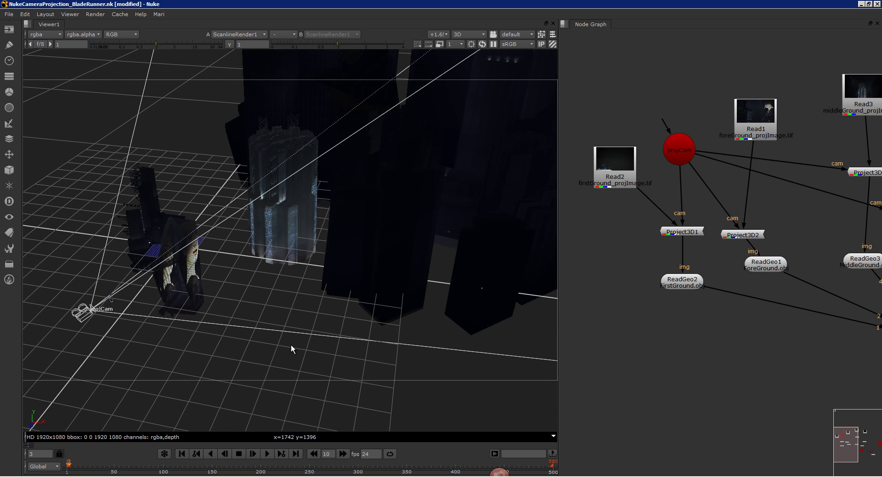
Switch to Mari and examine the painted and unpainted areas of the FirstGround object from several angles
key(alt+Tab)
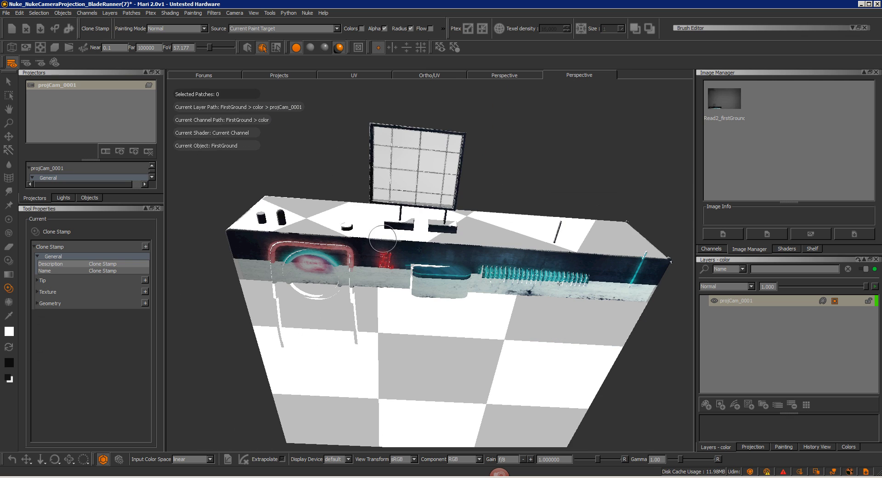
drag(383, 239, 514, 224)
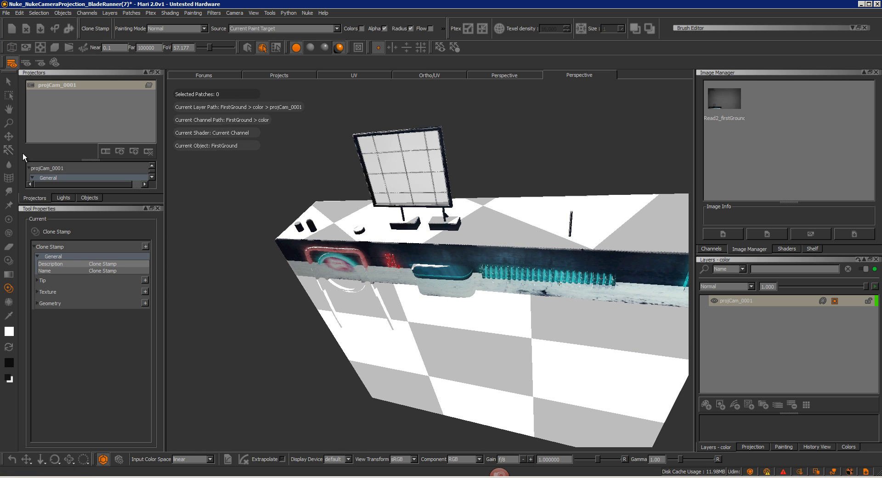
mouse_move(313, 207)
mouse_down()
mouse_move(271, 197)
mouse_move(340, 172)
mouse_move(329, 126)
mouse_up()
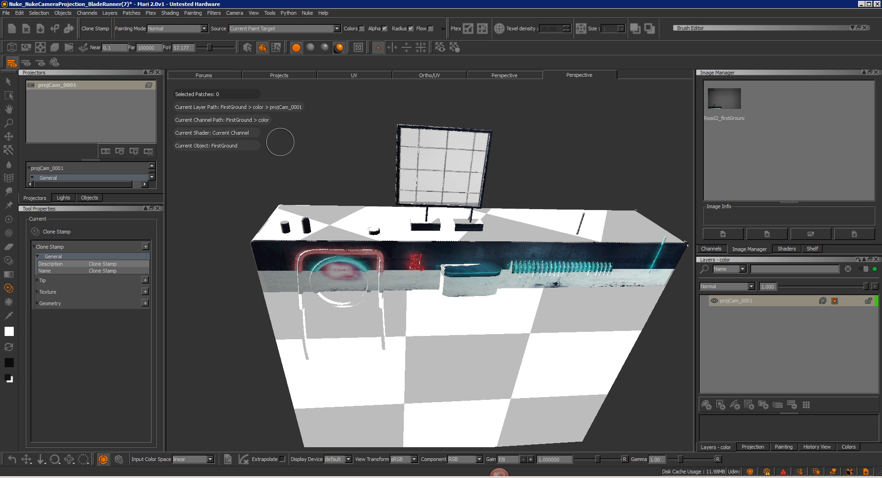
drag(310, 161, 224, 176)
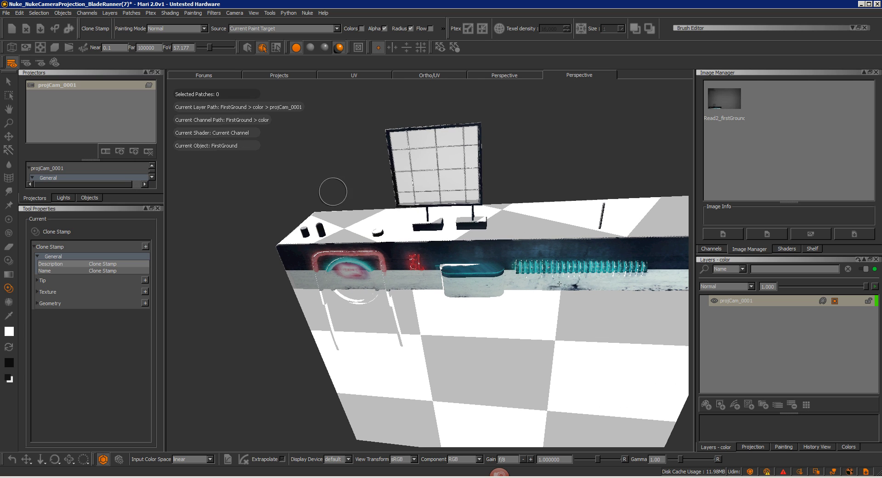
Revisit the tower in the Nuke scene, and review the options in Mari for exporting textures, views and projectors to Nuke
key(alt+Tab)
drag(272, 218, 285, 232)
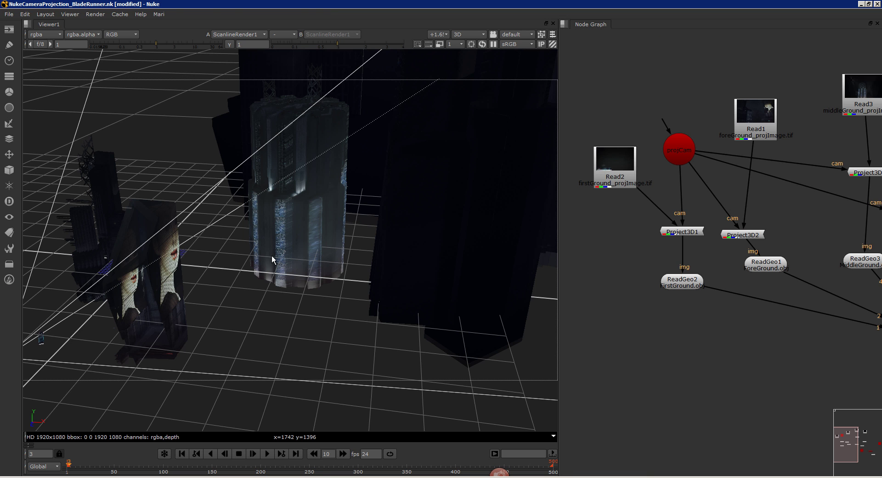
drag(271, 255, 257, 164)
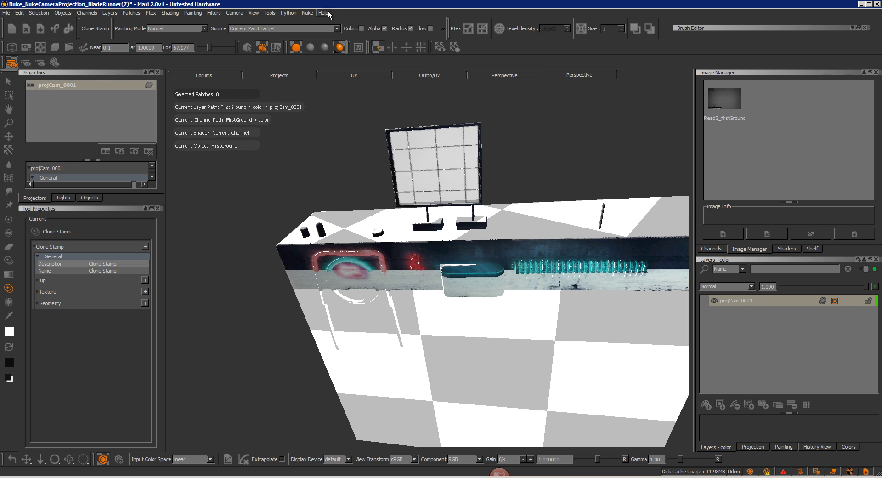
mouse_move(333, 55)
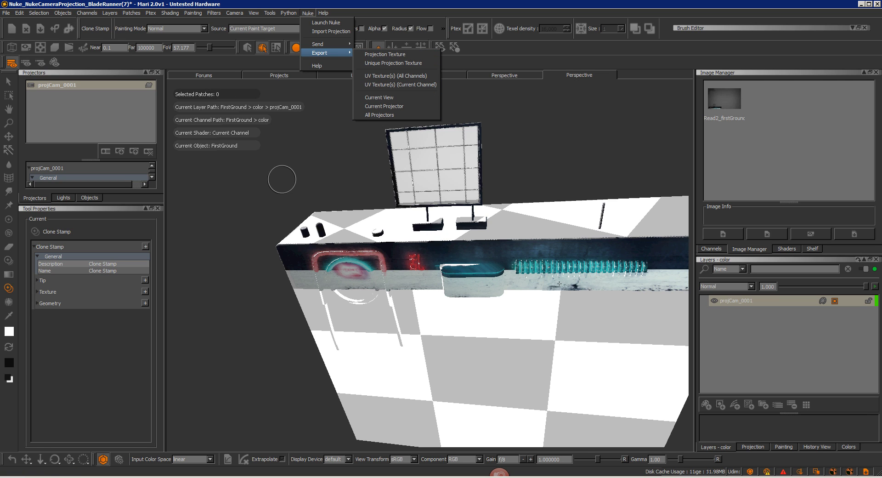
Switch to Nuke and examine the middle-ground tower's smeared side texture, comparing it with the clean projection on its front
key(alt+Tab)
scroll(283, 194, up, 5)
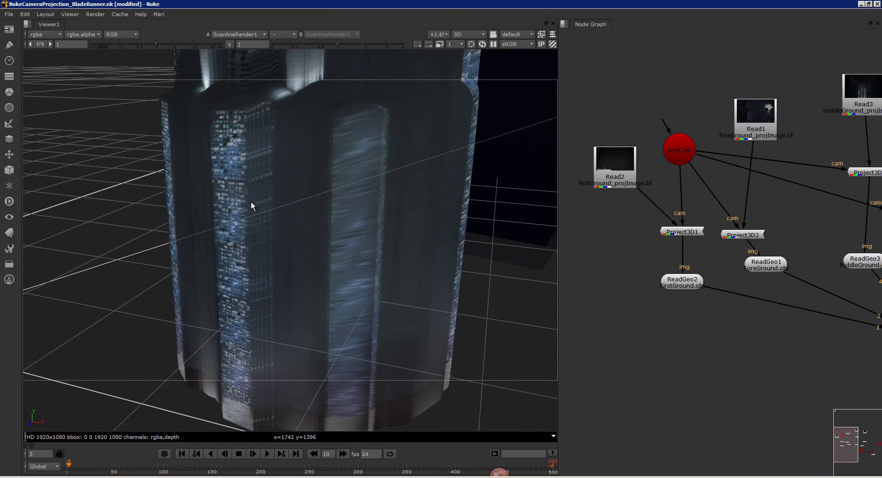
drag(251, 203, 350, 242)
drag(388, 288, 359, 238)
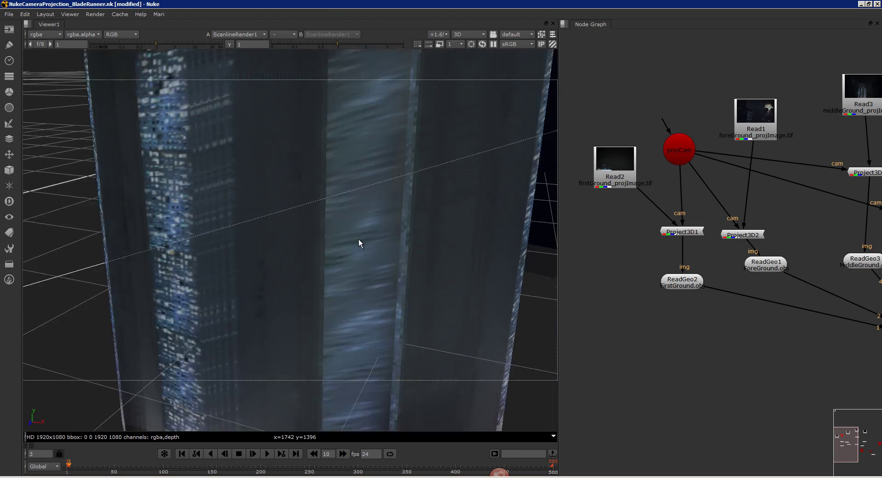
scroll(352, 255, down, 10)
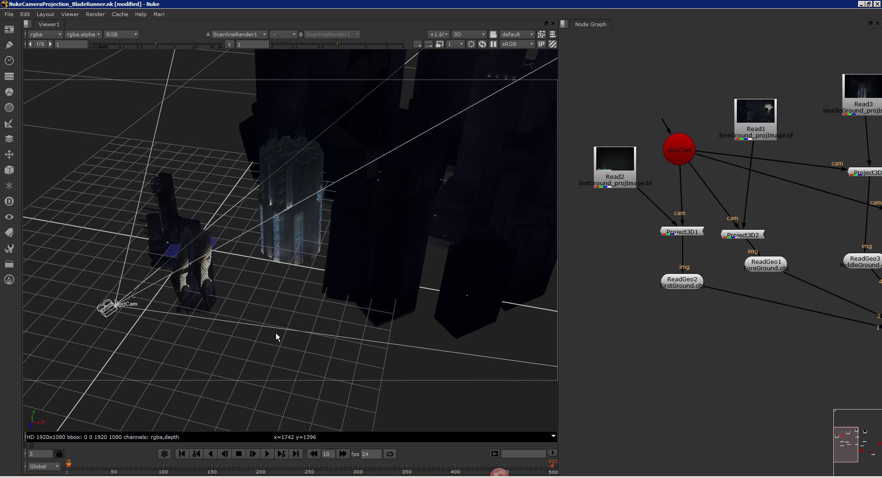
drag(284, 288, 323, 191)
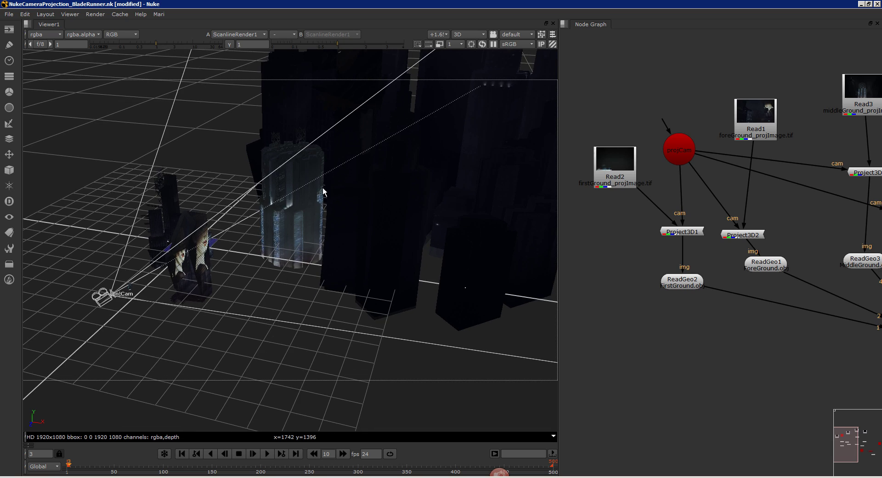
scroll(278, 222, up, 10)
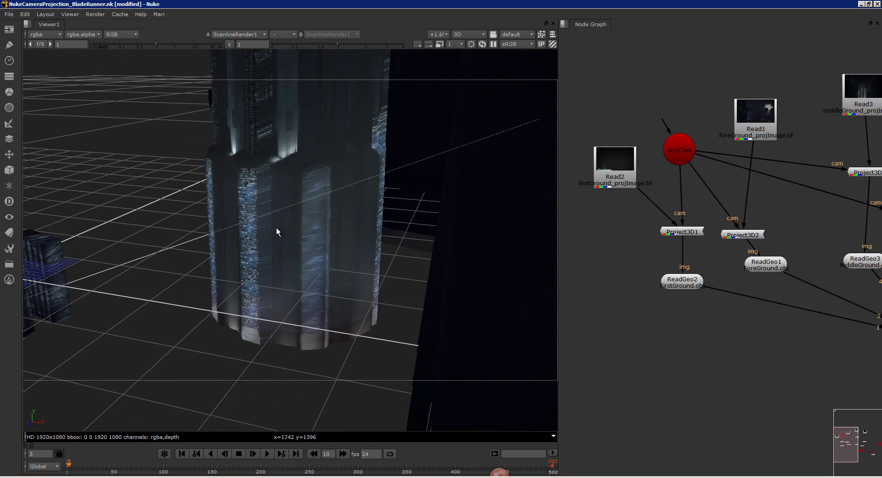
drag(328, 238, 226, 227)
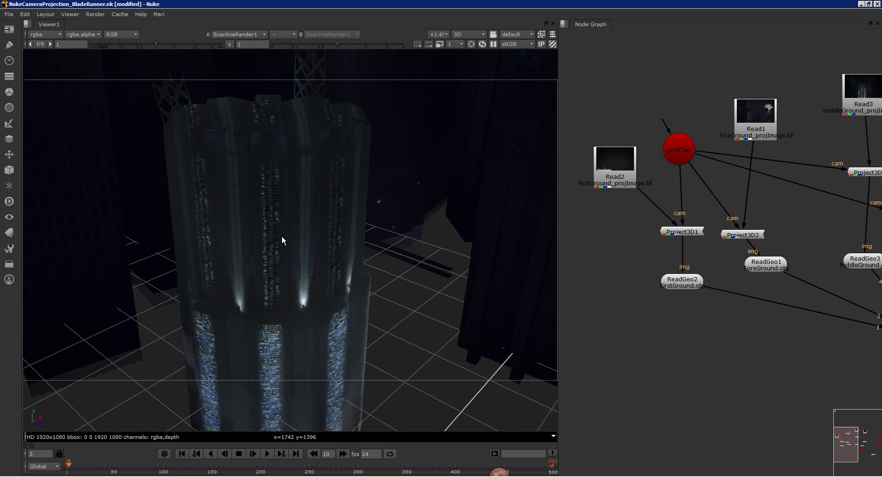
mouse_move(282, 237)
mouse_down()
mouse_move(246, 244)
mouse_move(275, 245)
mouse_up()
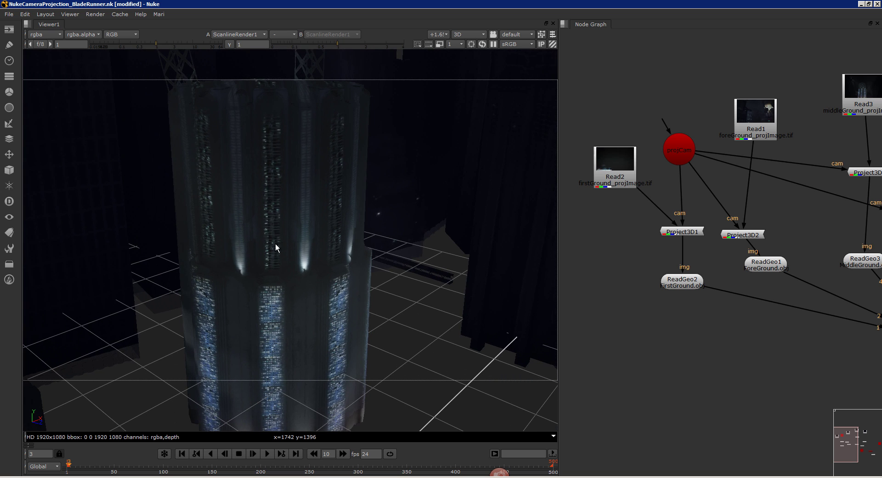
drag(261, 281, 279, 257)
Clear the background buildings' selection and examine the projected city from the side, the front and above the projection camera
click(339, 233)
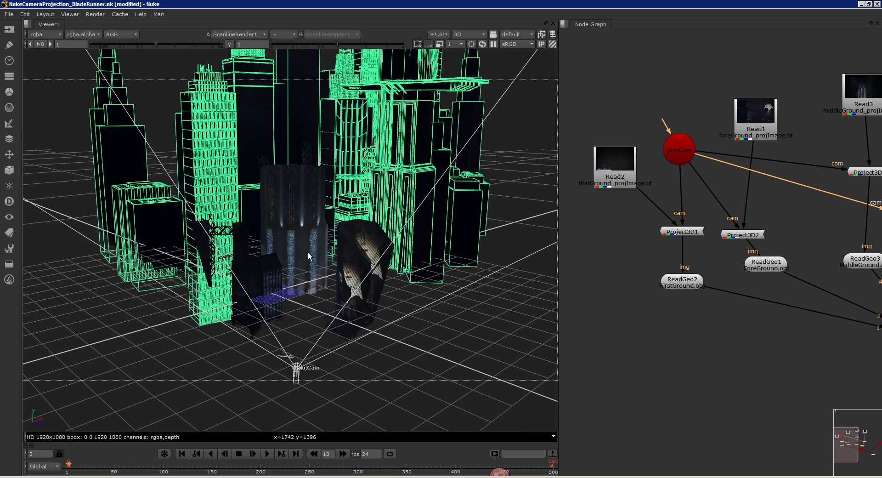
click(372, 326)
drag(361, 266, 323, 276)
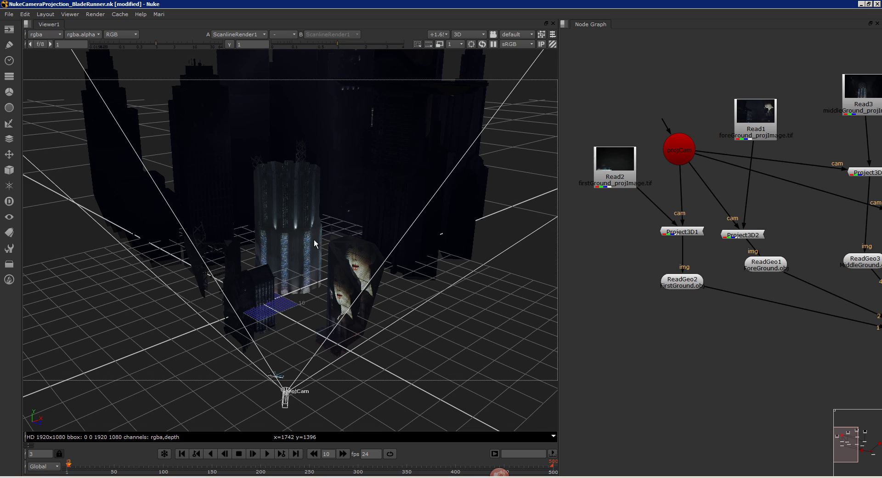
drag(315, 244, 296, 249)
drag(371, 248, 264, 232)
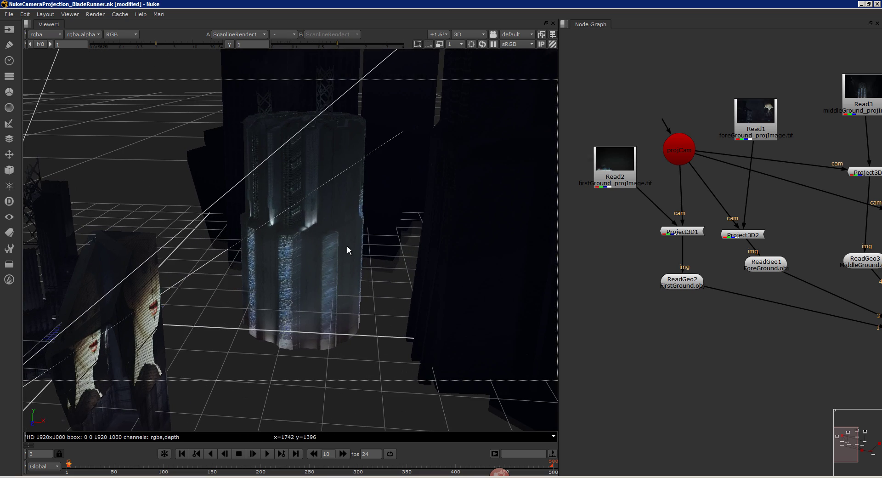
drag(347, 250, 328, 266)
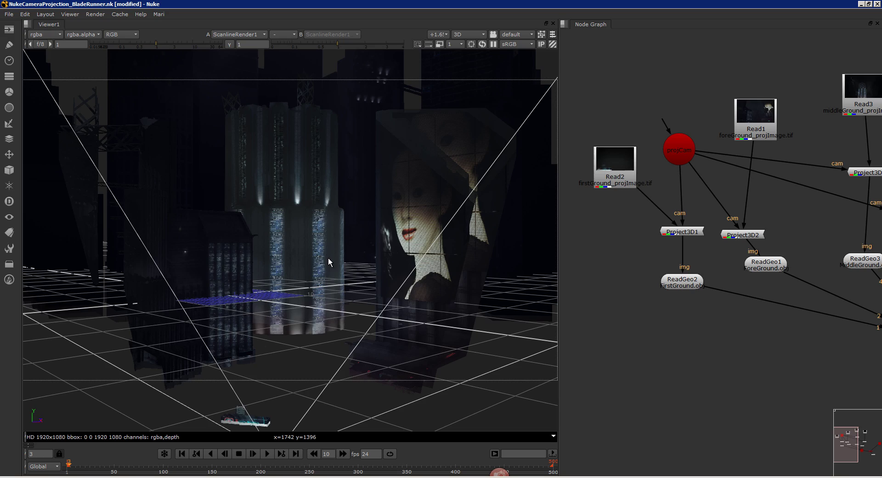
drag(328, 257, 264, 285)
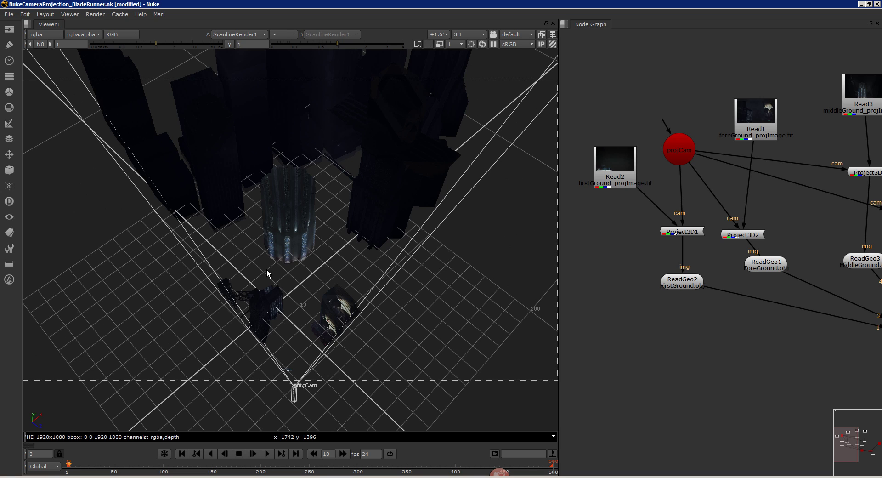
drag(307, 241, 279, 207)
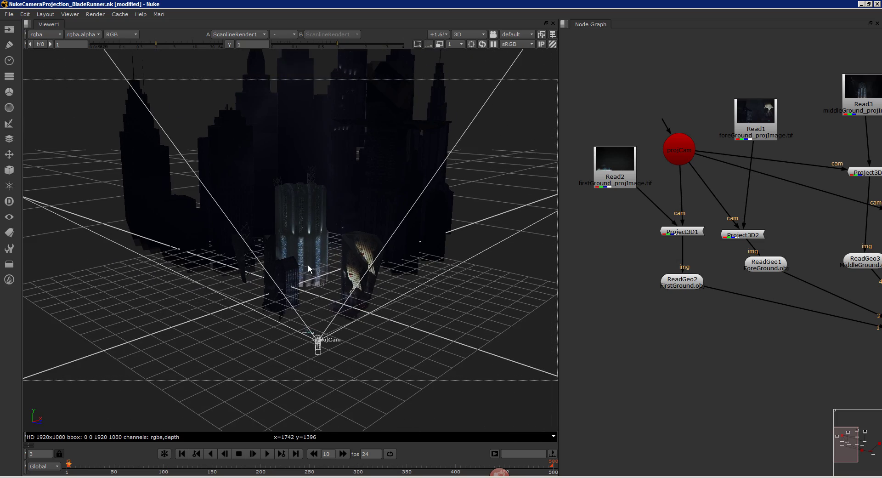
drag(311, 258, 296, 222)
drag(298, 260, 305, 261)
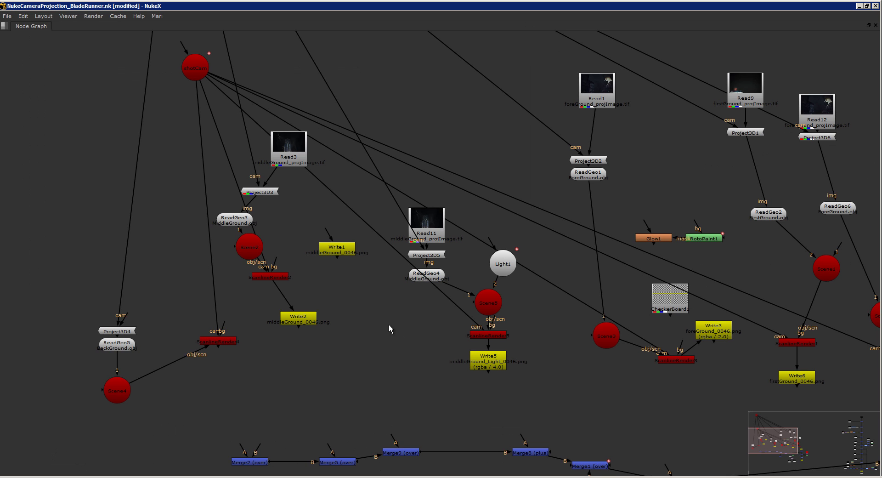
Switch to the NukeX window and examine the node graph from the projection branches through the merge chain to the final output
drag(389, 323, 346, 317)
drag(445, 330, 351, 320)
scroll(430, 323, down, 3)
drag(510, 358, 391, 291)
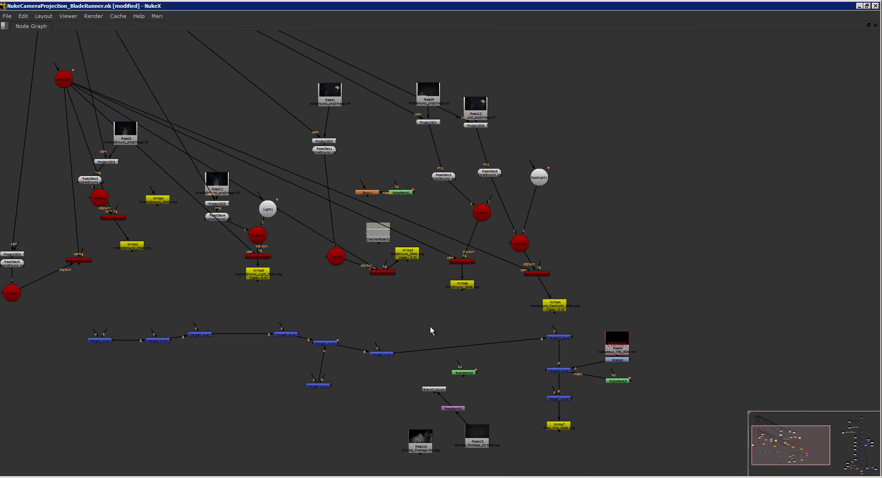
drag(446, 342, 405, 306)
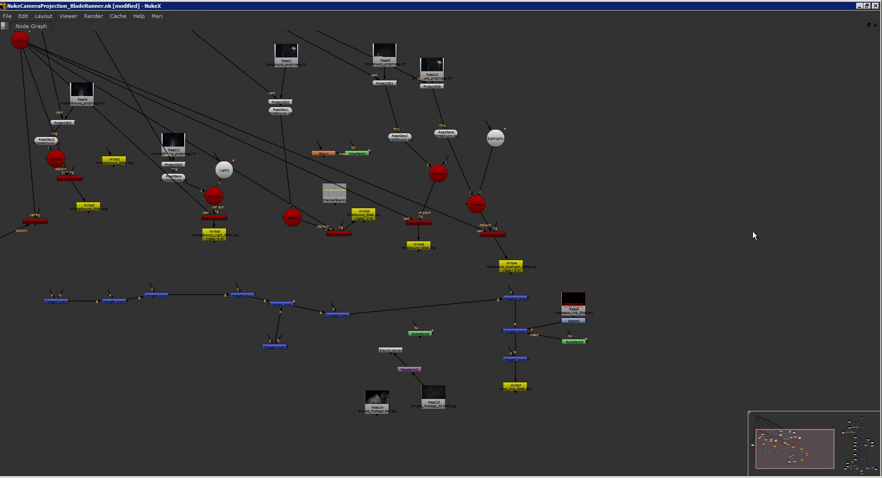
drag(753, 236, 485, 299)
drag(487, 269, 493, 221)
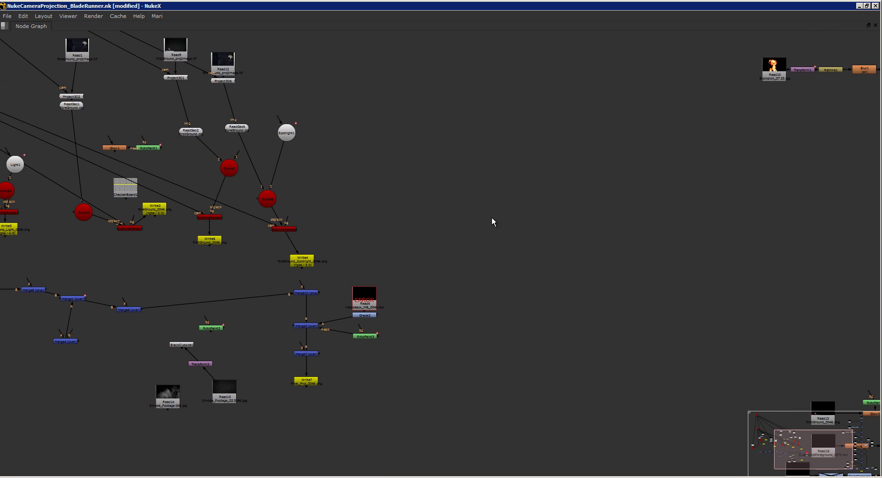
drag(517, 299, 474, 320)
drag(547, 348, 492, 354)
drag(313, 292, 437, 287)
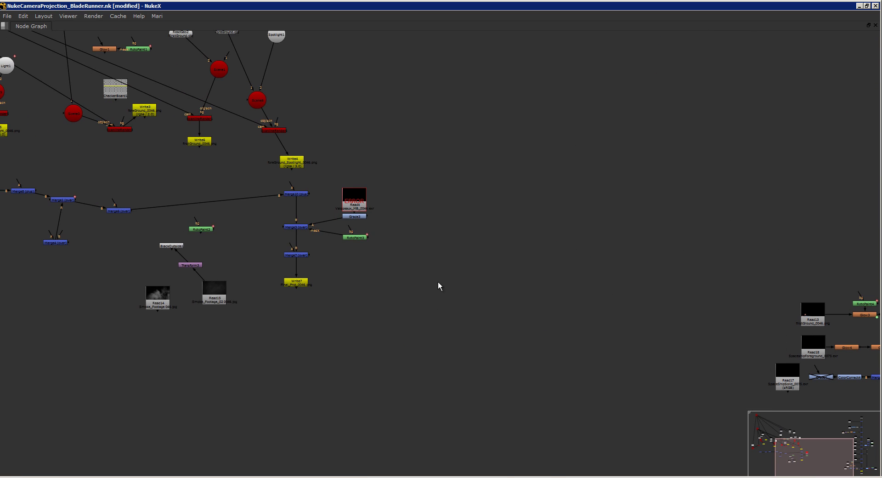
Restore the layout with the viewer beside the node graph, and set the viewer to 3D
key(space)
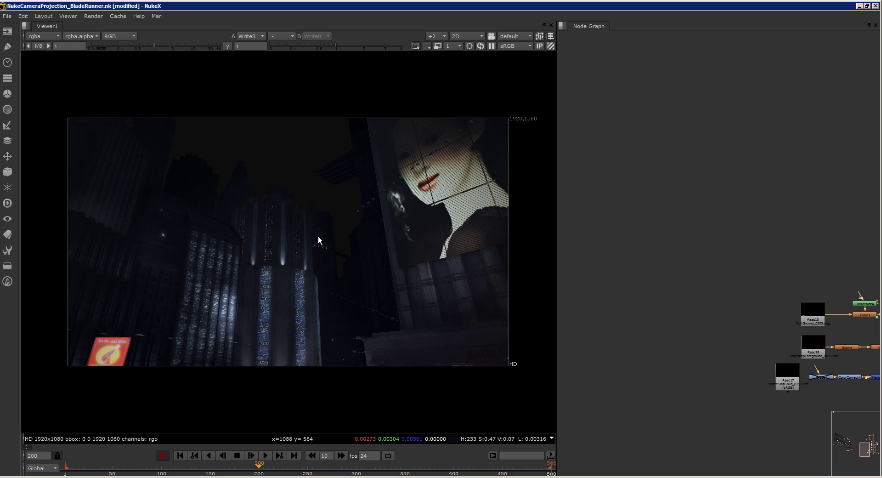
click(464, 37)
click(469, 56)
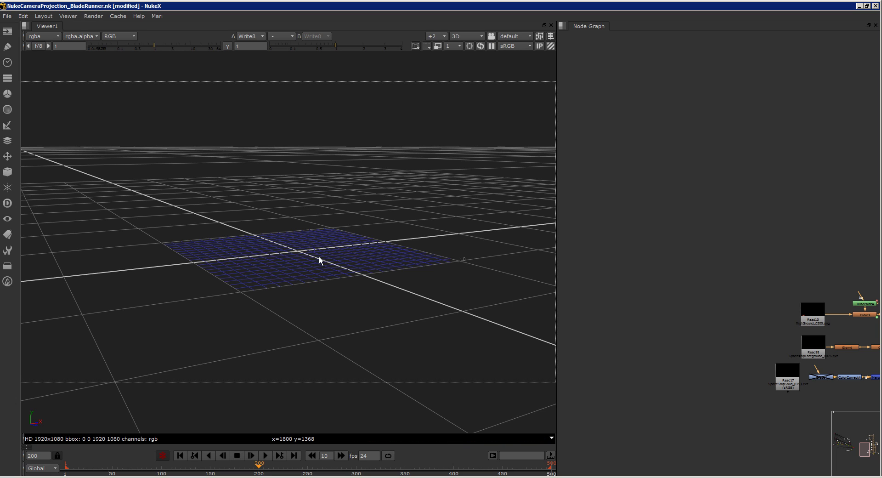
Locate the middleGround and foreGround projection branches in the enlarged node graph, and restore the layout with the viewer
drag(794, 324, 702, 266)
key(space)
drag(128, 206, 614, 341)
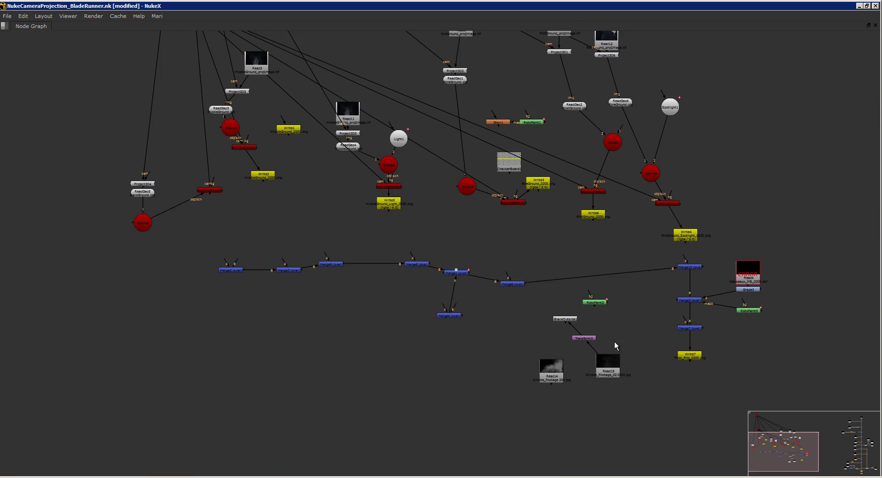
drag(225, 161, 315, 330)
scroll(351, 275, up, 3)
drag(358, 181, 389, 178)
drag(286, 104, 33, 133)
drag(335, 215, 311, 201)
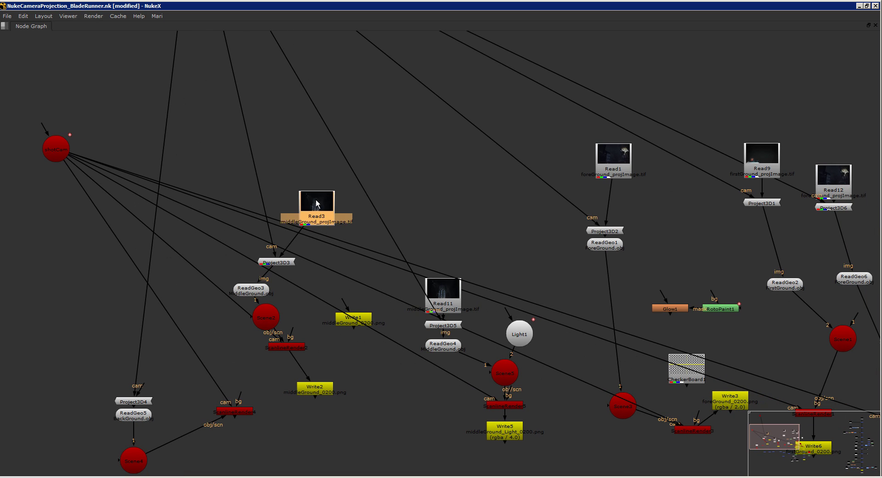
drag(285, 265, 265, 254)
key(space)
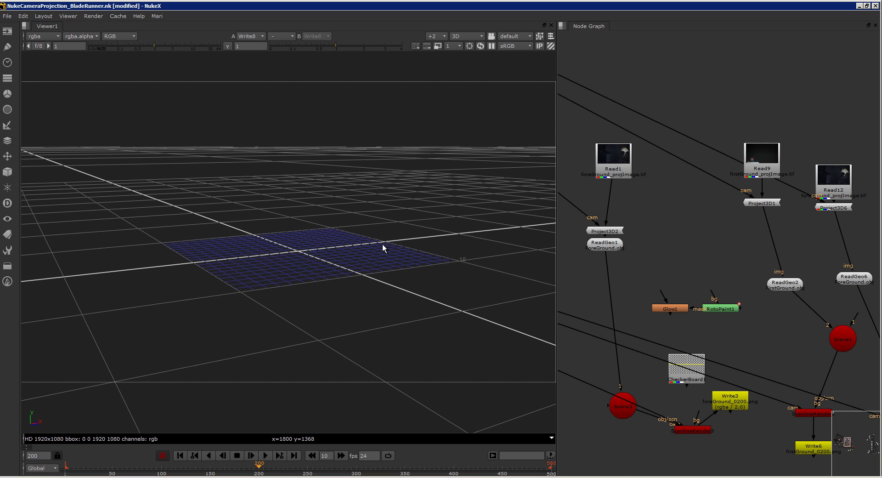
Display the Write5 middleGround light render and inspect its geometry and light in 3D
key(space)
drag(511, 230, 397, 249)
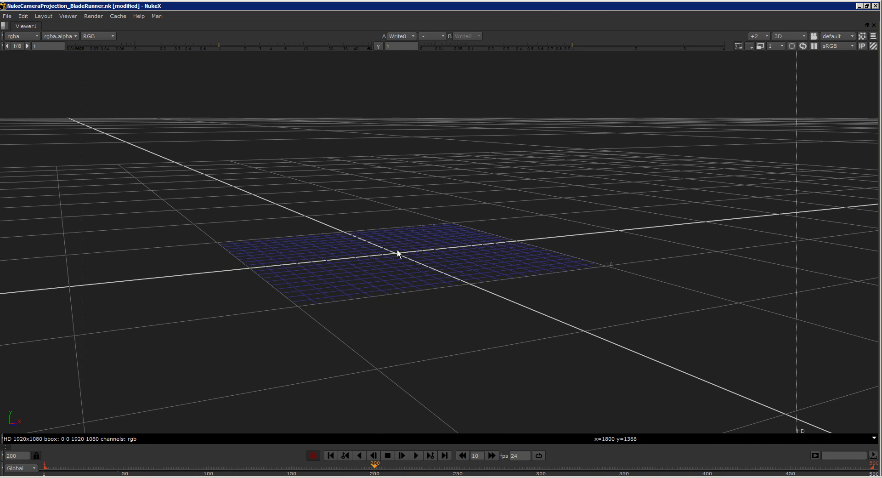
key(space)
scroll(664, 239, up, 3)
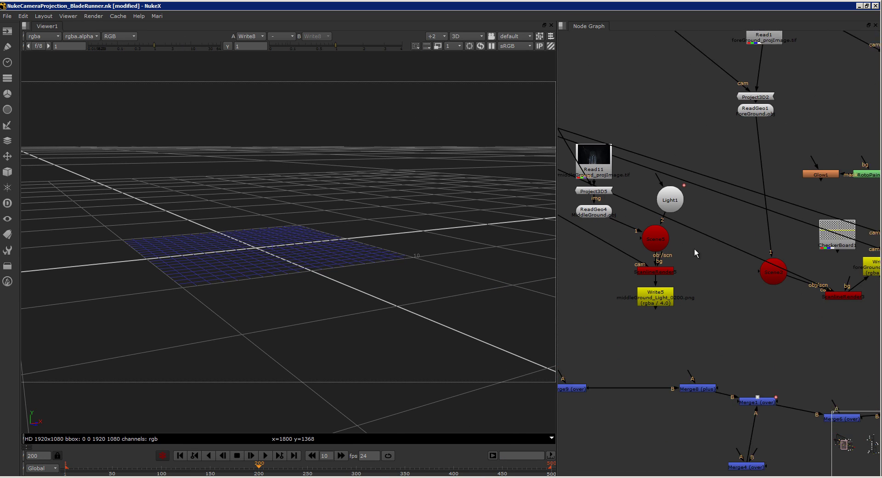
drag(694, 249, 720, 218)
drag(659, 237, 674, 307)
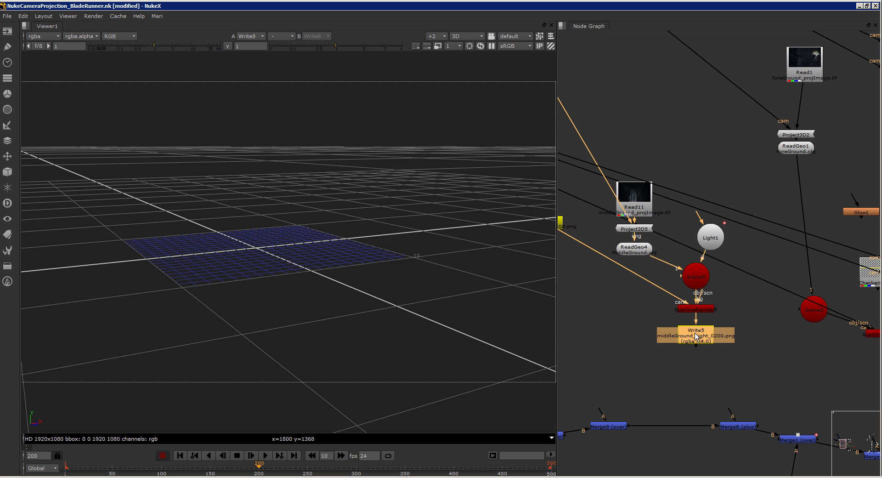
key(1)
key(Tab)
drag(366, 214, 294, 264)
Display the Write2 middleGround render and examine its projected building and projection camera in 3D
drag(661, 231, 680, 224)
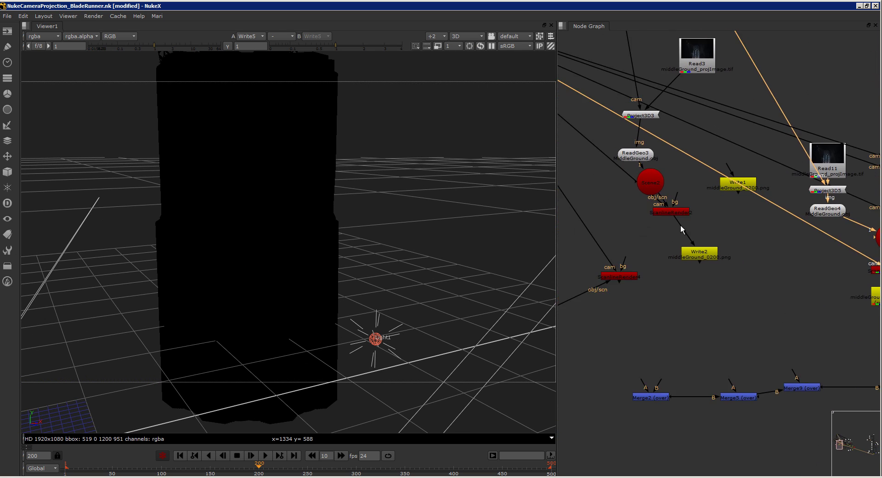
click(707, 256)
key(1)
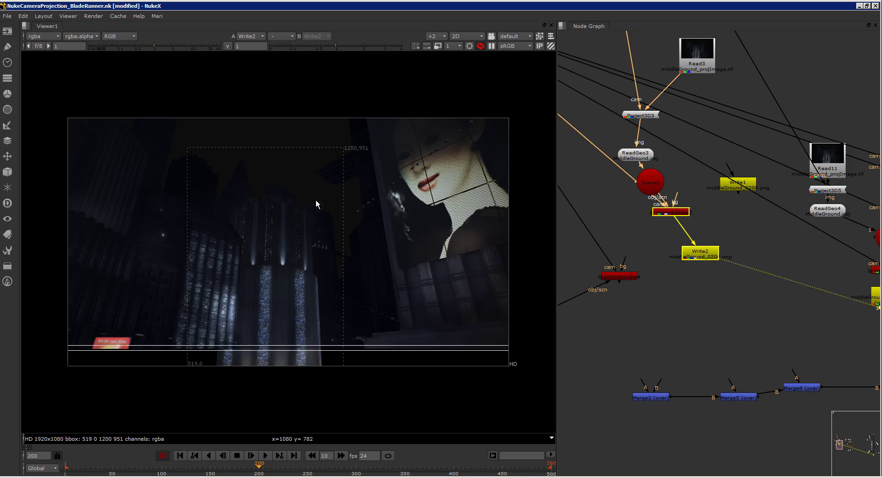
key(Tab)
drag(306, 211, 280, 230)
drag(317, 287, 307, 225)
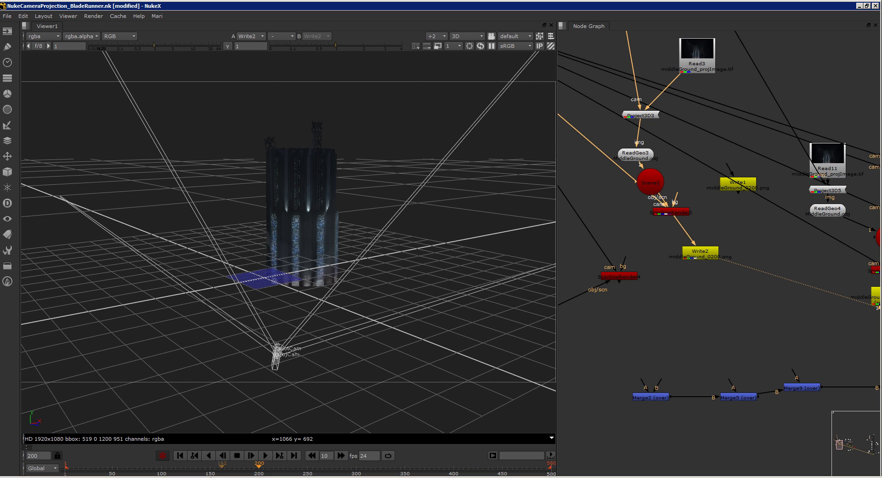
Return the viewer to 2D and play the middleGround render from the first frame
key(Tab)
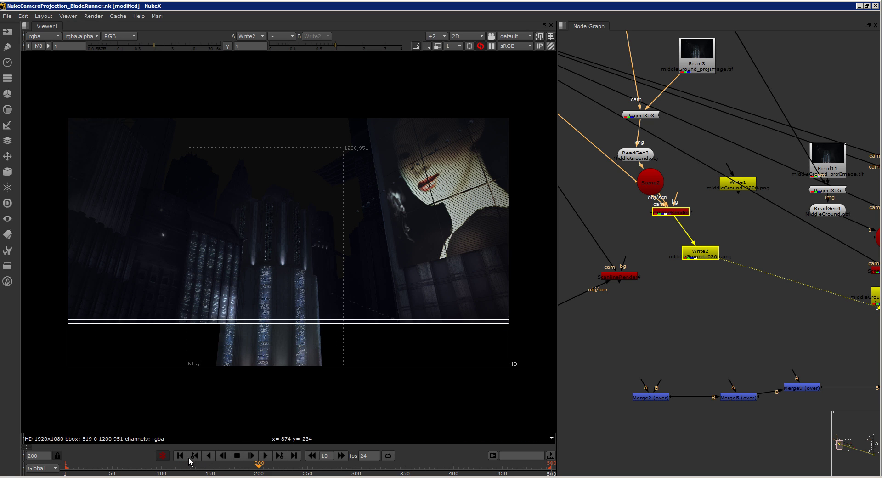
click(180, 455)
click(265, 455)
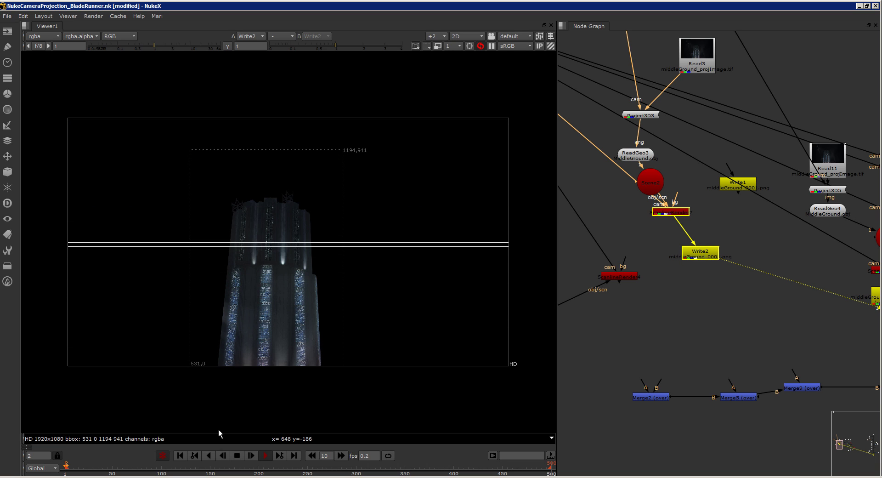
Examine the node graph from the middleGround projection branches to the Write7 output, alternating between the enlarged graph and the viewer layout
key(space)
drag(648, 122, 409, 180)
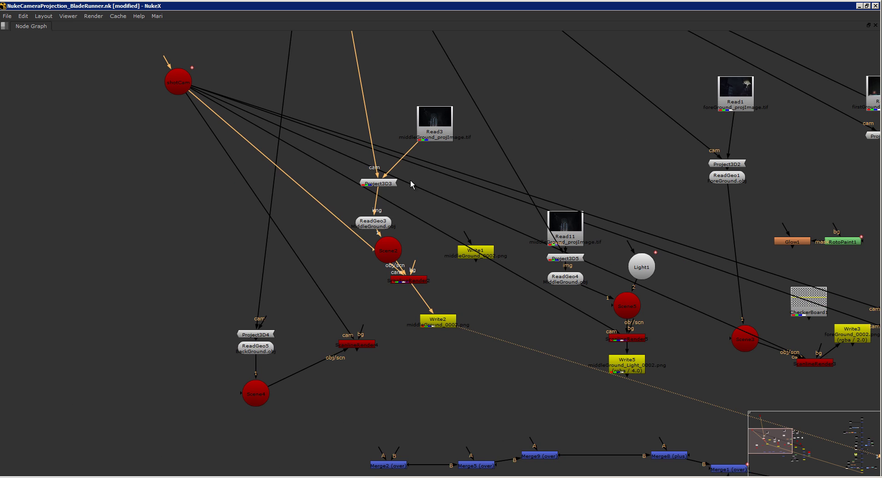
drag(500, 325, 207, 259)
drag(397, 303, 377, 298)
drag(524, 317, 427, 278)
drag(473, 322, 443, 281)
key(space)
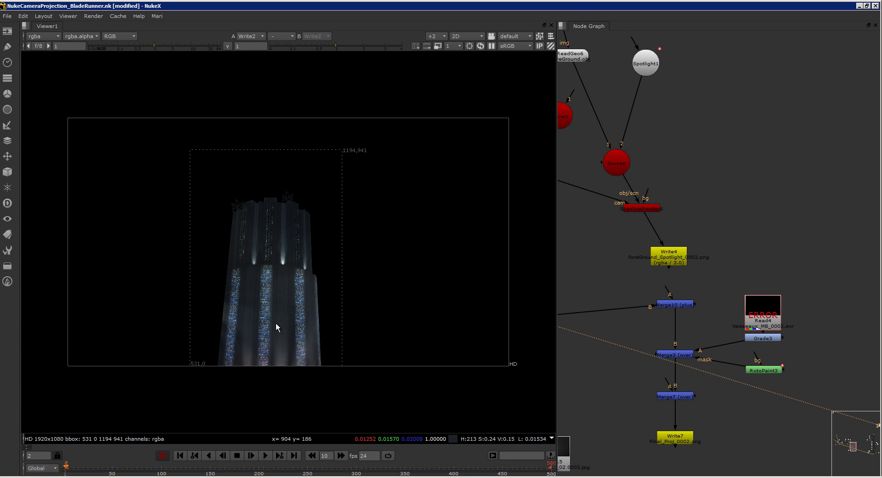
drag(264, 327, 234, 318)
drag(723, 225, 670, 232)
key(space)
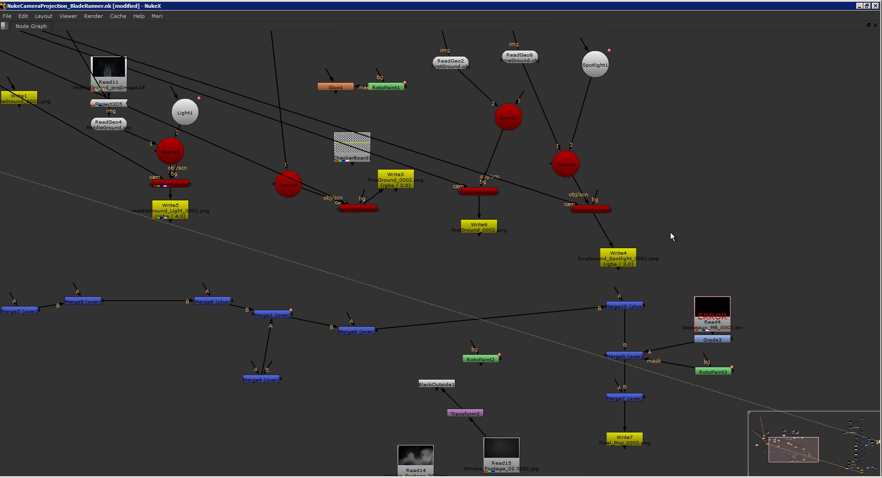
Check the output settings of the Write5 middleGround light node and close its properties
drag(301, 282, 321, 279)
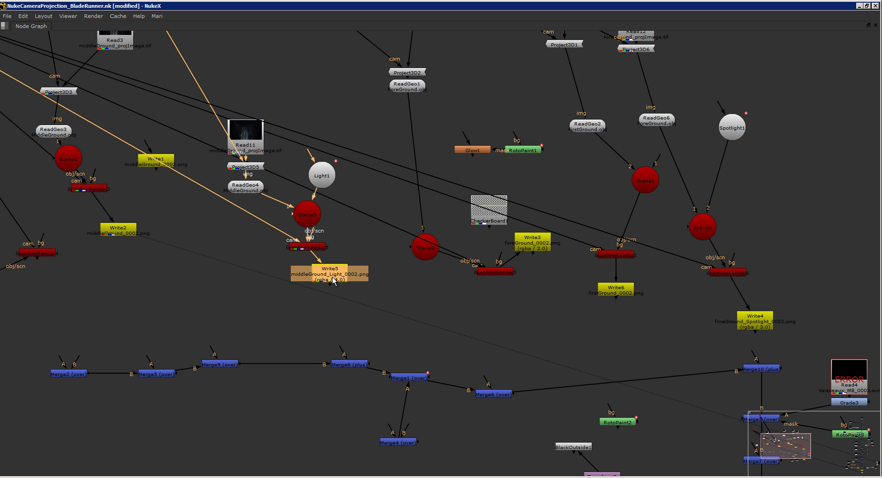
double_click(333, 281)
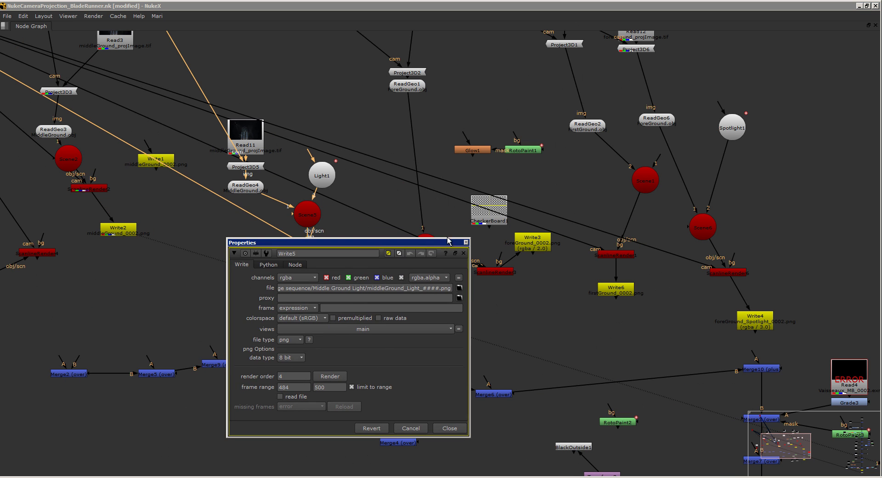
click(466, 242)
Move the Read11 middleGround image node up and to the right, away from Project3D5
drag(464, 248, 522, 289)
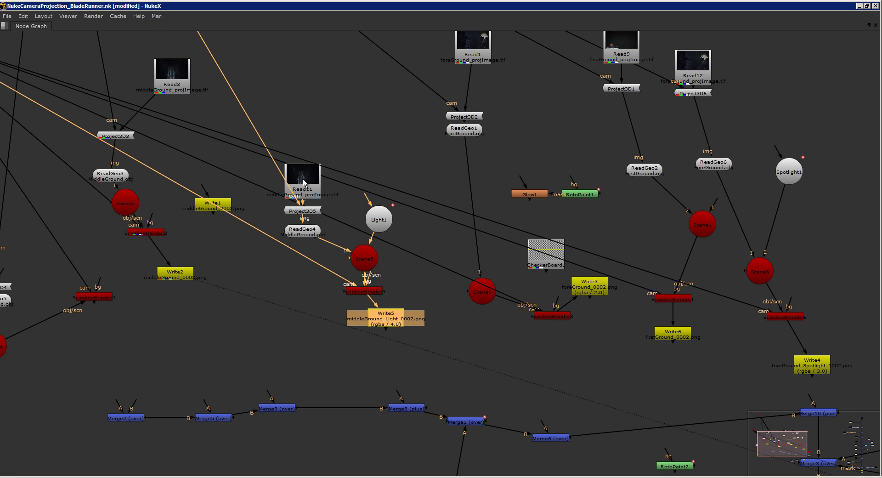
drag(300, 186, 347, 140)
drag(279, 244, 333, 244)
drag(202, 190, 232, 190)
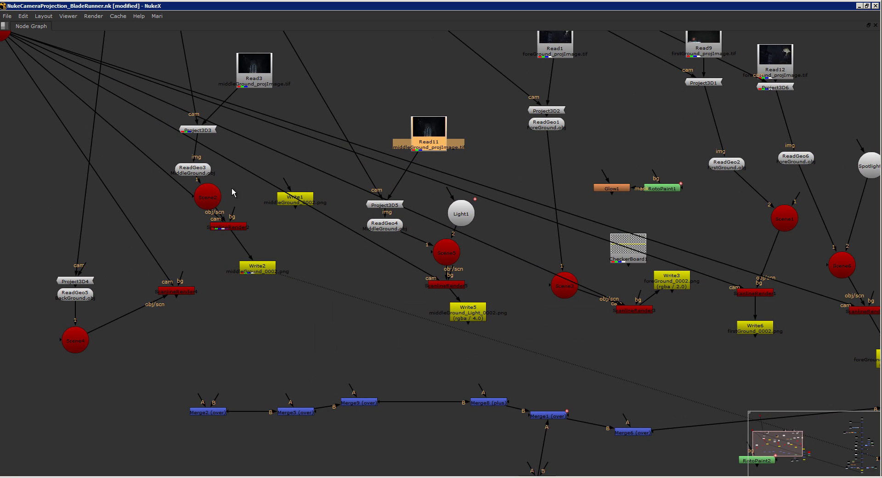
Compare the render order and frame range of Write2 and Write5, and close both properties windows
double_click(257, 268)
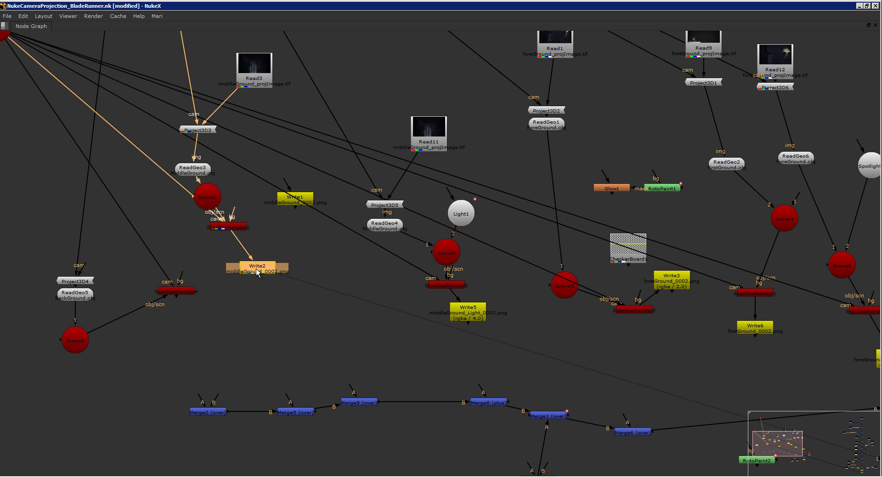
drag(563, 250, 233, 322)
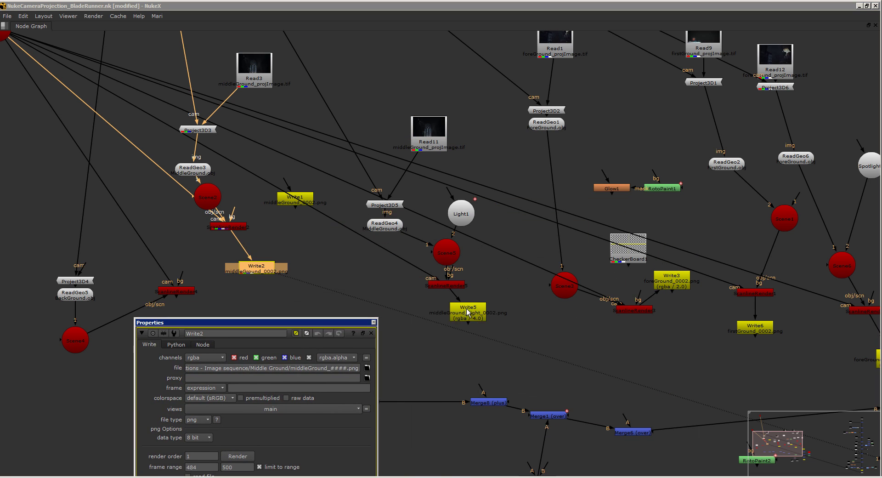
double_click(467, 308)
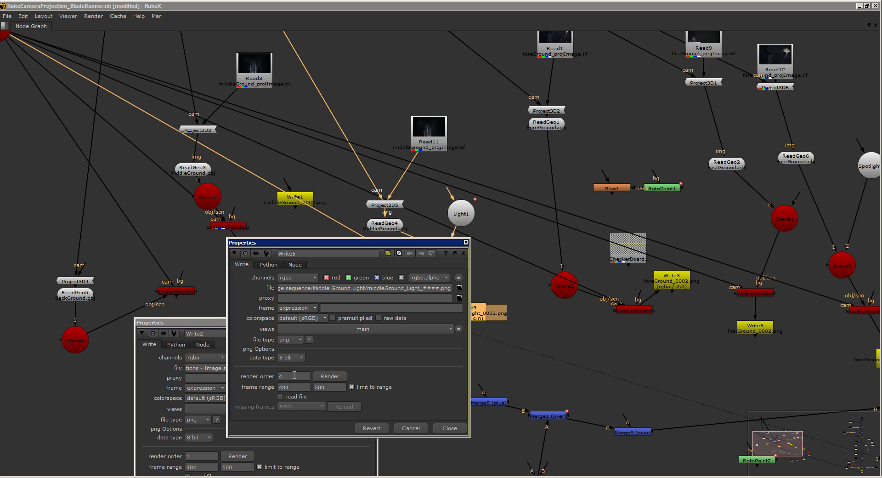
click(449, 428)
drag(376, 323, 406, 270)
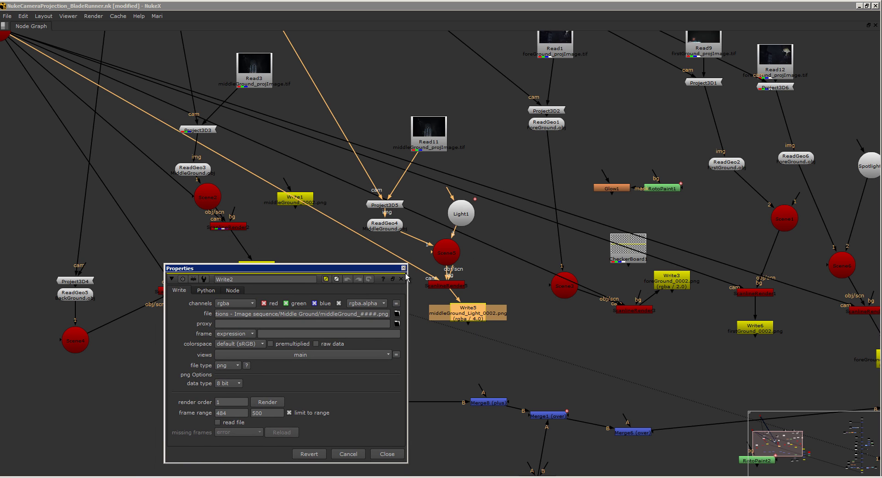
click(403, 268)
Look up the Render All command without running it, and recheck the Write2 output settings
click(92, 16)
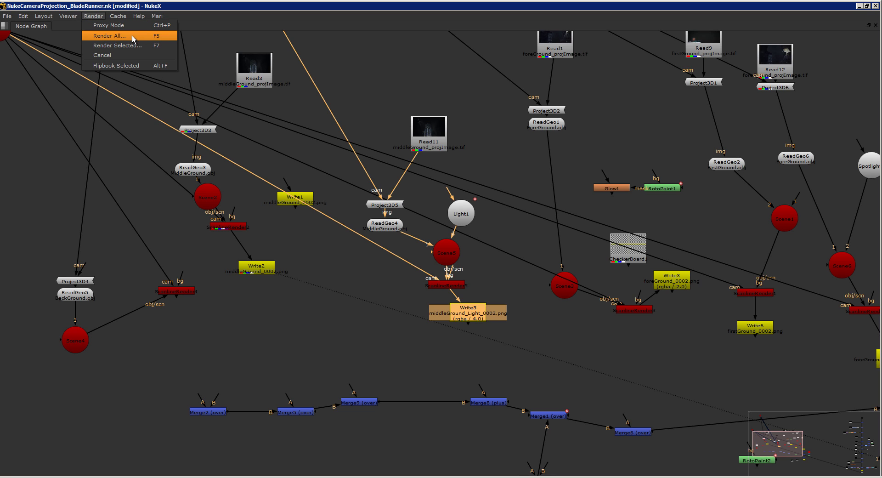
click(309, 244)
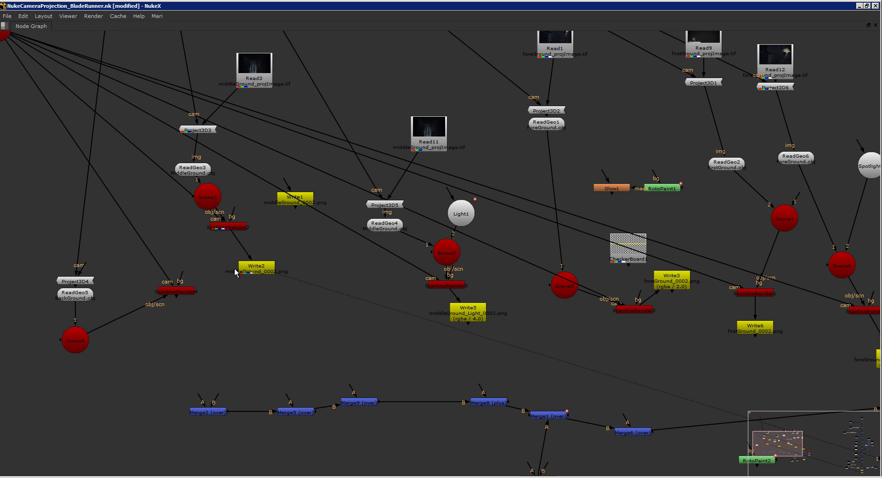
drag(353, 271, 267, 272)
double_click(176, 269)
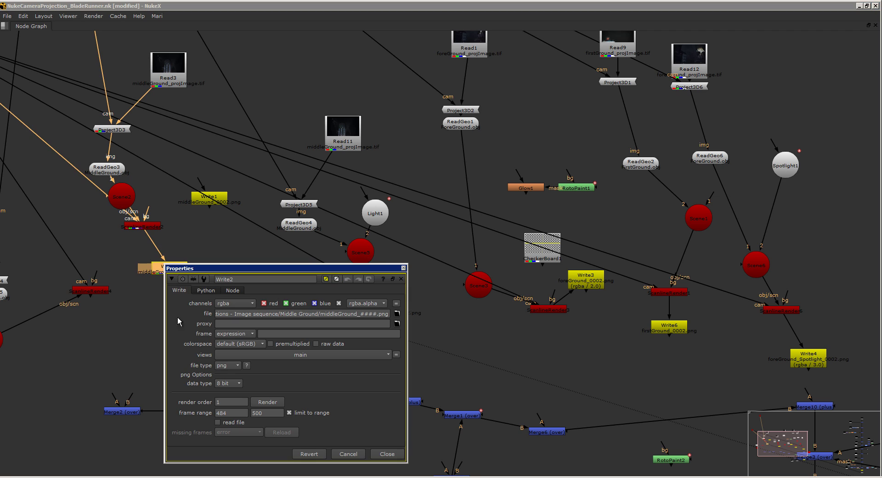
click(388, 454)
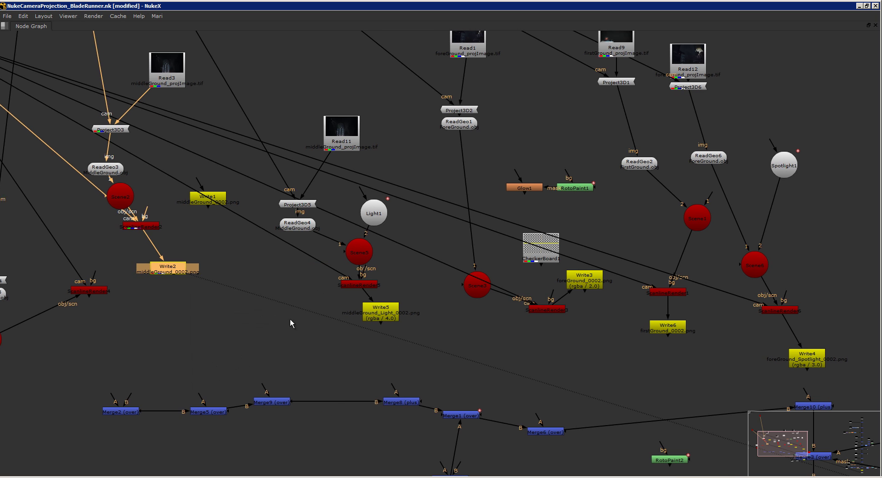
Locate the Write nodes across the projection branches and review the render order of Write5
drag(291, 318, 266, 316)
click(338, 307)
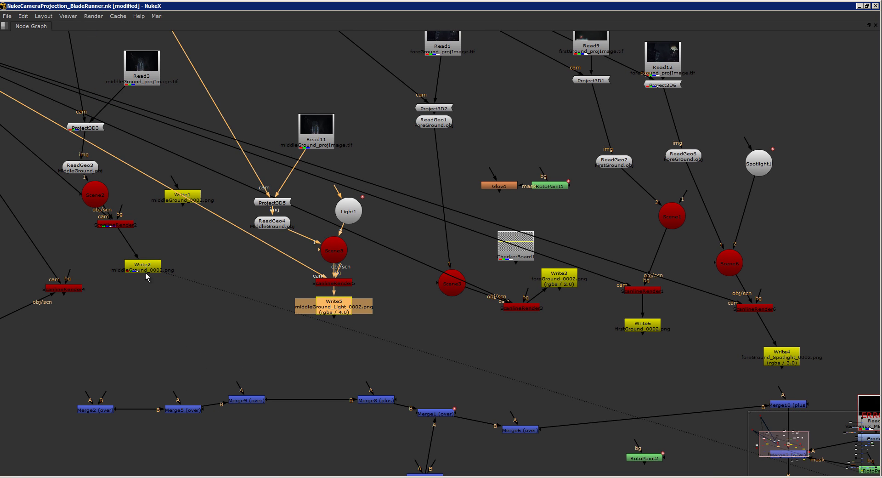
drag(205, 258, 169, 232)
drag(528, 259, 467, 257)
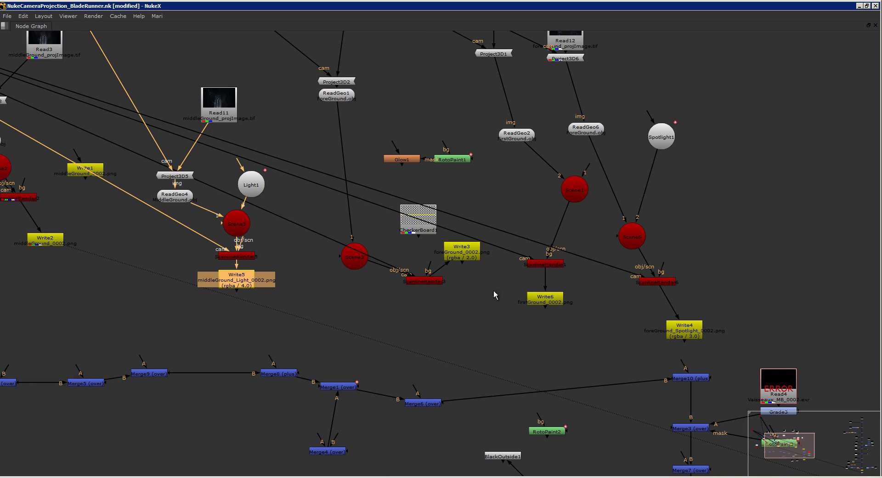
drag(199, 279, 208, 278)
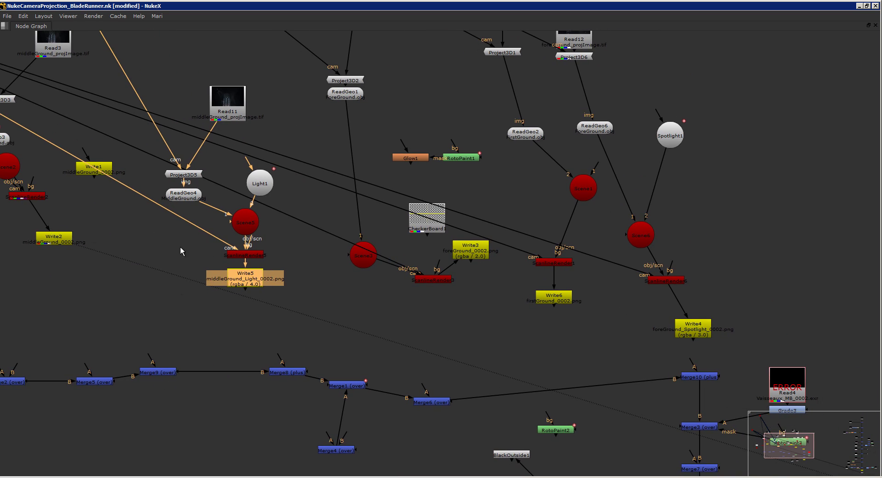
double_click(260, 284)
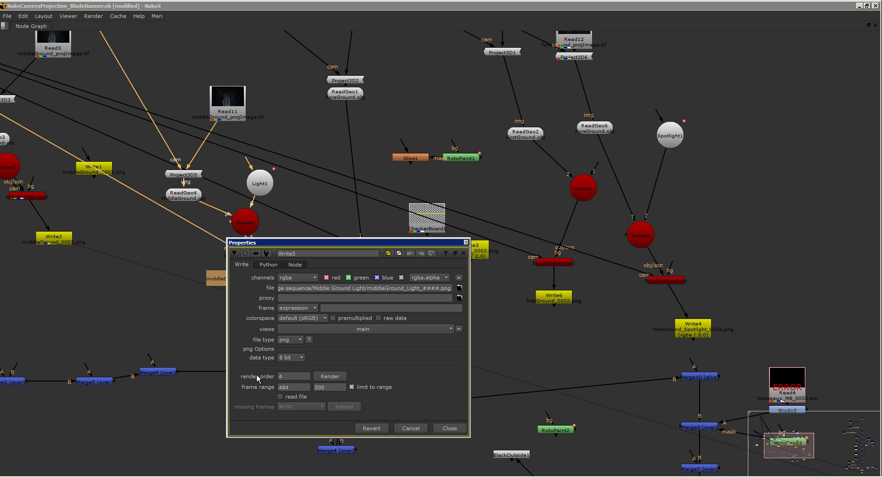
click(450, 428)
Review the render order and frame range of the Write6 firstGround and Write4 foreGround spotlight nodes
double_click(544, 299)
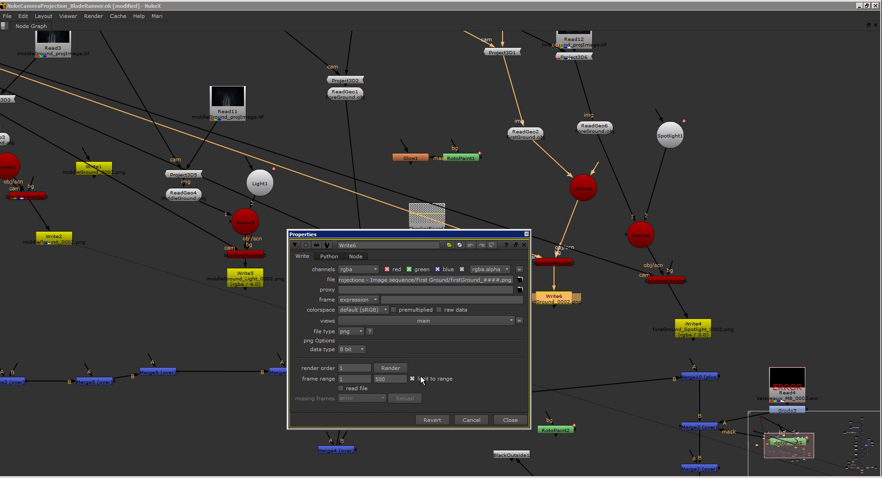
click(511, 419)
double_click(698, 329)
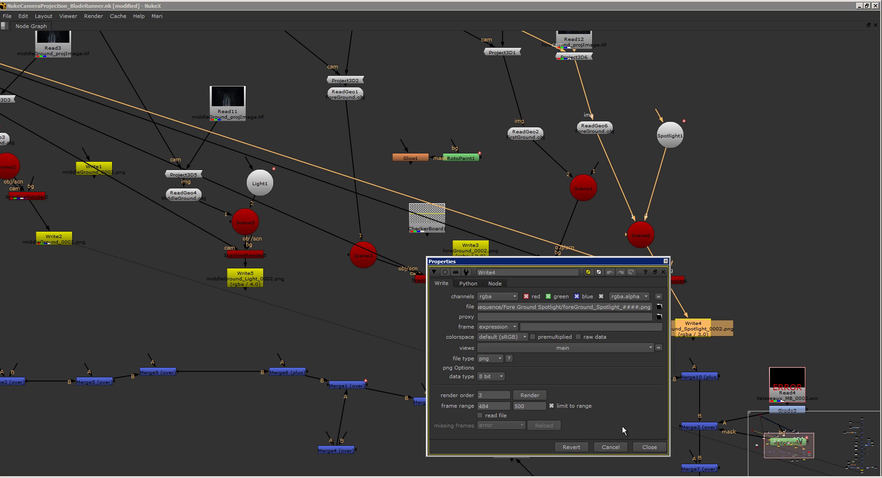
click(647, 447)
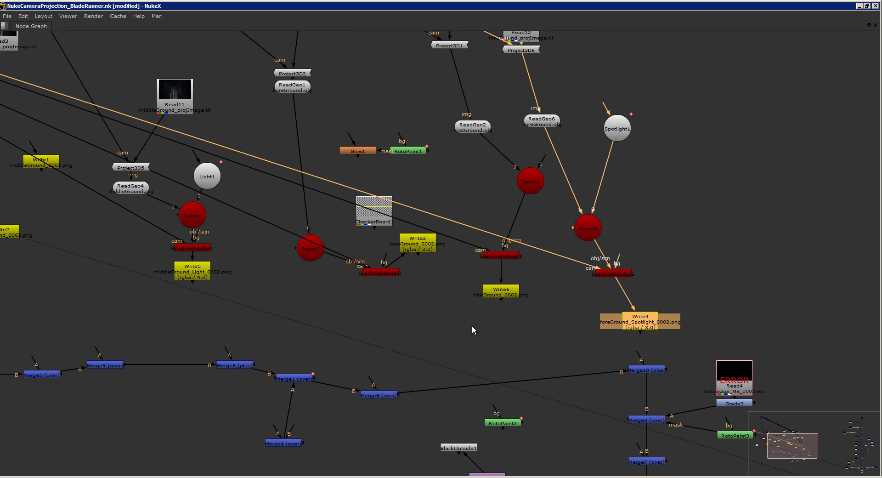
Connect the viewer to the Write8 final output and locate the beginning of its merge chain
drag(474, 330, 252, 281)
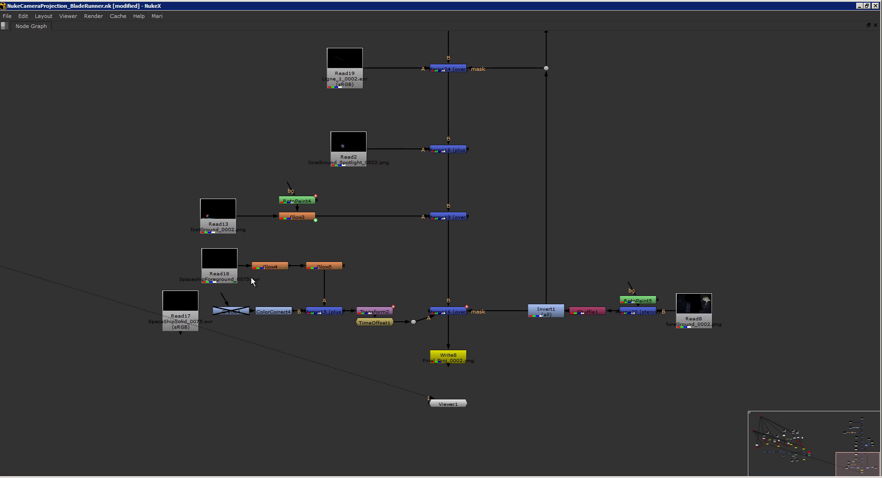
click(445, 360)
key(1)
drag(381, 252, 343, 260)
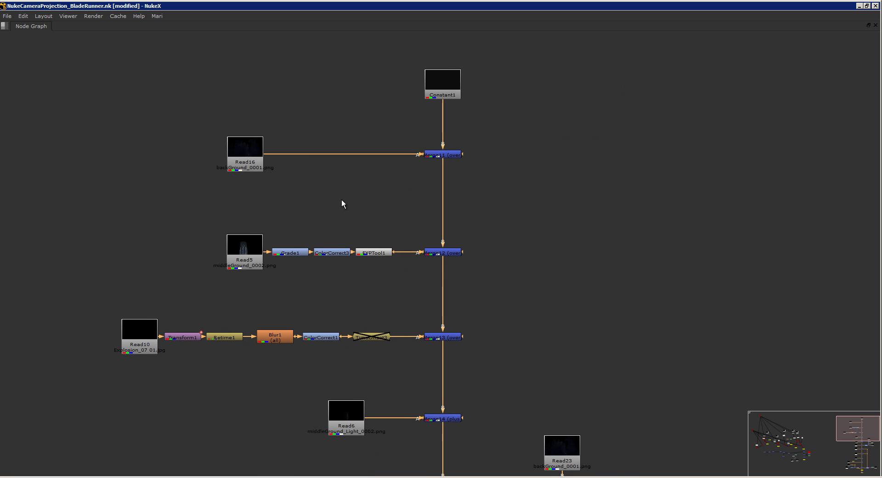
Select the Read5 middleGround sequence in the final merge chain and examine the read branches beside the viewer's composite
drag(341, 199, 331, 218)
drag(233, 280, 290, 265)
click(294, 266)
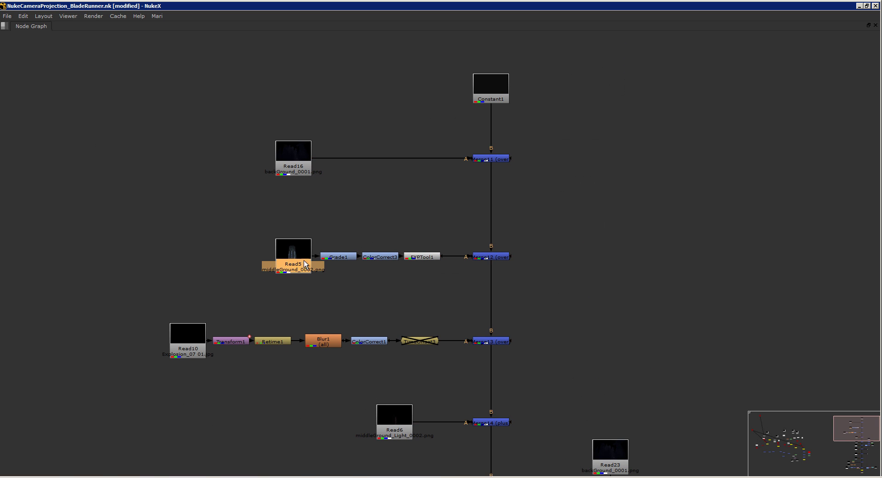
key(space)
drag(224, 255, 215, 254)
drag(741, 231, 687, 224)
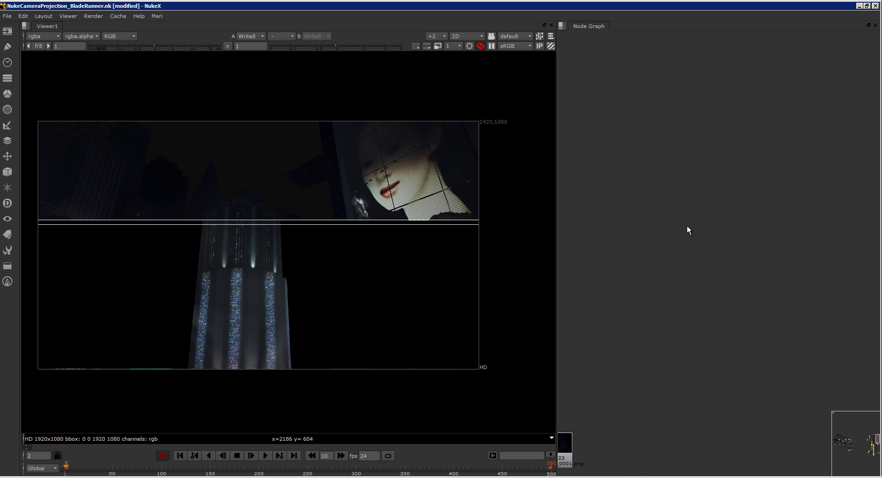
drag(698, 292, 768, 178)
drag(615, 348, 731, 219)
drag(563, 114, 654, 209)
drag(607, 249, 720, 336)
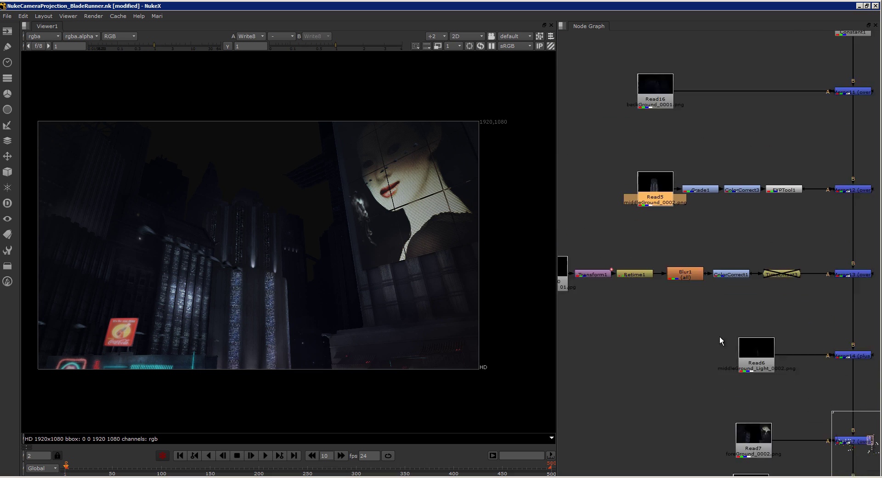
View the Read5 middleGround sequence, play and scrub through its frames, and return to the first frame
drag(669, 150, 671, 330)
drag(637, 409, 676, 280)
key(1)
click(651, 260)
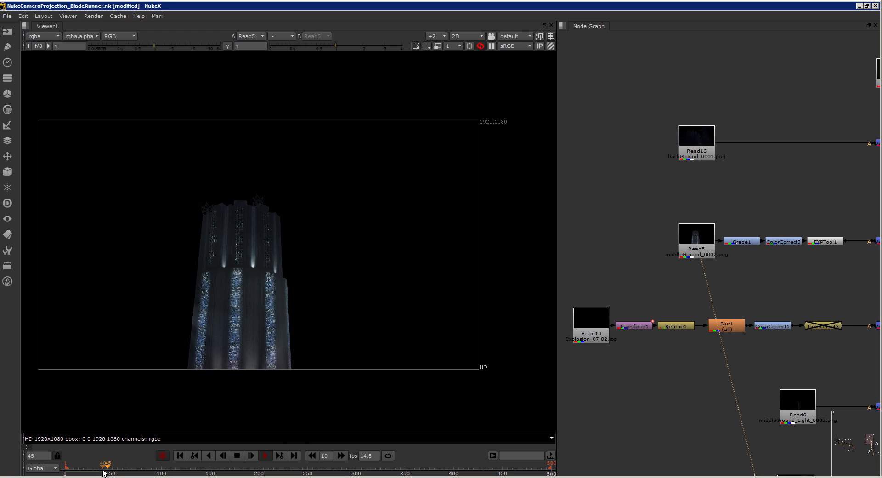
click(238, 457)
drag(329, 463, 126, 471)
click(180, 455)
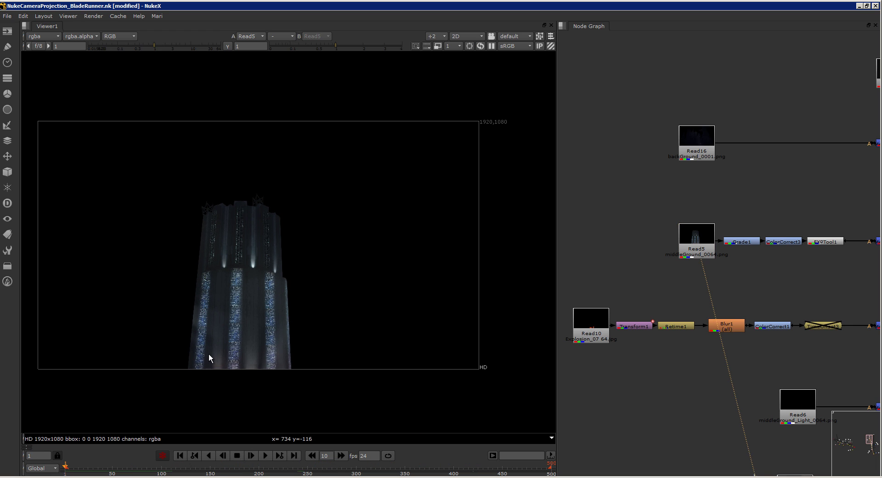
Connect the viewer to the Write8 final output, play the composite briefly, and return to the first frame
drag(207, 358, 266, 281)
drag(694, 275, 647, 263)
drag(645, 229, 645, 122)
drag(702, 276, 643, 133)
mouse_move(744, 420)
mouse_down()
mouse_move(689, 356)
mouse_move(686, 160)
mouse_up()
drag(689, 418, 711, 275)
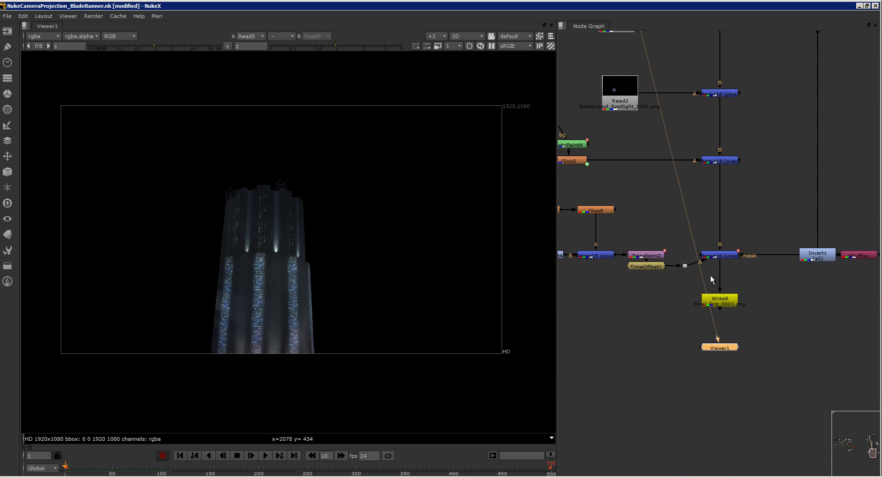
click(722, 303)
key(1)
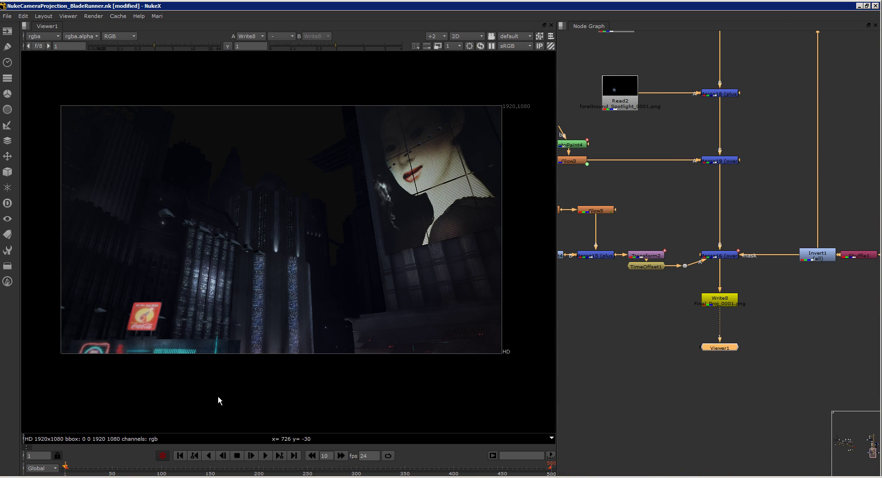
click(265, 456)
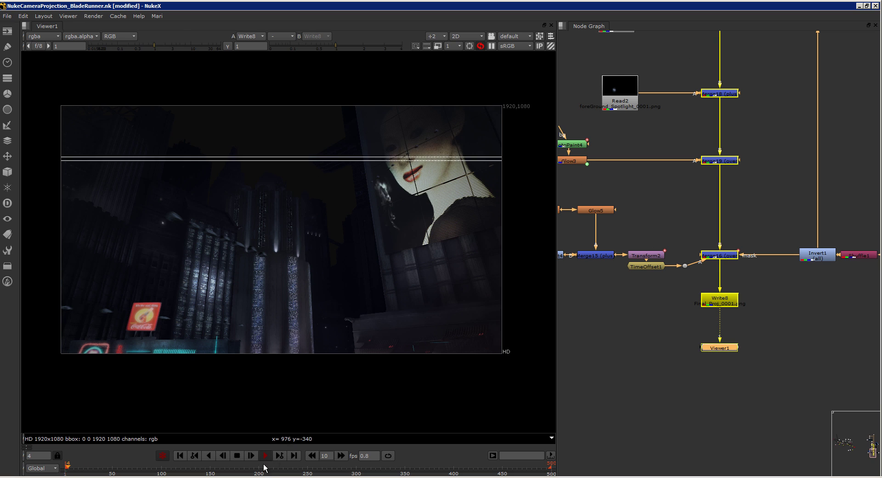
click(237, 456)
click(180, 455)
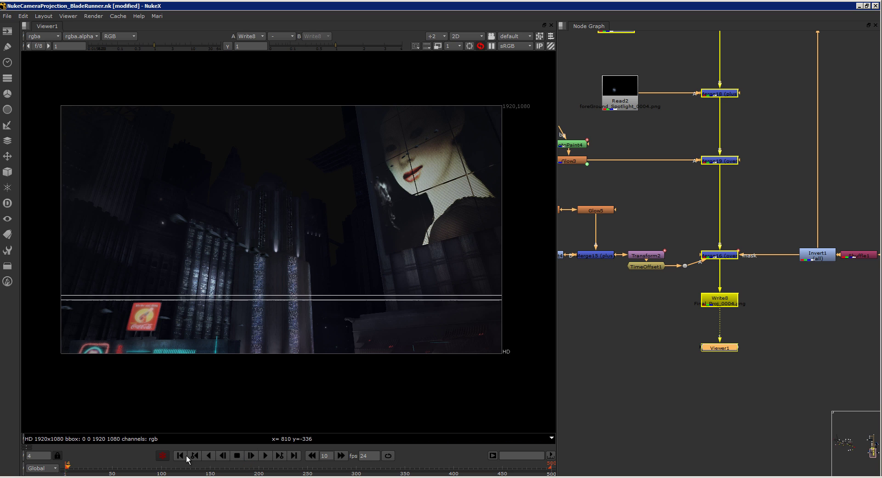
Examine the final merge chain and its read branches from Constant1 down to Write8 in the enlarged node graph
drag(736, 256, 865, 264)
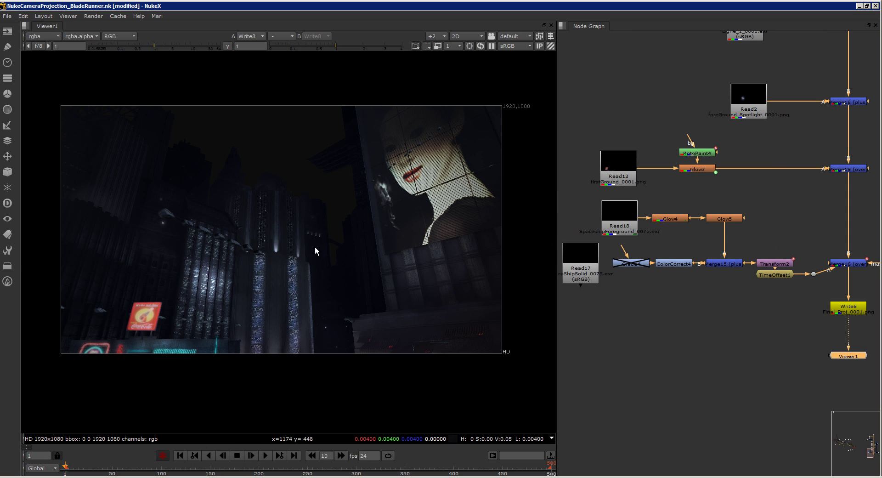
drag(656, 257, 647, 260)
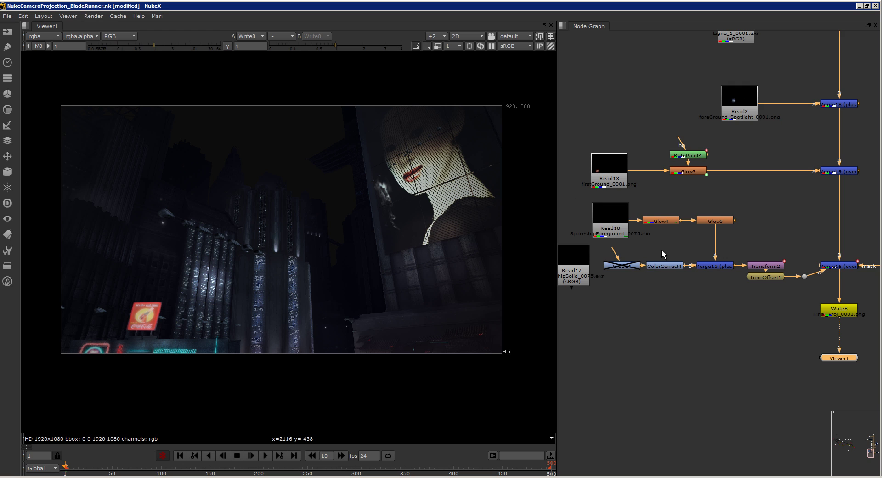
drag(715, 226, 681, 276)
scroll(681, 275, up, 5)
drag(655, 210, 645, 318)
key(space)
drag(676, 193, 330, 248)
drag(226, 312, 217, 366)
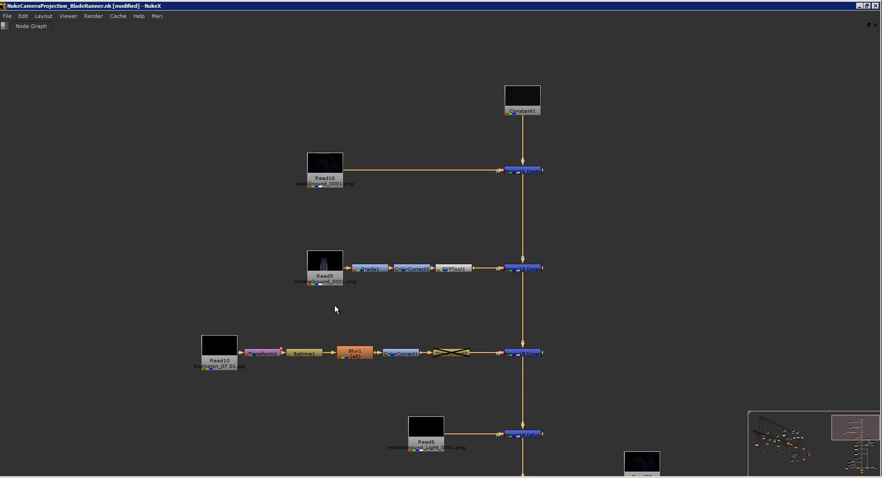
scroll(354, 317, down, 5)
scroll(620, 207, down, 5)
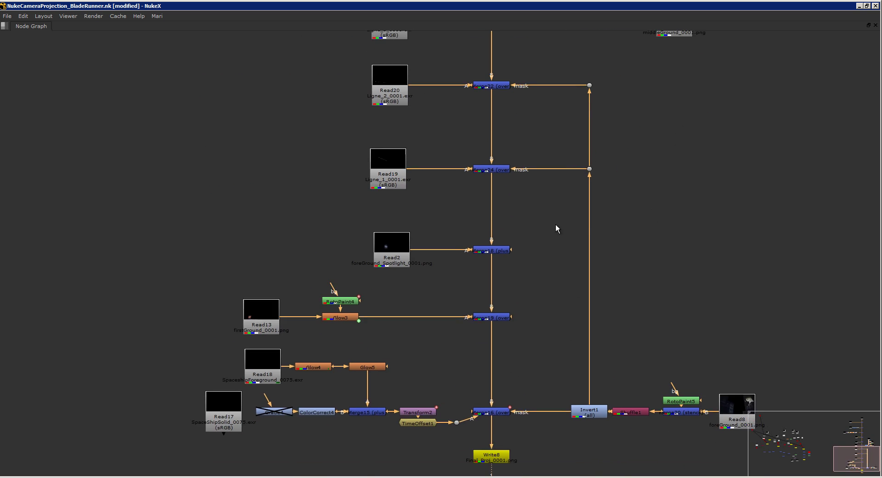
scroll(556, 228, down, 2)
scroll(597, 276, right, 2)
scroll(301, 299, up, 1)
scroll(301, 299, left, 2)
Connect the viewer to the Read18 SpaceshipForeground sequence and switch it to Read2 foreGround_Spotlight
click(244, 327)
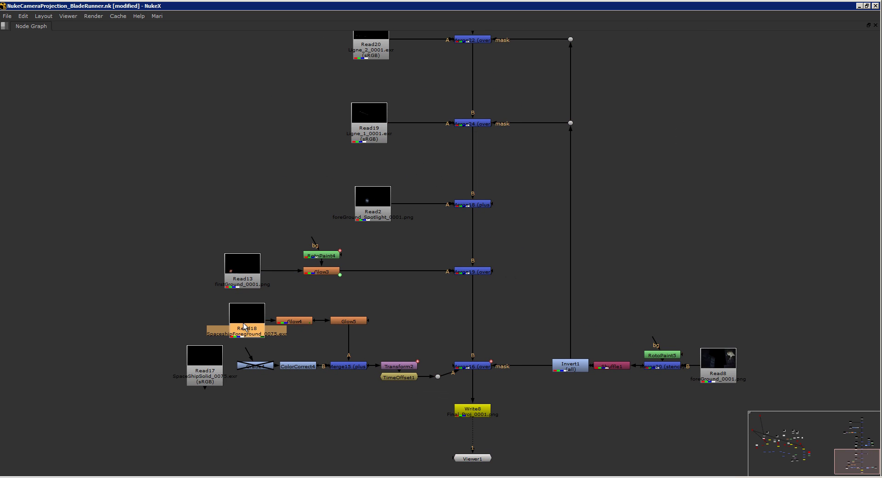
key(1)
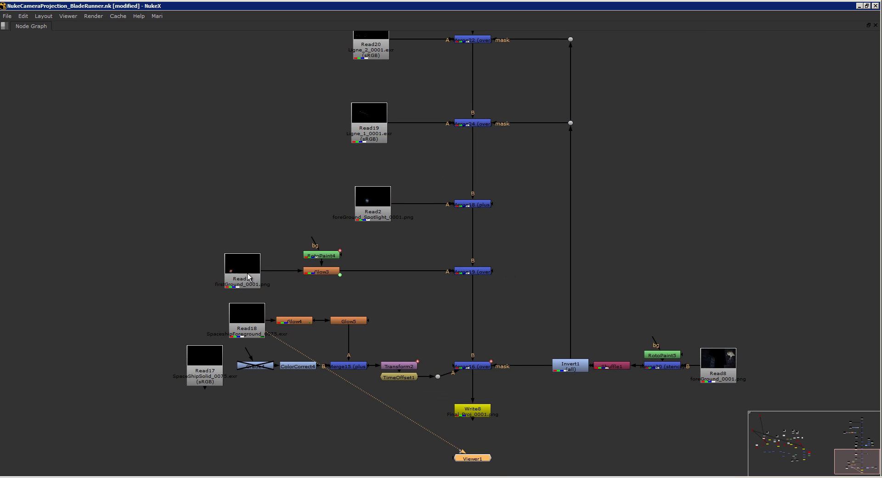
scroll(374, 240, up, 1)
click(376, 238)
key(1)
scroll(377, 245, up, 2)
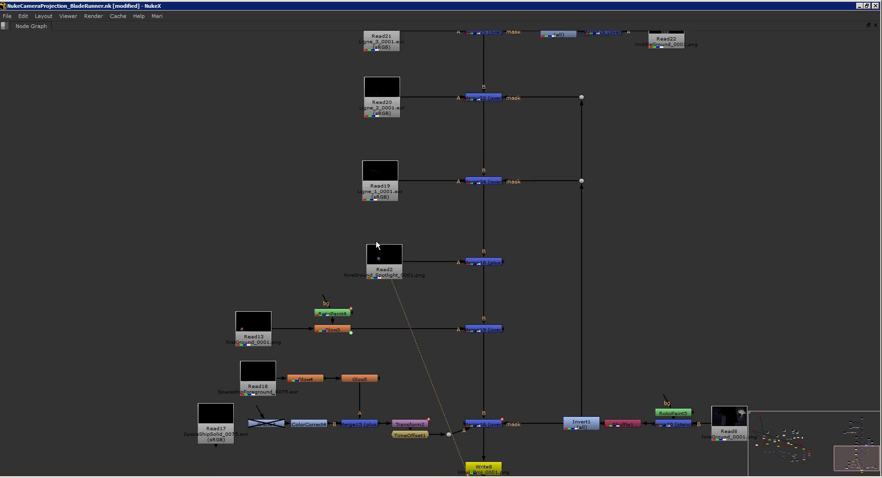
Connect the viewer to the Read20 Ligne_2 sequence and play back its moving light line
drag(388, 116, 373, 189)
click(373, 189)
key(1)
key(space)
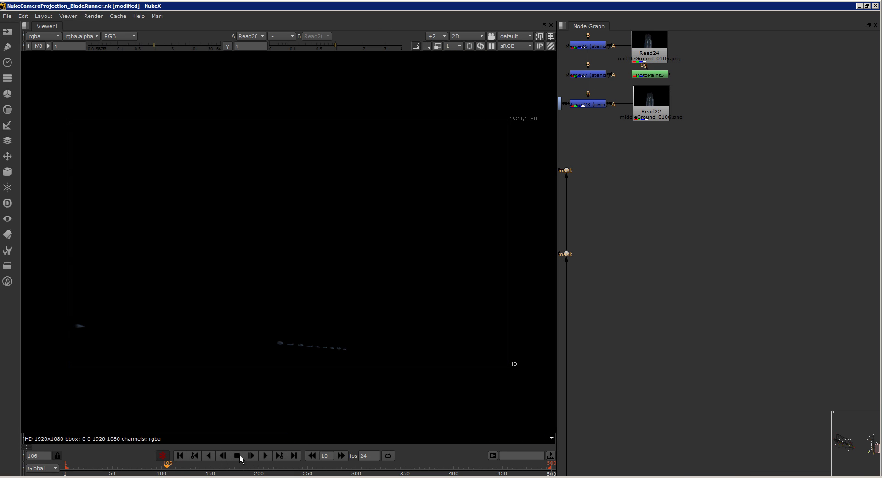
click(267, 455)
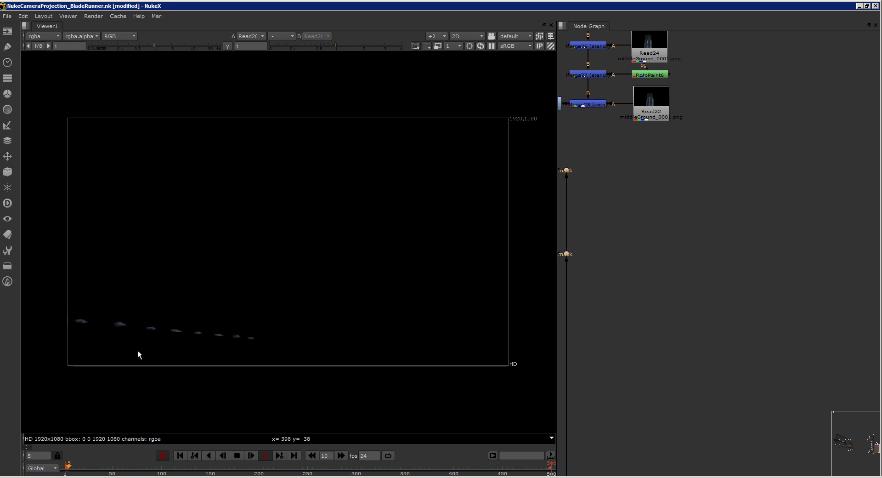
click(238, 456)
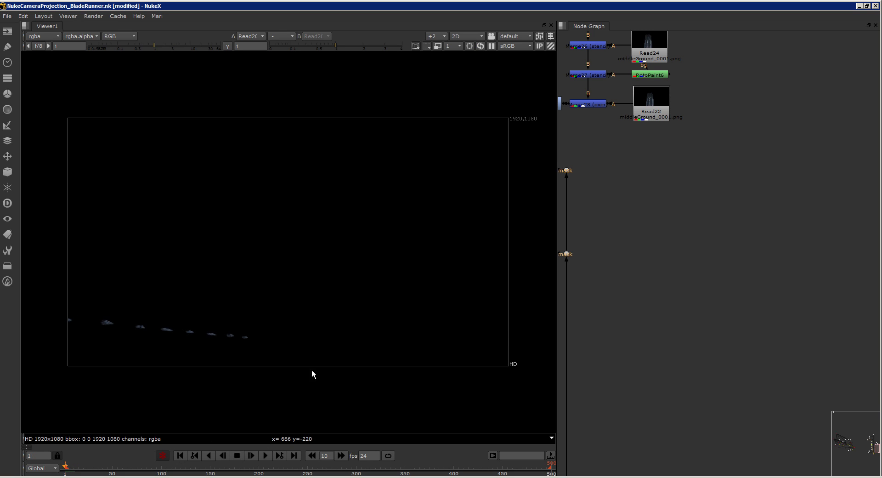
View the Read2 foreGround_Spotlight sequence, play it back, and return to the first frame
drag(632, 262, 777, 222)
drag(693, 264, 853, 202)
drag(679, 244, 705, 282)
key(1)
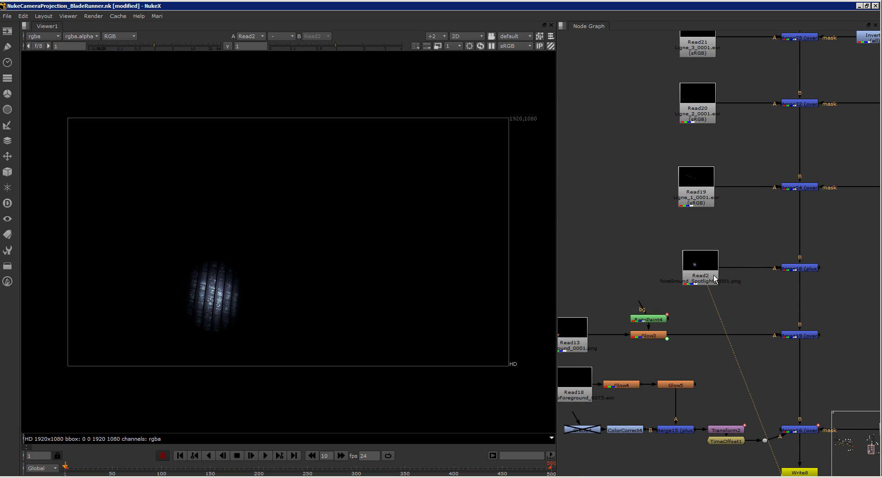
click(265, 456)
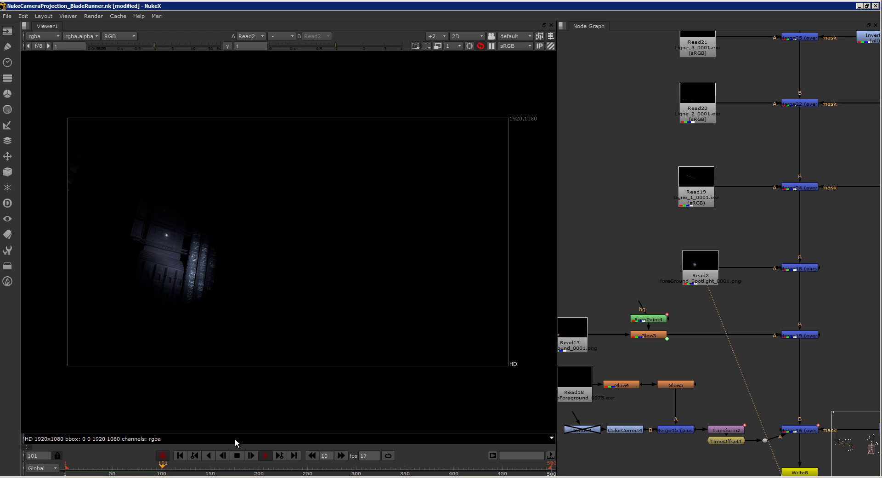
click(237, 456)
click(180, 455)
Locate the foreground spotlight projection branch and connect the viewer to the ScanlineRender feeding Write4
drag(698, 224, 730, 212)
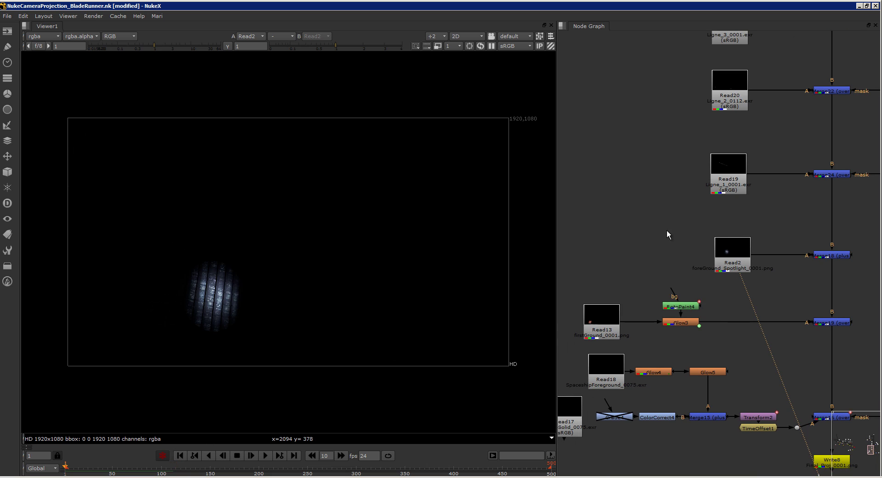
key(space)
drag(568, 228, 699, 302)
drag(67, 336, 434, 340)
drag(38, 146, 404, 343)
mouse_move(153, 190)
mouse_down()
mouse_move(248, 253)
mouse_move(329, 336)
mouse_up()
mouse_move(228, 242)
mouse_down()
mouse_move(282, 242)
mouse_move(305, 267)
mouse_move(249, 304)
mouse_move(325, 298)
mouse_move(267, 295)
mouse_move(269, 268)
mouse_move(322, 282)
mouse_move(332, 273)
mouse_up()
drag(435, 373, 413, 333)
click(434, 334)
key(1)
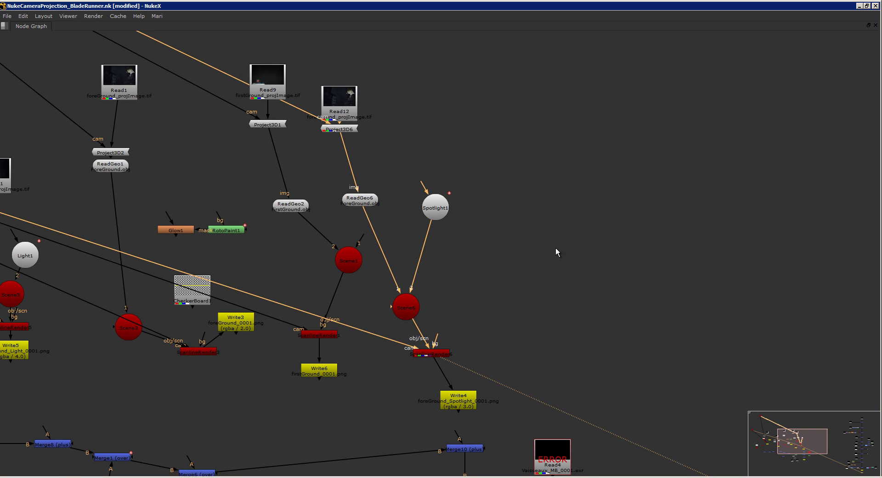
Inspect the spotlight projection in the 3D view and scrub the timeline to follow Spotlight1's movement across the building
key(space)
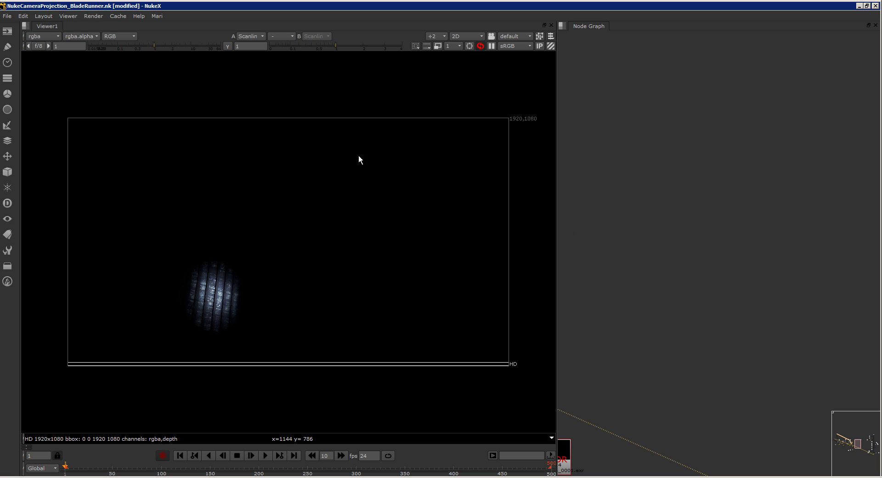
key(Tab)
drag(354, 192, 335, 267)
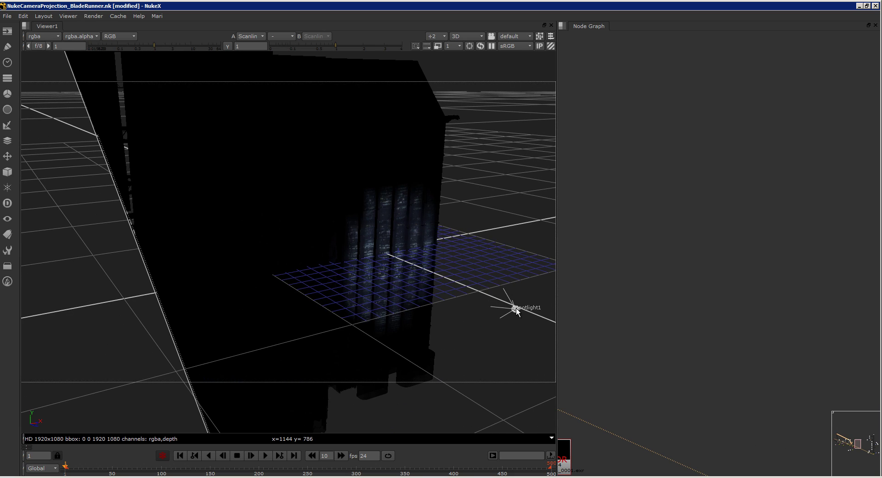
drag(515, 312, 376, 320)
drag(175, 466, 313, 465)
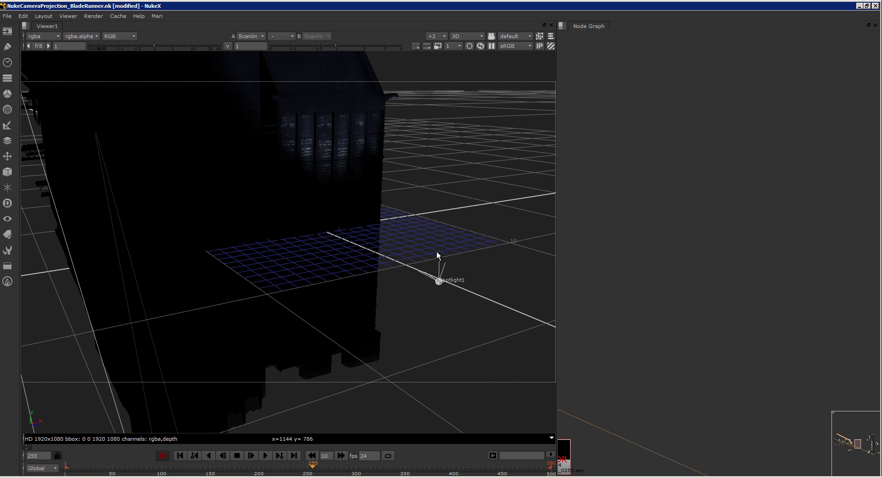
drag(208, 467, 133, 467)
drag(230, 354, 330, 225)
Return to the final merge chain and select the Read2 foreGround_Spotlight sequence
key(space)
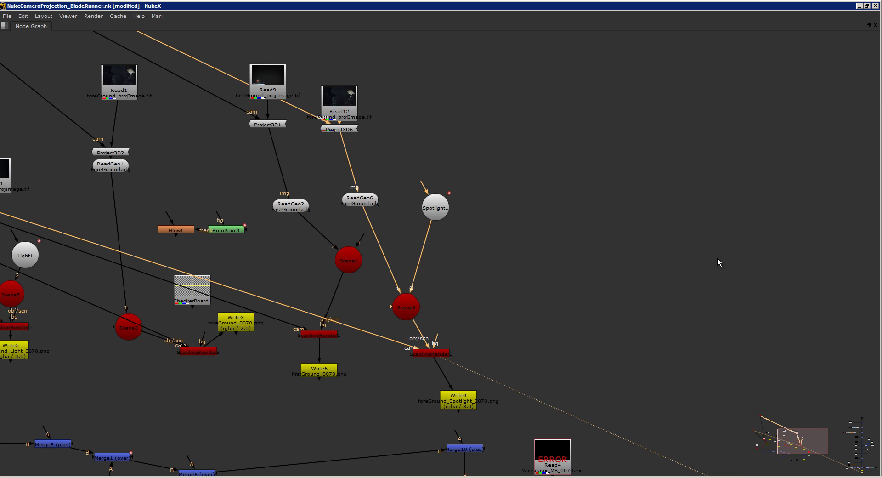
drag(718, 257, 356, 225)
scroll(638, 263, down, 5)
drag(638, 262, 332, 239)
scroll(487, 237, up, 3)
drag(539, 227, 485, 267)
scroll(430, 296, up, 4)
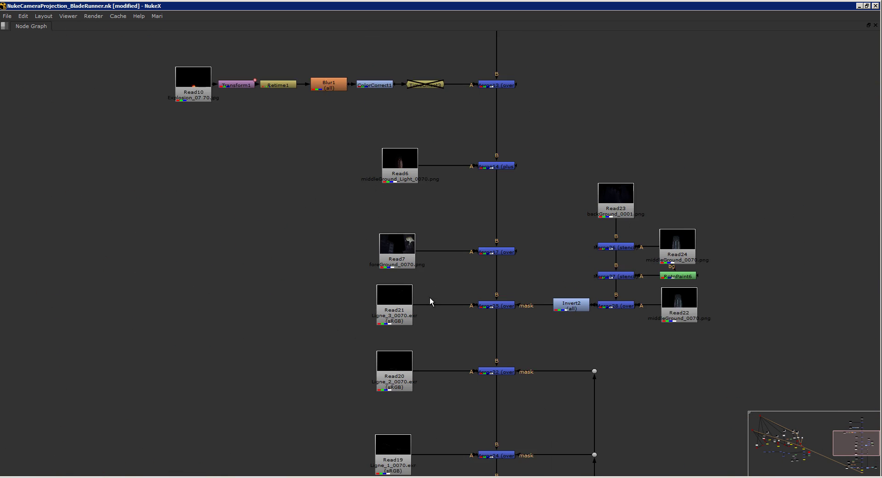
drag(429, 296, 411, 137)
drag(370, 278, 371, 279)
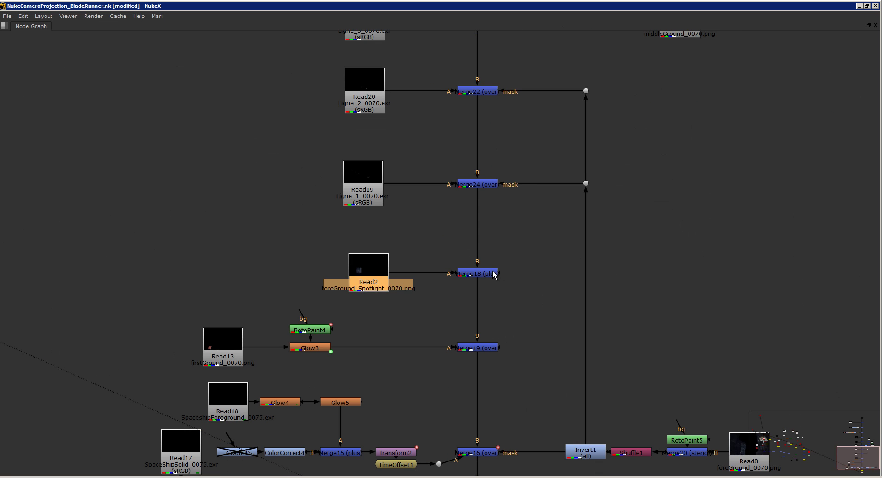
Check the merge operation of Merge18 for the spotlight pass, keep it on plus, and close its properties
double_click(477, 273)
click(544, 95)
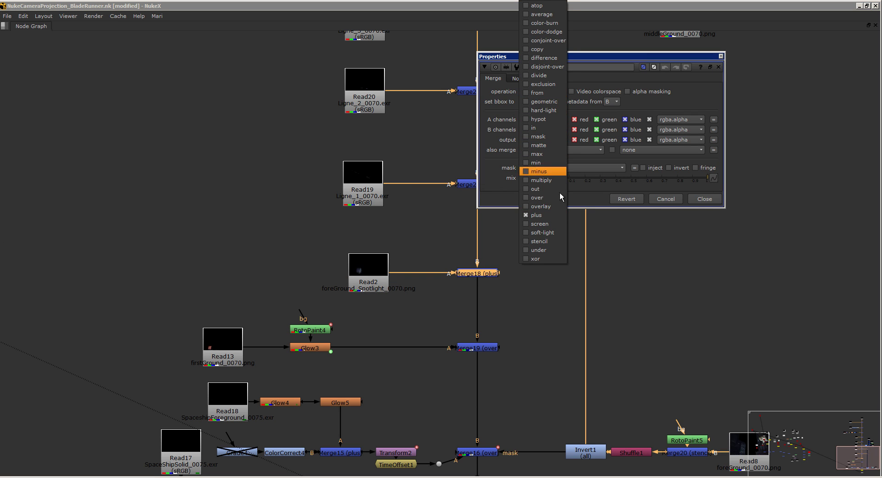
click(542, 215)
click(705, 199)
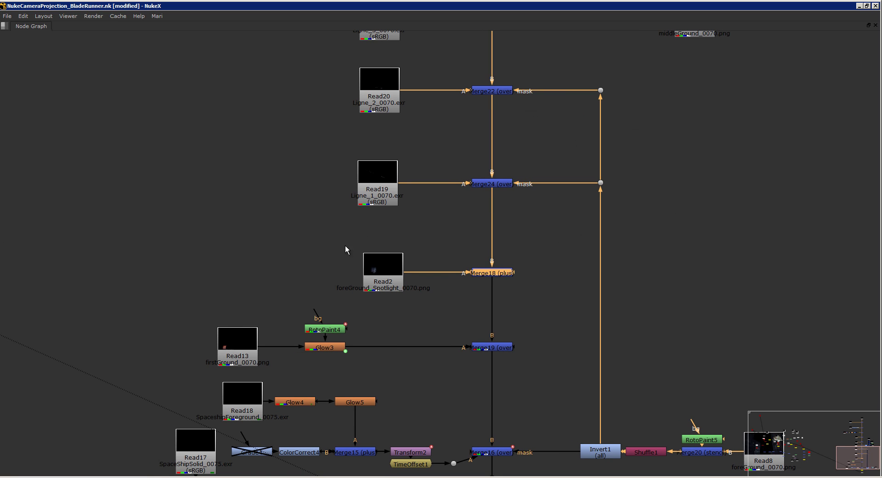
mouse_move(385, 274)
mouse_down()
mouse_move(366, 267)
mouse_move(384, 269)
mouse_up()
click(444, 239)
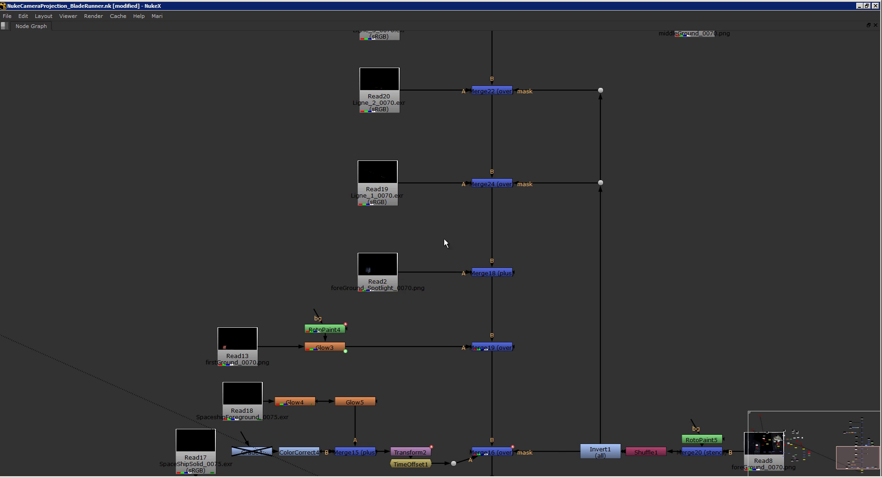
View the Read6 middleGround_Light sequence in 2D and scrub the timeline back to frame 19
drag(412, 97, 428, 307)
drag(426, 235, 448, 337)
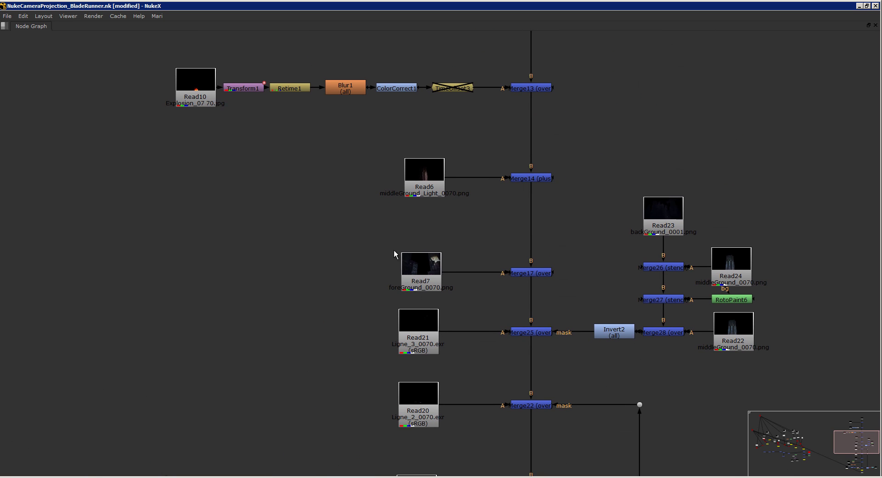
click(422, 190)
key(1)
drag(565, 198, 725, 258)
key(1)
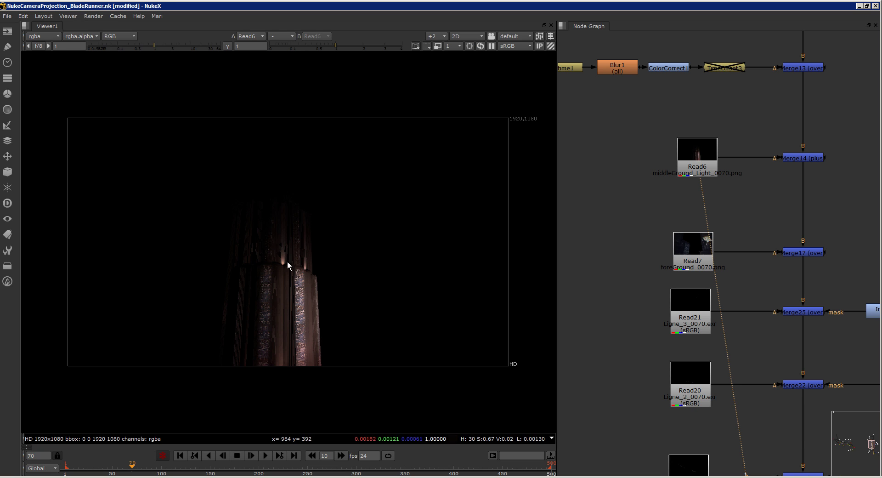
key(Tab)
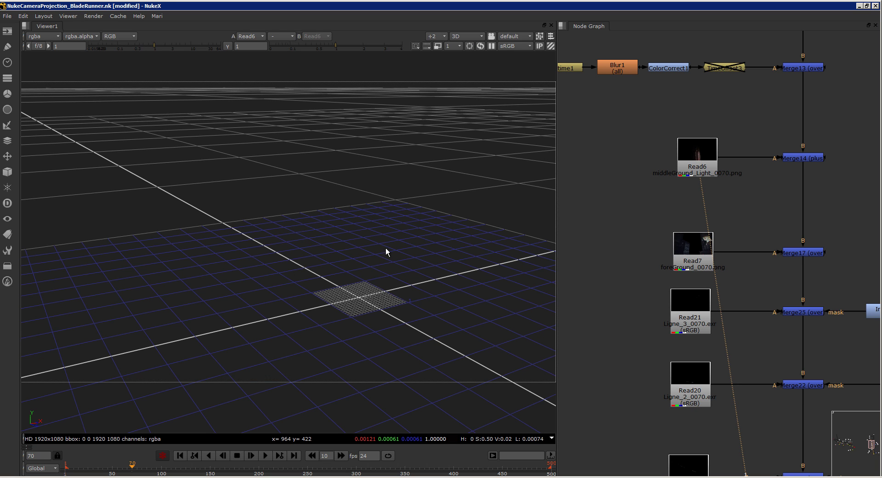
key(Tab)
drag(158, 466, 85, 468)
Connect the viewer to the Write8 final output and view the composite at frame 36
drag(694, 258, 722, 99)
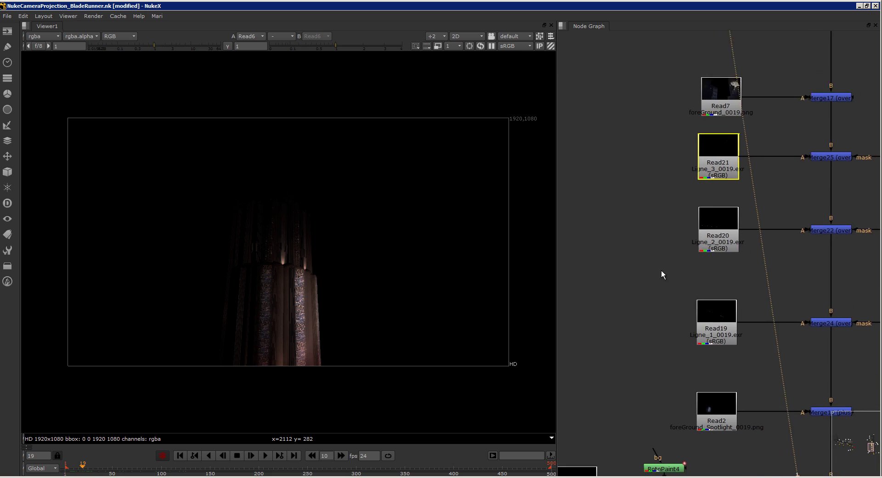
drag(780, 405, 639, 186)
drag(687, 330, 683, 228)
click(697, 322)
key(1)
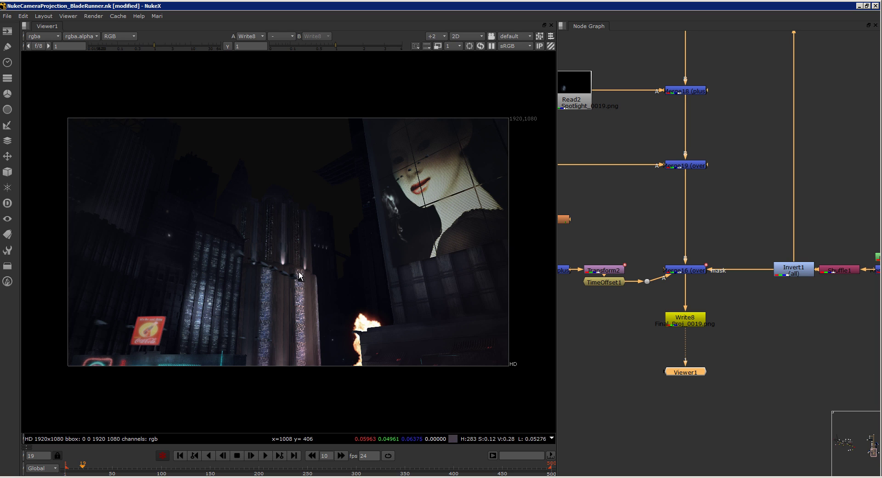
click(99, 467)
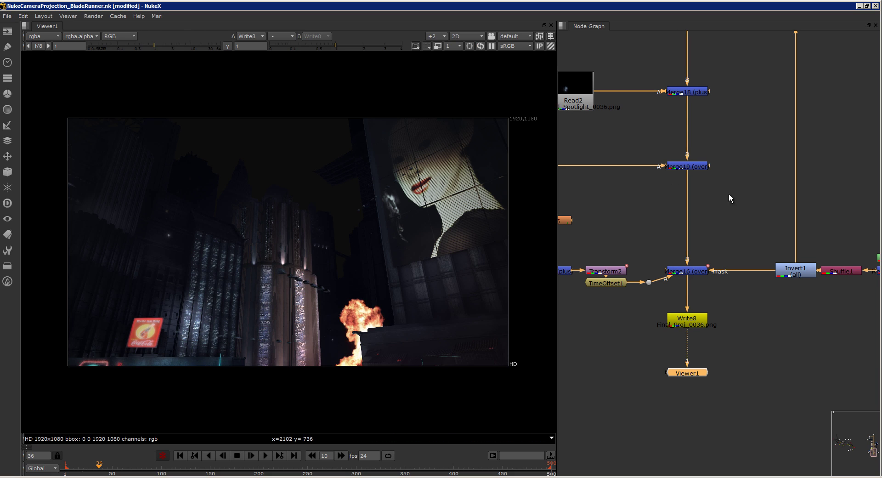
Connect the viewer to the ScanlineRender above the middleGround_Light Write5 node and inspect its geometry and light in 3D
key(space)
drag(721, 258, 517, 347)
drag(88, 58, 439, 222)
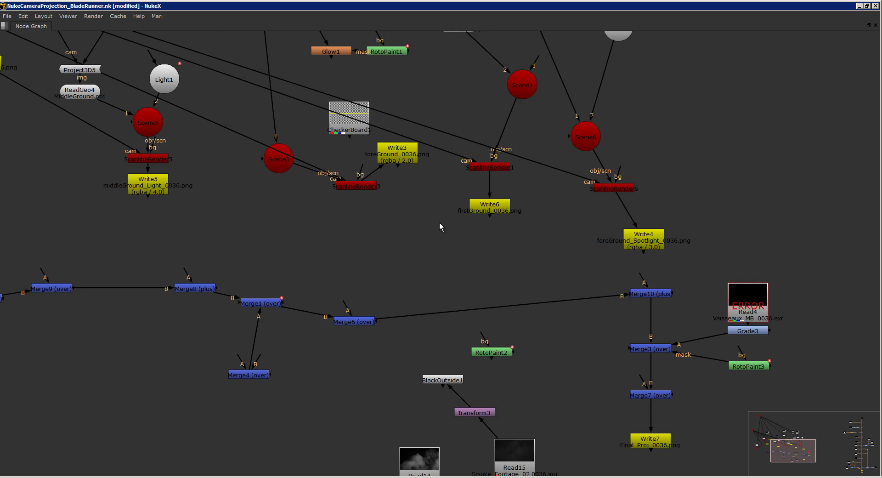
scroll(439, 222, down, 5)
scroll(349, 297, up, 4)
drag(139, 236, 324, 264)
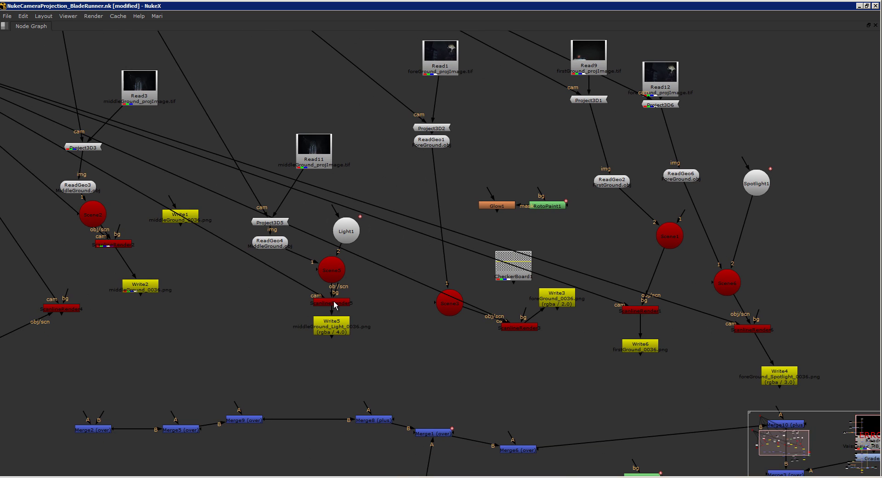
click(334, 303)
key(1)
drag(390, 217, 425, 205)
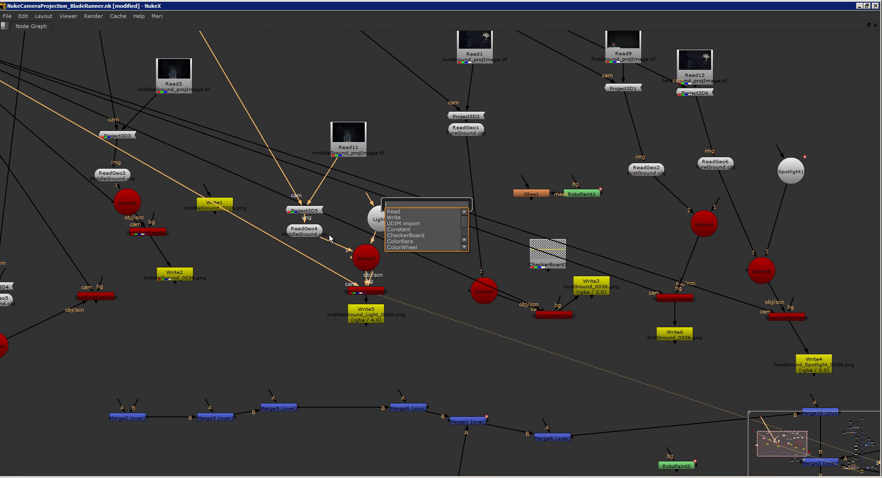
key(space)
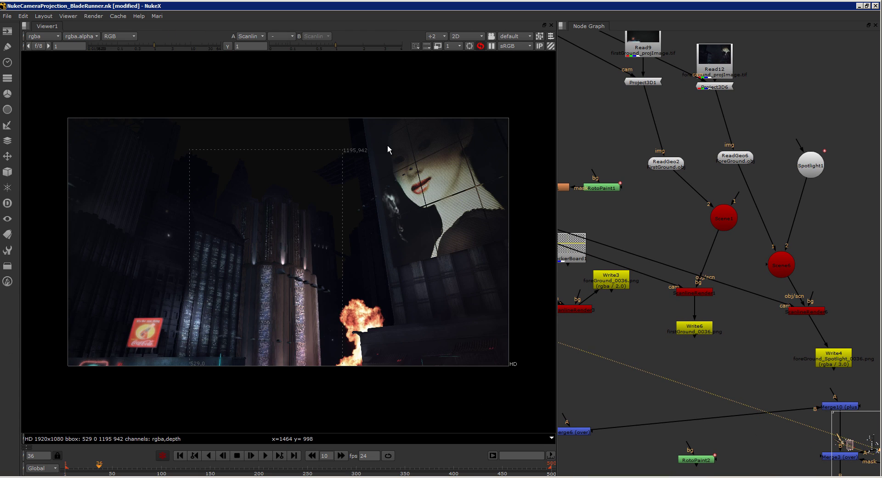
key(Tab)
drag(315, 241, 333, 238)
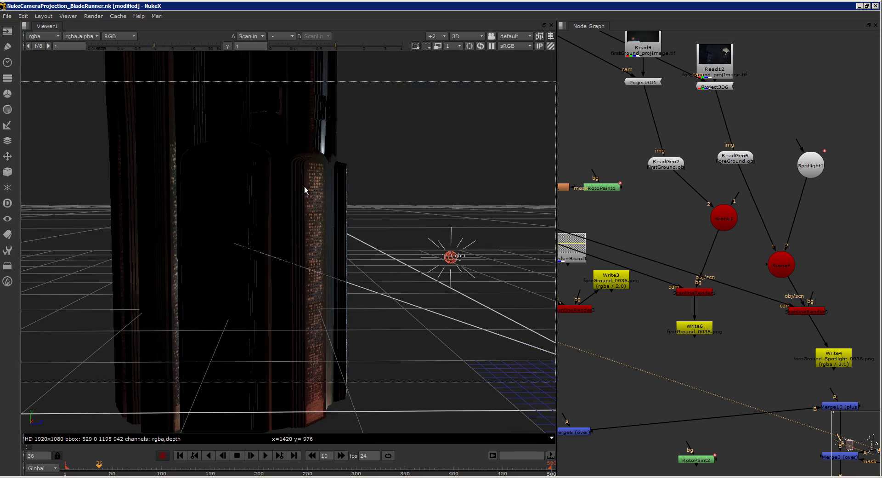
Inspect the Light1 properties while scrubbing between frames 15 and 42, close them, and leave the timeline at frame 22
click(79, 468)
drag(664, 207, 781, 276)
drag(655, 239, 747, 223)
double_click(687, 249)
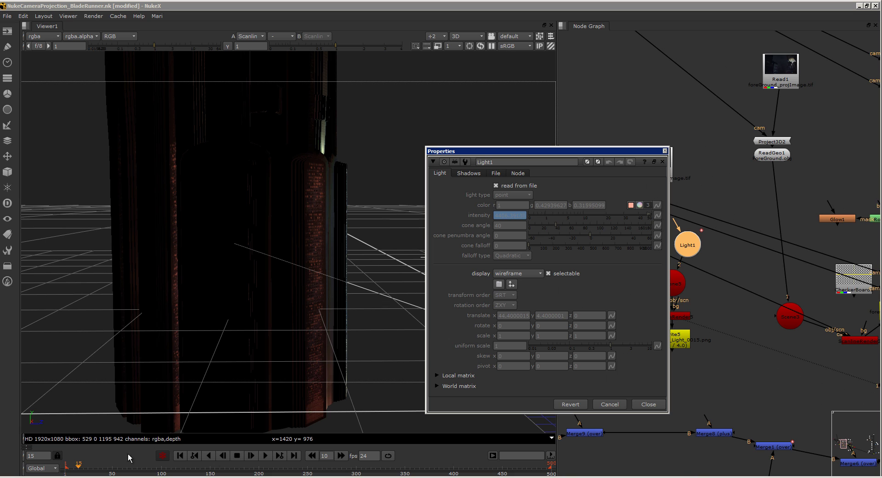
click(105, 468)
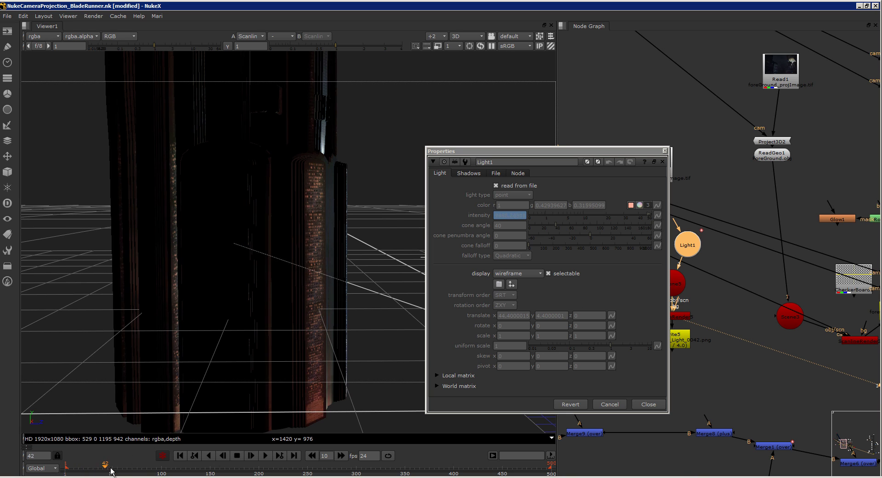
drag(110, 468, 85, 468)
click(647, 404)
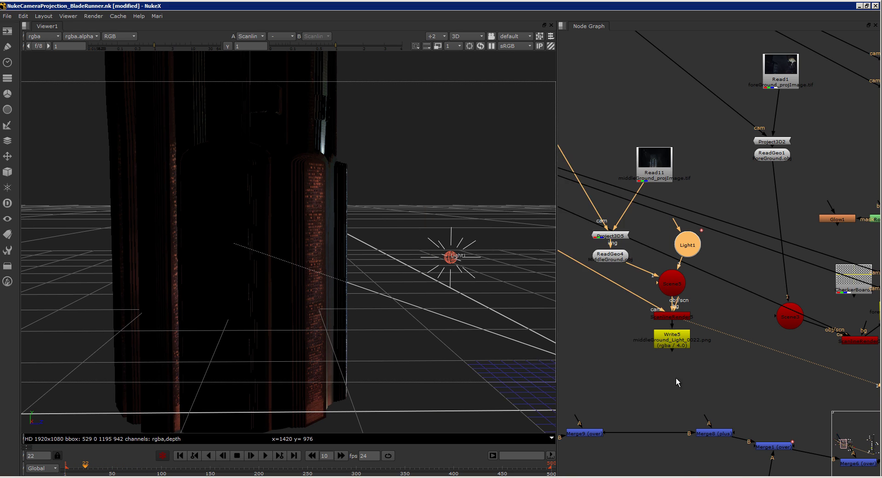
Return to the final merge chain and examine the spotlight, firstGround and spaceship branches feeding Write8
drag(734, 364, 611, 332)
key(space)
drag(732, 287, 340, 287)
drag(826, 465, 343, 234)
drag(717, 391, 539, 337)
drag(720, 336, 289, 236)
drag(425, 222, 367, 248)
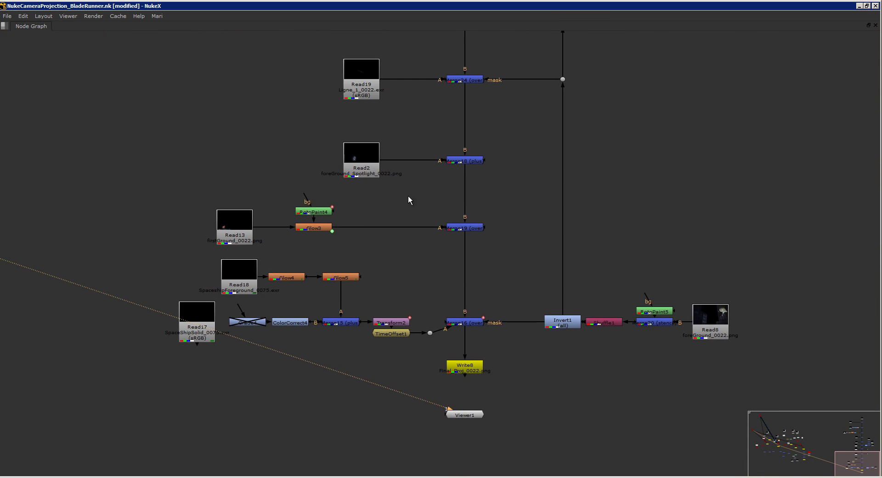
drag(410, 199, 325, 260)
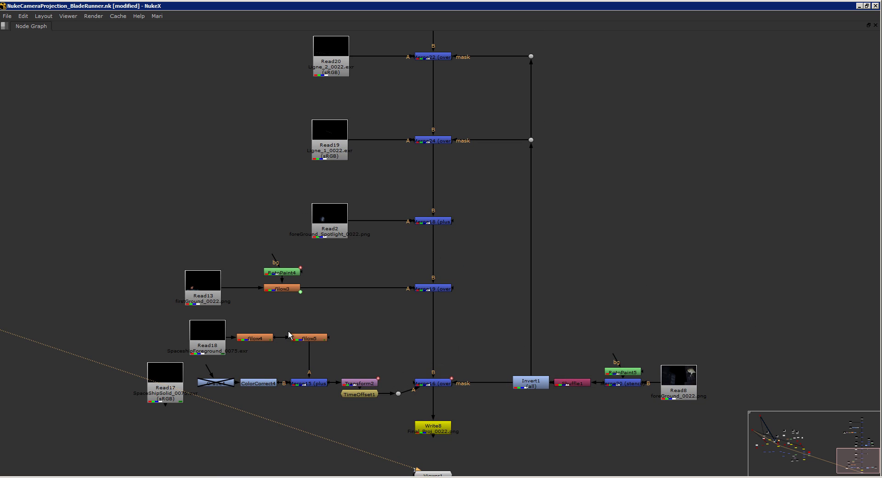
drag(301, 258, 311, 280)
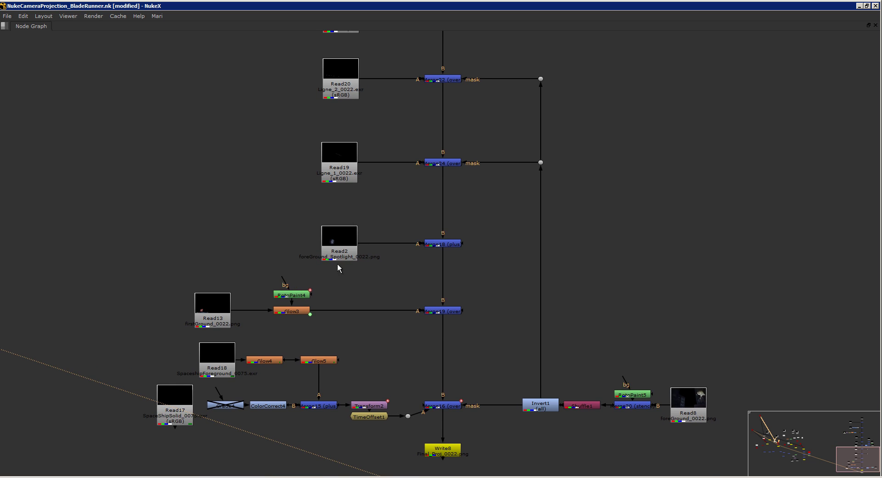
drag(350, 204, 336, 307)
drag(424, 217, 421, 182)
scroll(422, 186, down, 5)
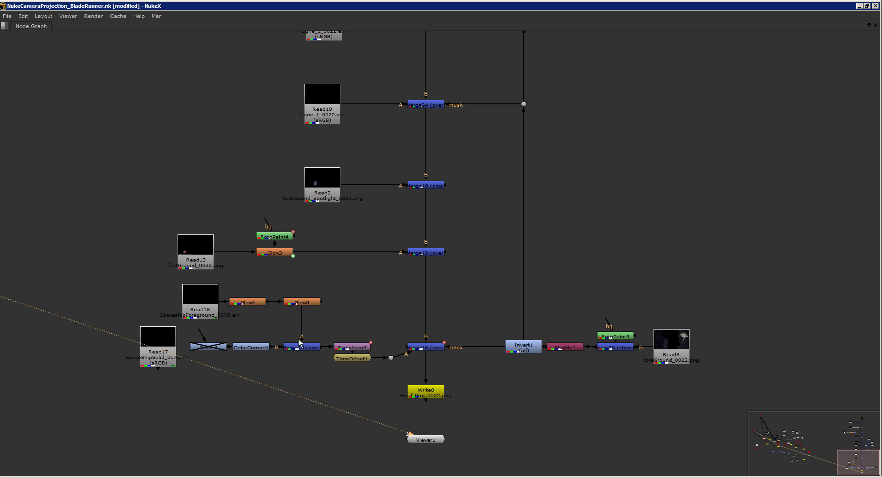
Examine the upper merge chain with the middleGround, explosion, middleGround_Light and foreGround branches
scroll(385, 254, up, 15)
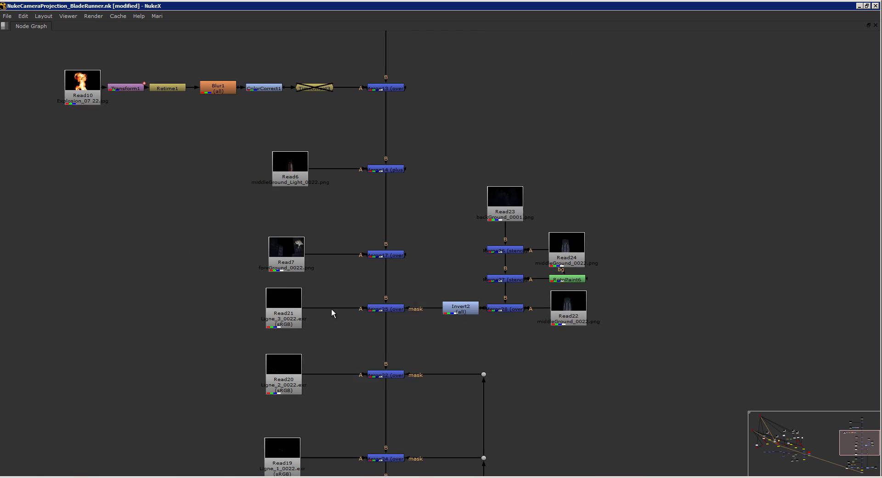
scroll(317, 321, up, 3)
scroll(291, 262, left, 10)
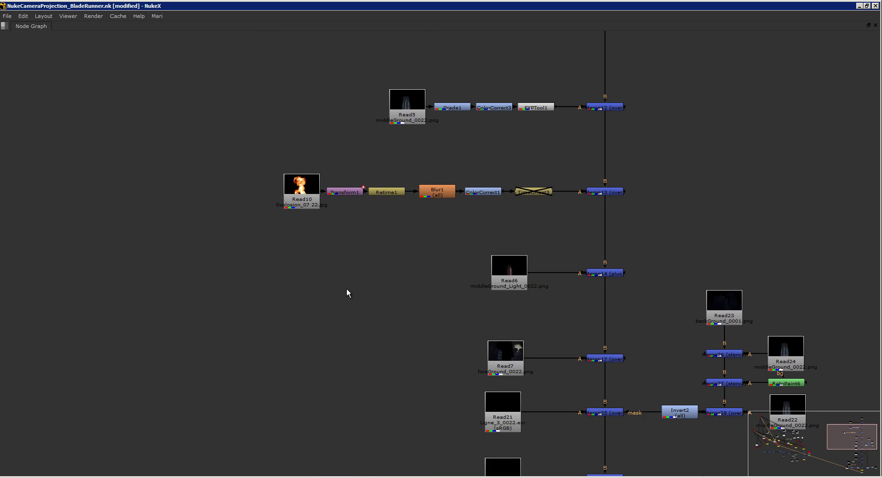
scroll(363, 265, down, 3)
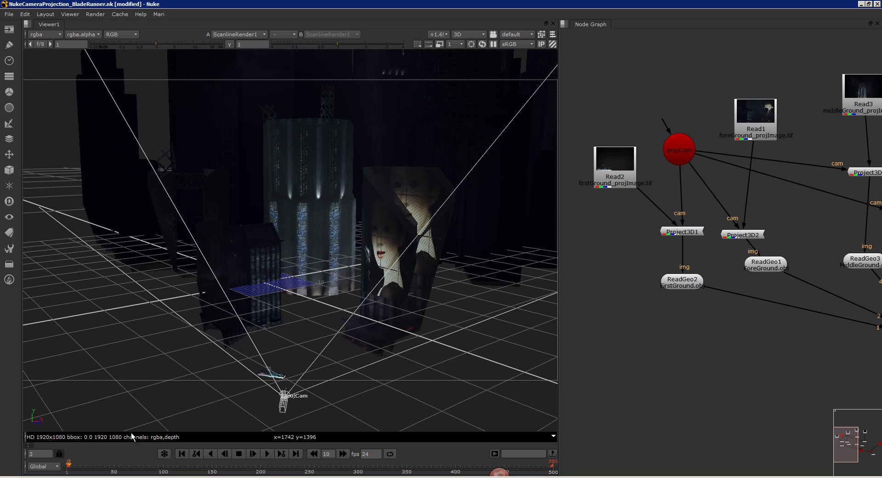
Switch to the Blade Runner project folder in Windows Explorer, view 89.png from the WIP folder, and close the image
key(alt+Tab)
double_click(442, 99)
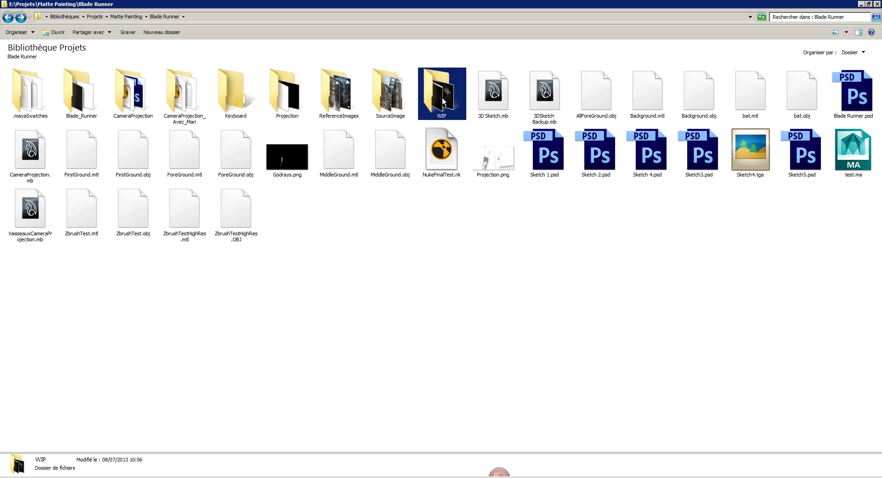
double_click(141, 291)
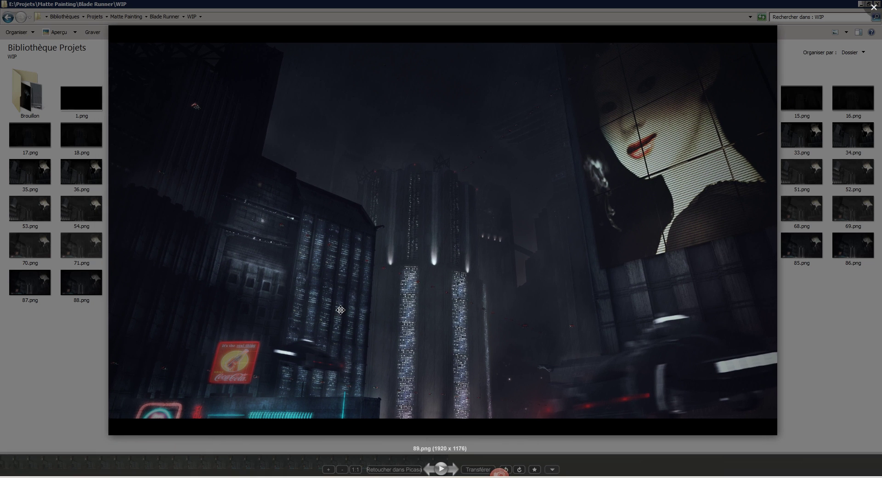
click(874, 8)
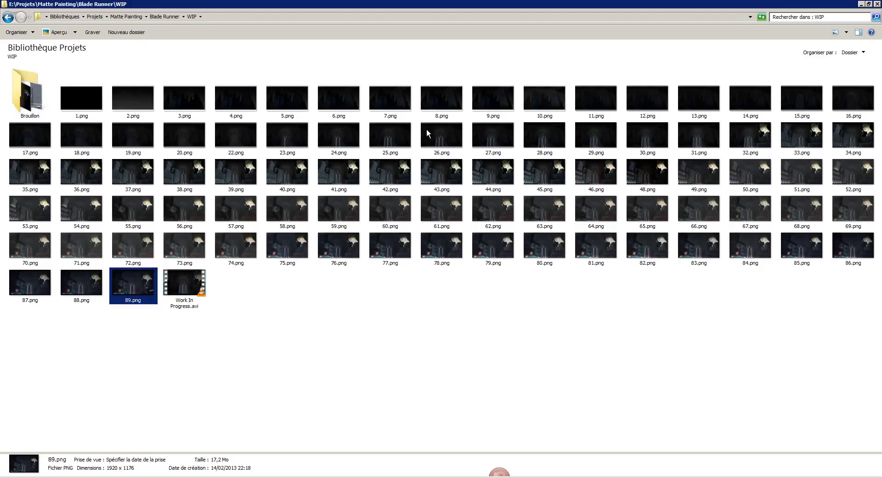
Open the Brouillon folder inside WIP and browse its images from 1.png through Sketch 3.jpg
key(BackSpace)
double_click(438, 86)
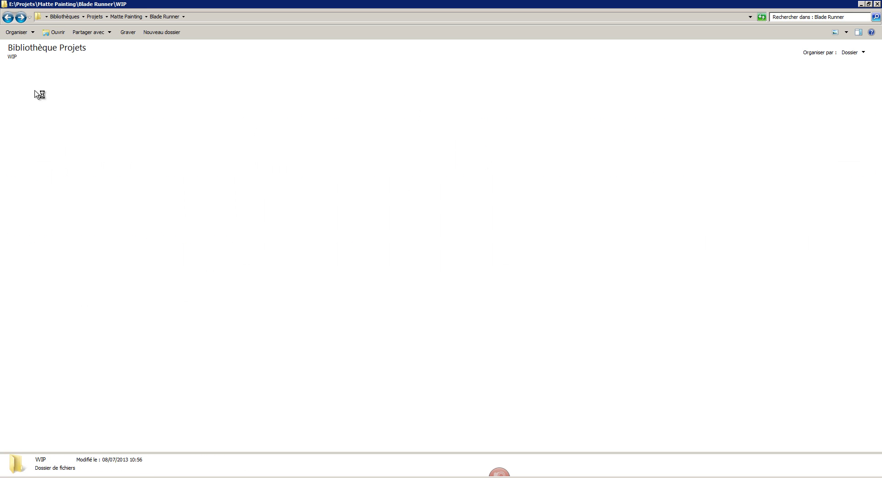
double_click(28, 87)
click(13, 88)
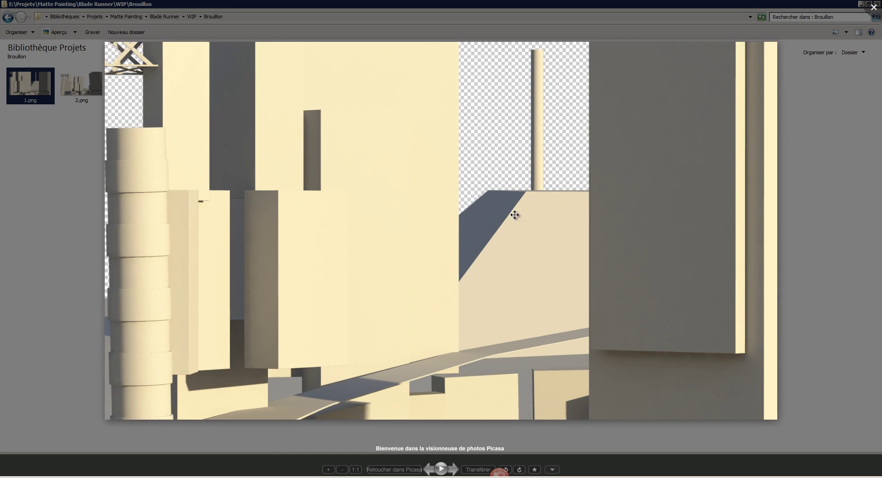
key(Right)
key(Right)
key(Right)
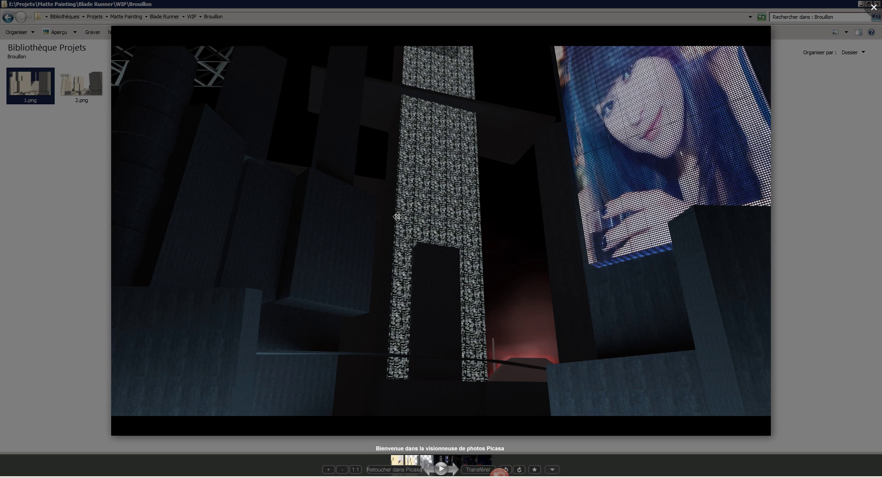
key(Right)
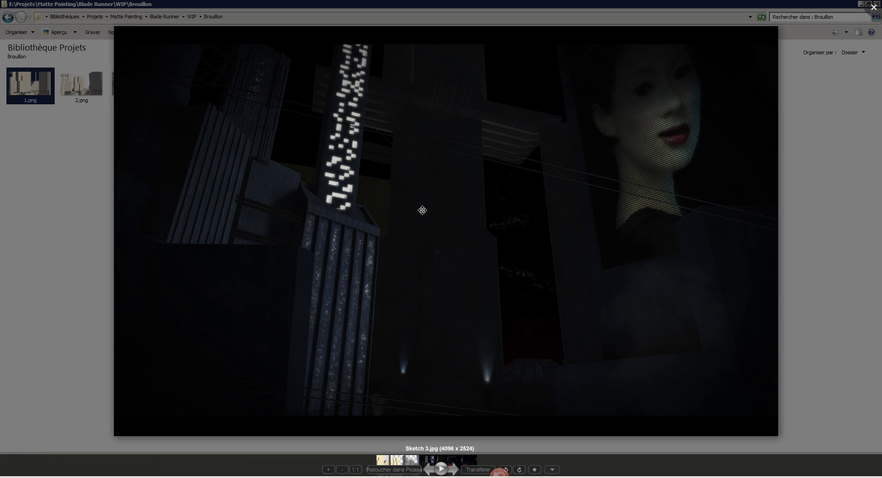
Review the early 3D renders 3.png and 2.png again, advance to Sketch 2.jpg, and close the image viewer
scroll(312, 209, down, 2)
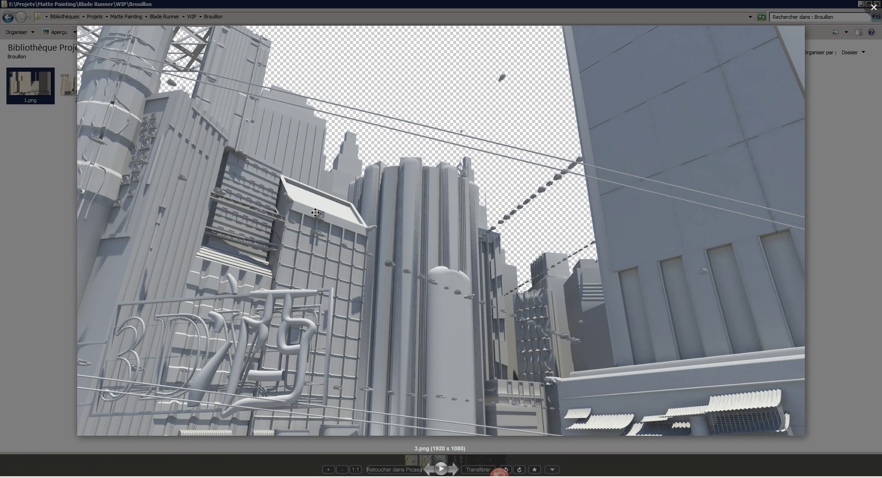
scroll(315, 213, up, 1)
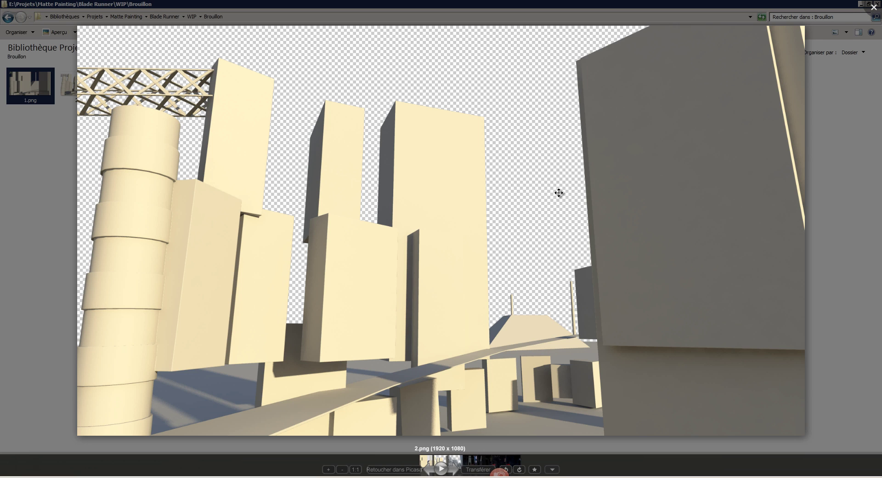
scroll(558, 192, down, 2)
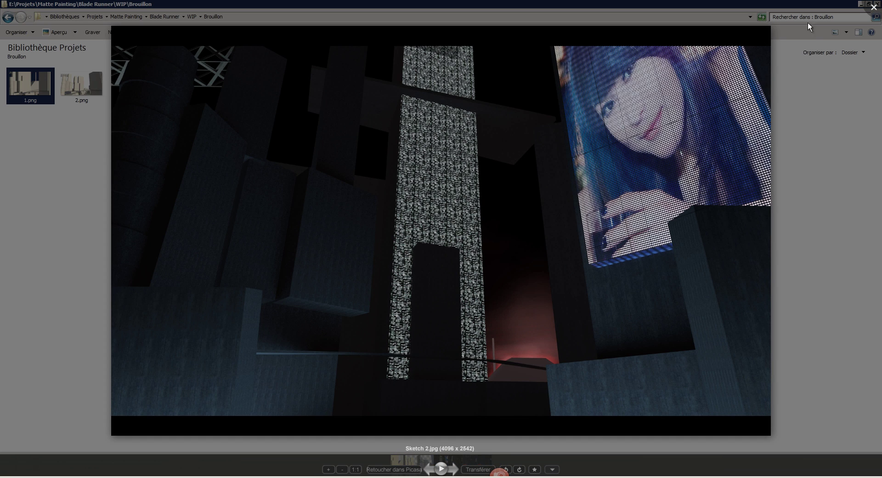
click(874, 7)
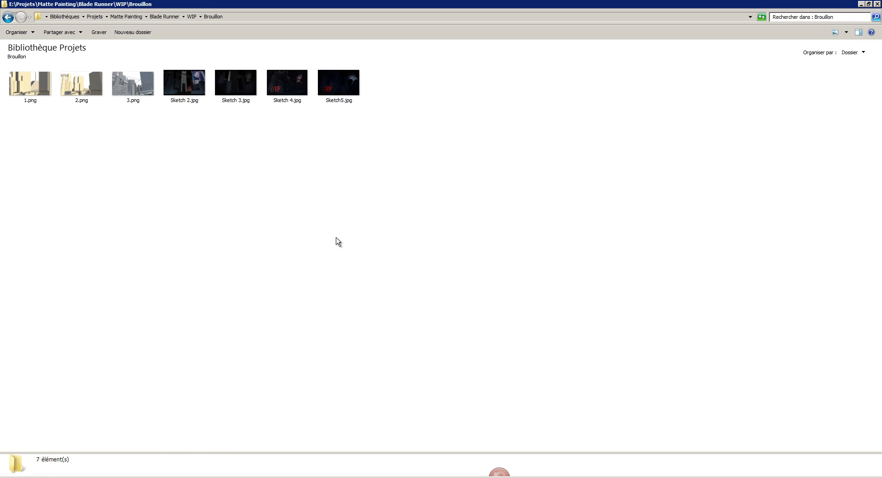
View Sketch5.jpg, then return to the WIP folder and open 89.png for comparison
double_click(357, 78)
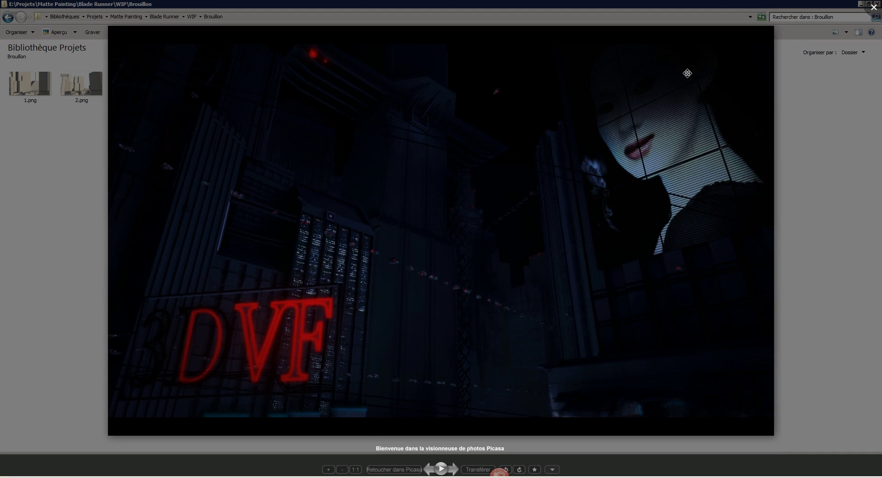
click(870, 14)
key(BackSpace)
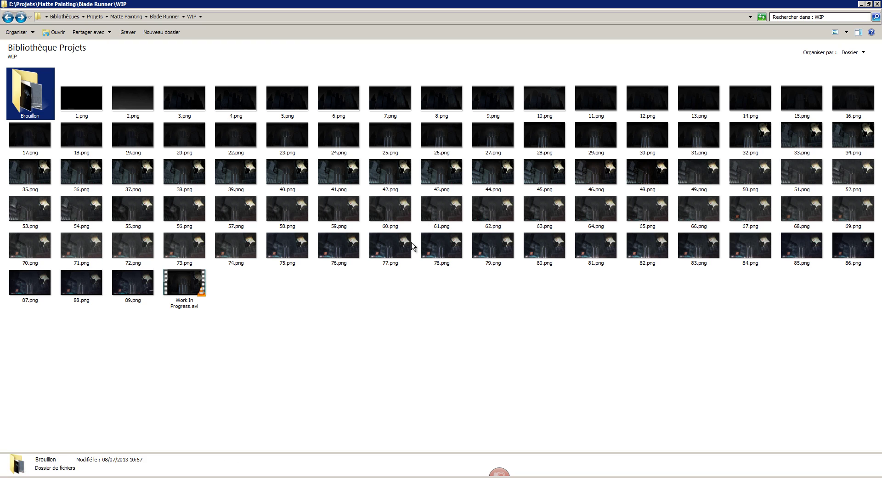
double_click(147, 282)
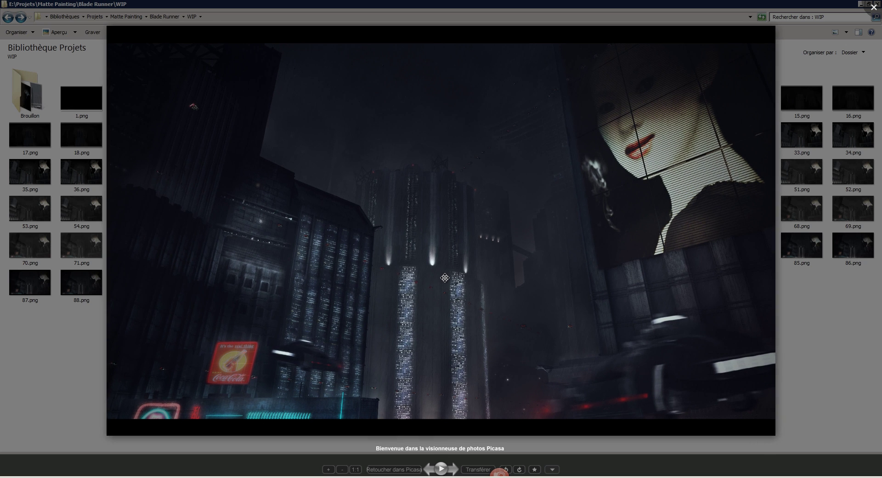